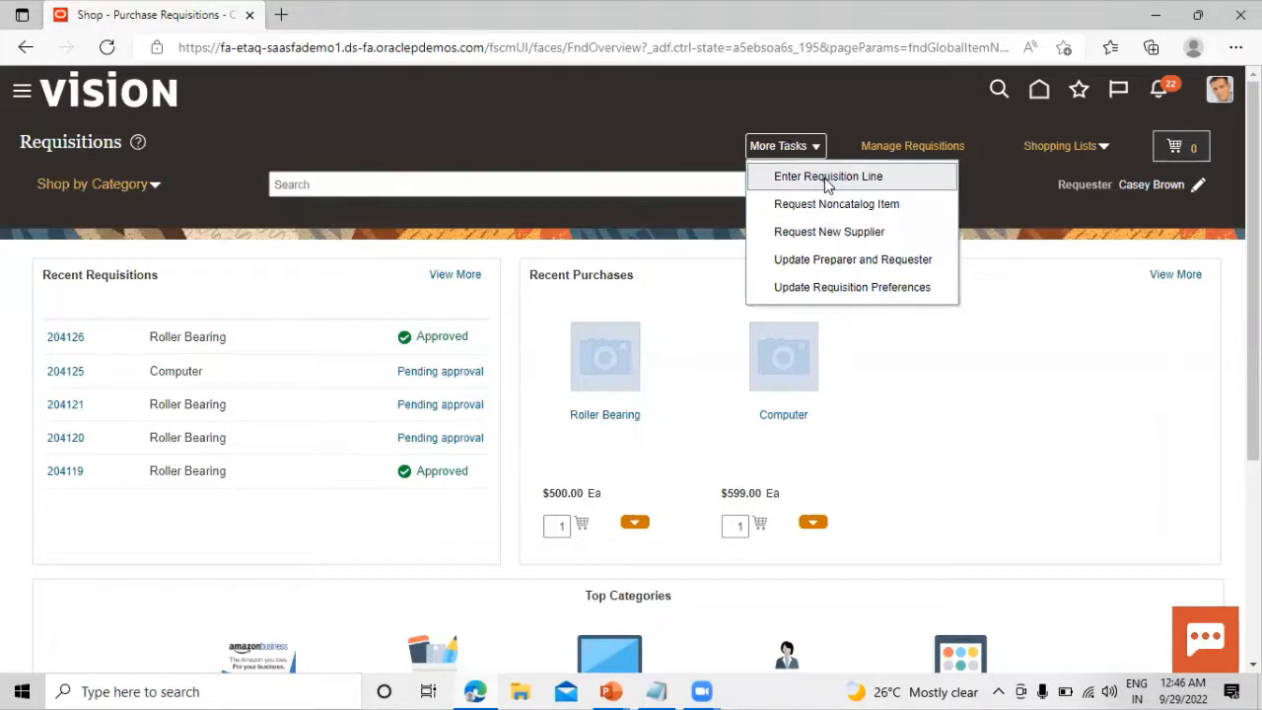
Start a new requisition line and check the available line types, keeping Goods
left_click(826, 177)
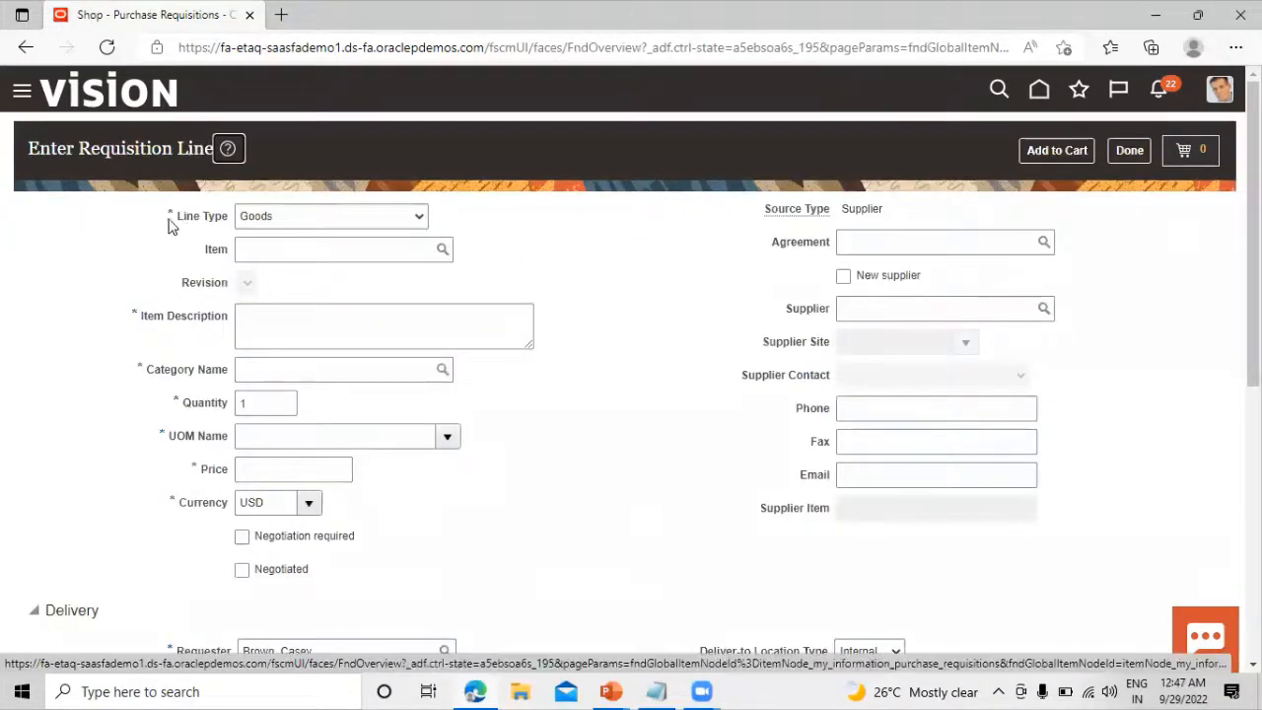
left_click(291, 216)
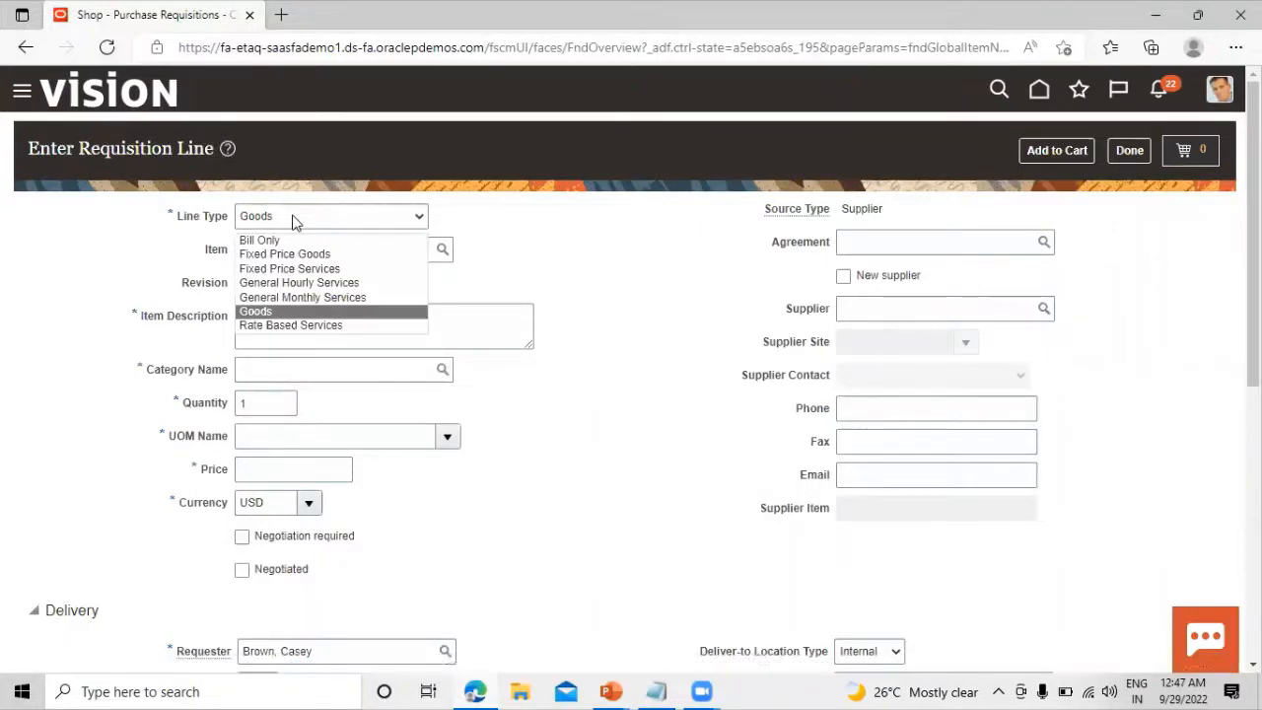
left_click(477, 219)
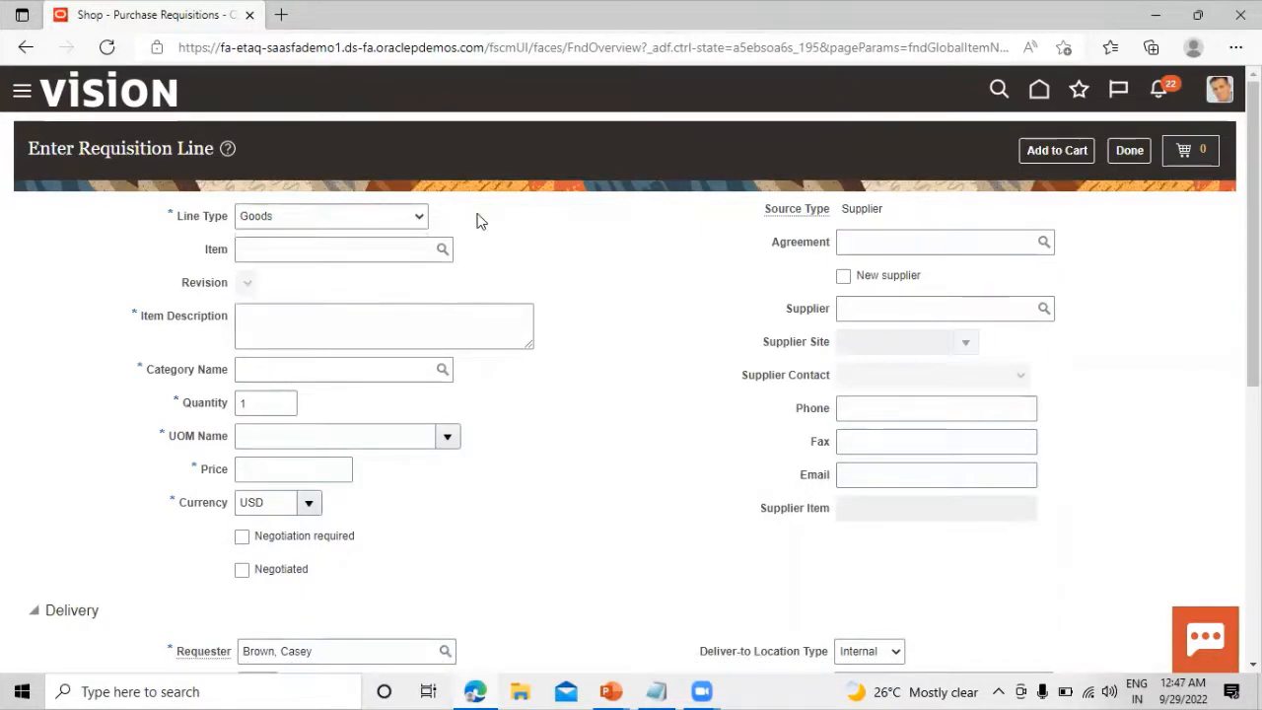
Search the items for "tata" and select TATA1001, Roller Bearing, for the requisition line
left_click(443, 252)
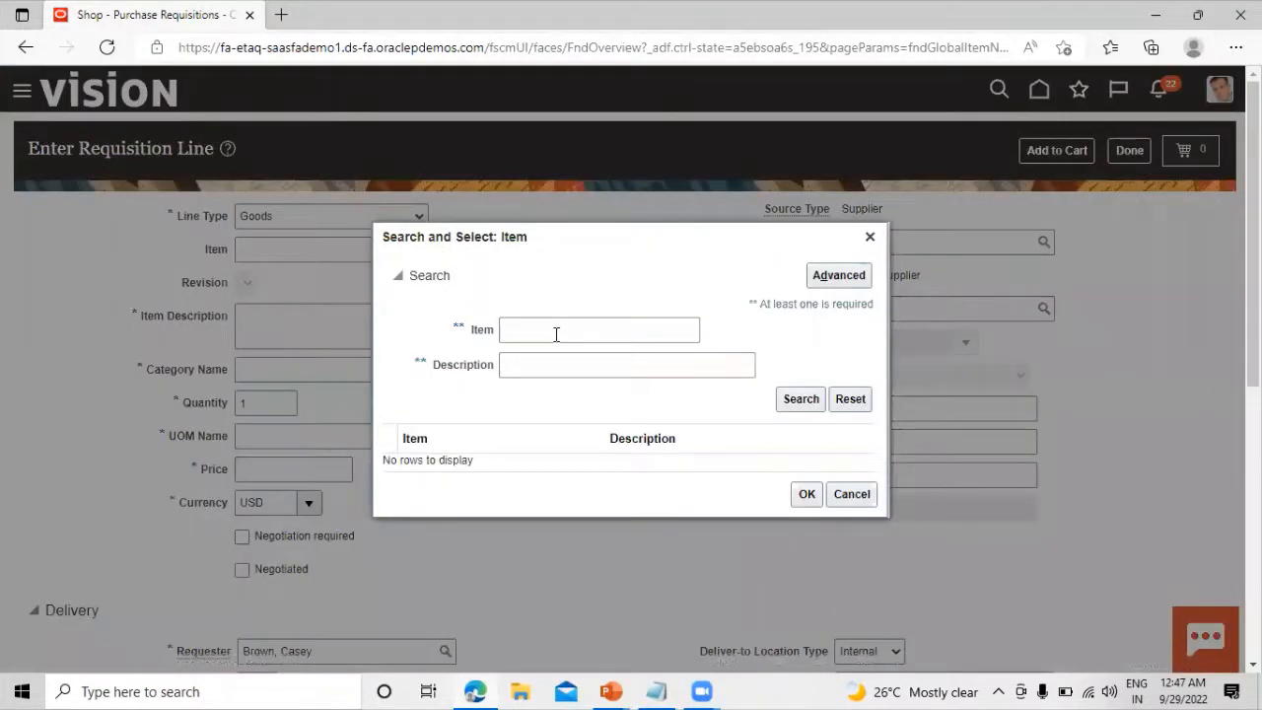
left_click(556, 335)
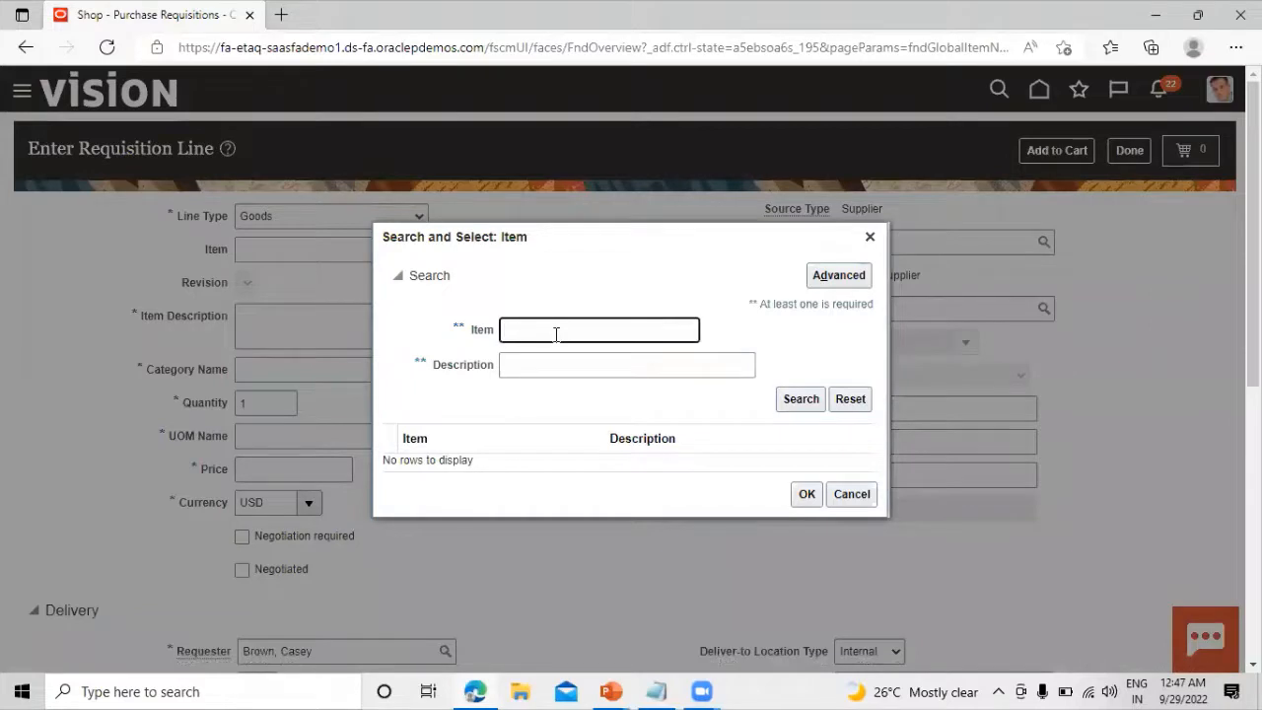
type("tata")
left_click(800, 399)
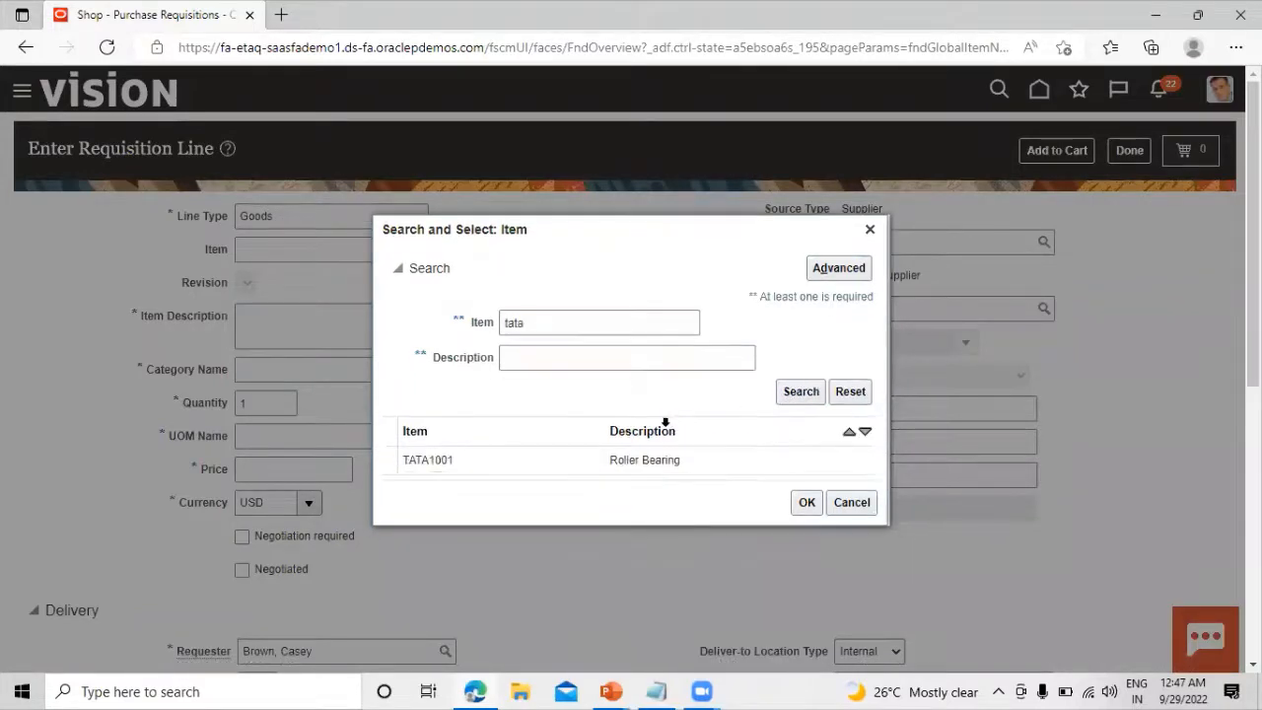
left_click(499, 461)
left_click(807, 503)
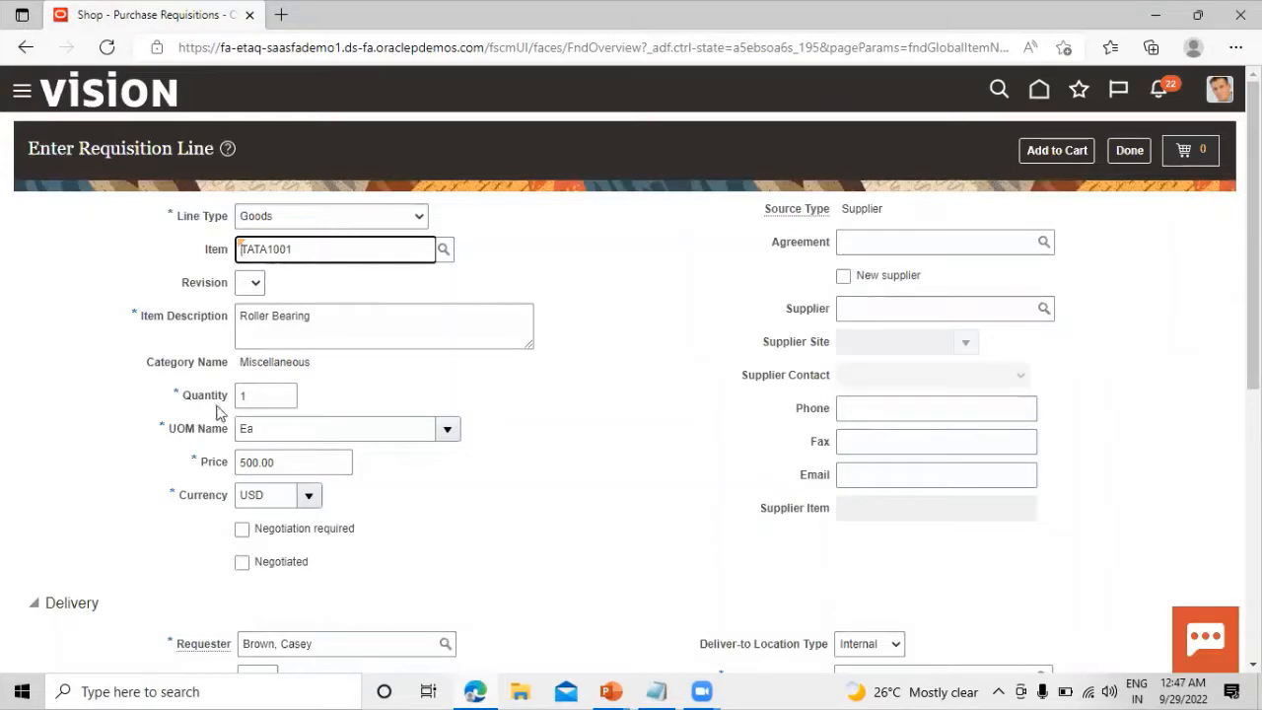
Set the requisition line's quantity to 10
left_click(279, 398)
type("0")
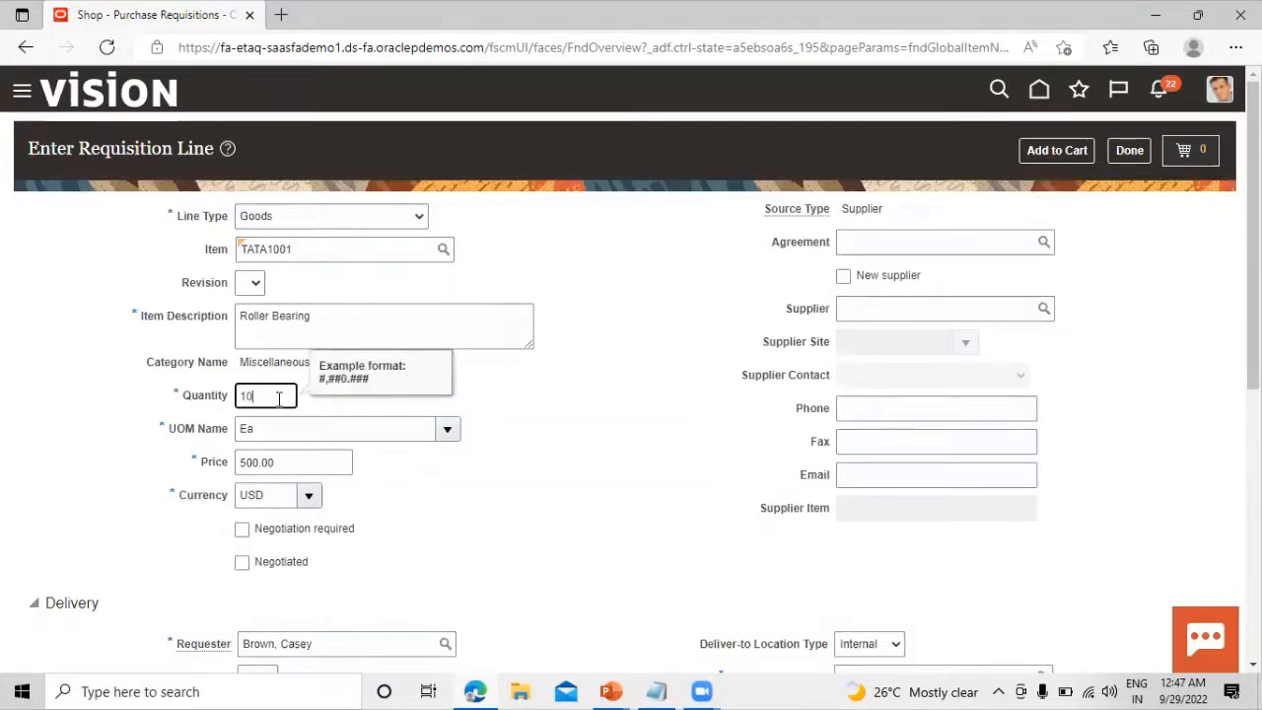
left_click(544, 418)
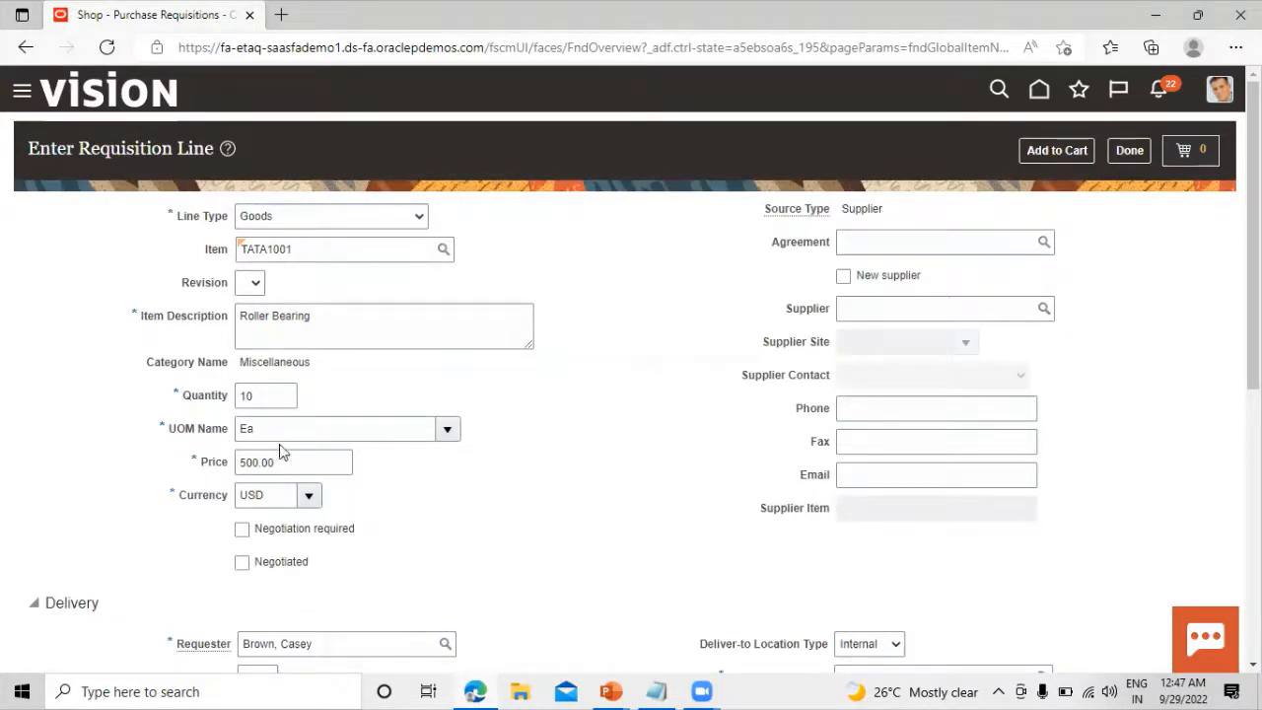
Review the requisition line's price, currency, supplier, delivery, billing and notes sections
scroll(361, 454, "down", 1)
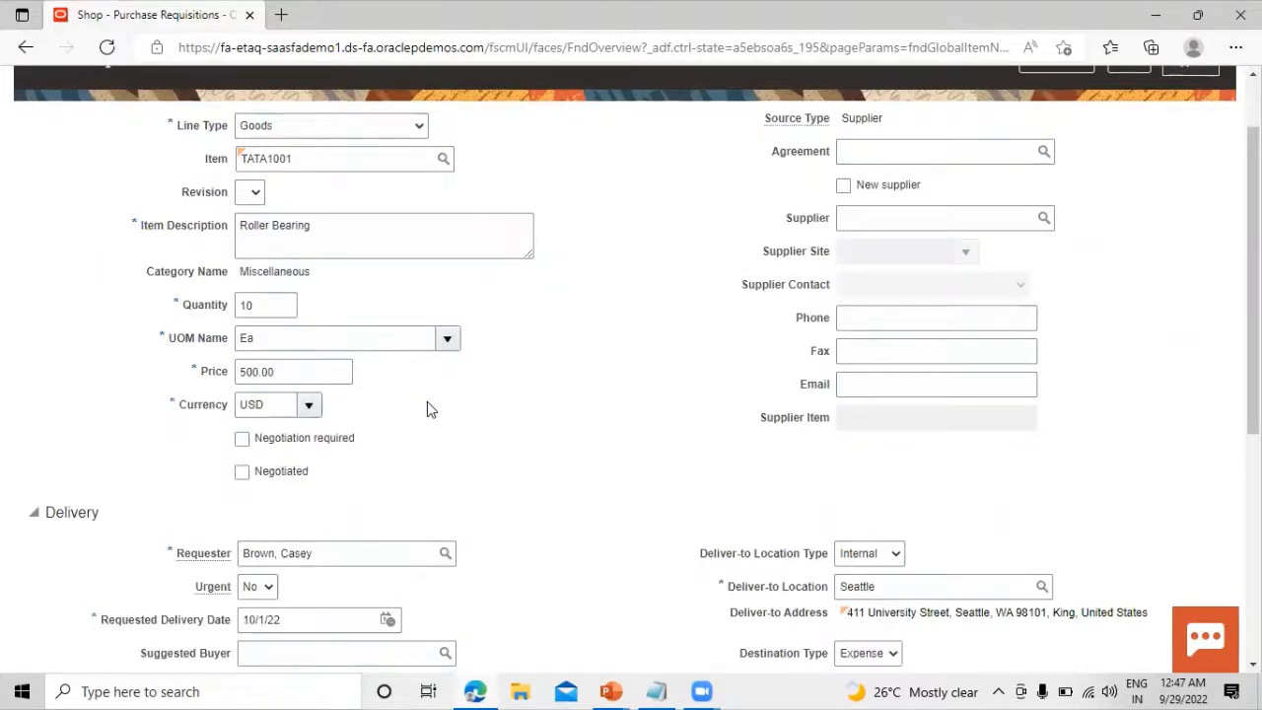
scroll(428, 406, "up", 1)
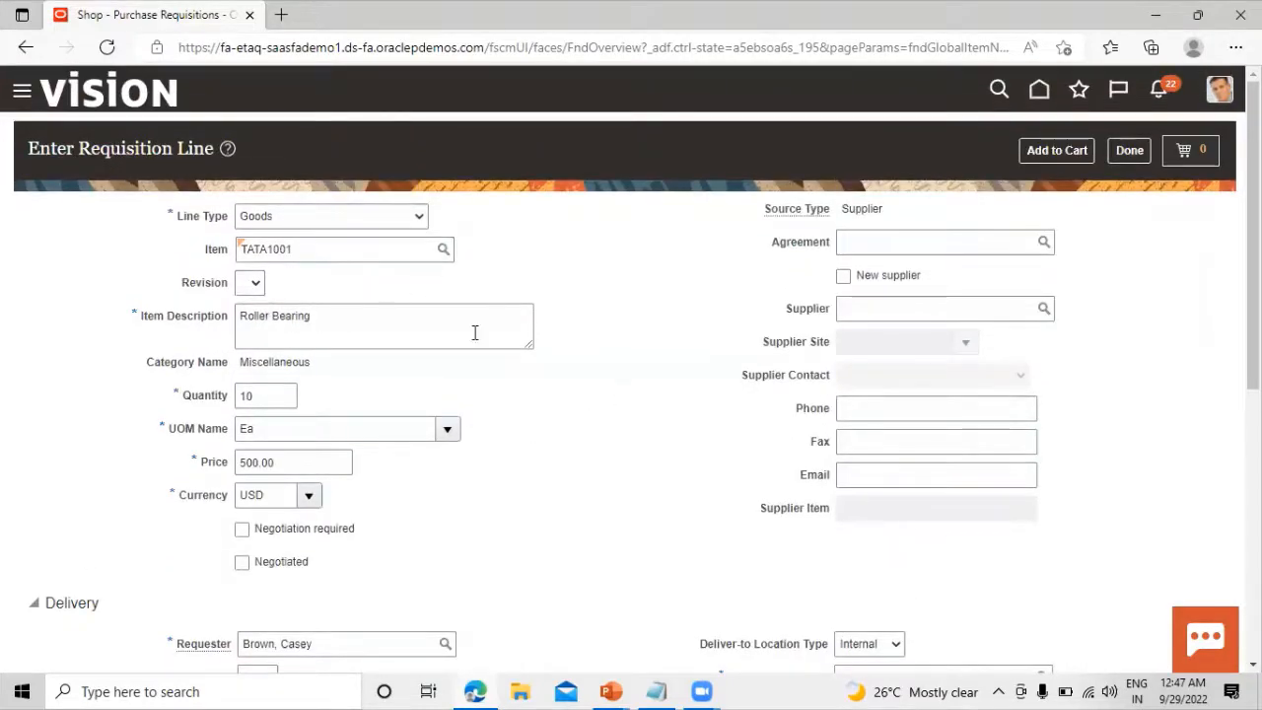
scroll(572, 408, "down", 2)
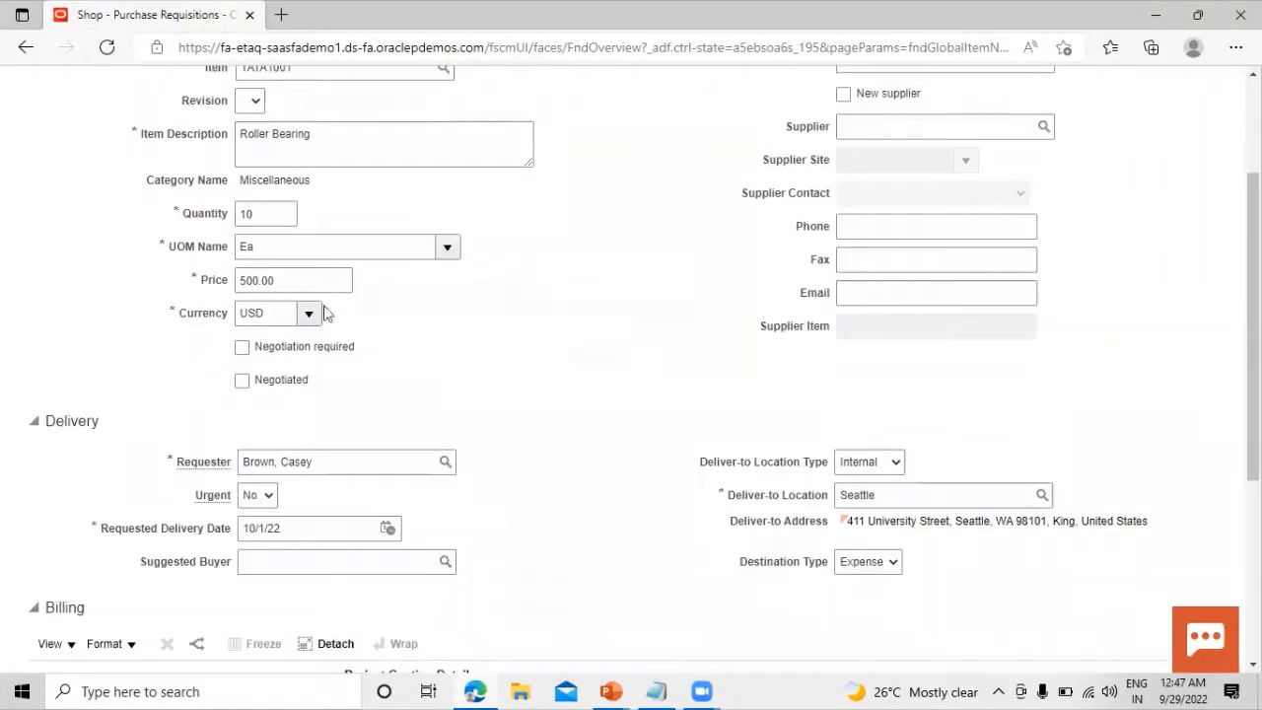
scroll(328, 313, "up", 2)
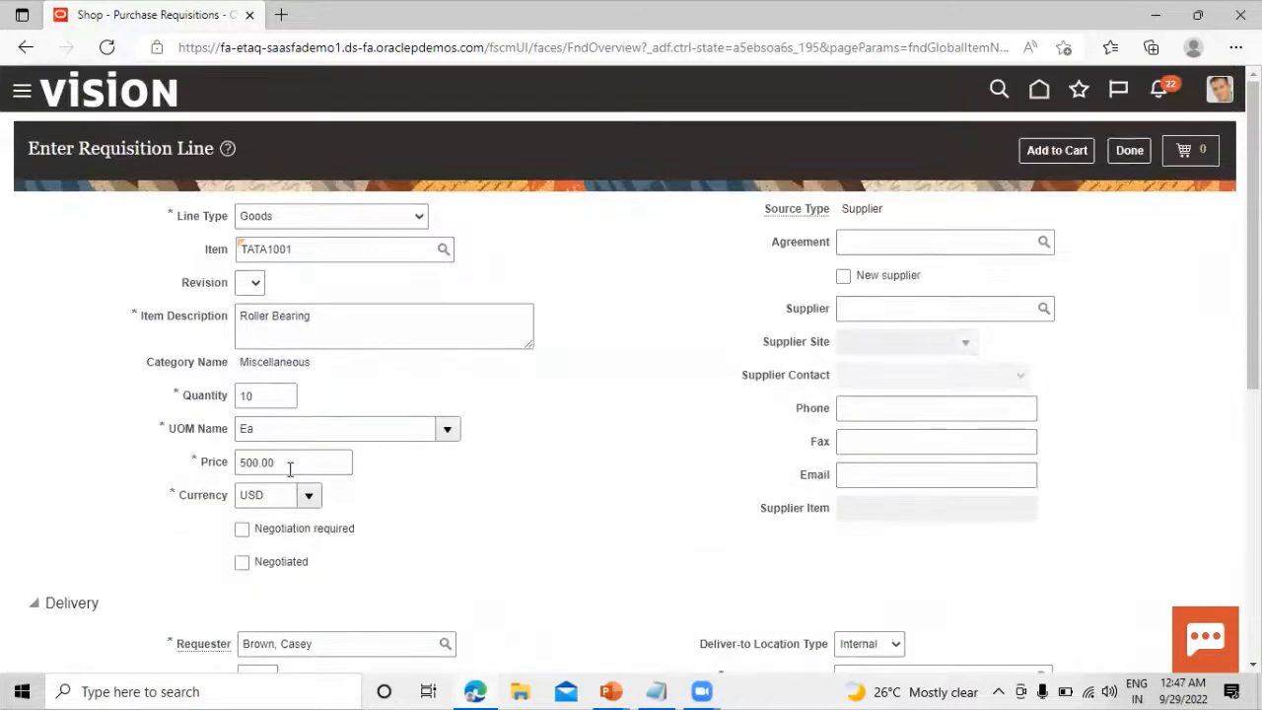
scroll(416, 417, "down", 1)
scroll(416, 415, "down", 1)
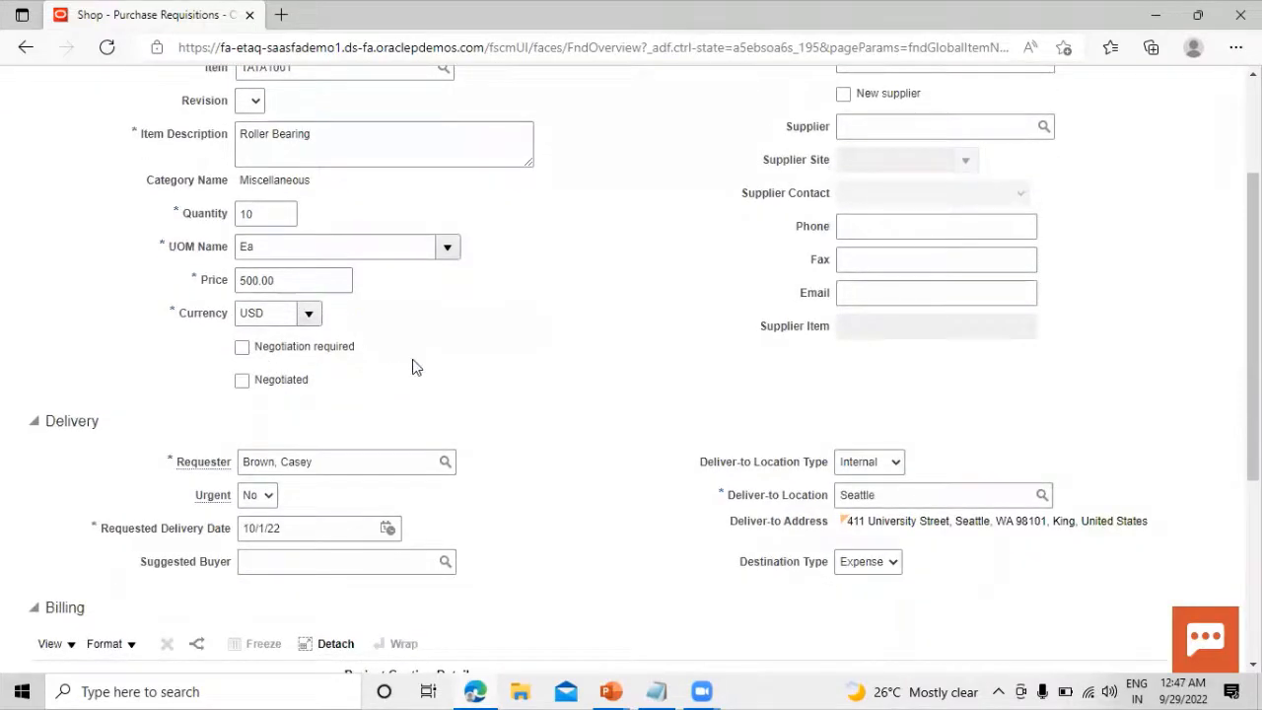
scroll(413, 366, "down", 2)
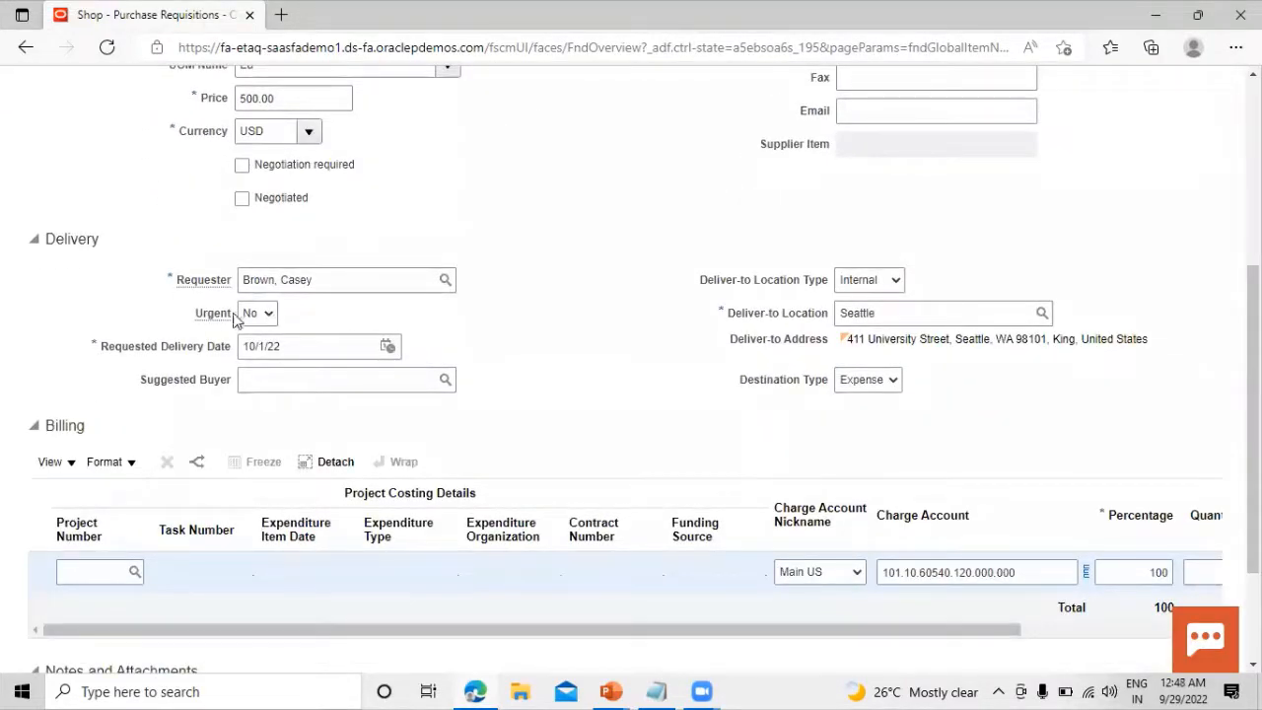
scroll(543, 374, "up", 4)
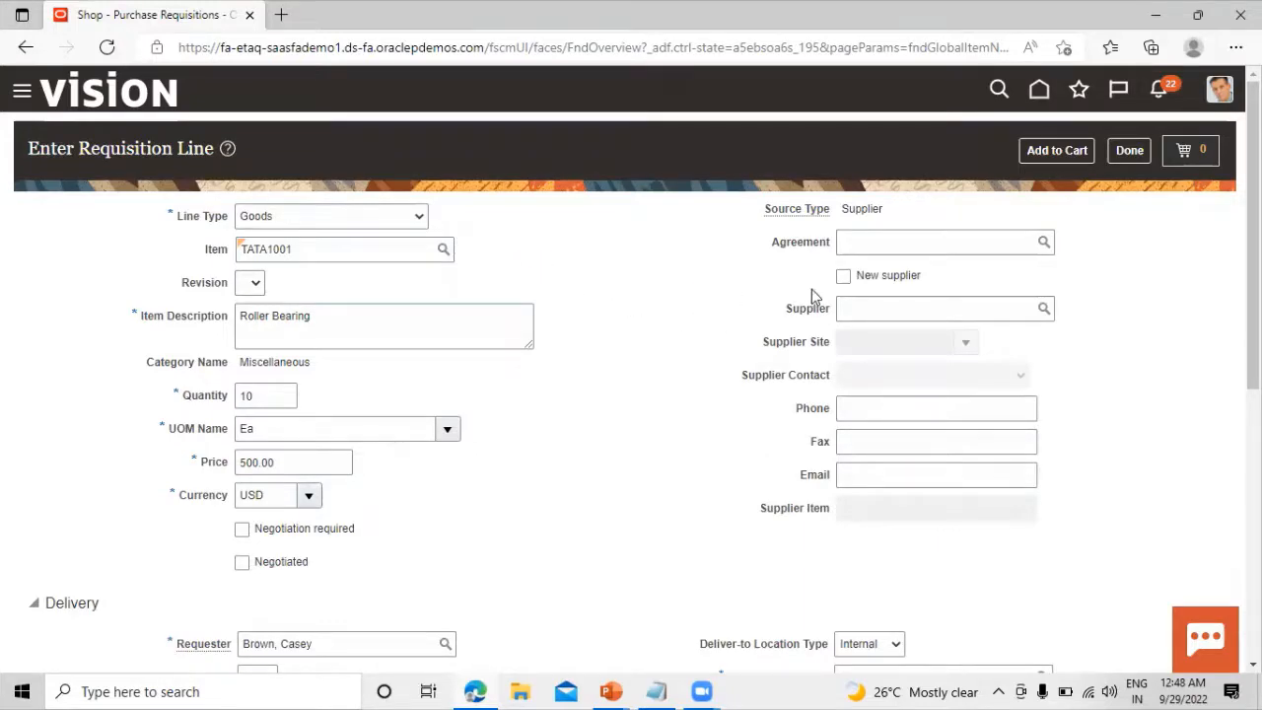
scroll(623, 338, "down", 4)
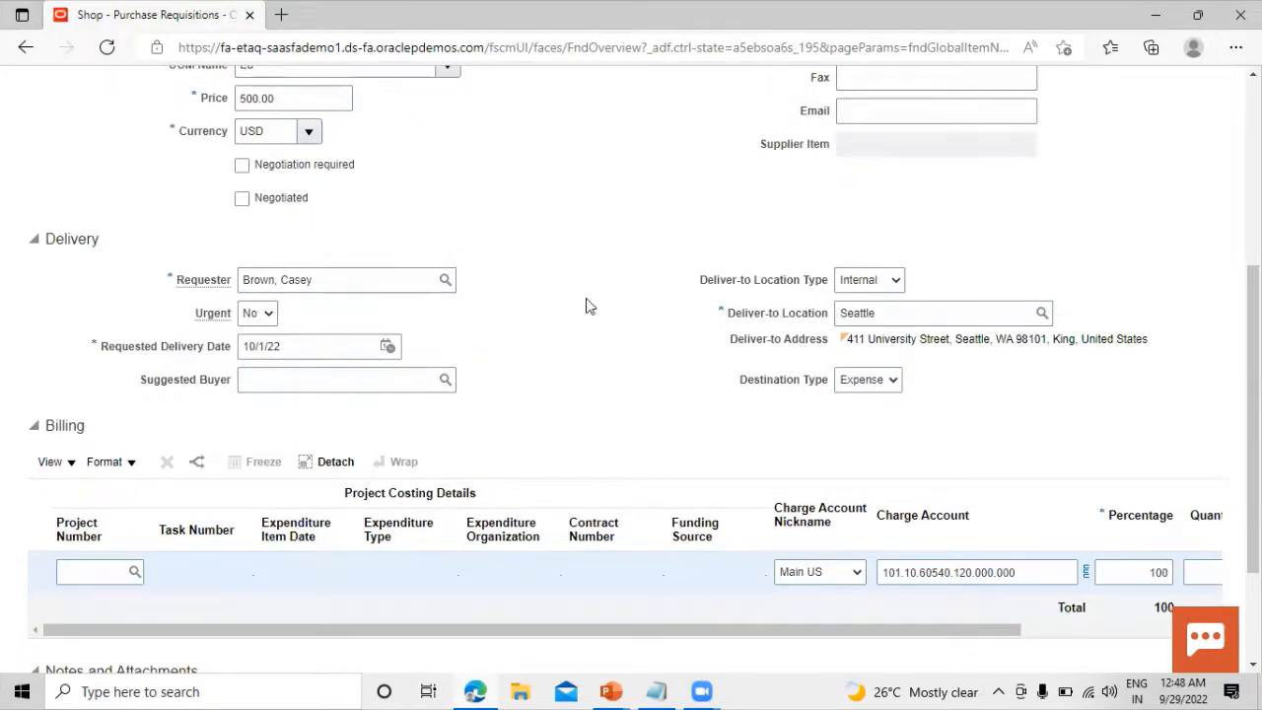
scroll(586, 306, "down", 1)
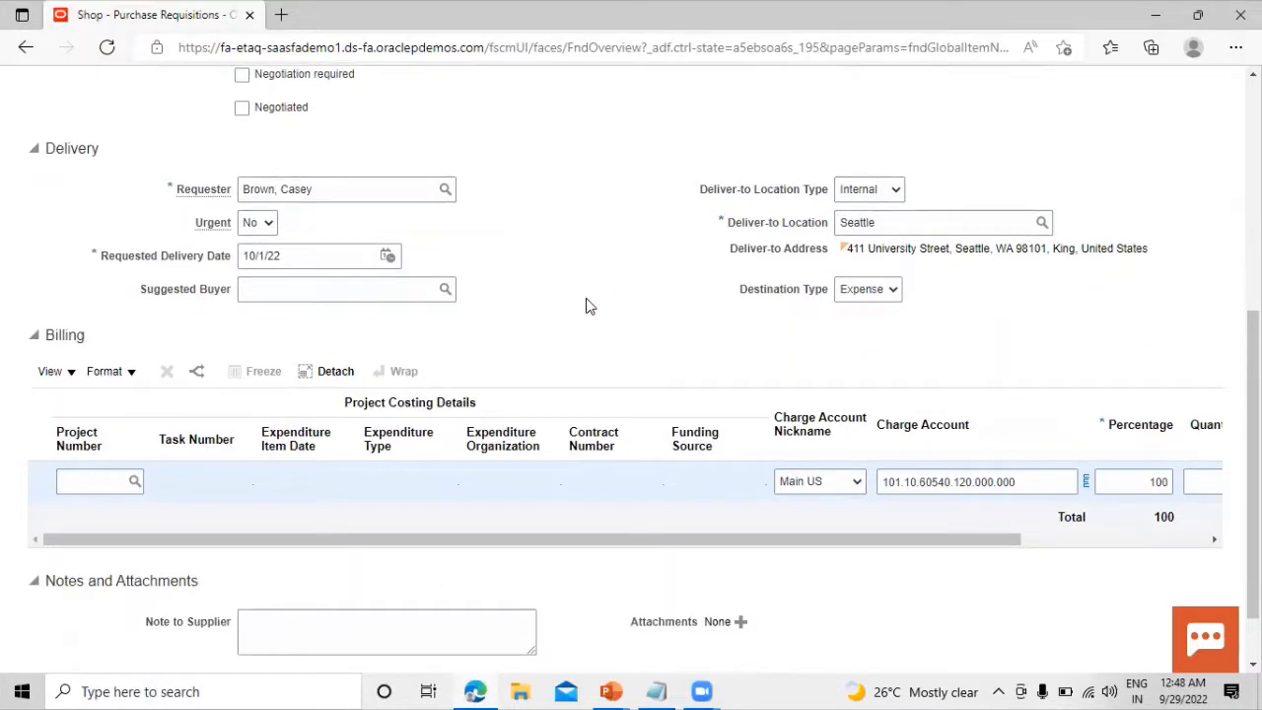
scroll(586, 306, "up", 5)
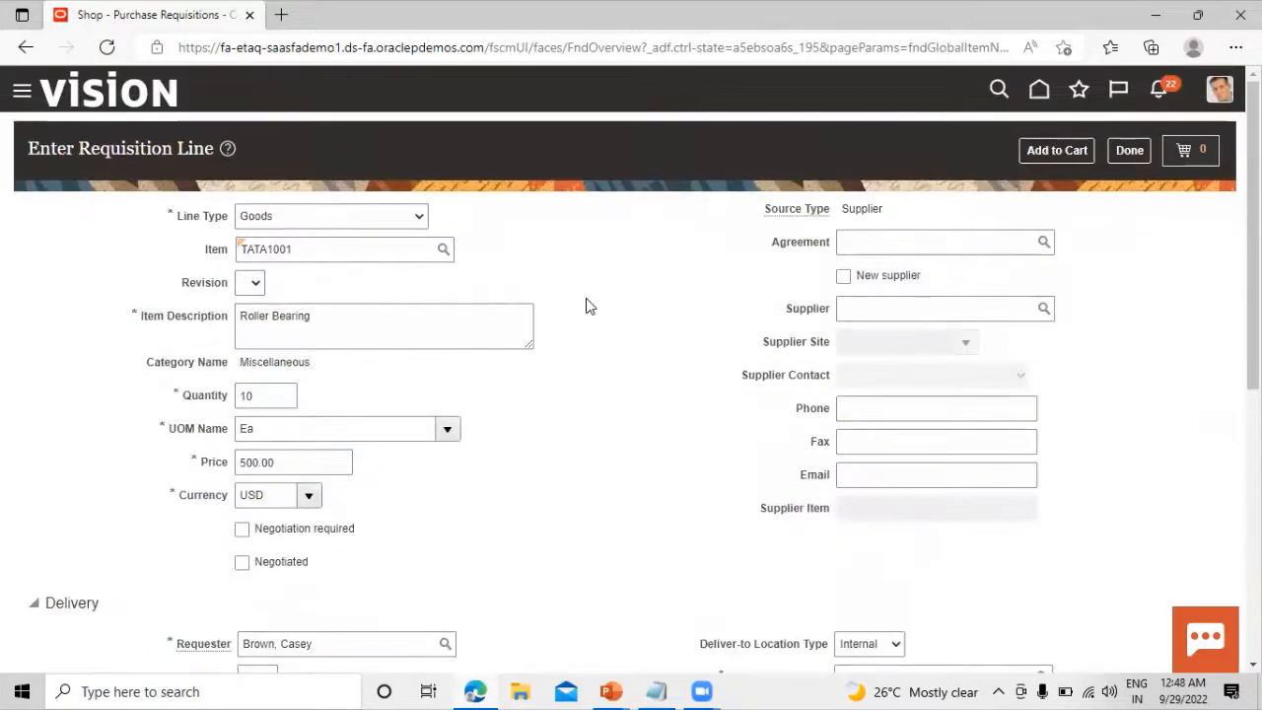
Add the Roller Bearing line to the cart and open the cart's requisition for review
left_click(1058, 153)
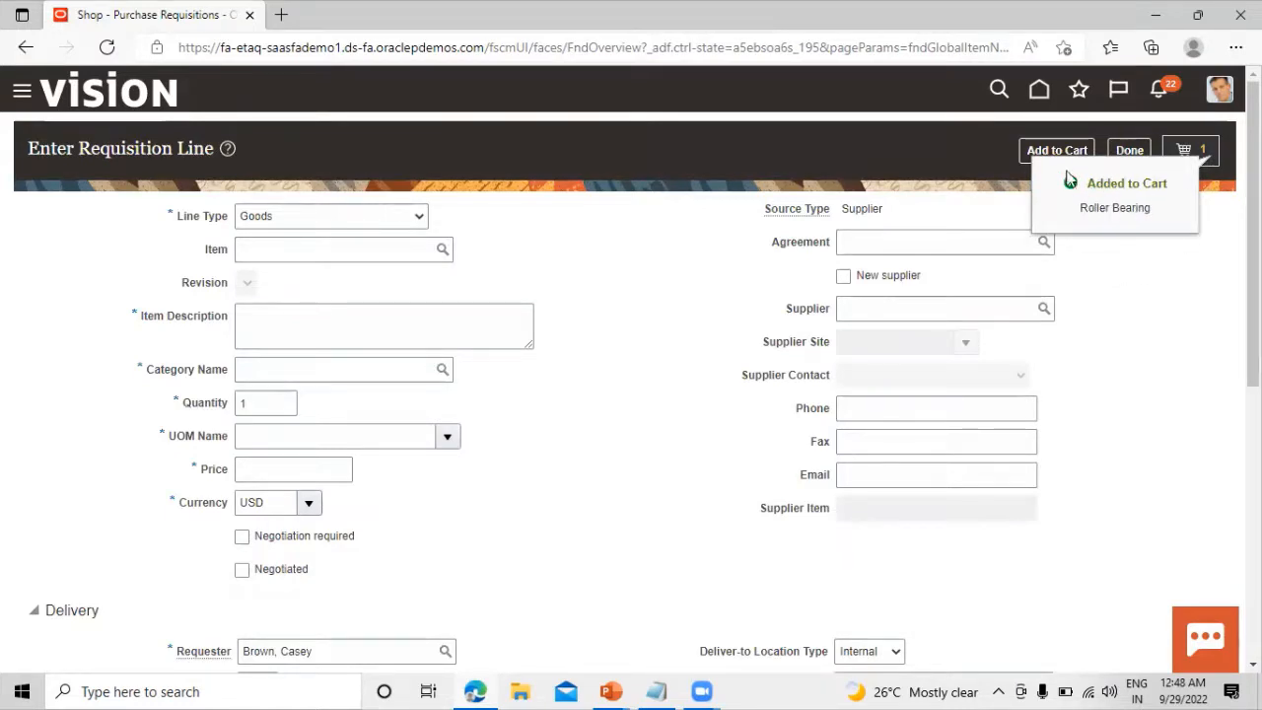
left_click(1193, 158)
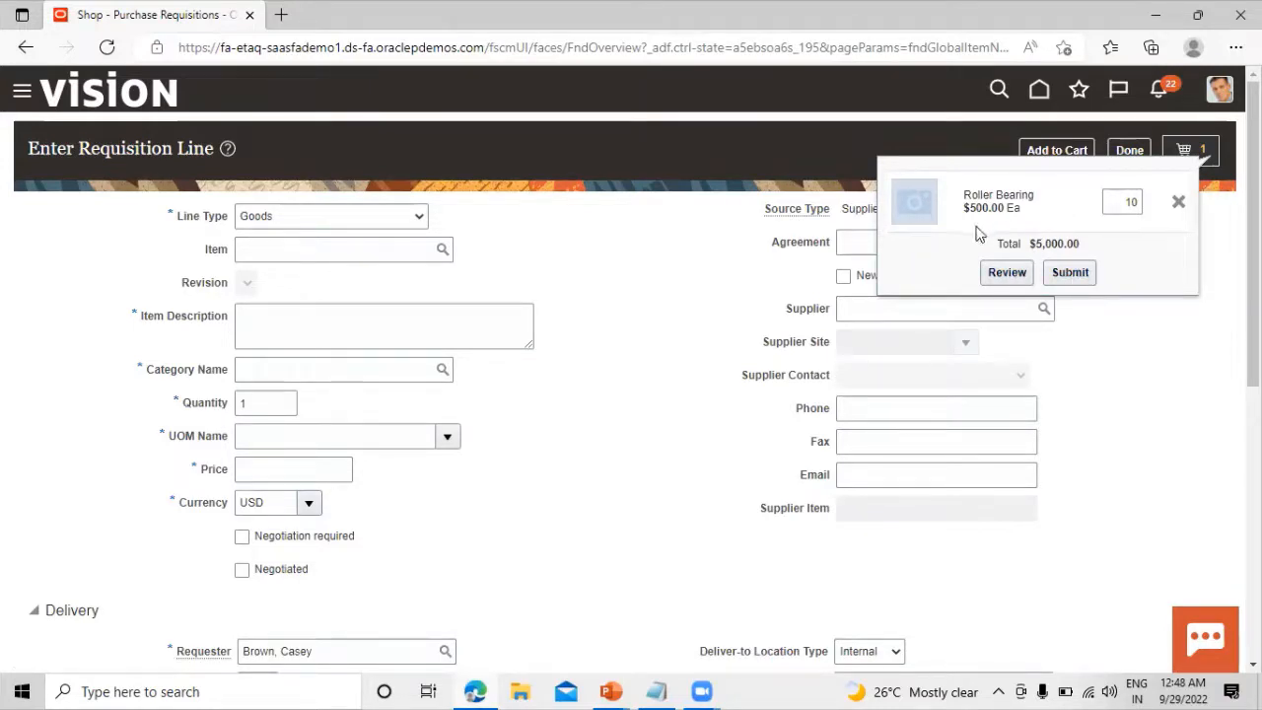
left_click(1022, 276)
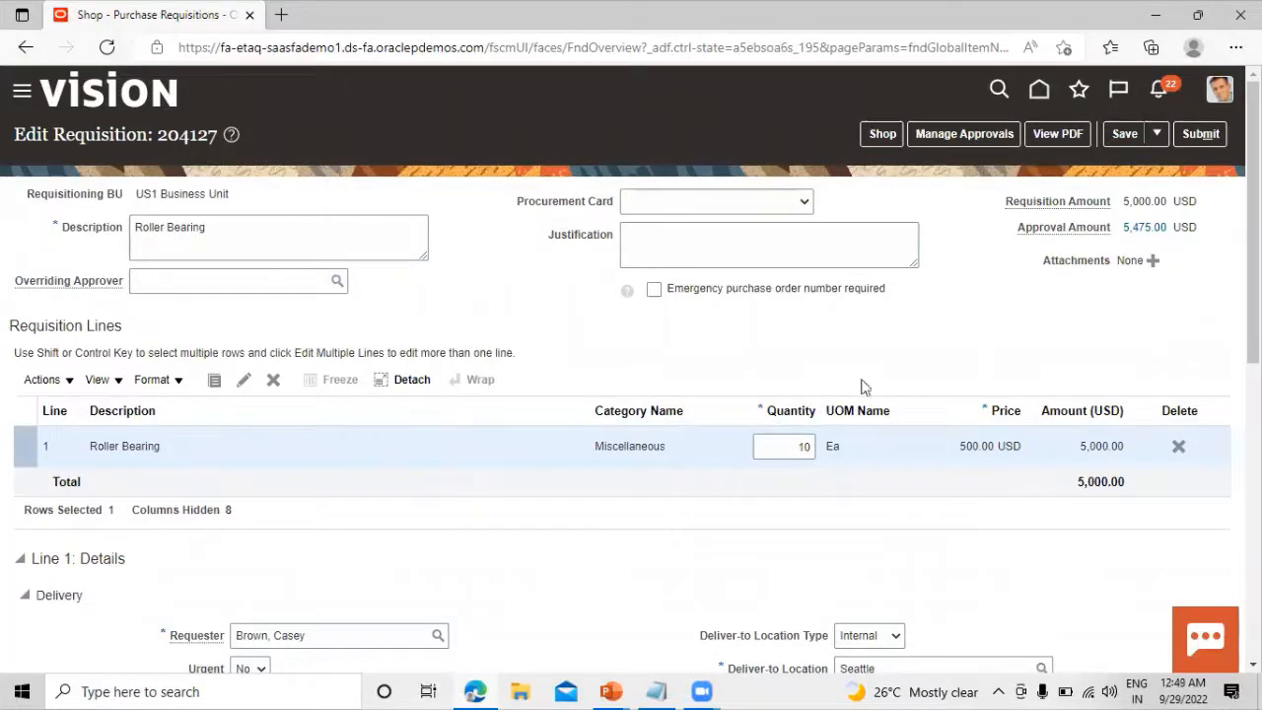
Check the Roller Bearing requisition's line, delivery and billing details, and submit it for approval
scroll(540, 389, "down", 3)
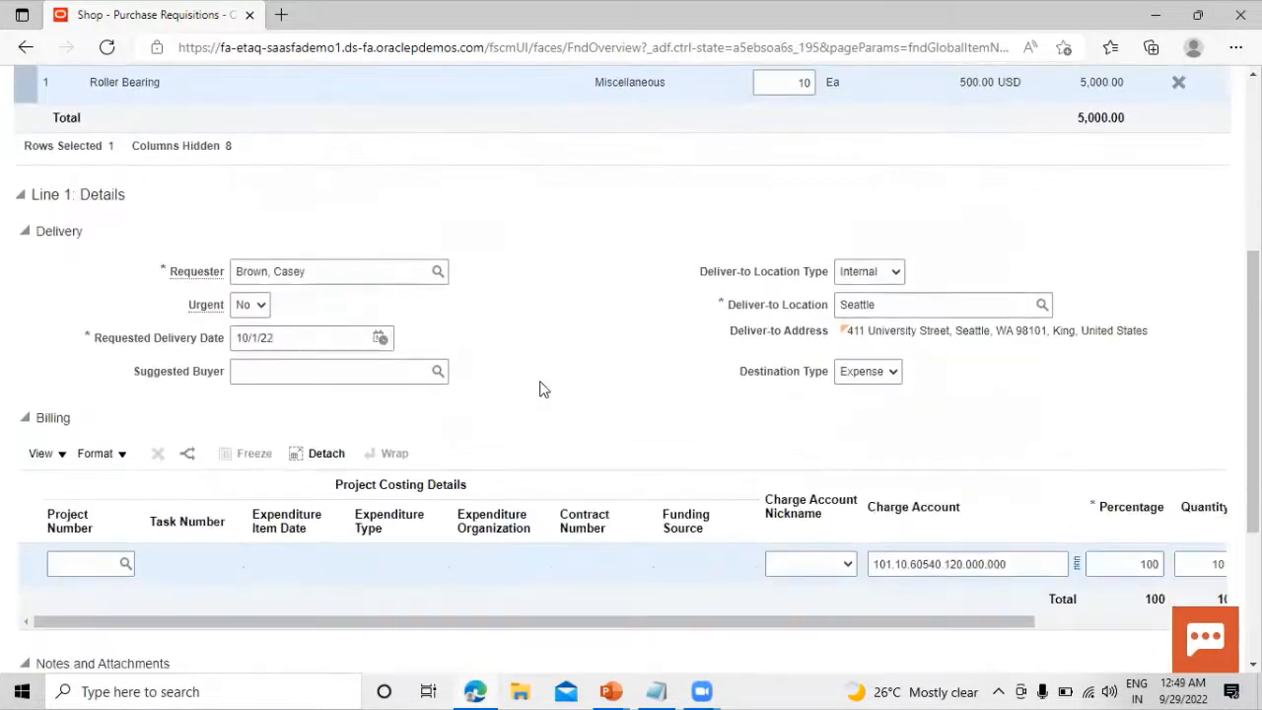
scroll(540, 388, "down", 1)
scroll(541, 384, "up", 4)
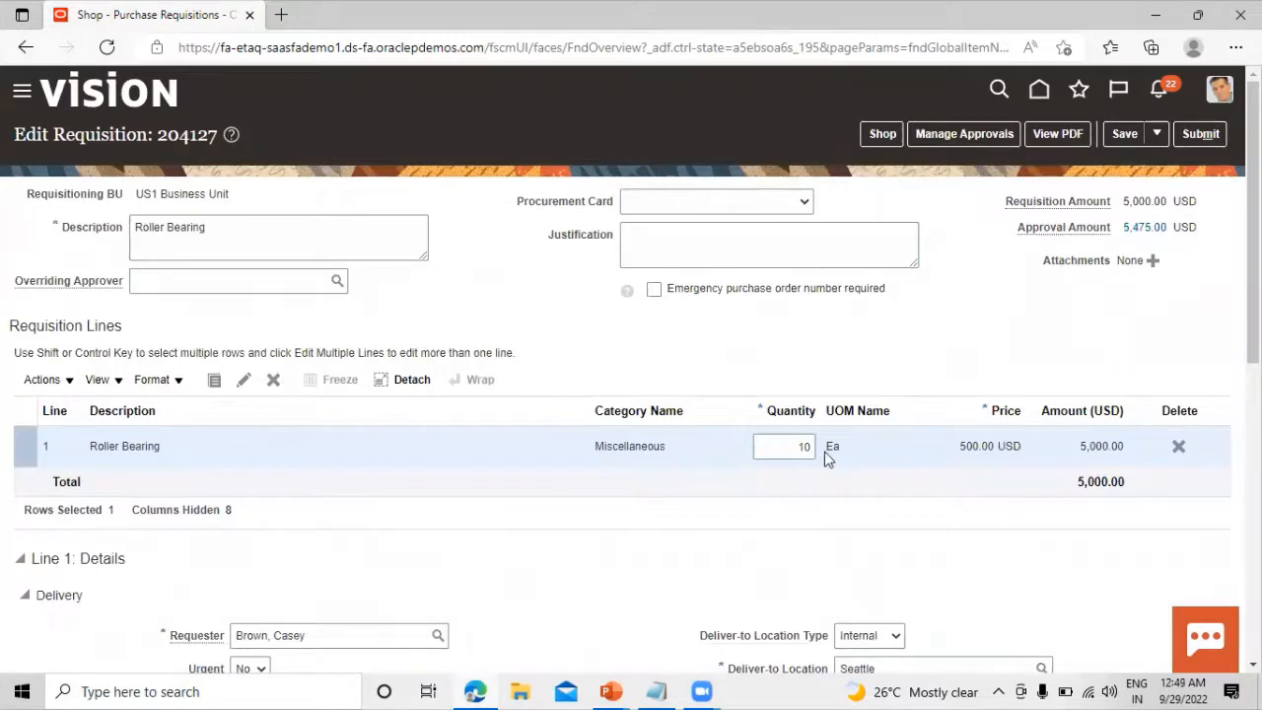
scroll(828, 451, "down", 2)
scroll(829, 451, "up", 2)
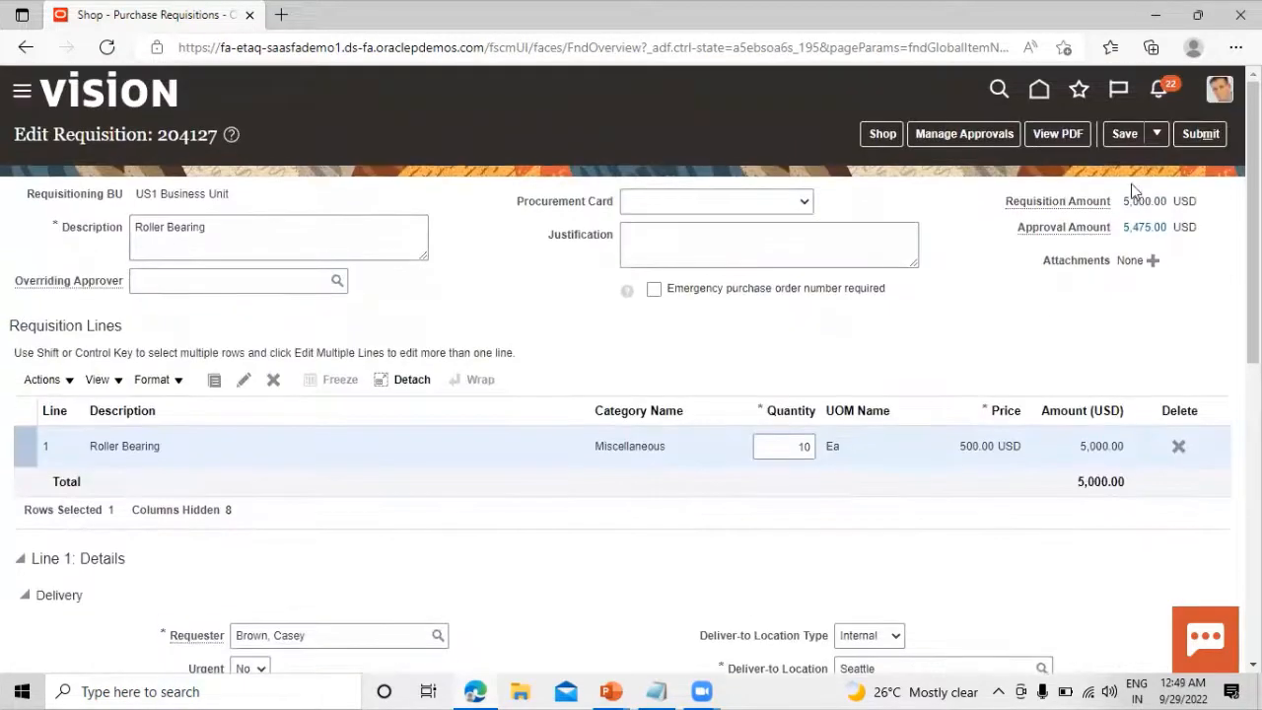
left_click(1201, 133)
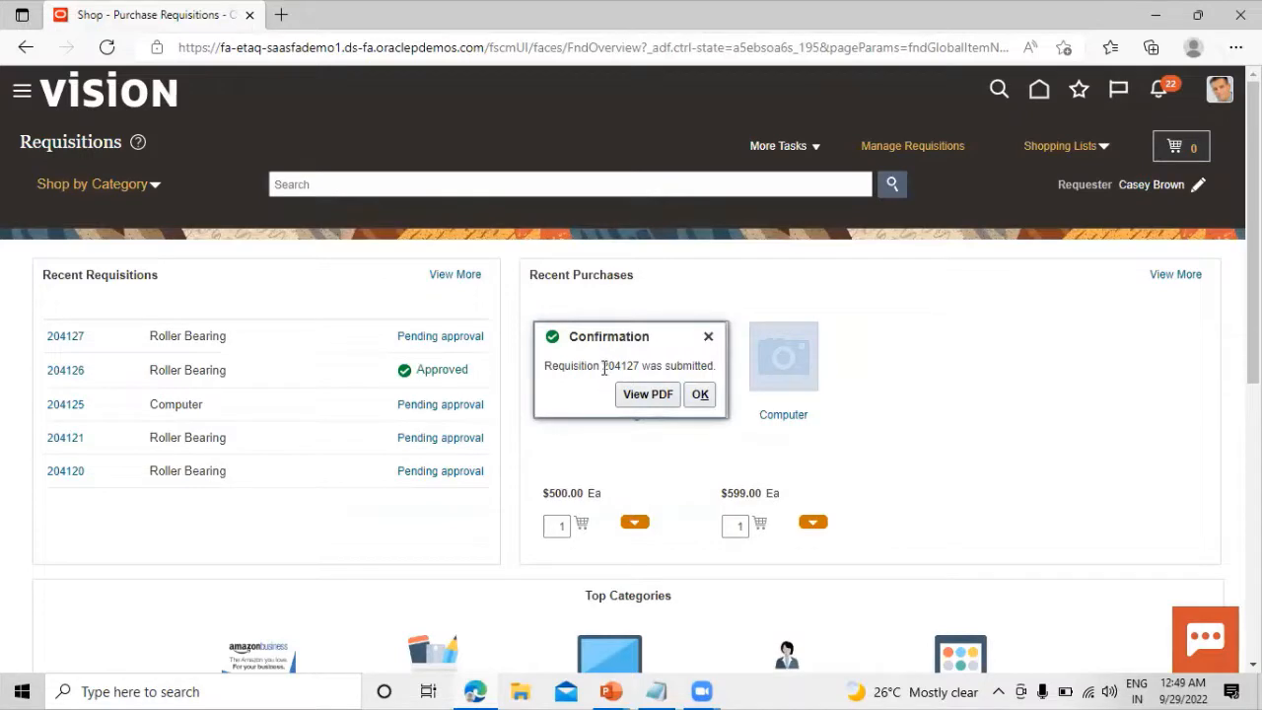
left_click_drag(615, 365, 640, 366)
left_click(702, 396)
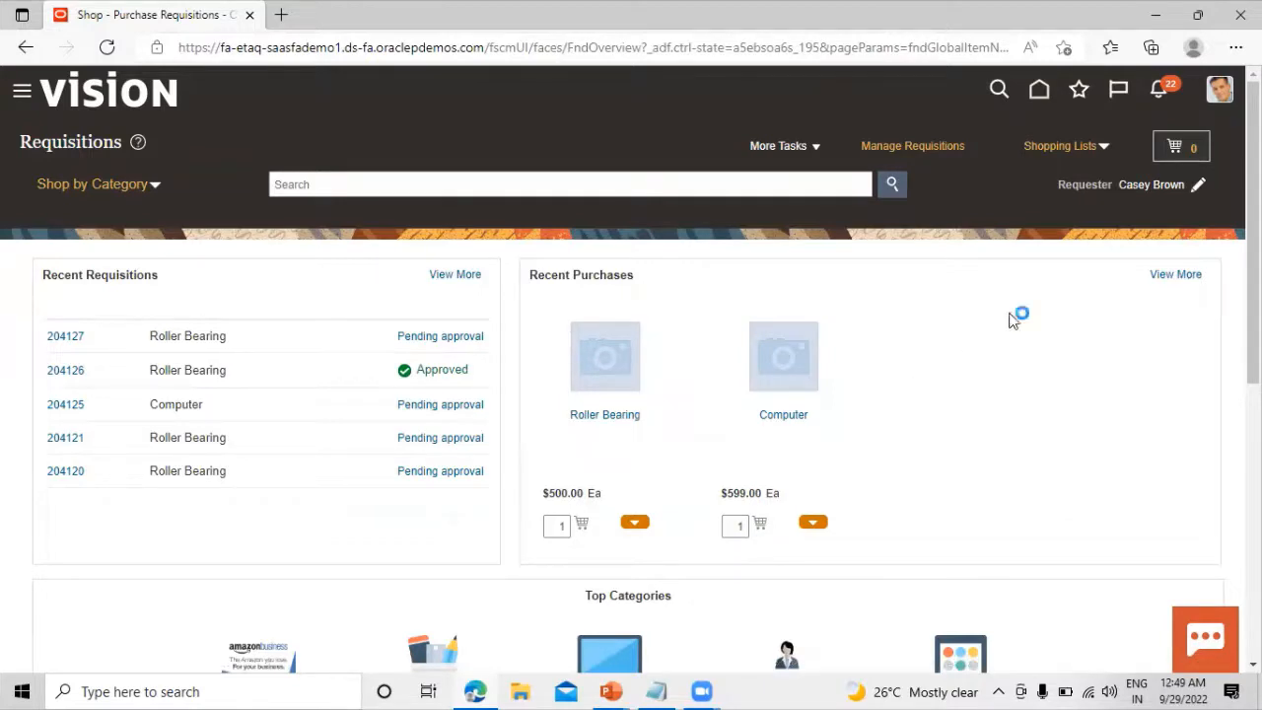
In Manage Requisitions, search for the submitted requisition by its number with the Entered By criterion cleared
left_click(893, 146)
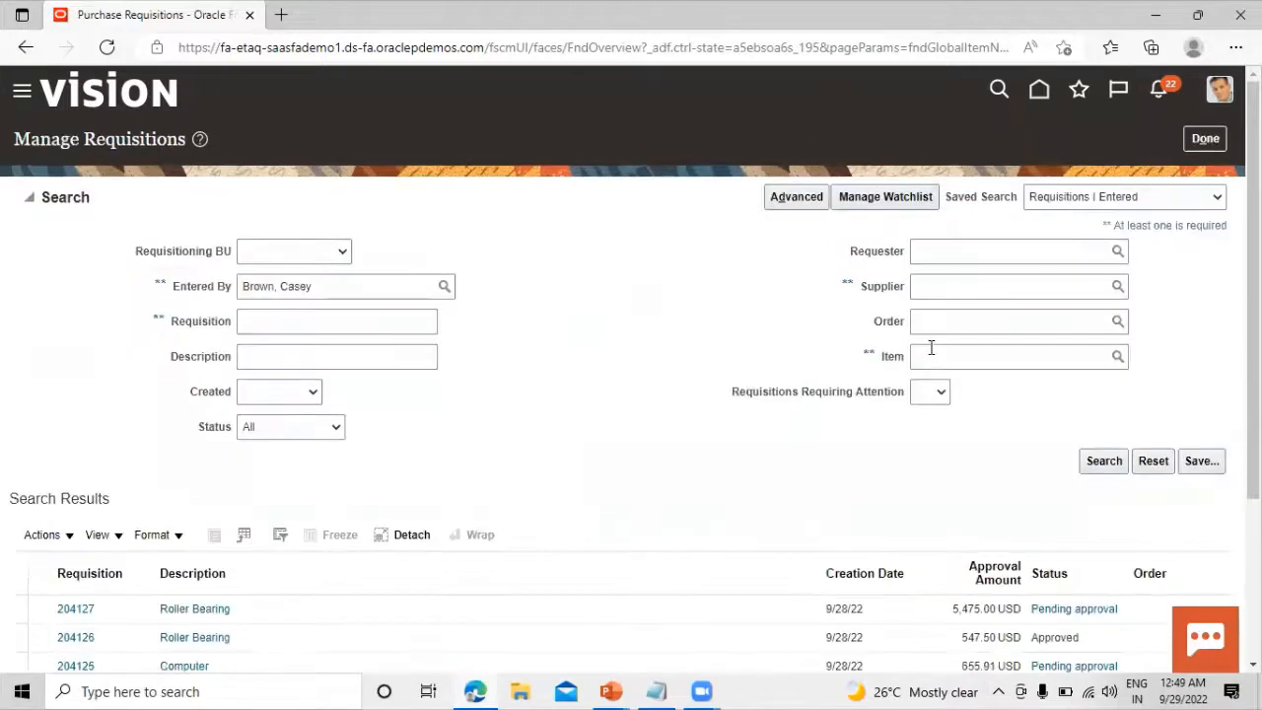
left_click(315, 323)
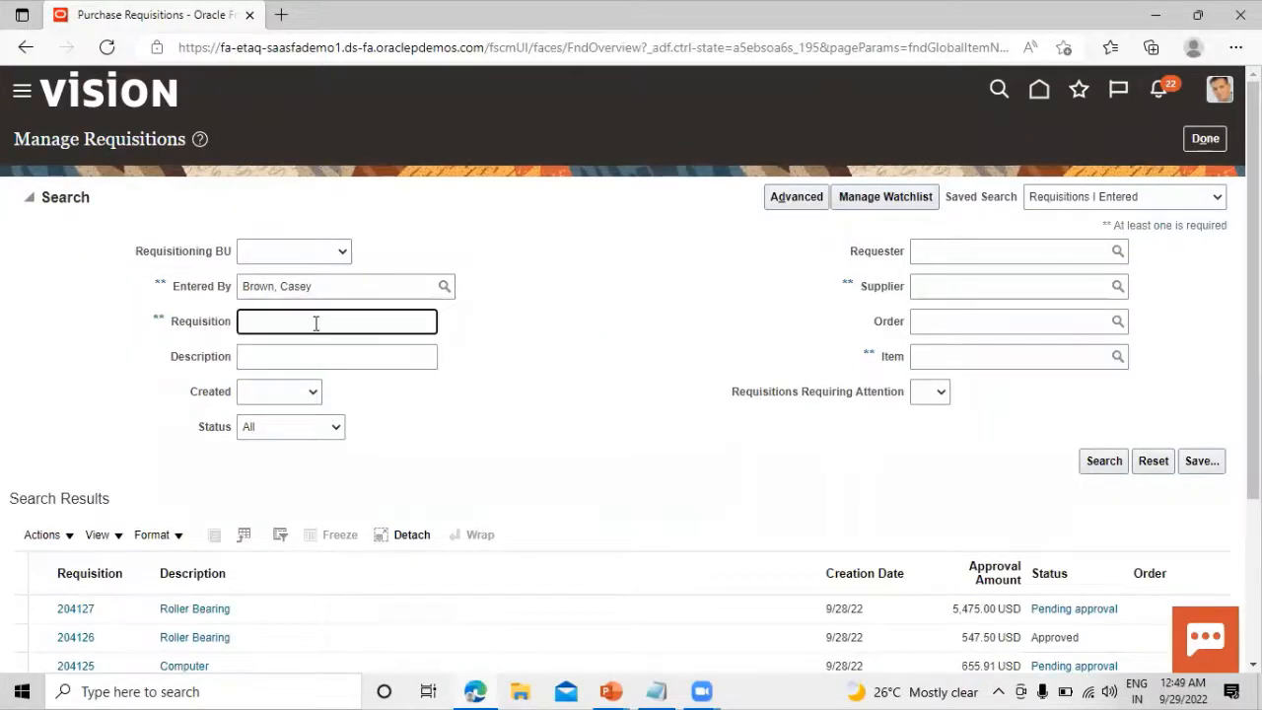
type("204127")
left_click_drag(361, 286, 229, 286)
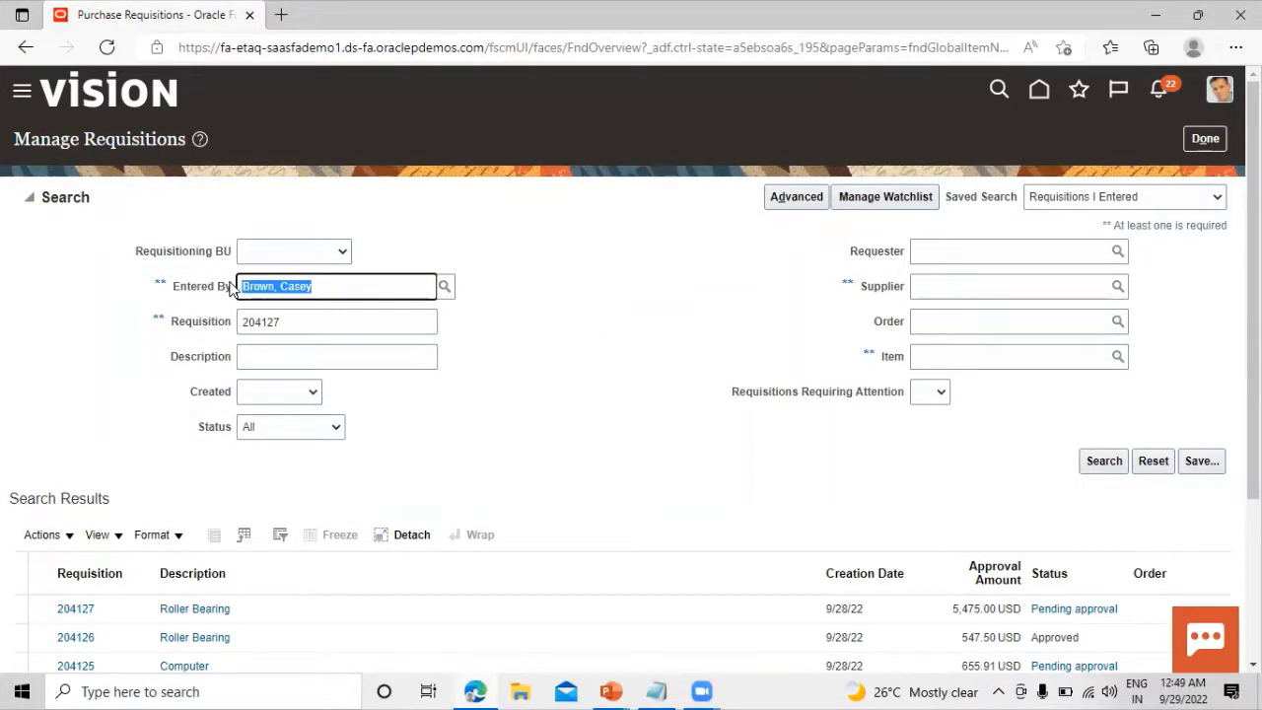
key("BackSpace")
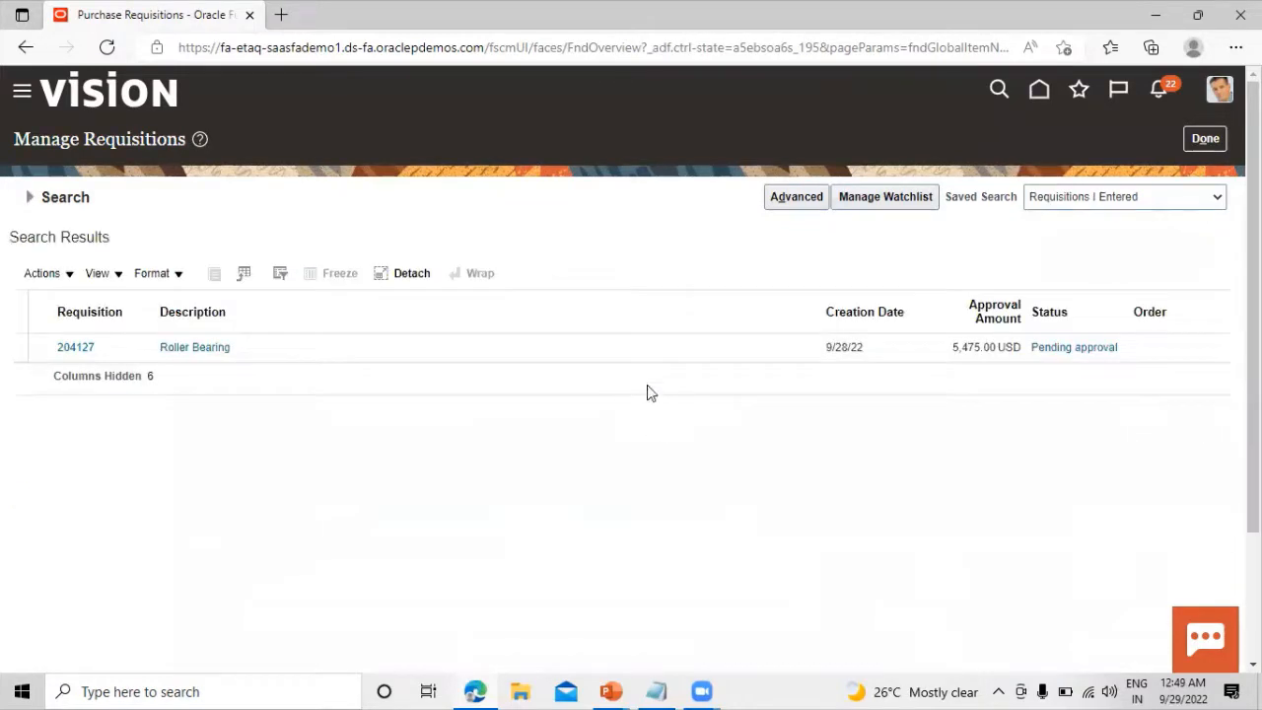
Rerun the search for the submitted requisition several times to check its approval status
left_click(30, 198)
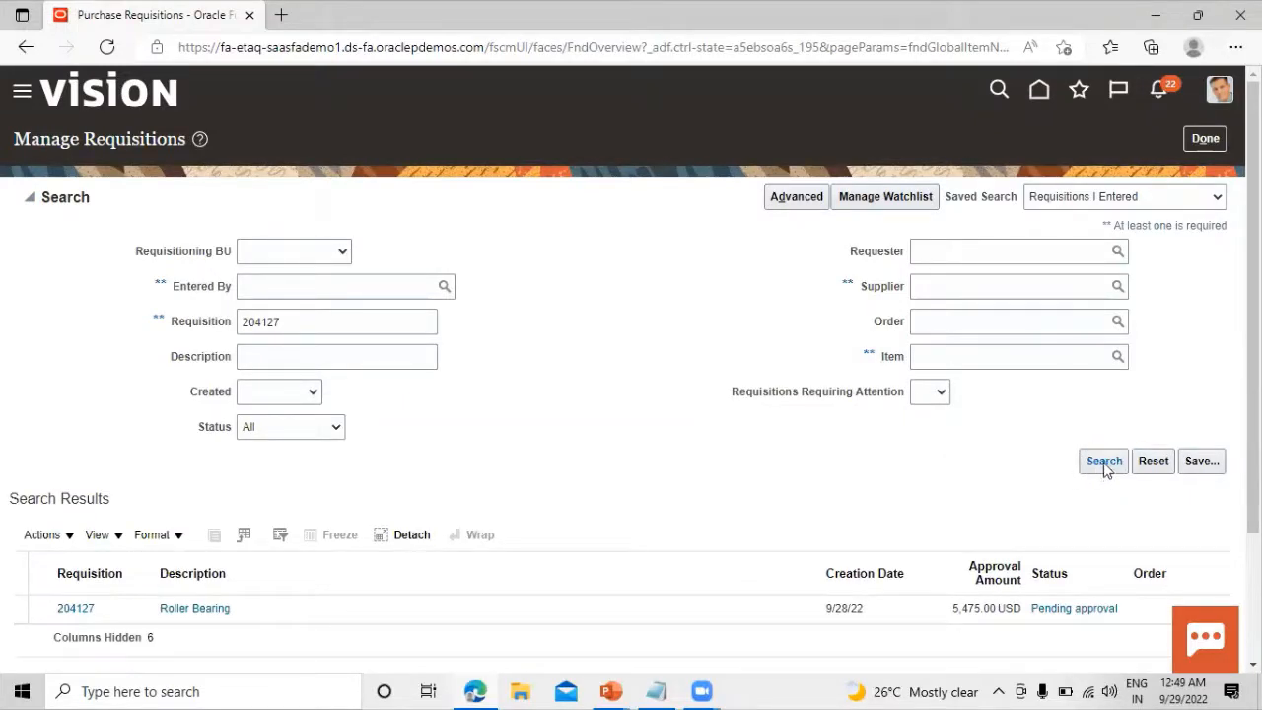
left_click(1102, 463)
left_click(29, 198)
left_click(1103, 461)
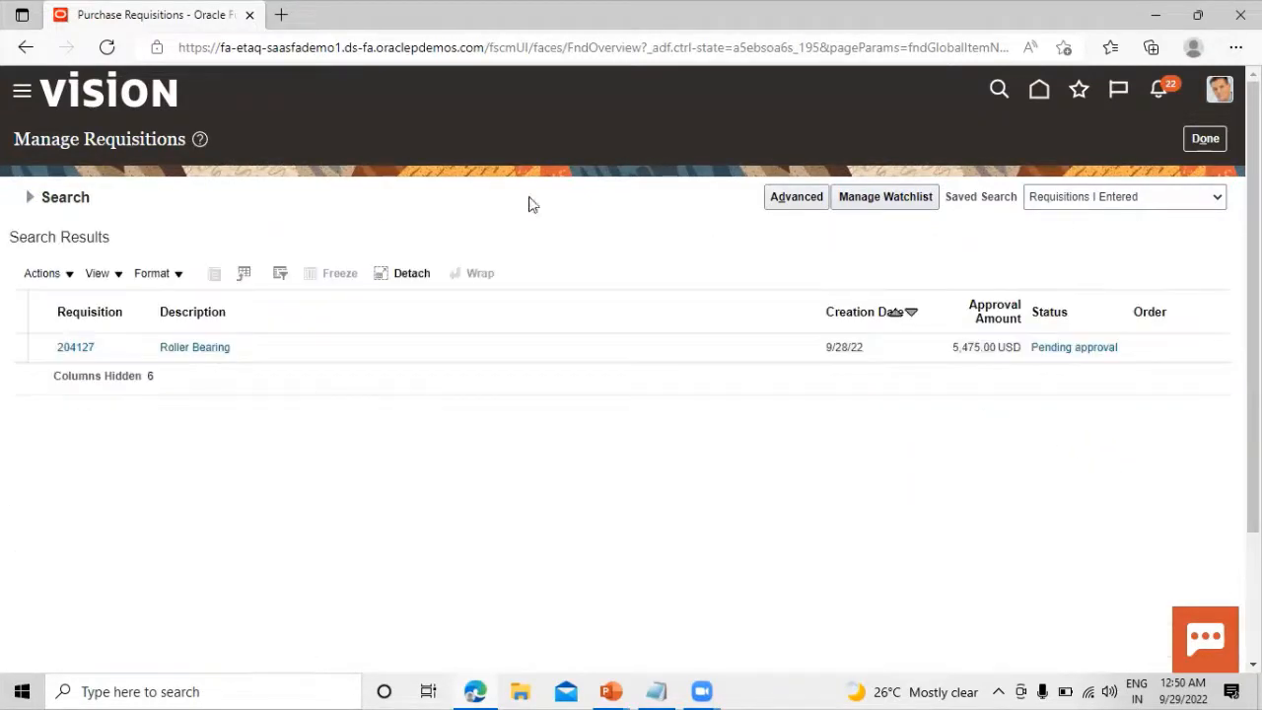
left_click(29, 197)
left_click(30, 197)
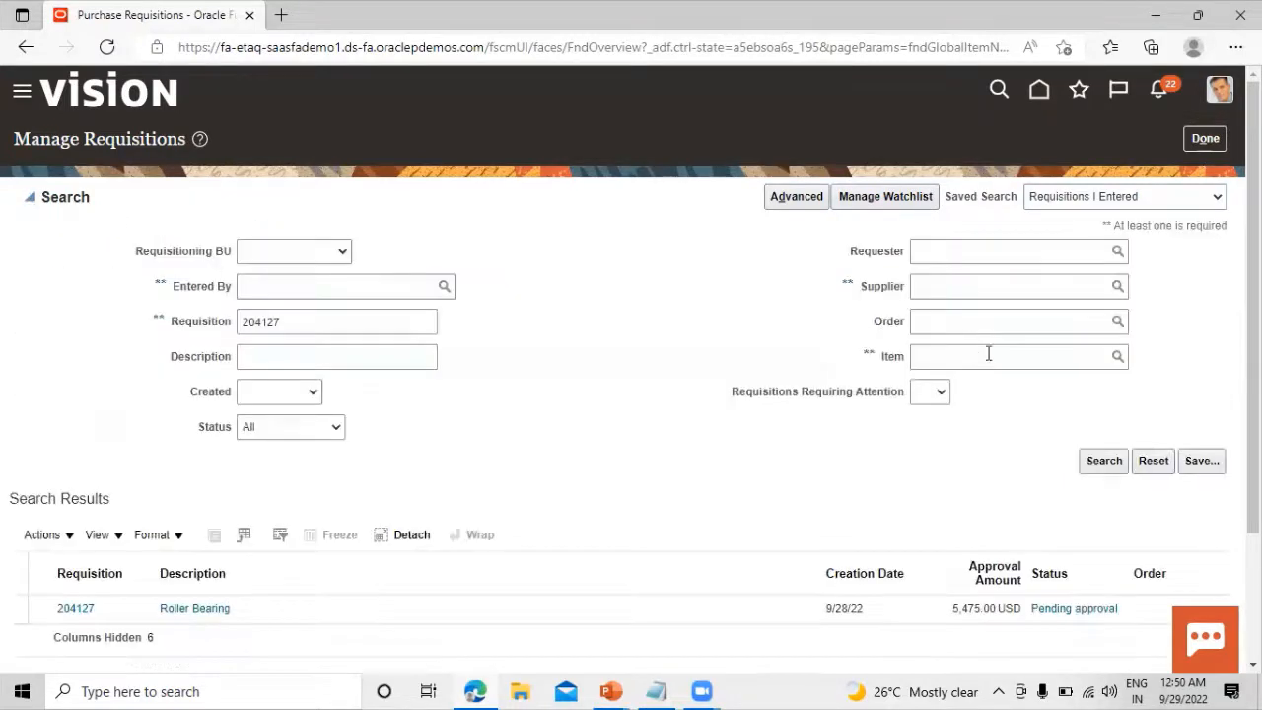
left_click(1105, 466)
left_click(30, 197)
left_click(58, 194)
left_click(30, 200)
left_click(1106, 463)
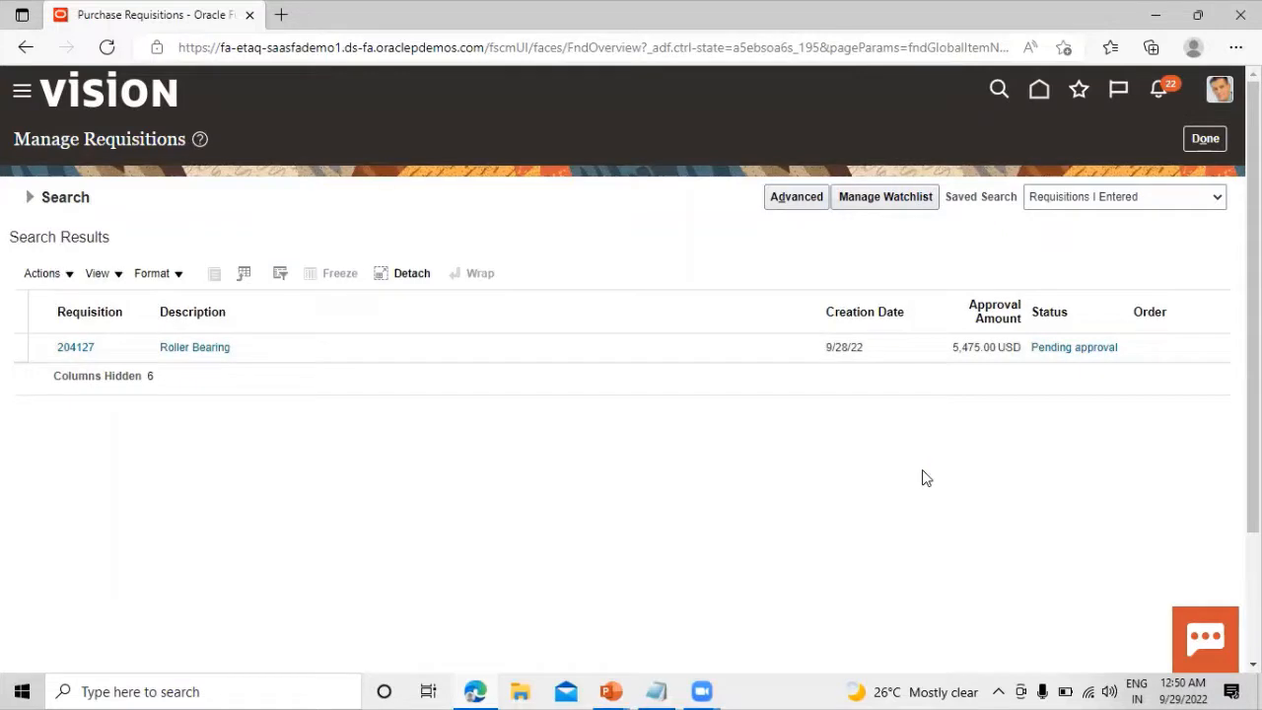
Rerun the search for the submitted requisition to check its approval status, and leave Manage Requisitions
left_click(30, 201)
left_click(1103, 461)
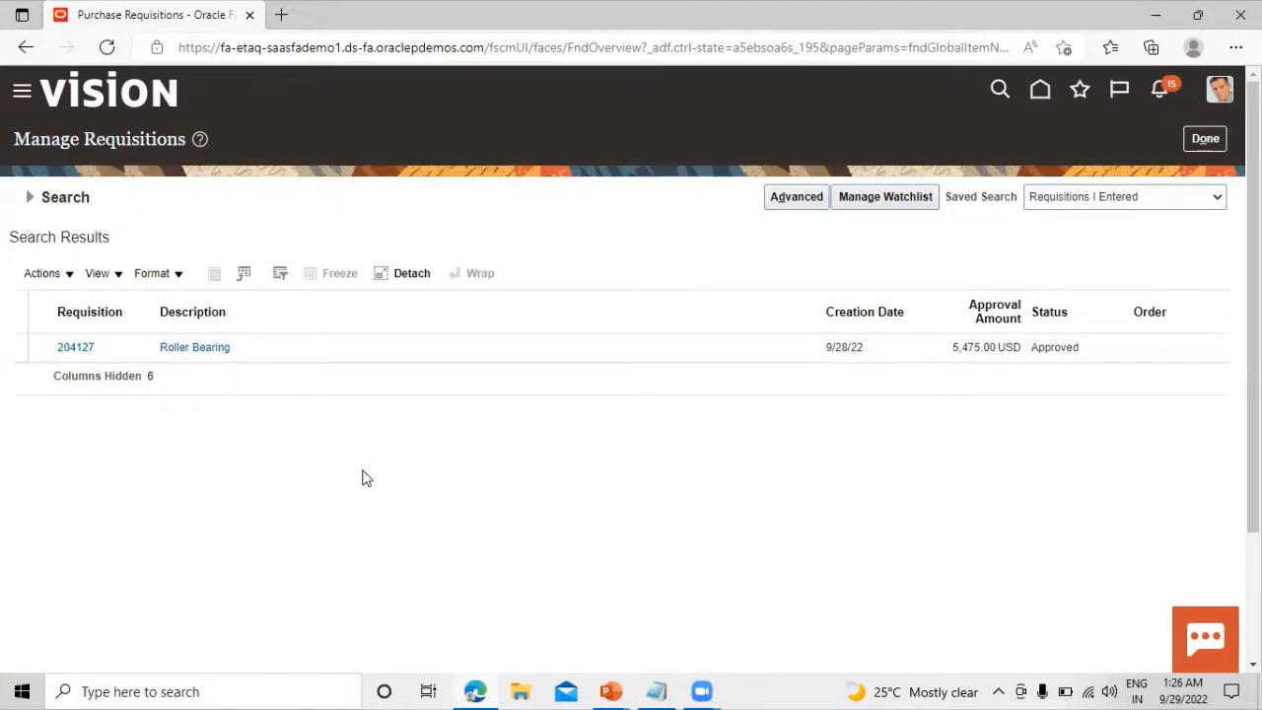
left_click(1206, 138)
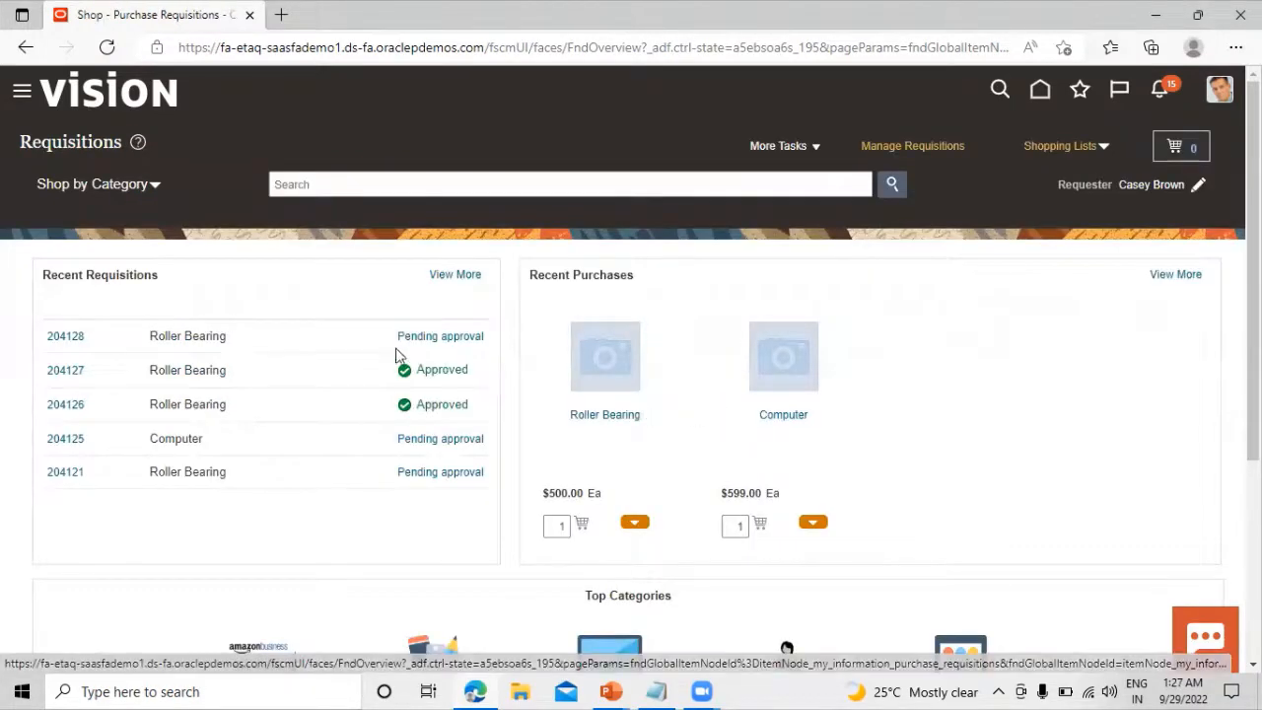
Go to the Purchase Orders work area and open the Process Requisitions task
left_click(22, 93)
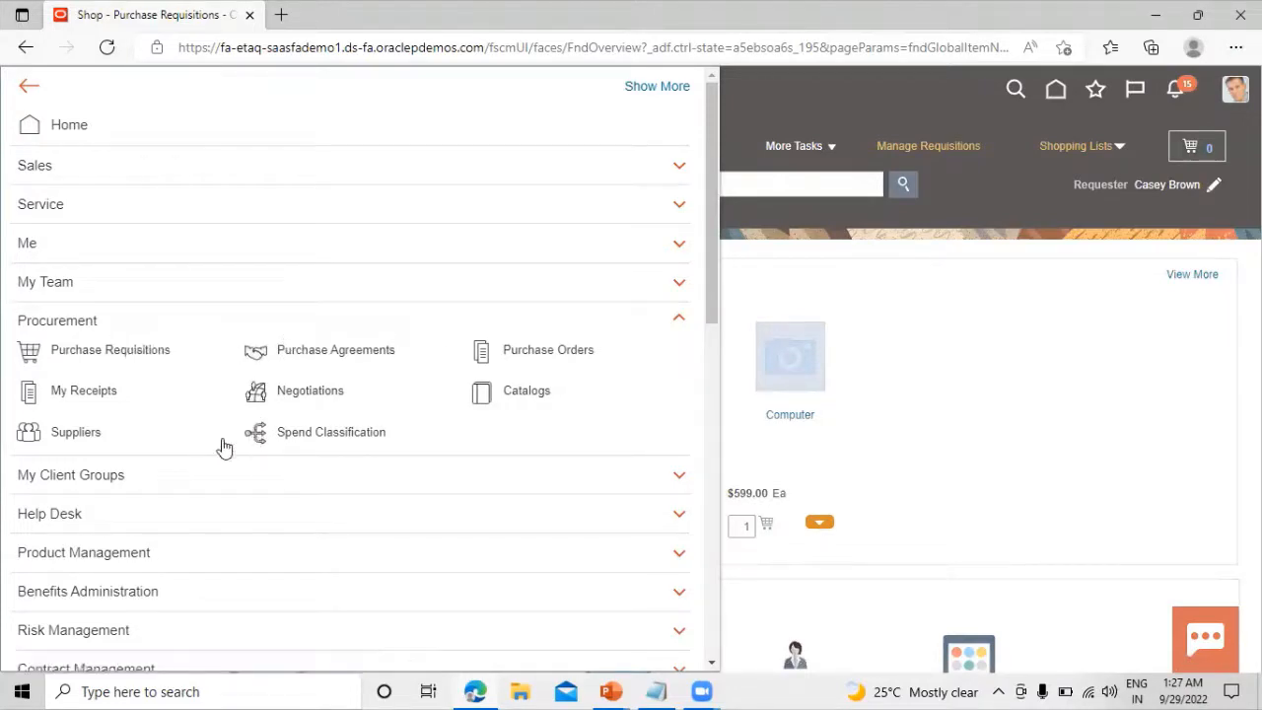
left_click(550, 353)
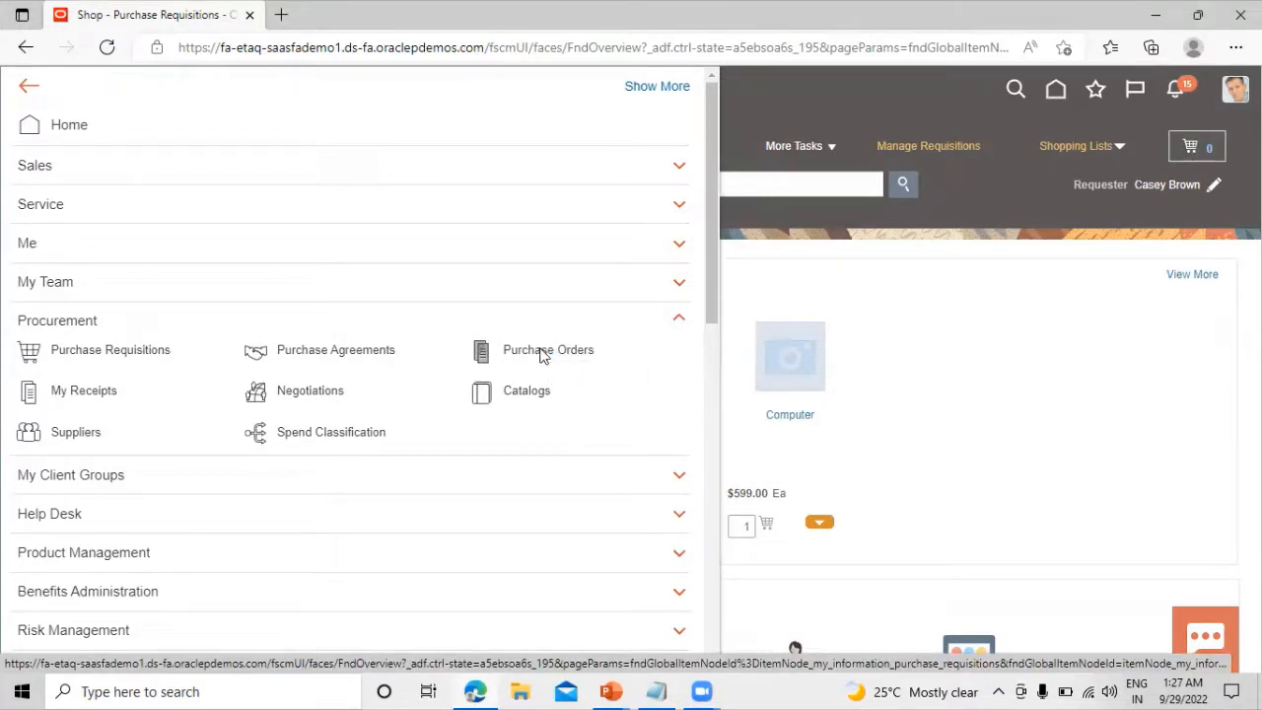
left_click(484, 356)
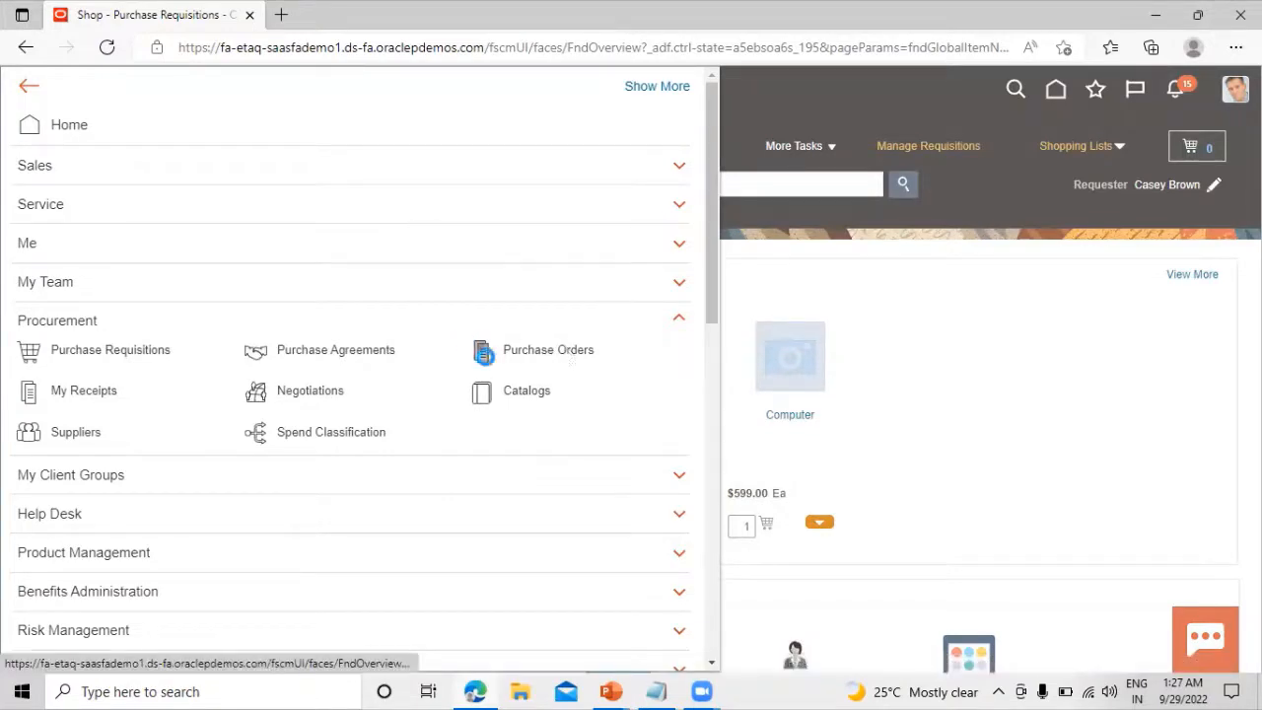
left_click(532, 361)
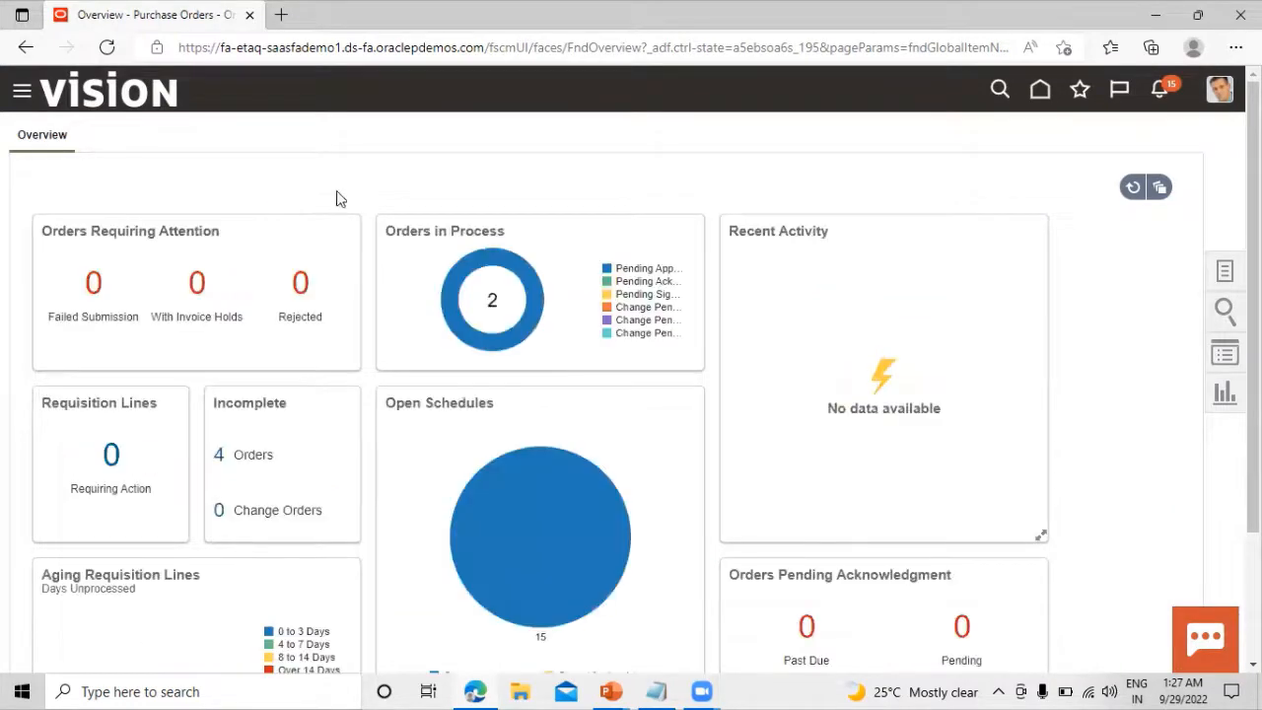
left_click(1224, 272)
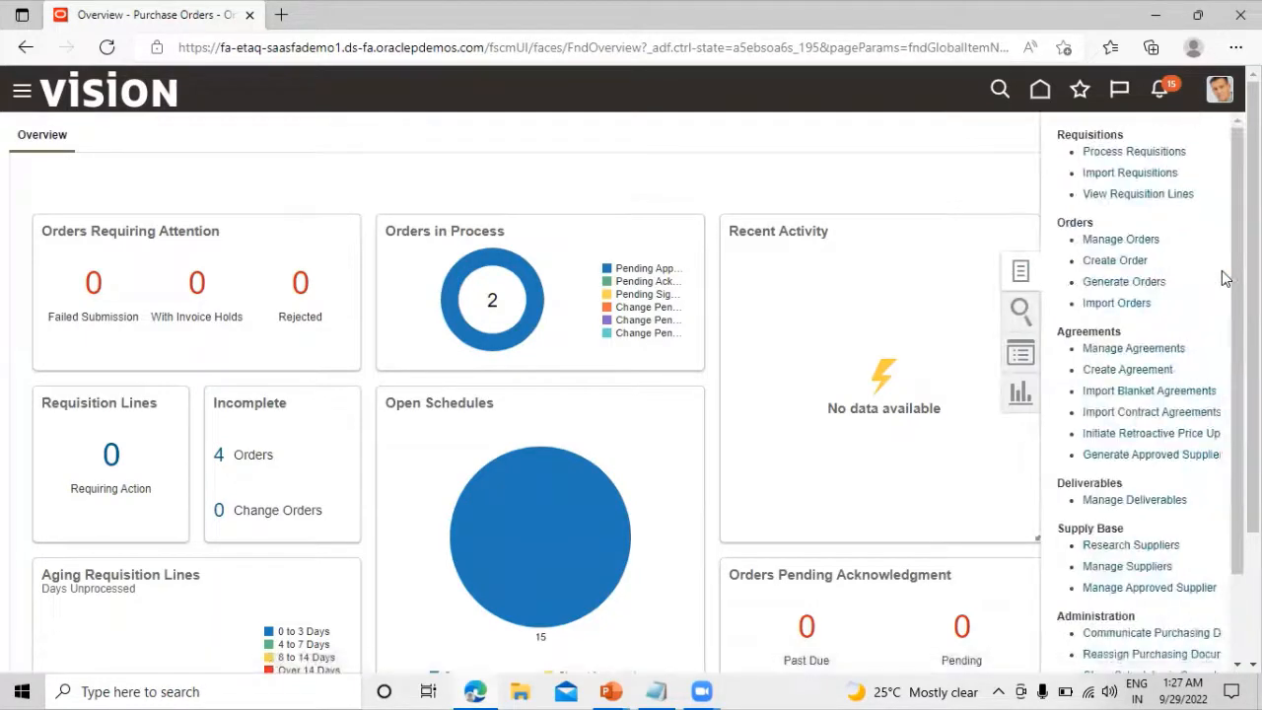
left_click(1097, 154)
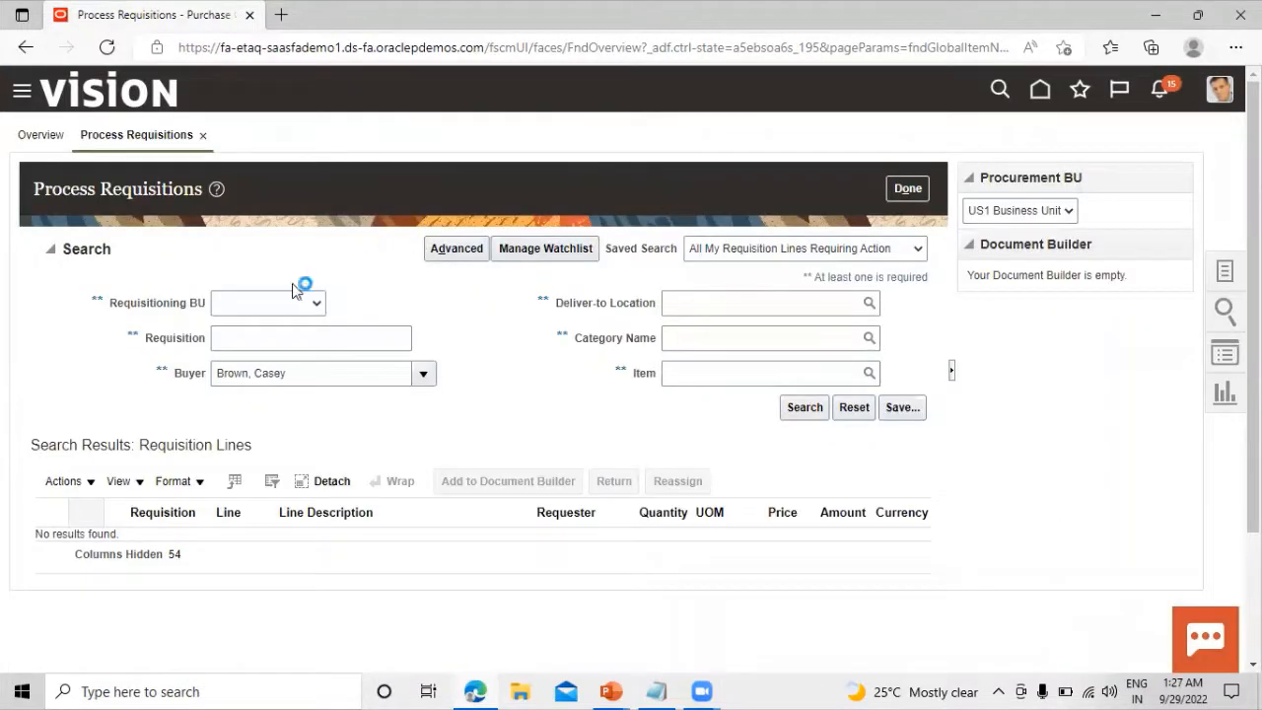
Search the requisition lines for the approved Roller Bearing requisition by its number, with the Buyer criterion cleared
left_click(230, 339)
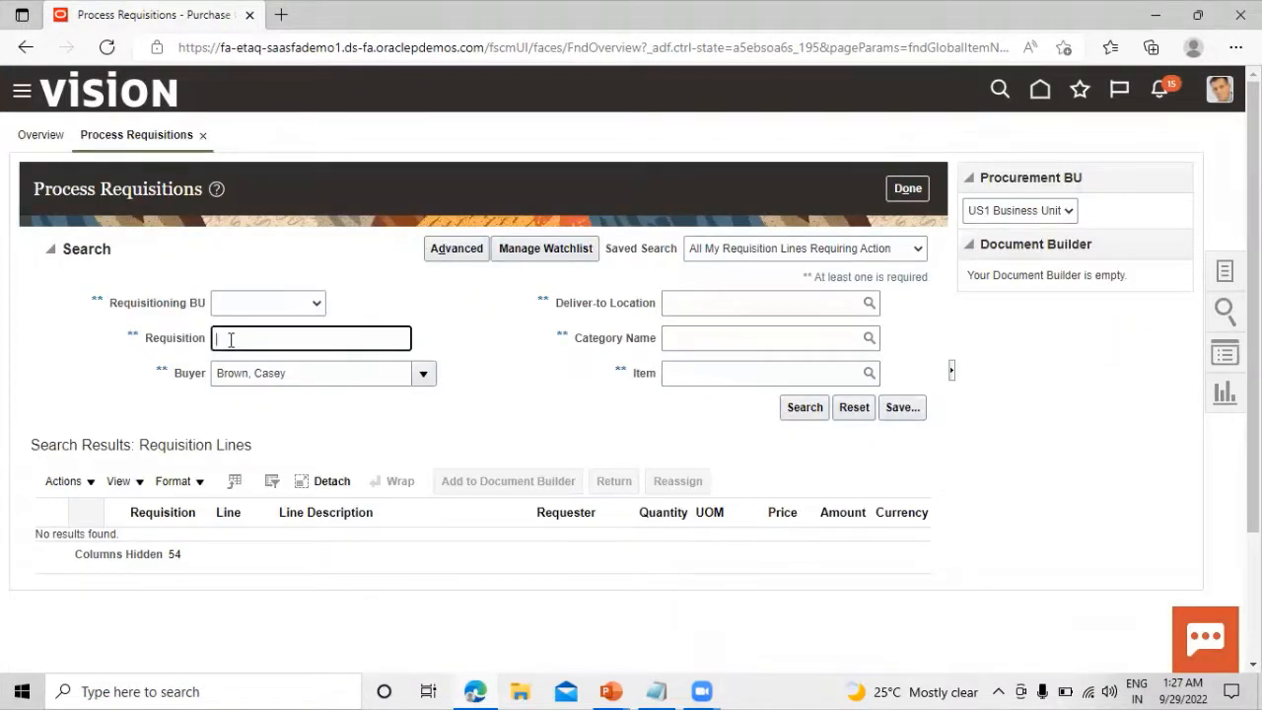
type("204127")
left_click(807, 408)
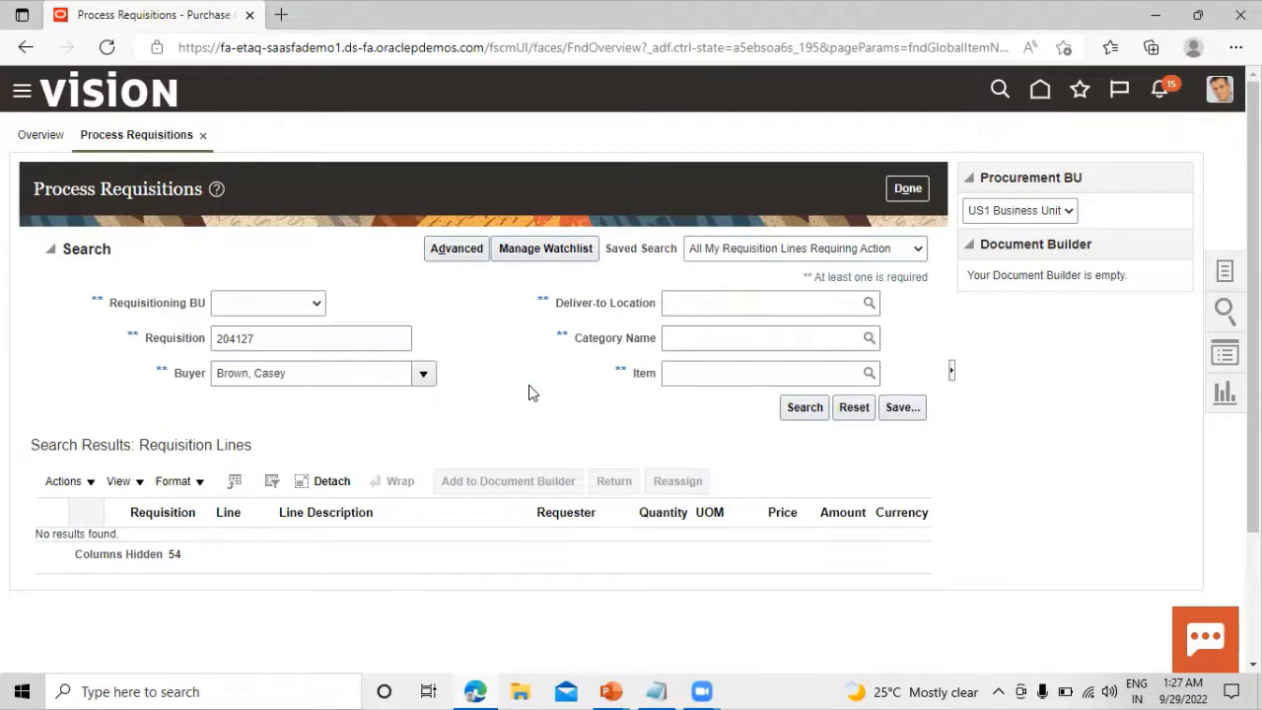
left_click_drag(297, 372, 180, 366)
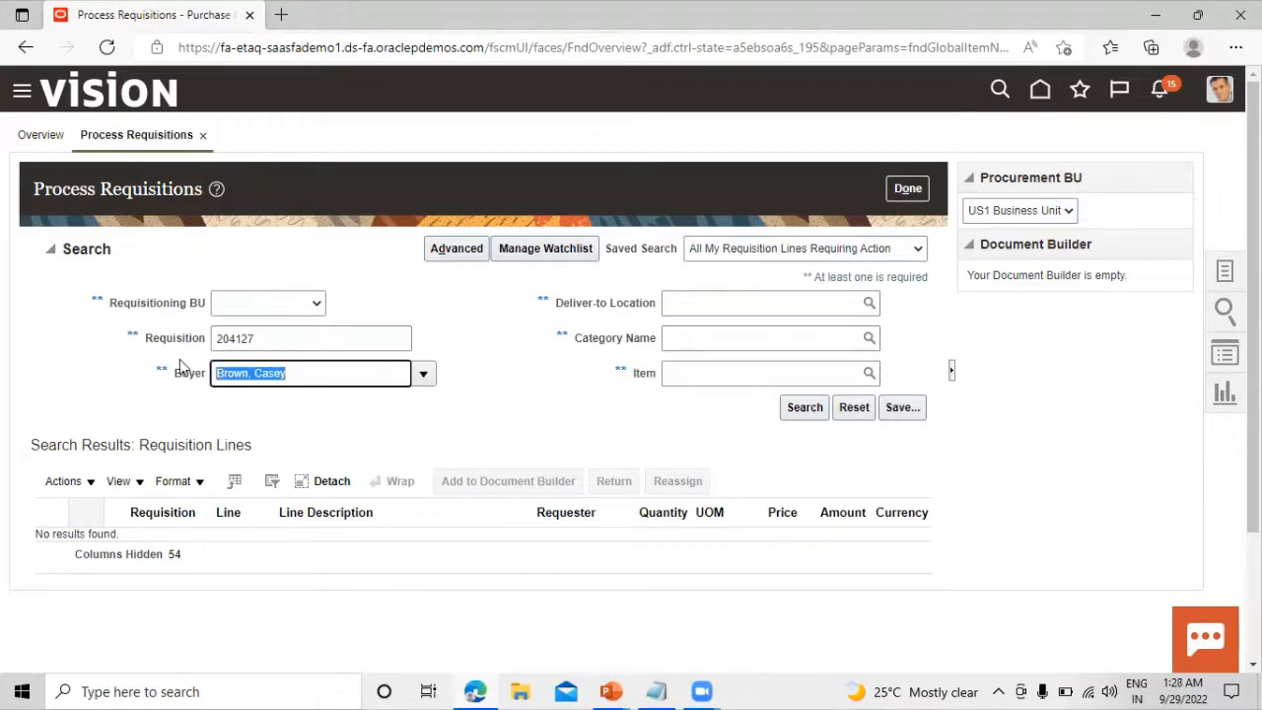
key("BackSpace")
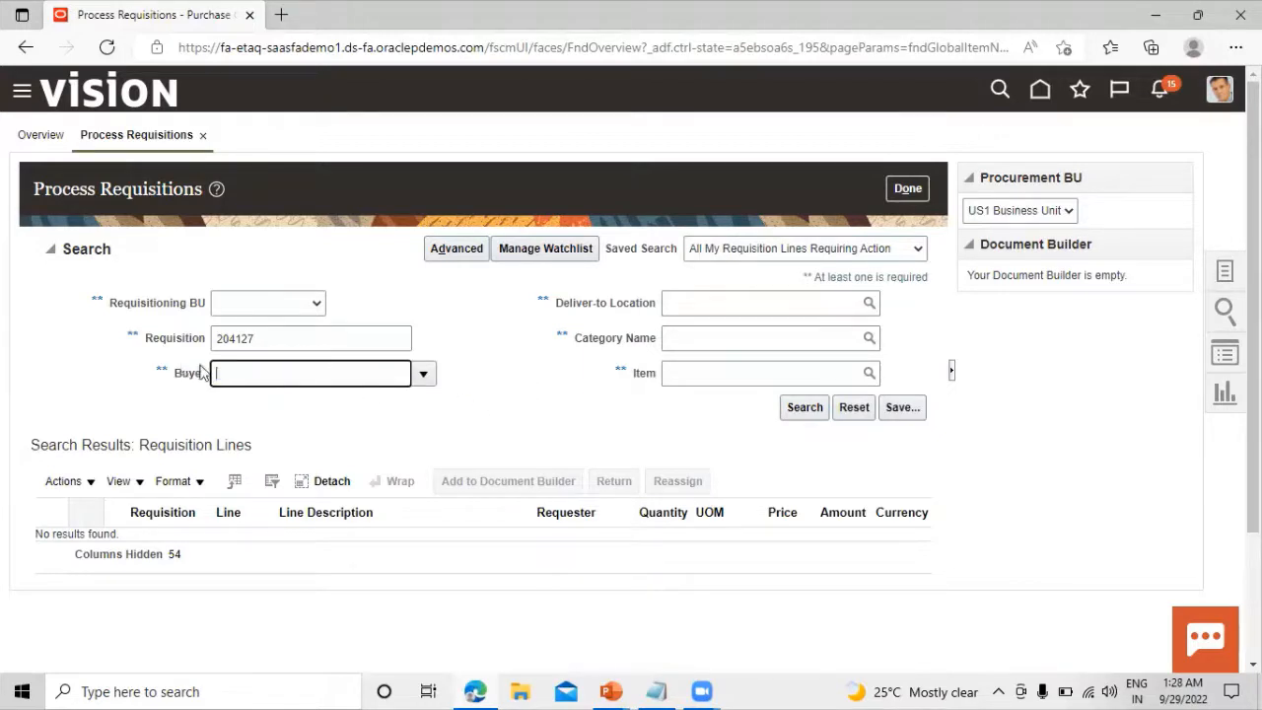
left_click(803, 408)
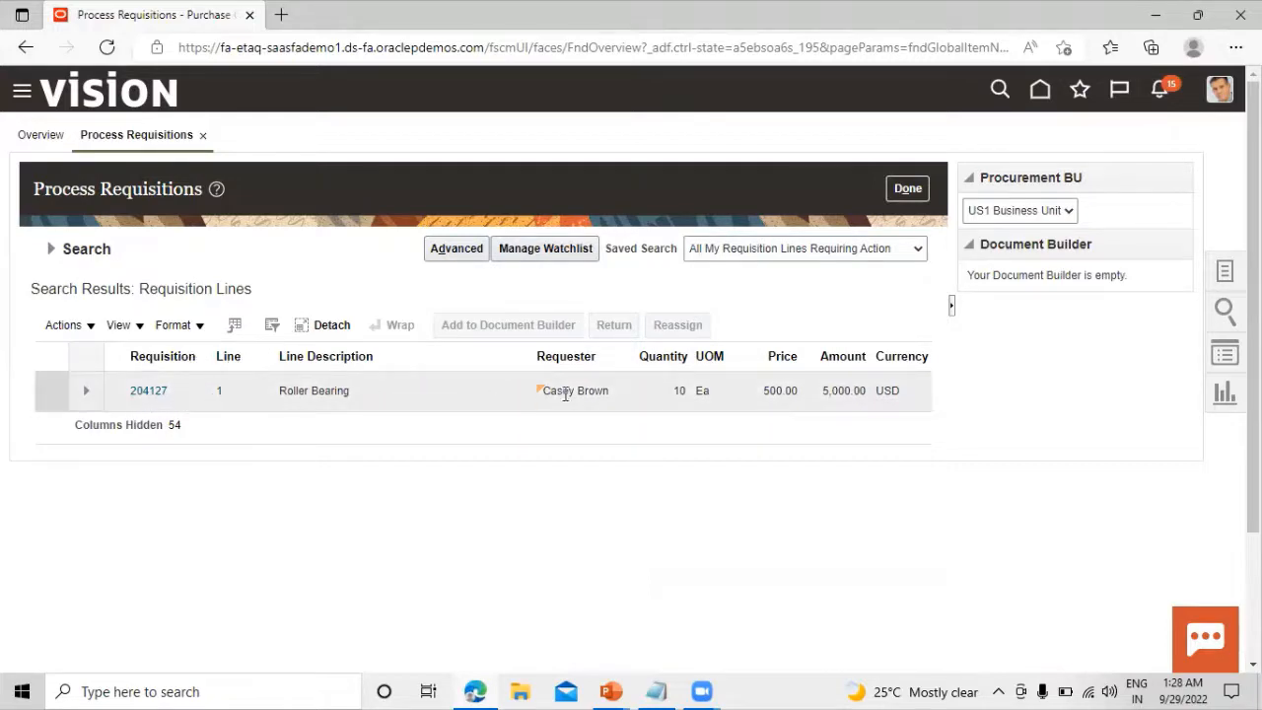
Start adding the Roller Bearing requisition line to the Document Builder as a New Order with the Purchase Order style
left_click(58, 388)
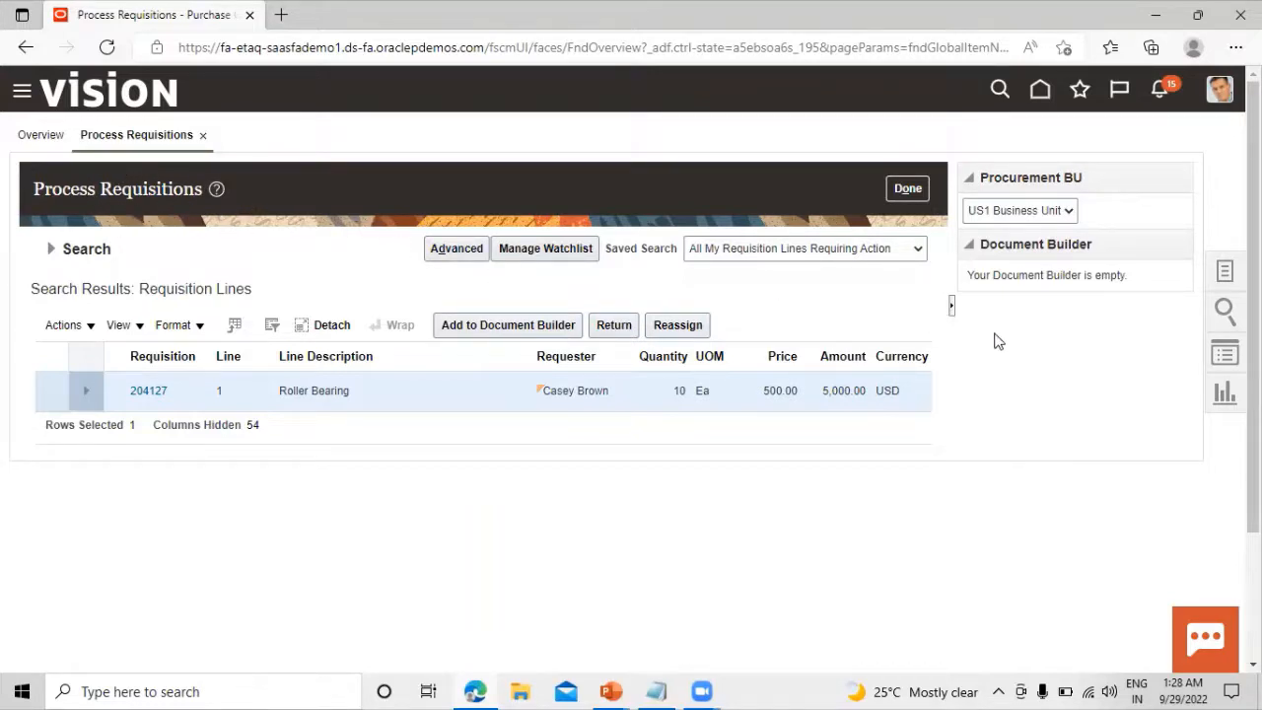
left_click(514, 327)
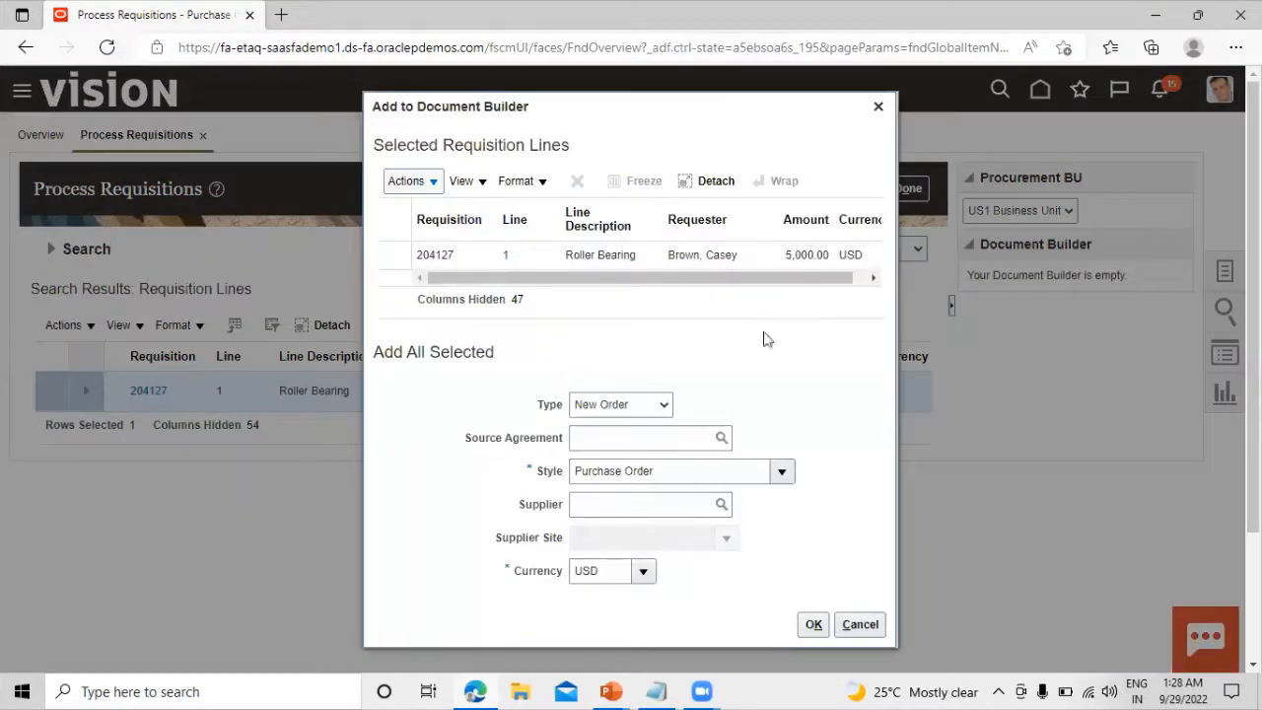
left_click_drag(567, 285, 526, 272)
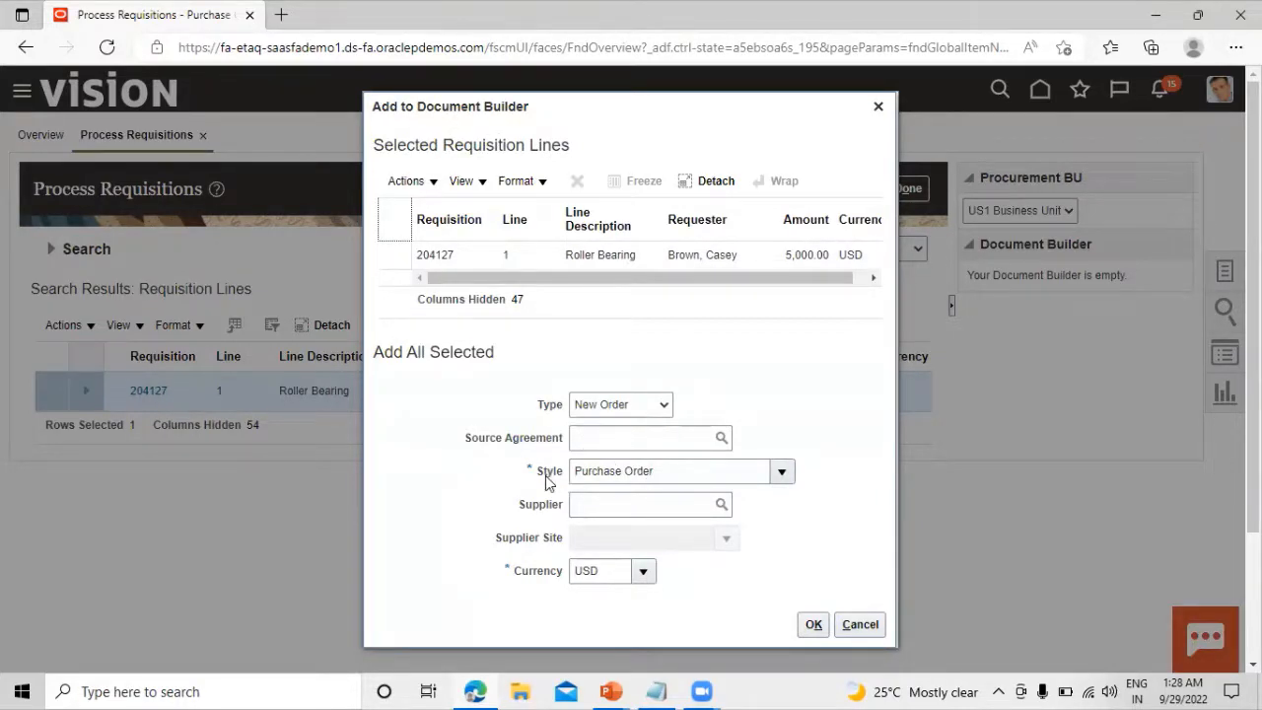
left_click(782, 473)
left_click(812, 434)
Choose Dell Inc. as the order's supplier and add the line to the Document Builder
left_click(723, 506)
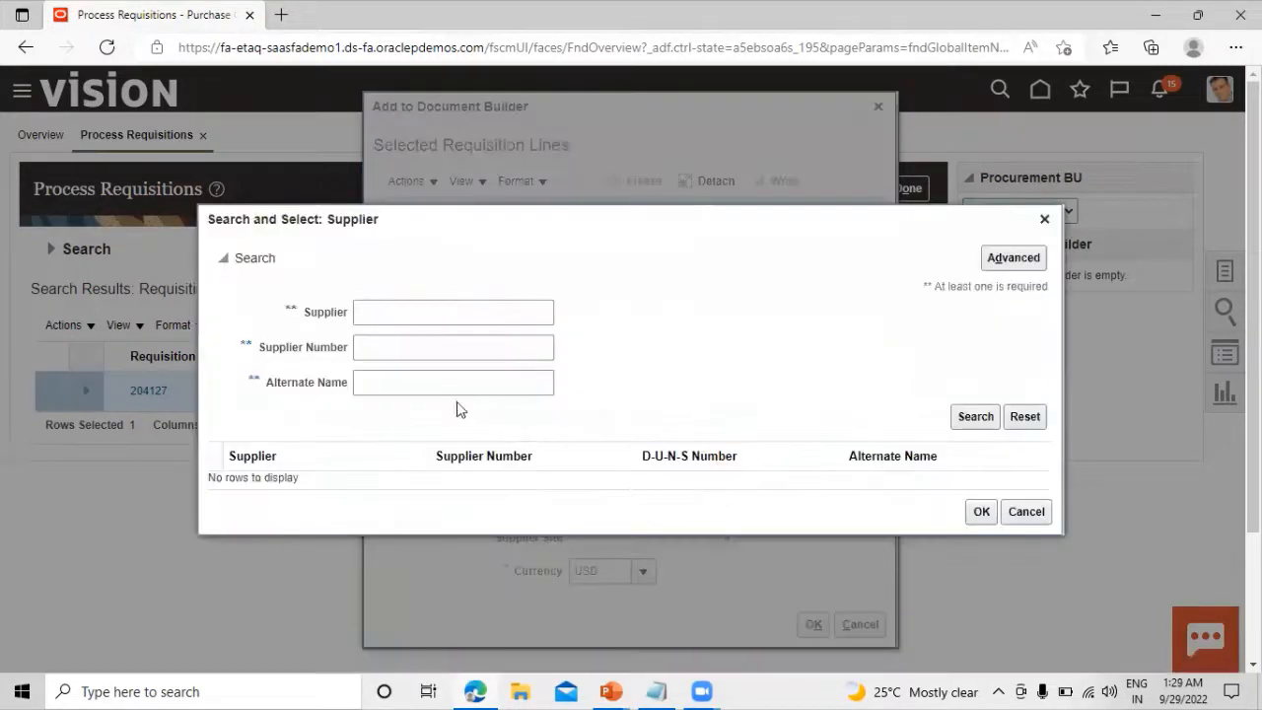
left_click(452, 312)
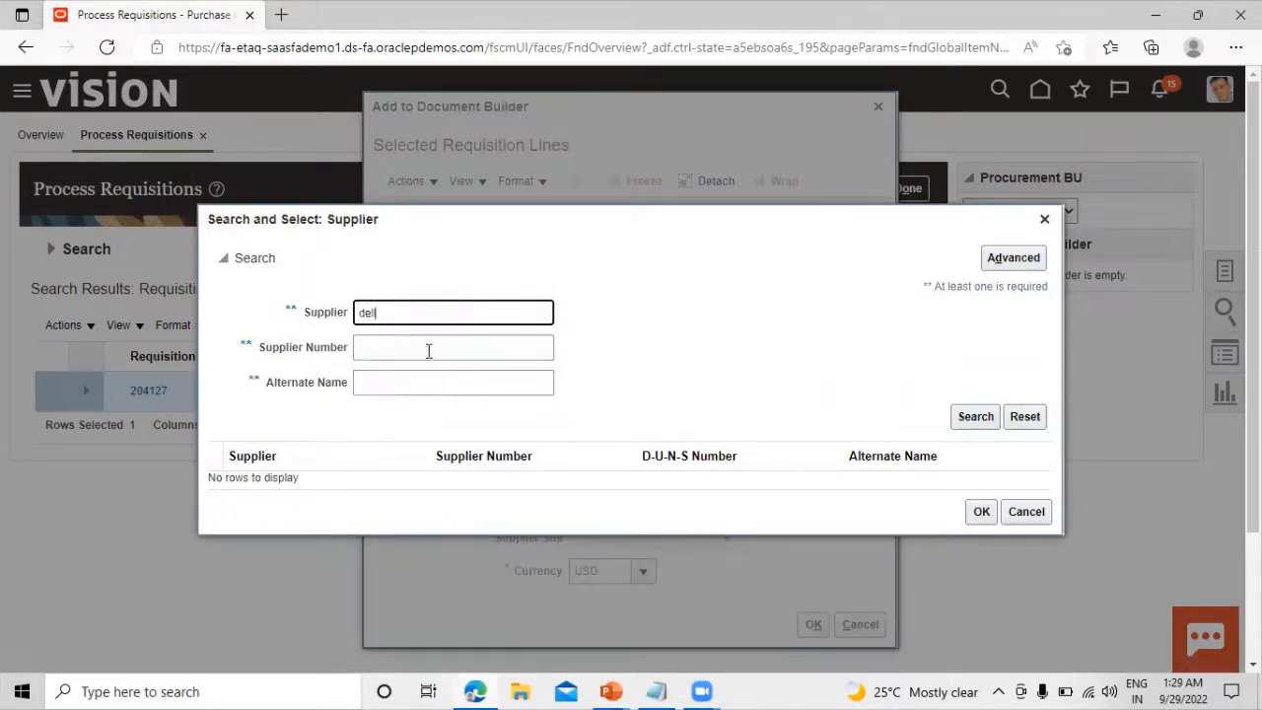
key("Return")
left_click(298, 475)
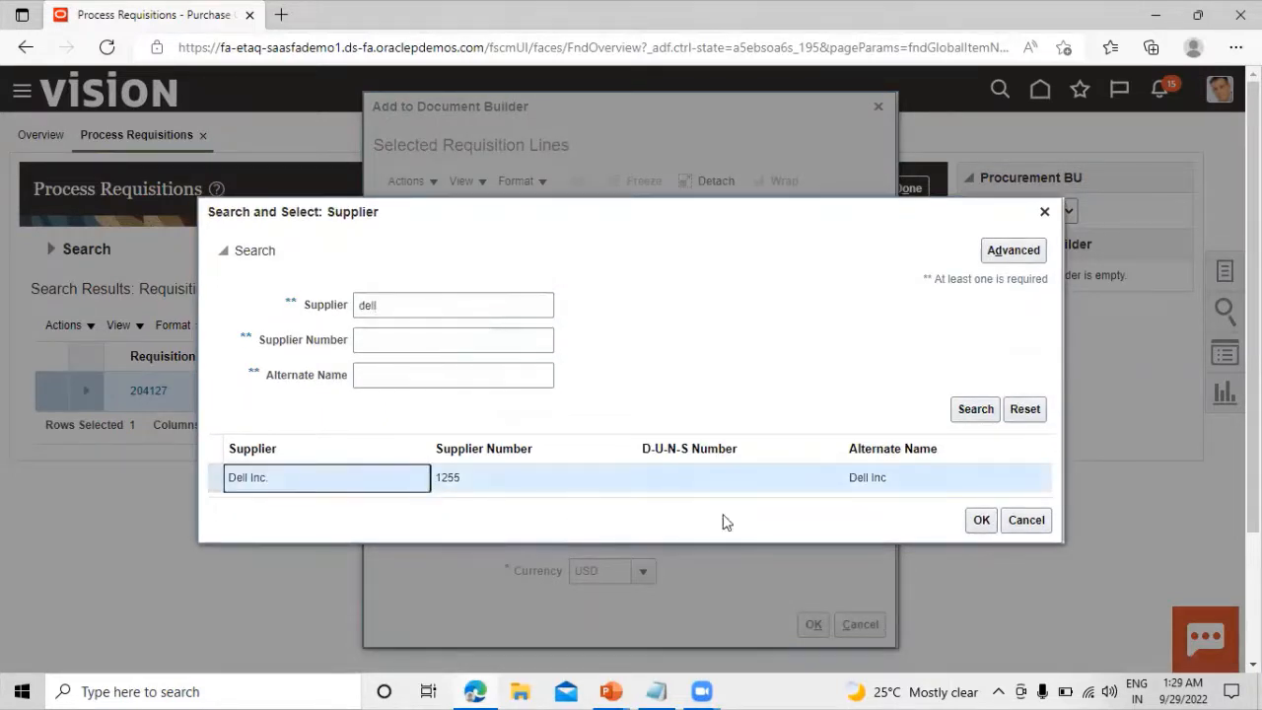
left_click(981, 519)
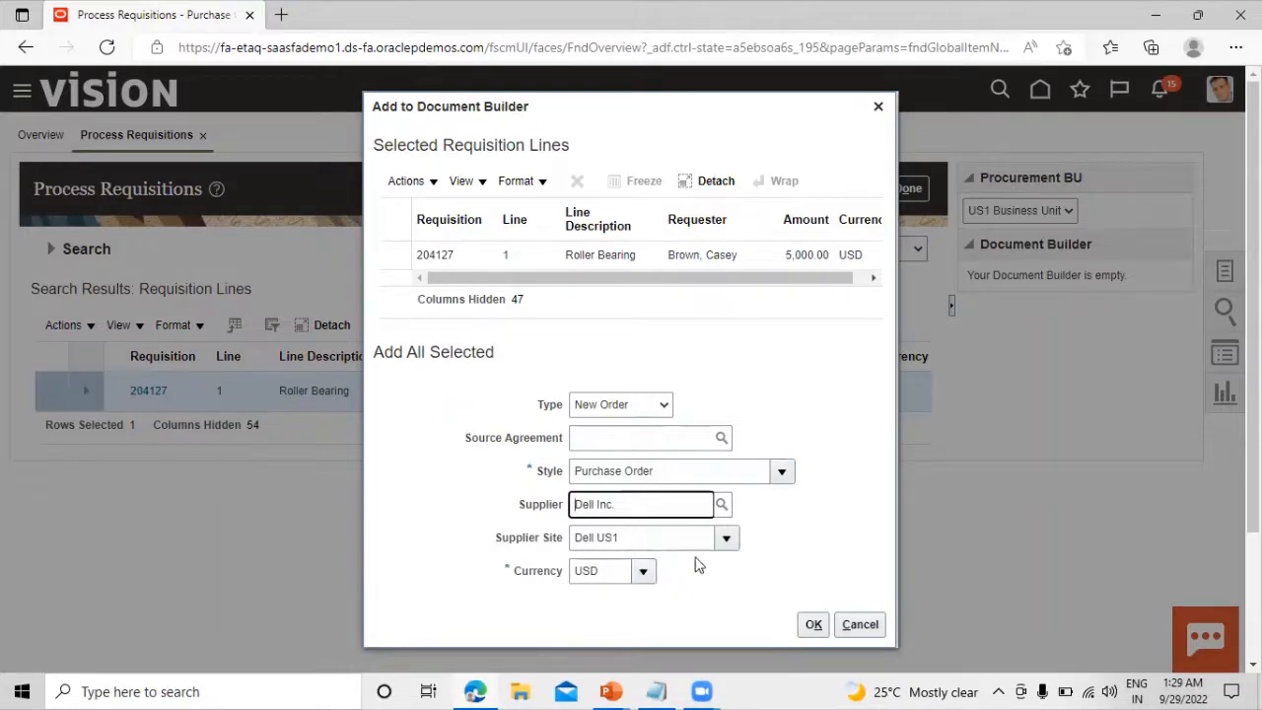
left_click(810, 624)
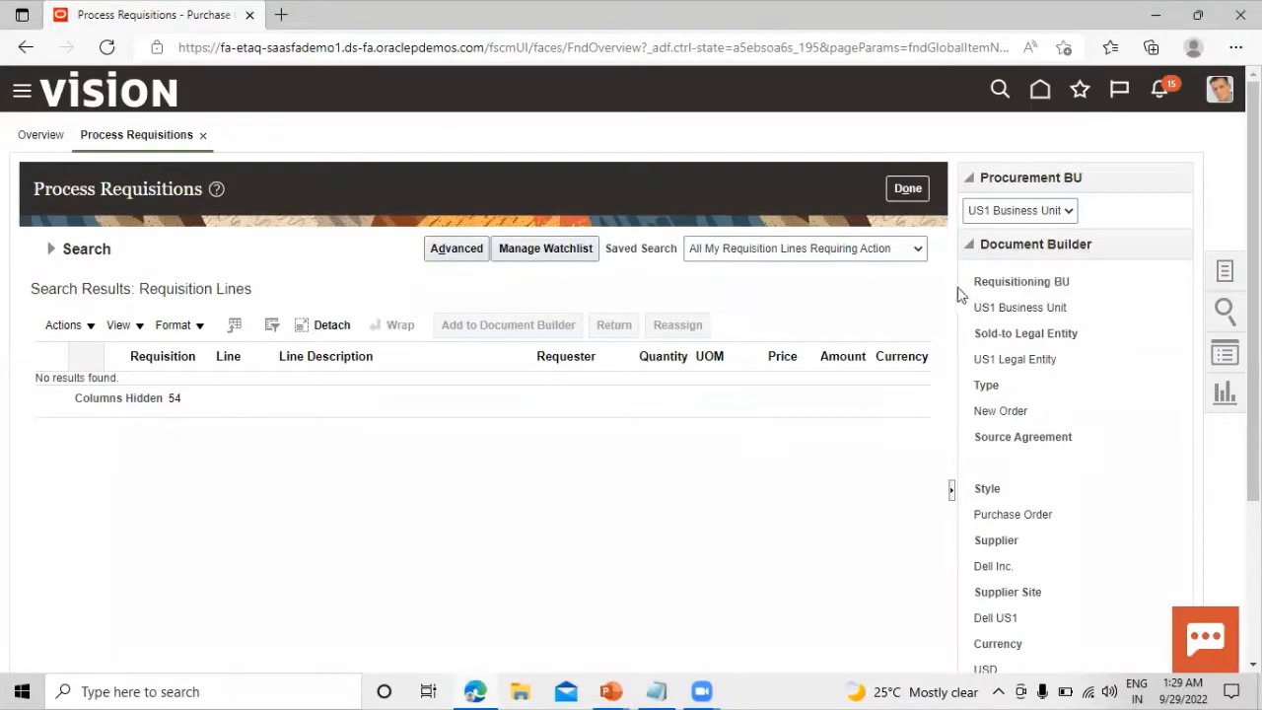
Review the Document Builder's business unit, legal entity, order type, style, supplier, site, currency and added lines
scroll(1085, 412, "down", 3)
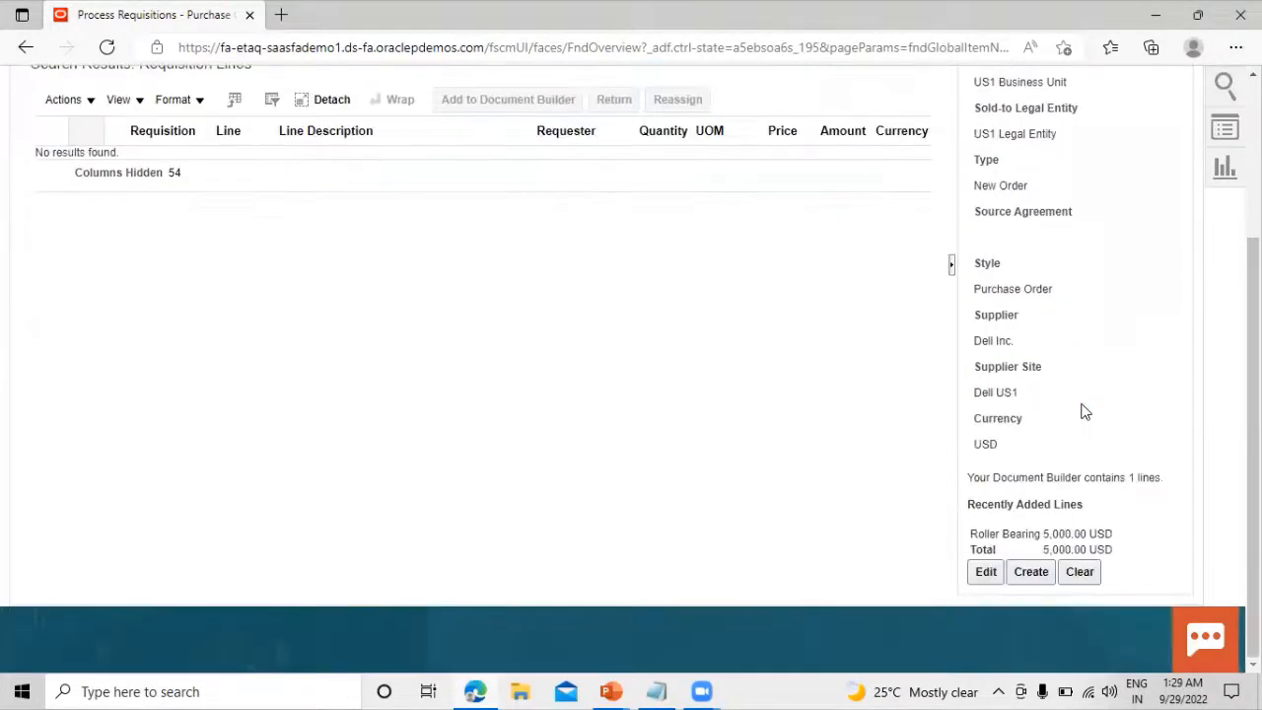
scroll(1085, 411, "up", 3)
scroll(1079, 313, "down", 3)
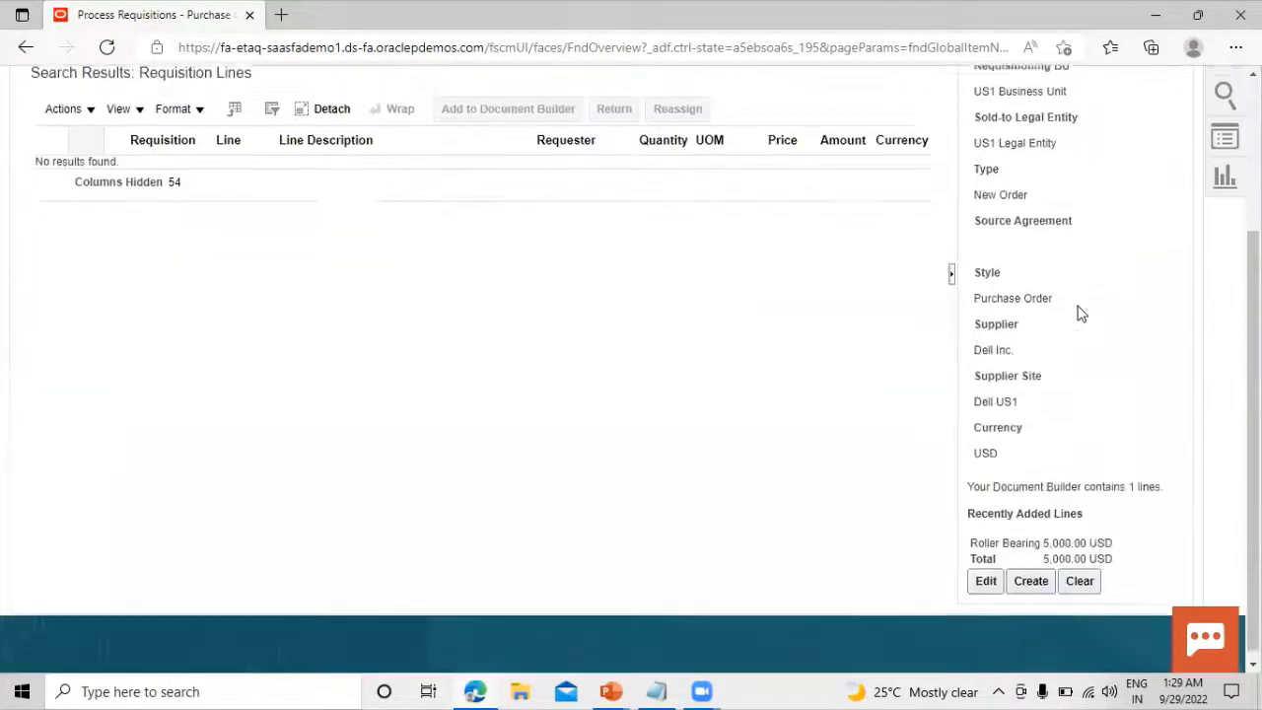
scroll(1082, 313, "up", 3)
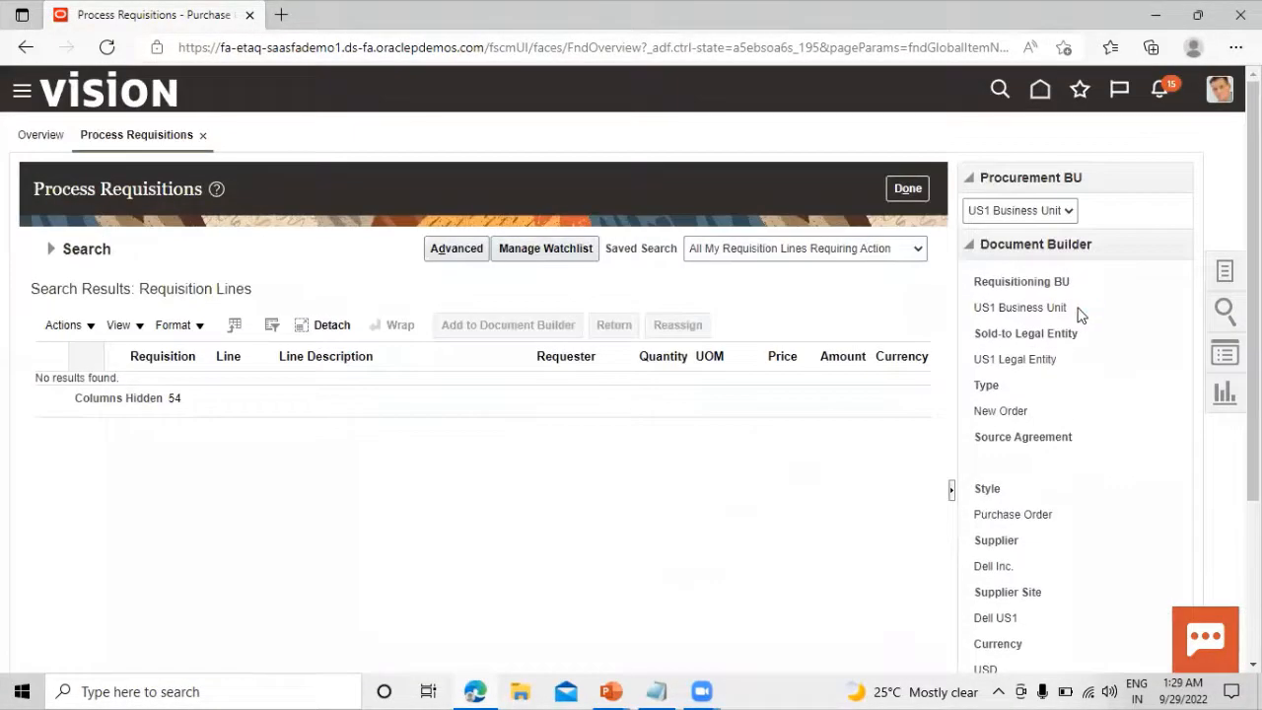
scroll(1082, 314, "down", 1)
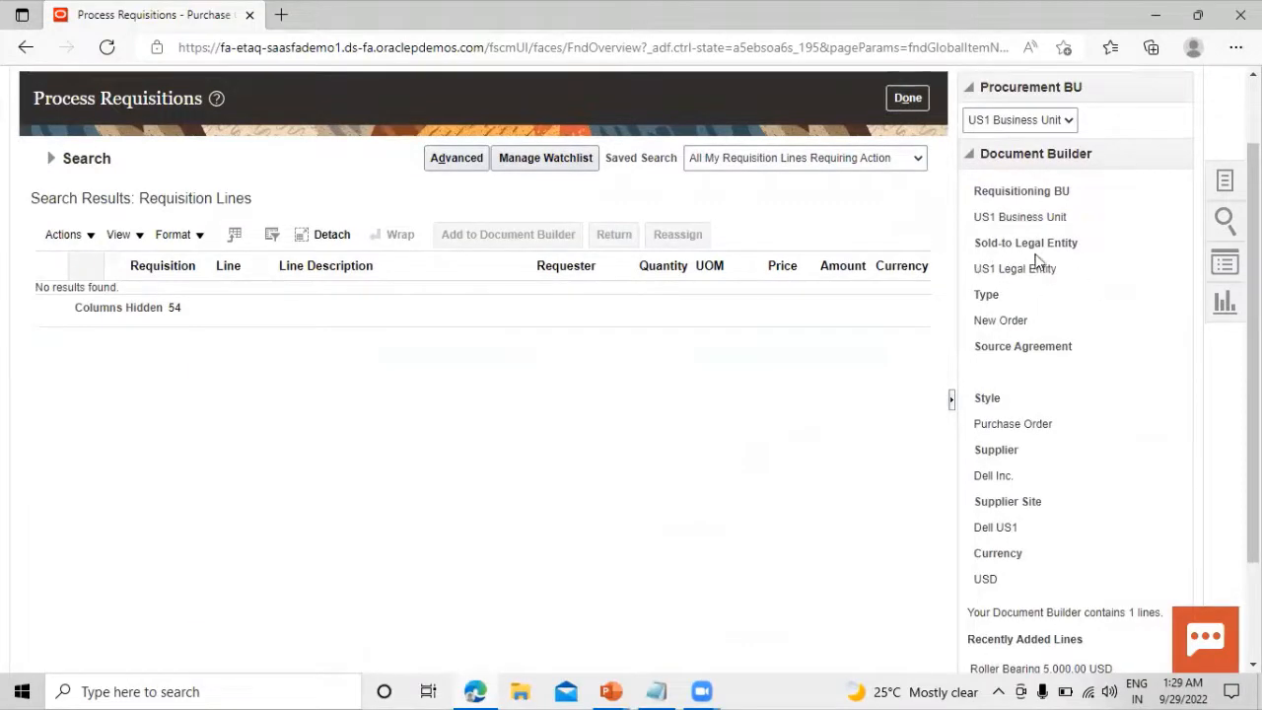
scroll(1063, 335, "down", 3)
scroll(1057, 297, "up", 2)
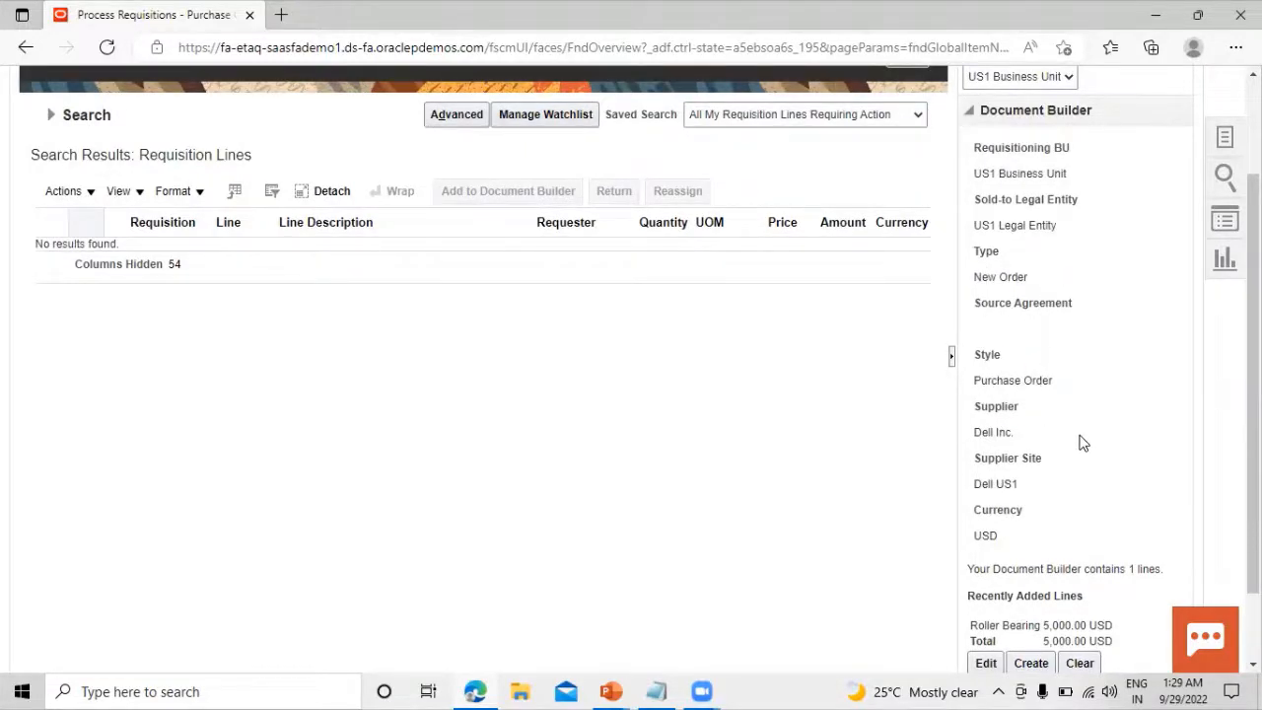
scroll(1084, 434, "down", 2)
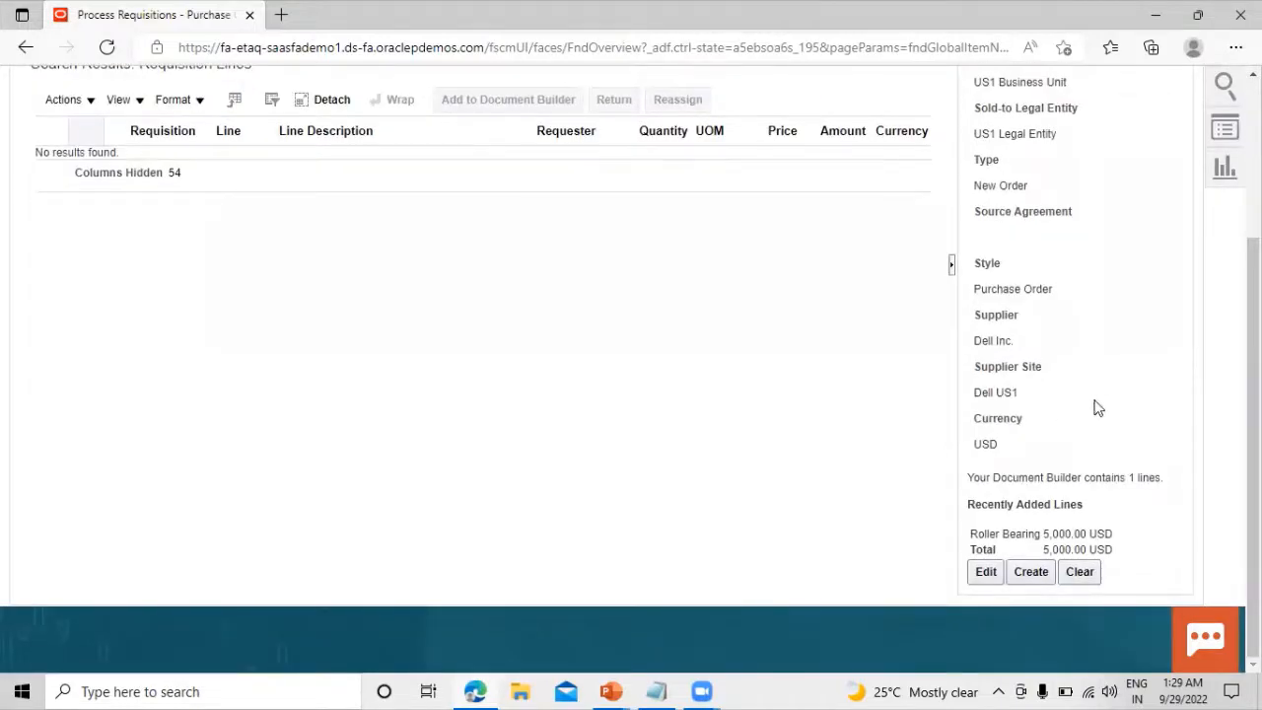
scroll(1080, 387, "up", 5)
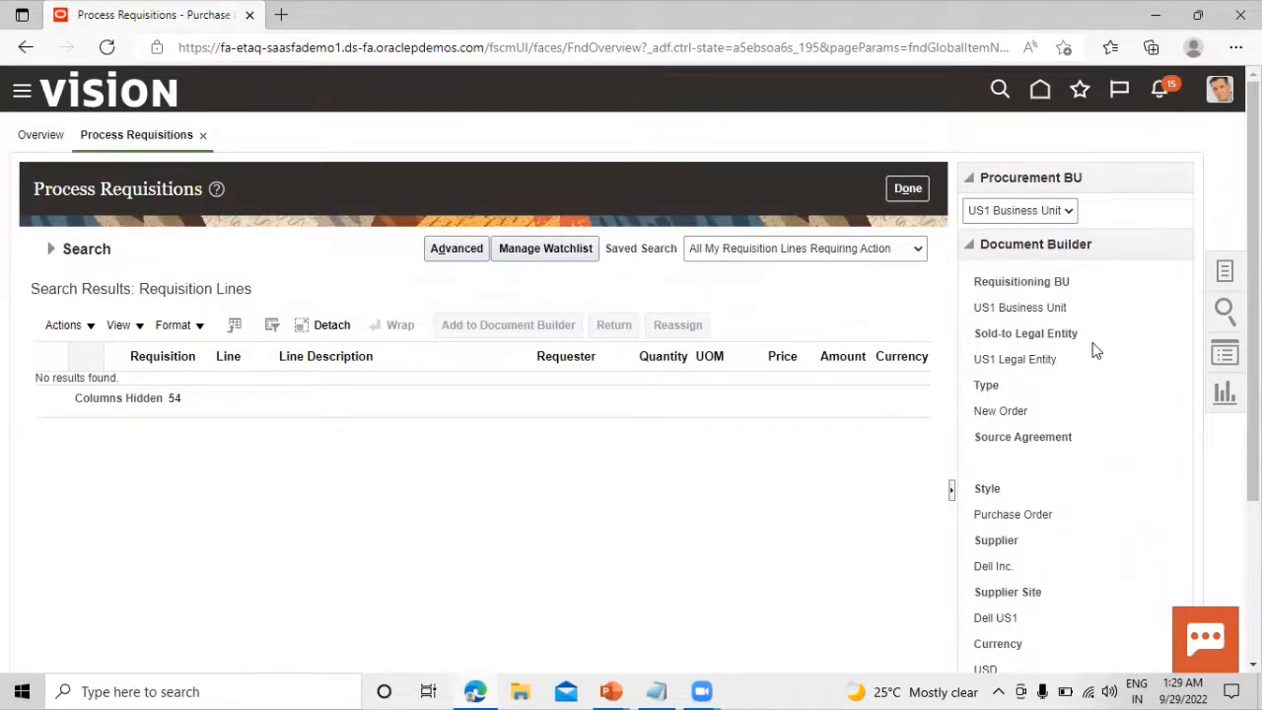
scroll(1093, 350, "down", 3)
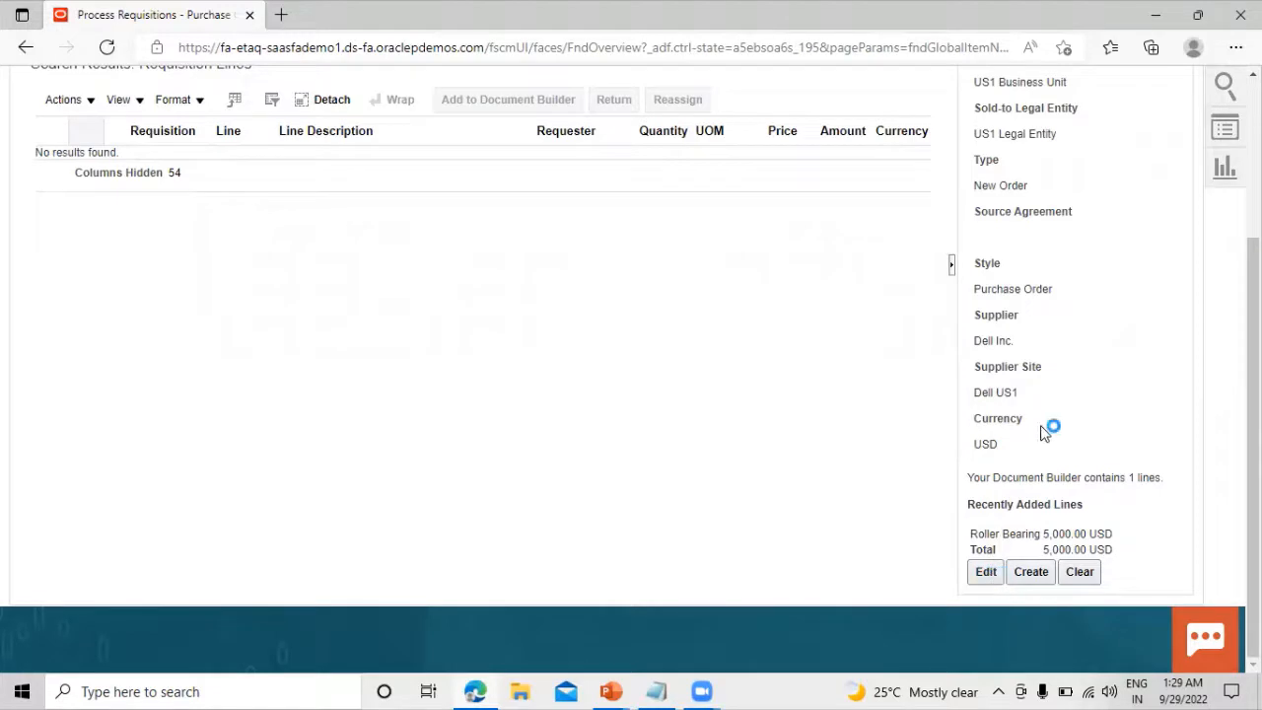
scroll(1071, 454, "up", 3)
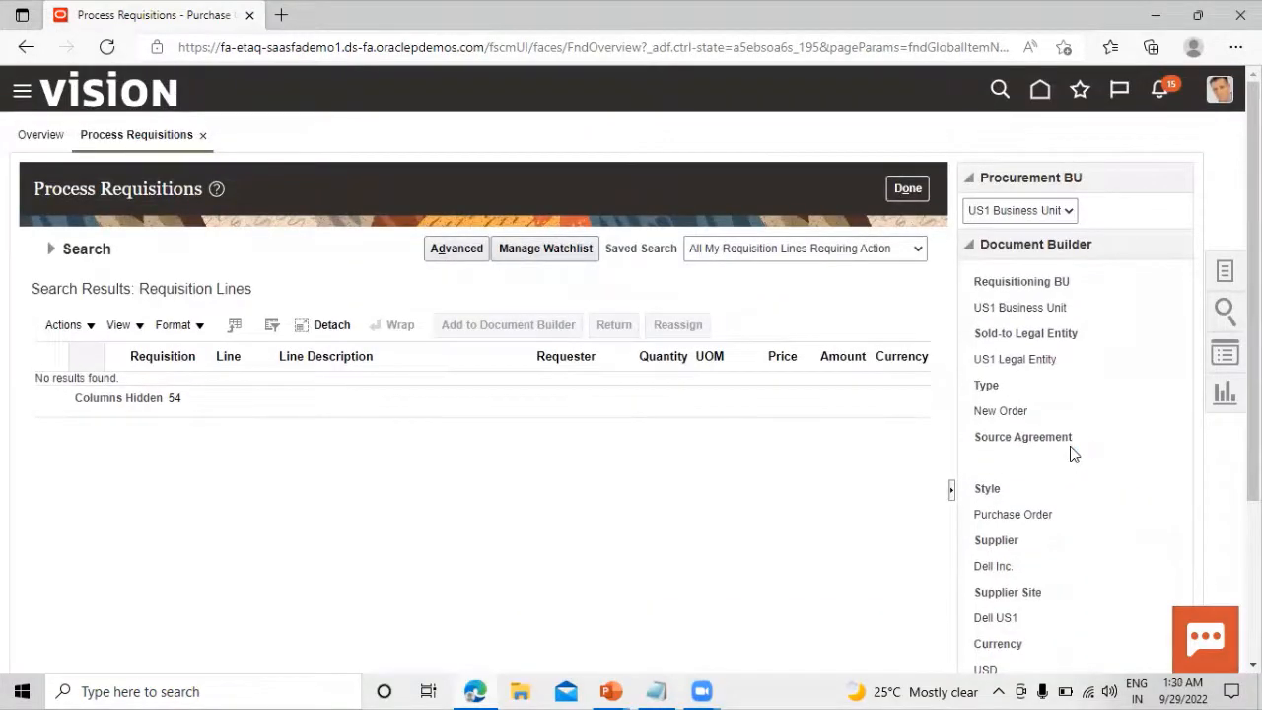
Create the purchase order from the Document Builder and close the creation message
scroll(1073, 454, "down", 3)
left_click(1034, 572)
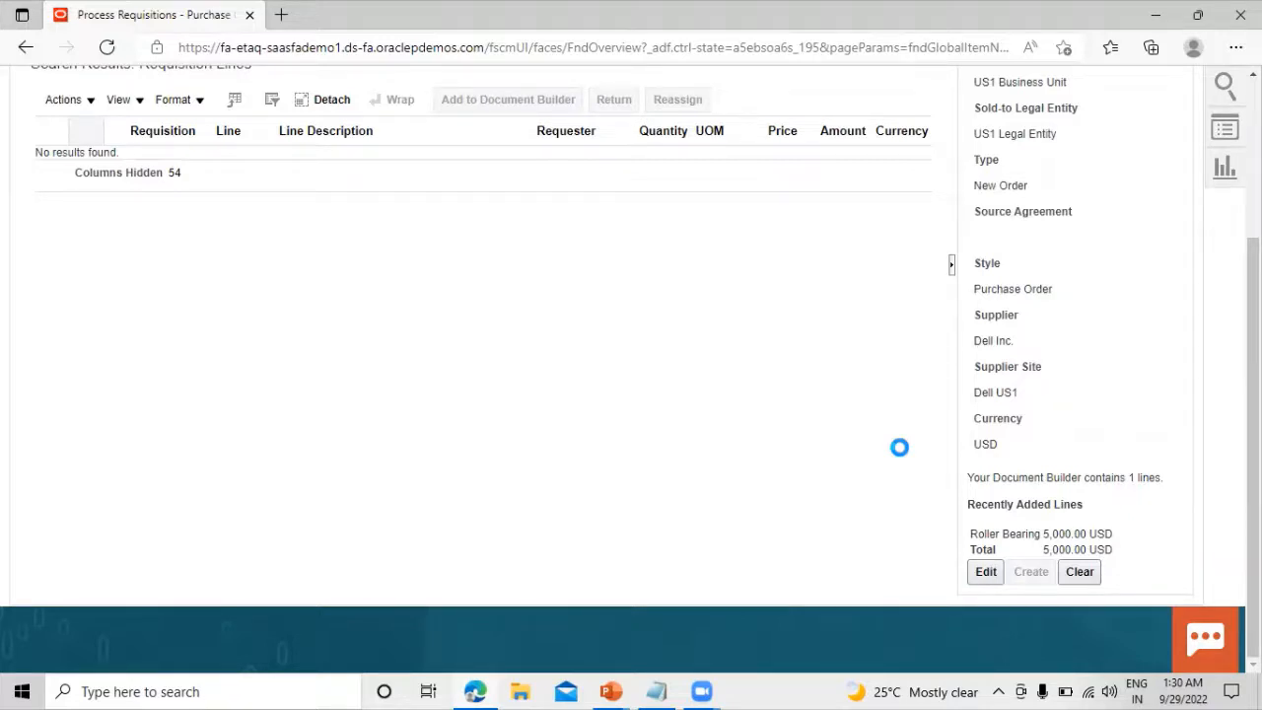
scroll(601, 369, "up", 1)
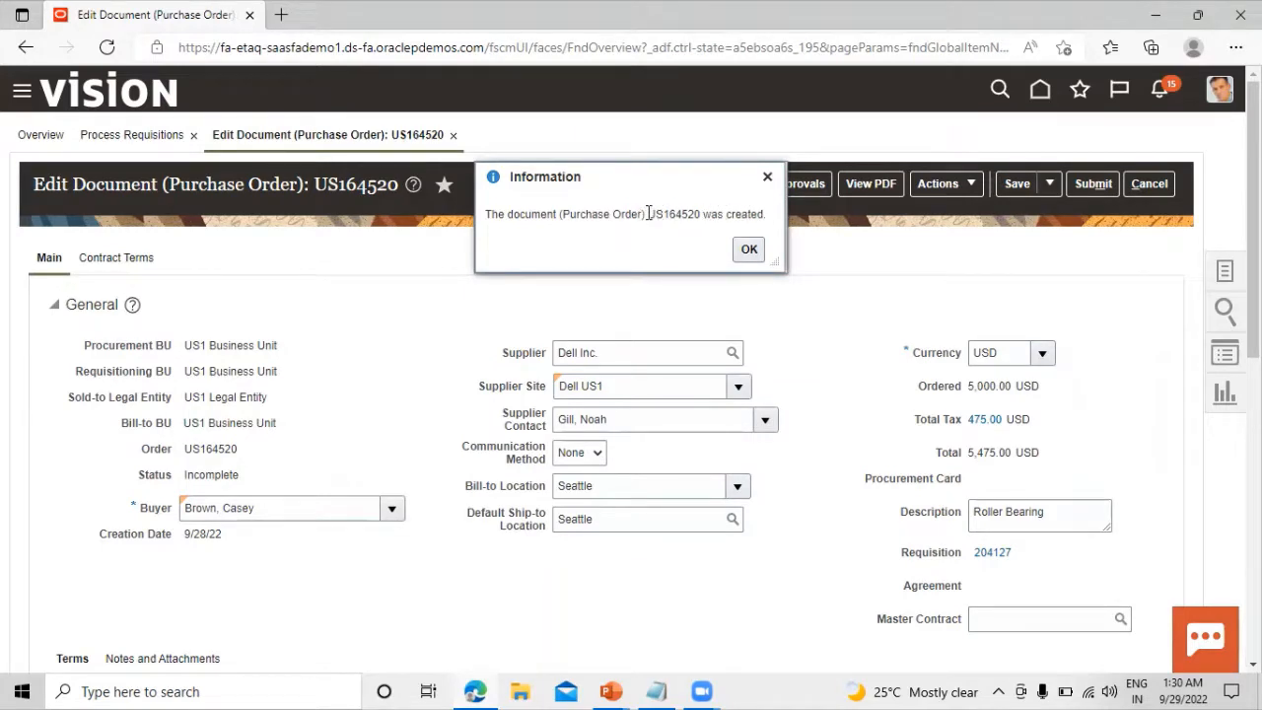
left_click_drag(647, 213, 693, 209)
left_click(748, 249)
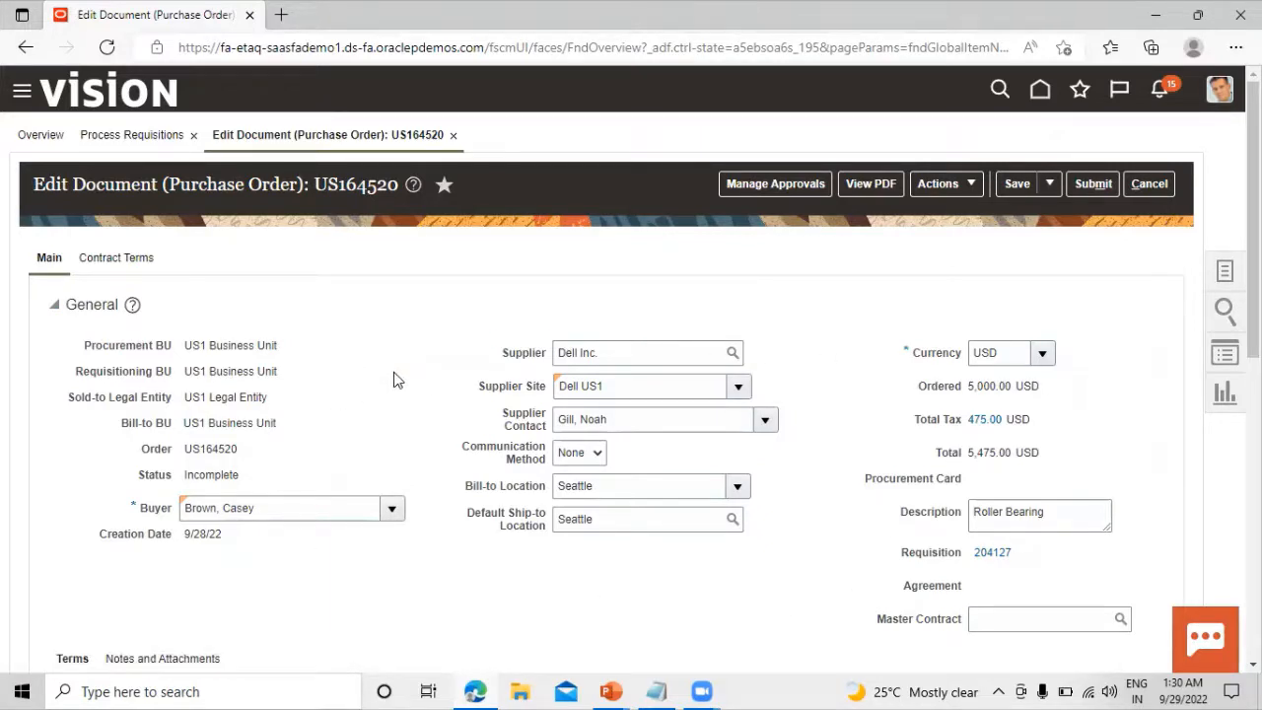
Set the purchase order's payment terms to Immediate
scroll(394, 377, "down", 3)
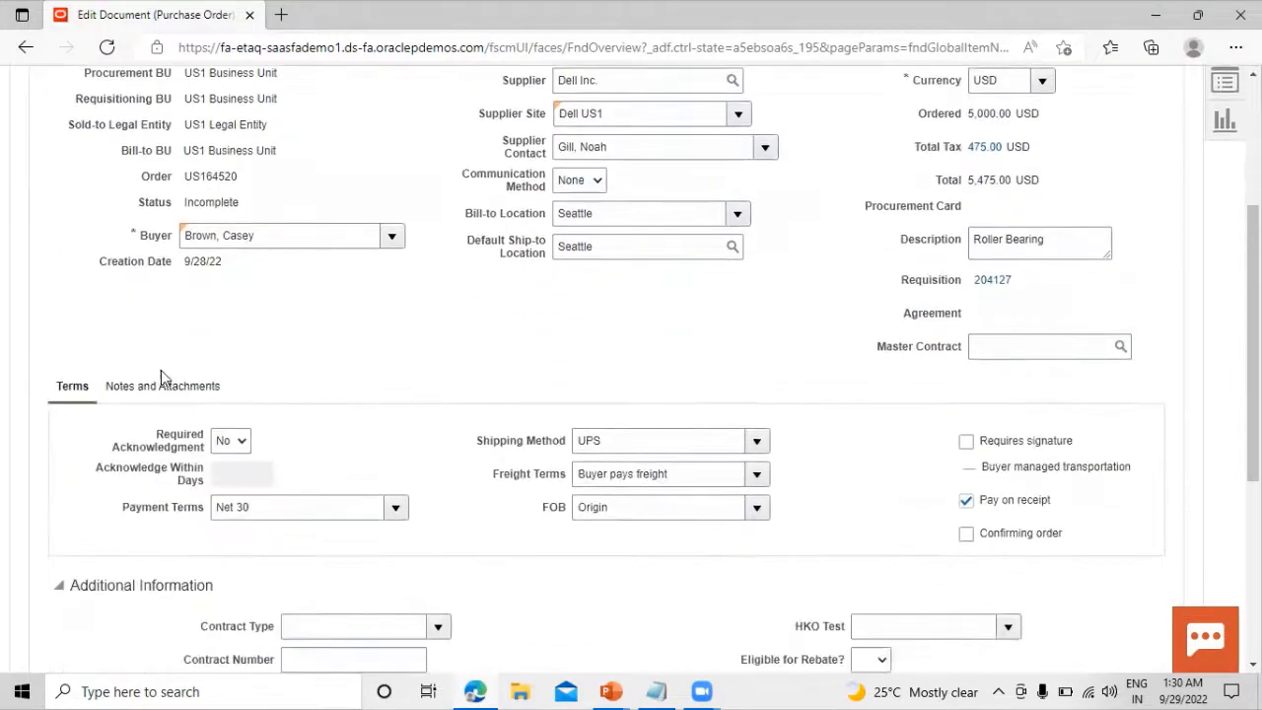
left_click(396, 507)
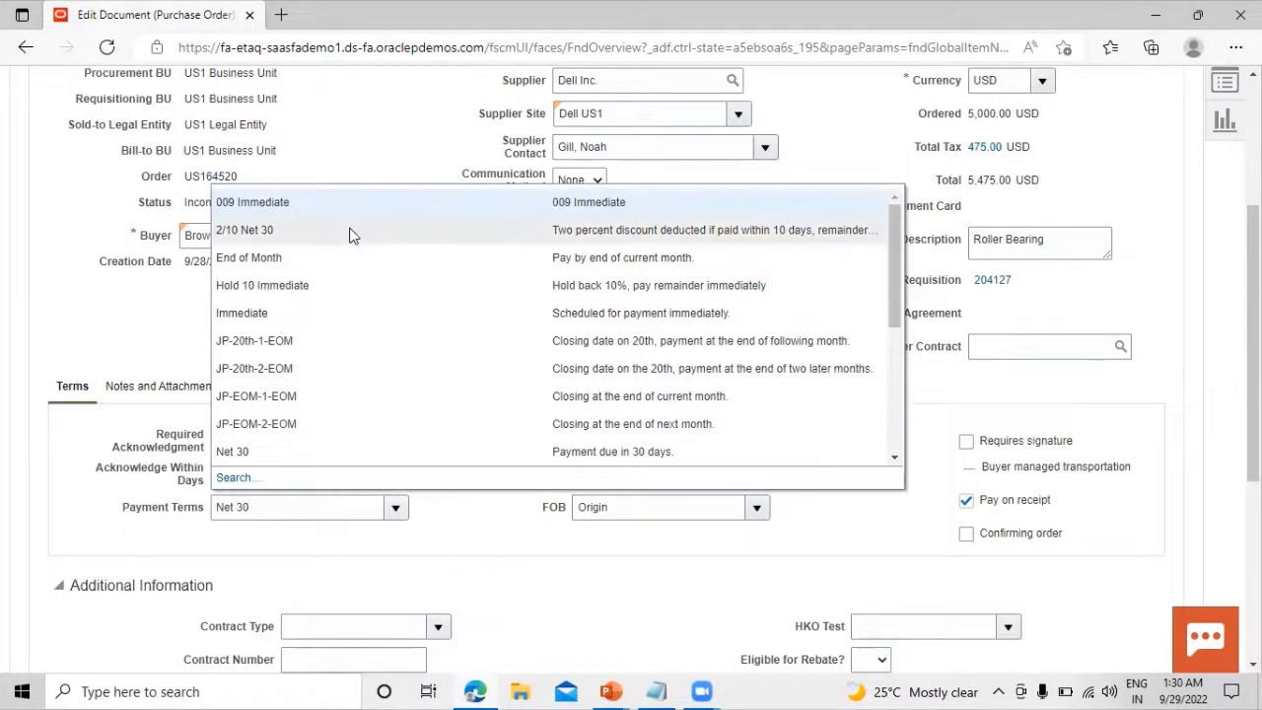
left_click(256, 312)
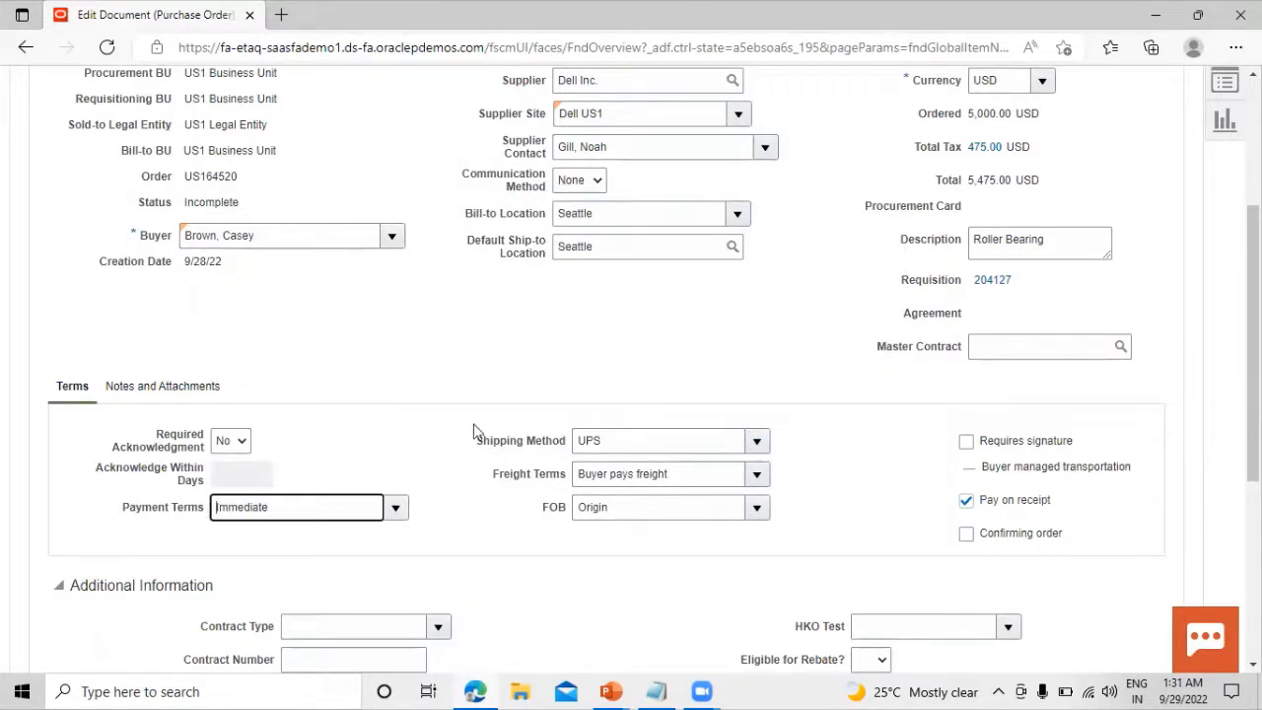
Set the Roller Bearing line's match approval level to 3 Way and its invoice match option to Receipt
scroll(494, 415, "up", 3)
scroll(518, 383, "down", 5)
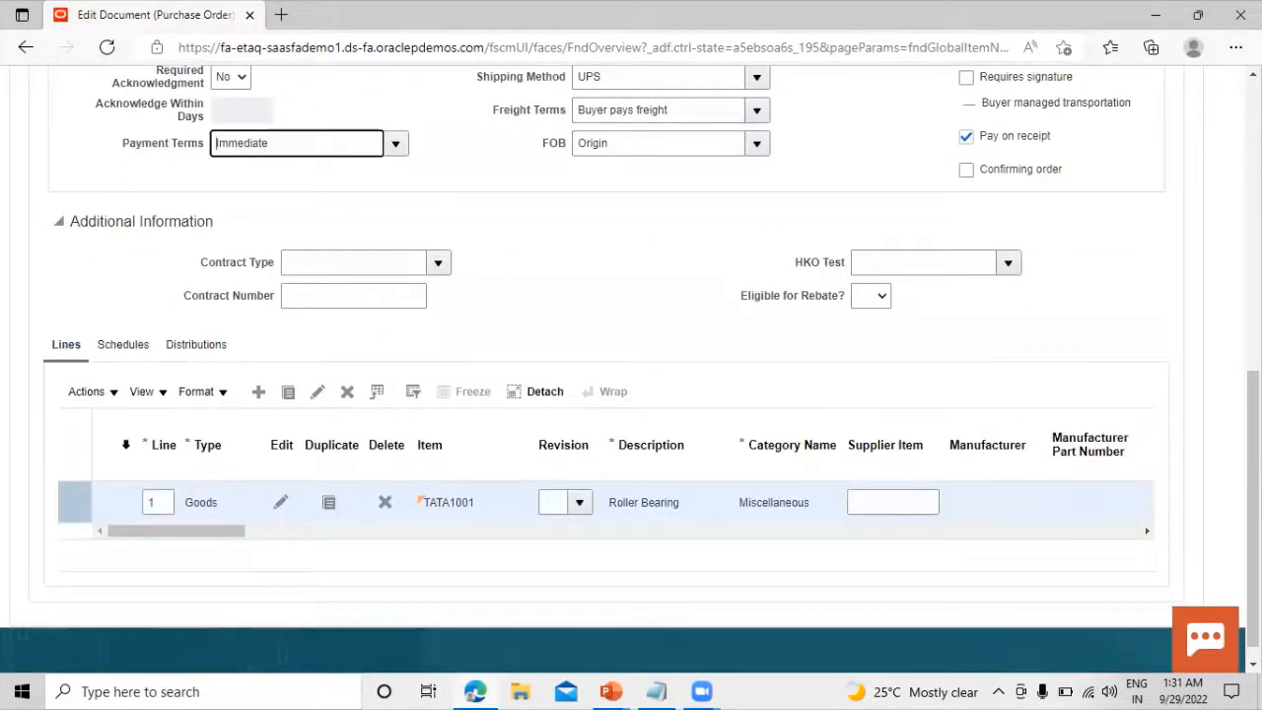
left_click_drag(176, 533, 613, 543)
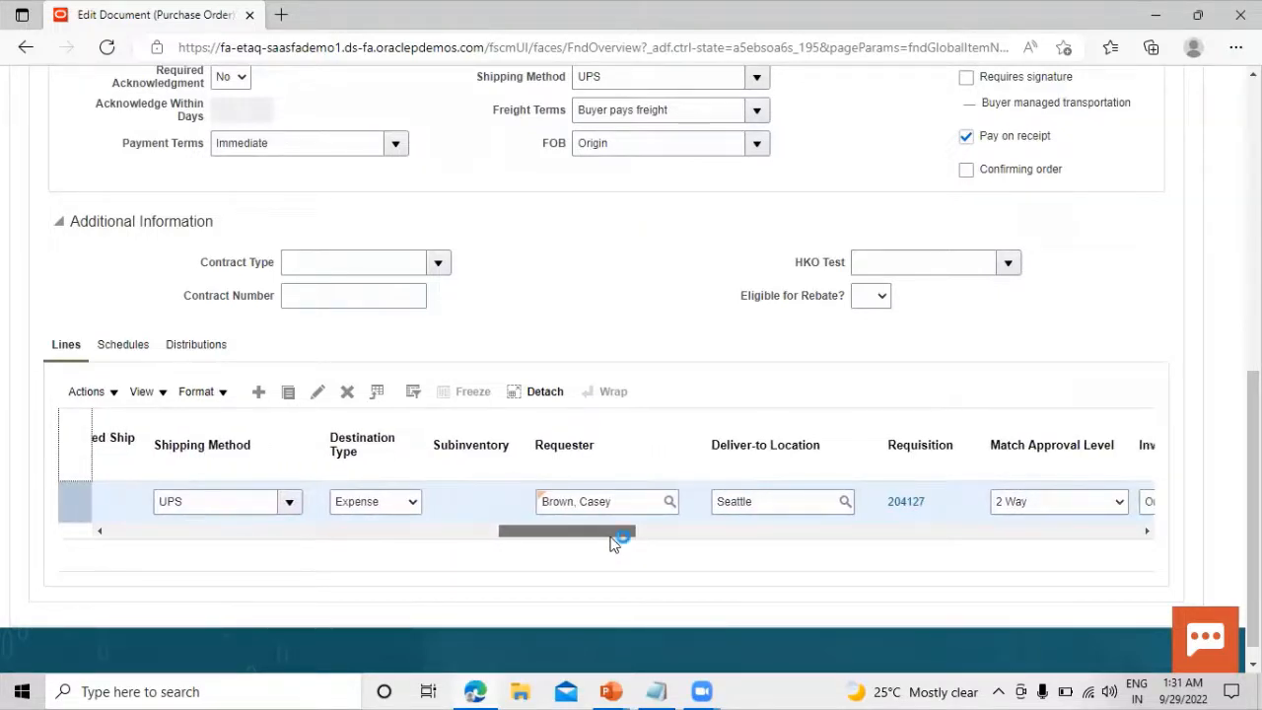
left_click(412, 501)
left_click(414, 505)
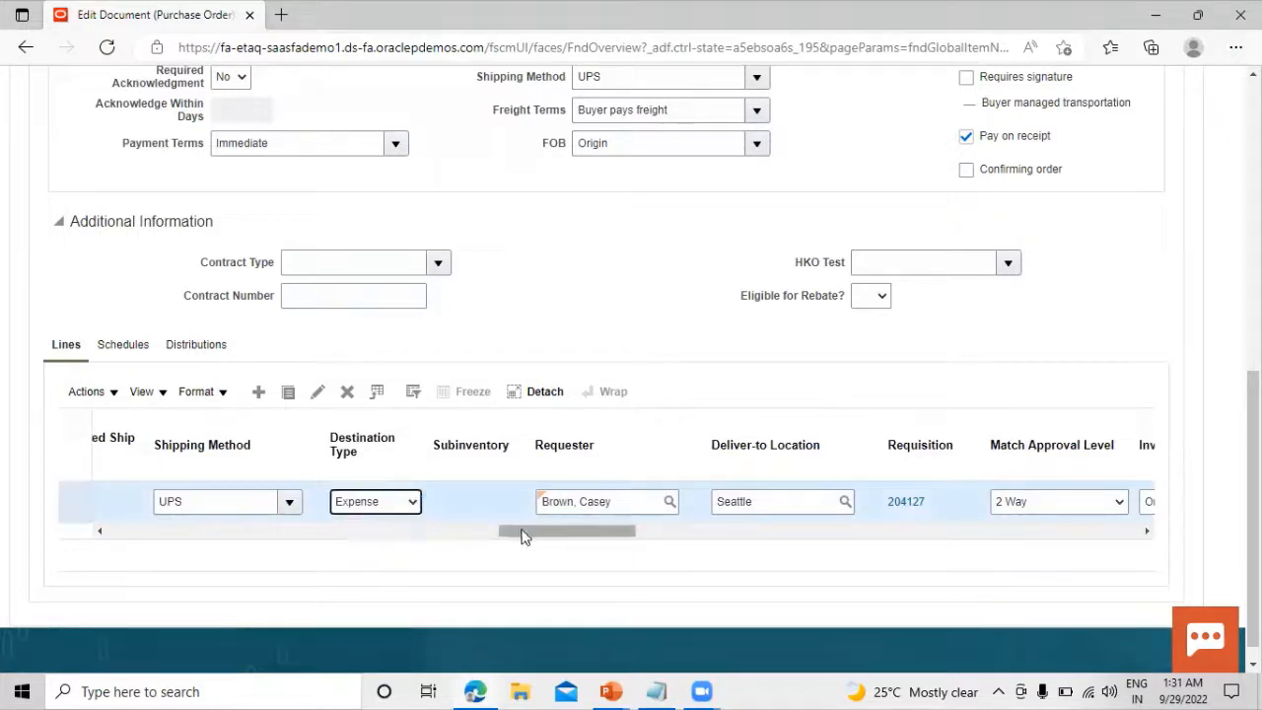
left_click_drag(521, 535, 591, 533)
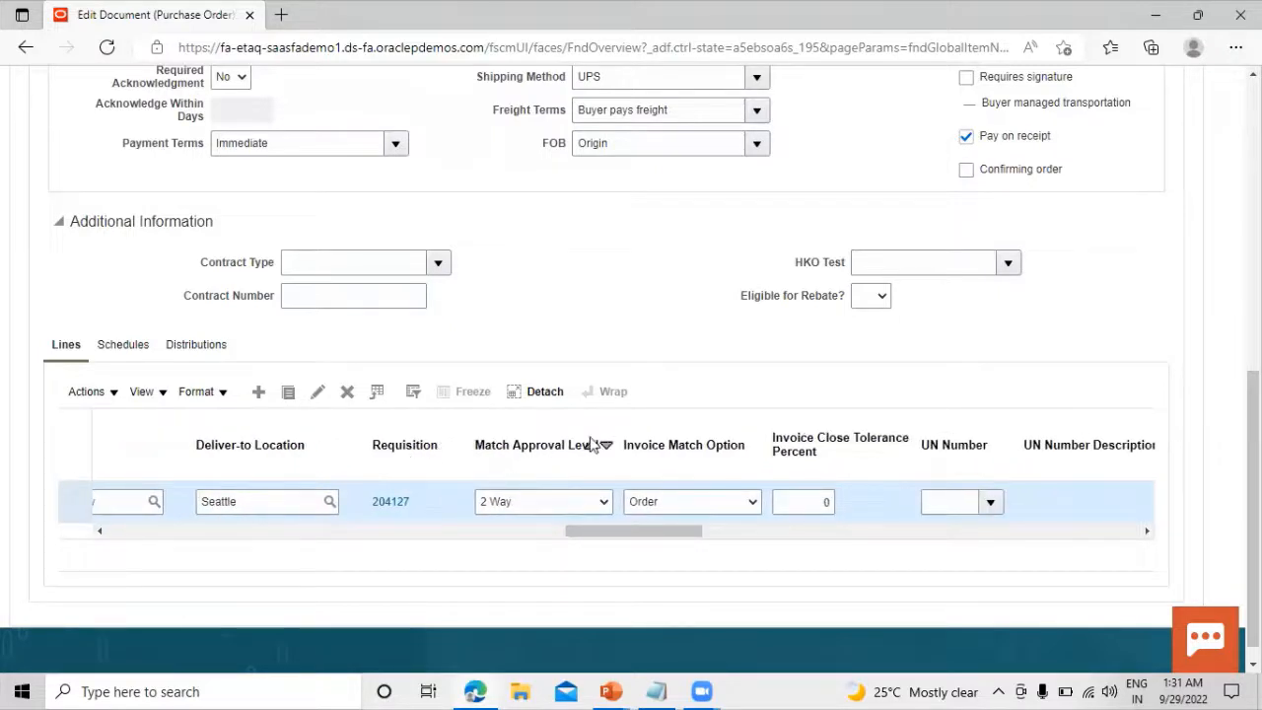
left_click(606, 502)
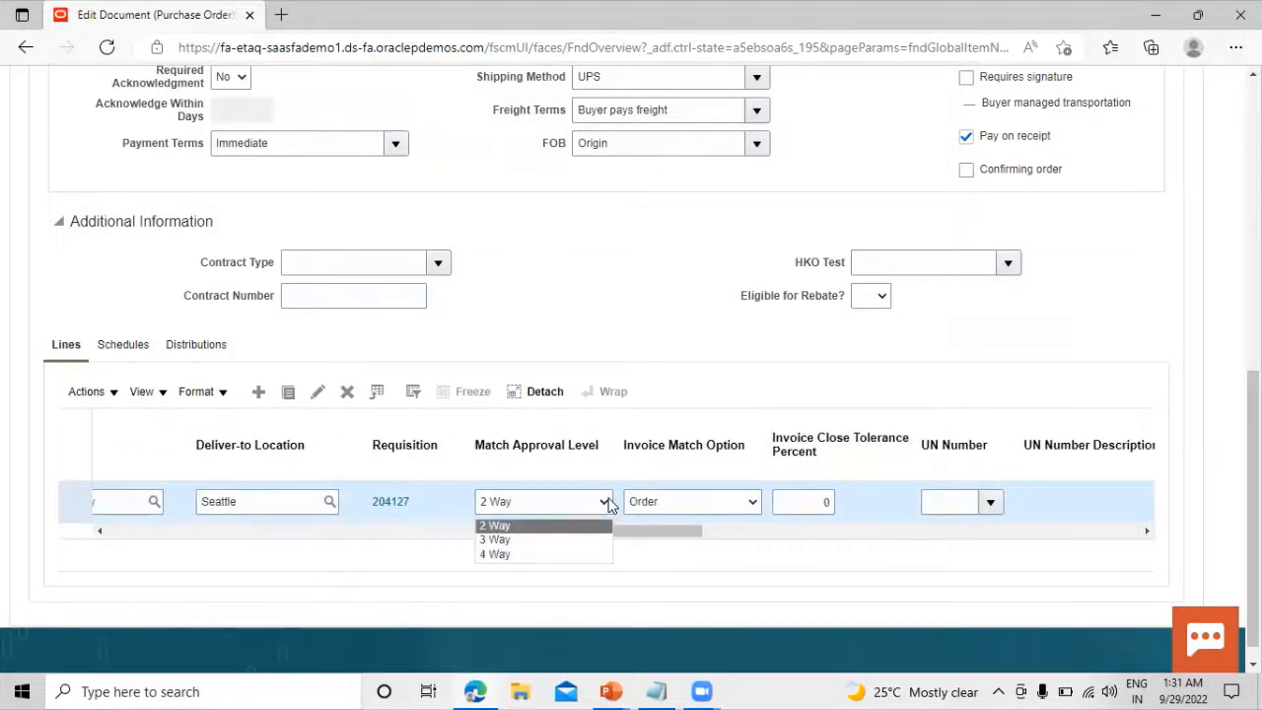
left_click(562, 541)
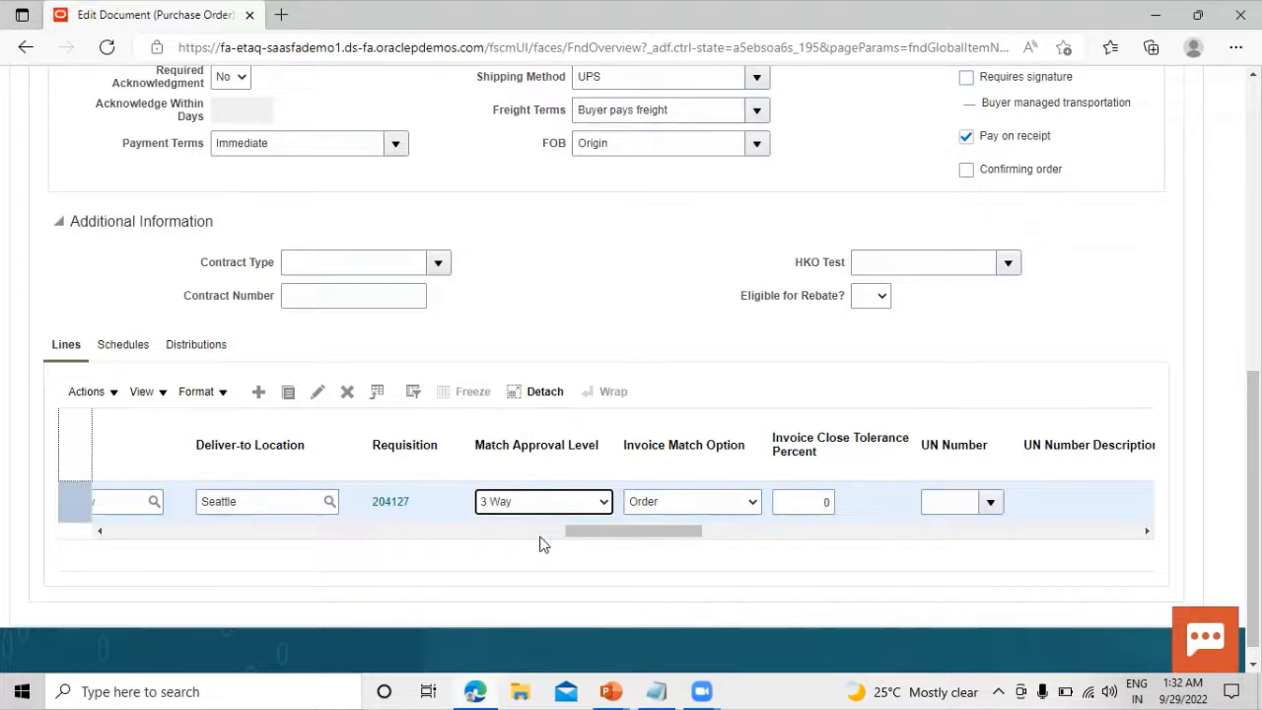
left_click(590, 503)
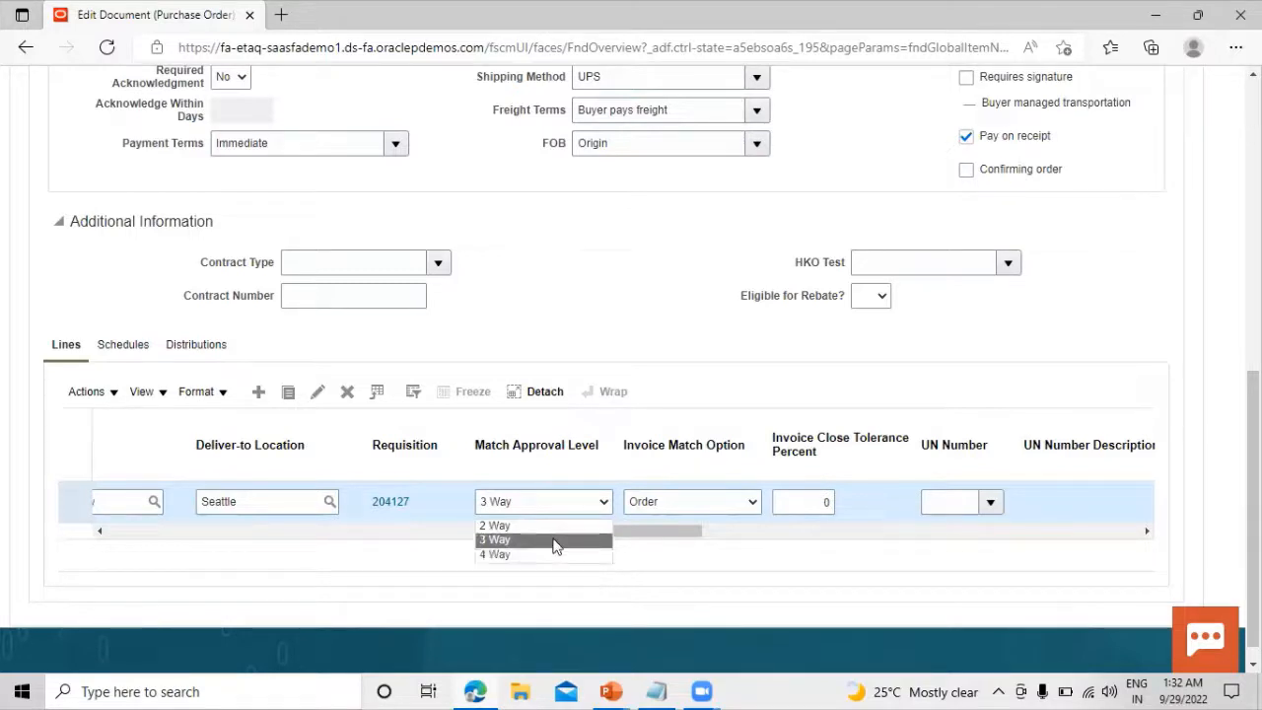
left_click(552, 541)
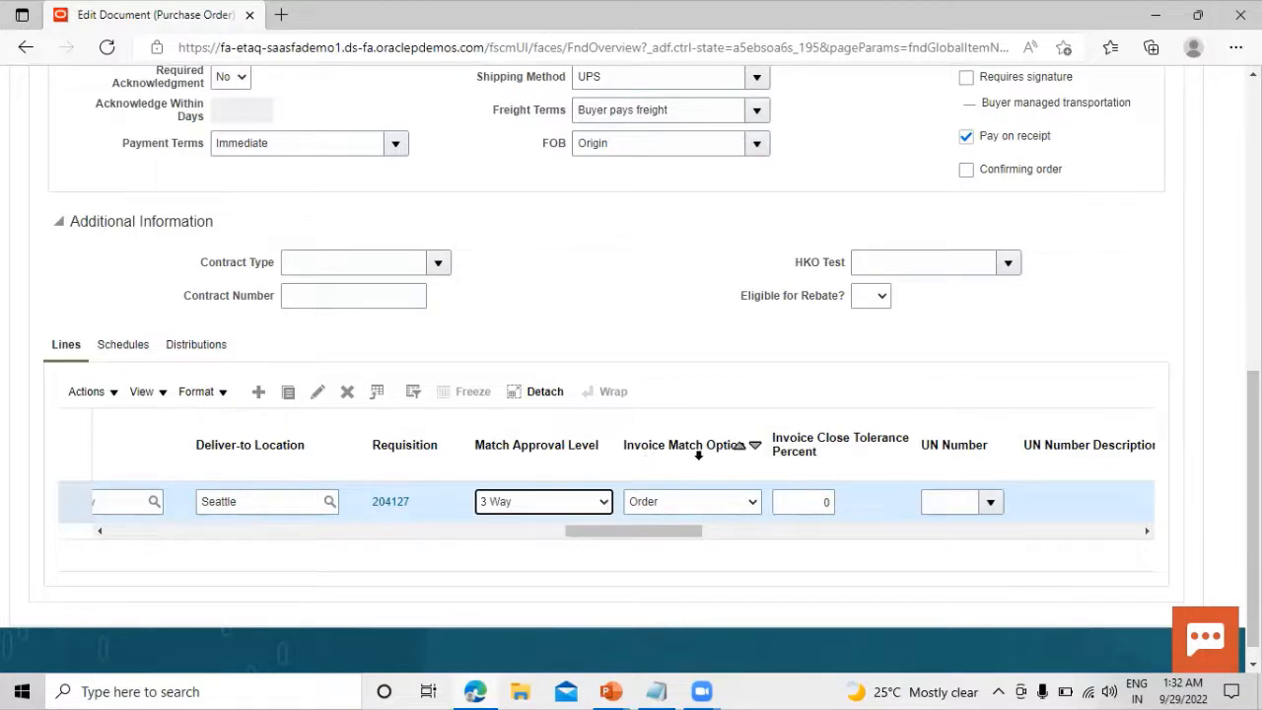
left_click(755, 505)
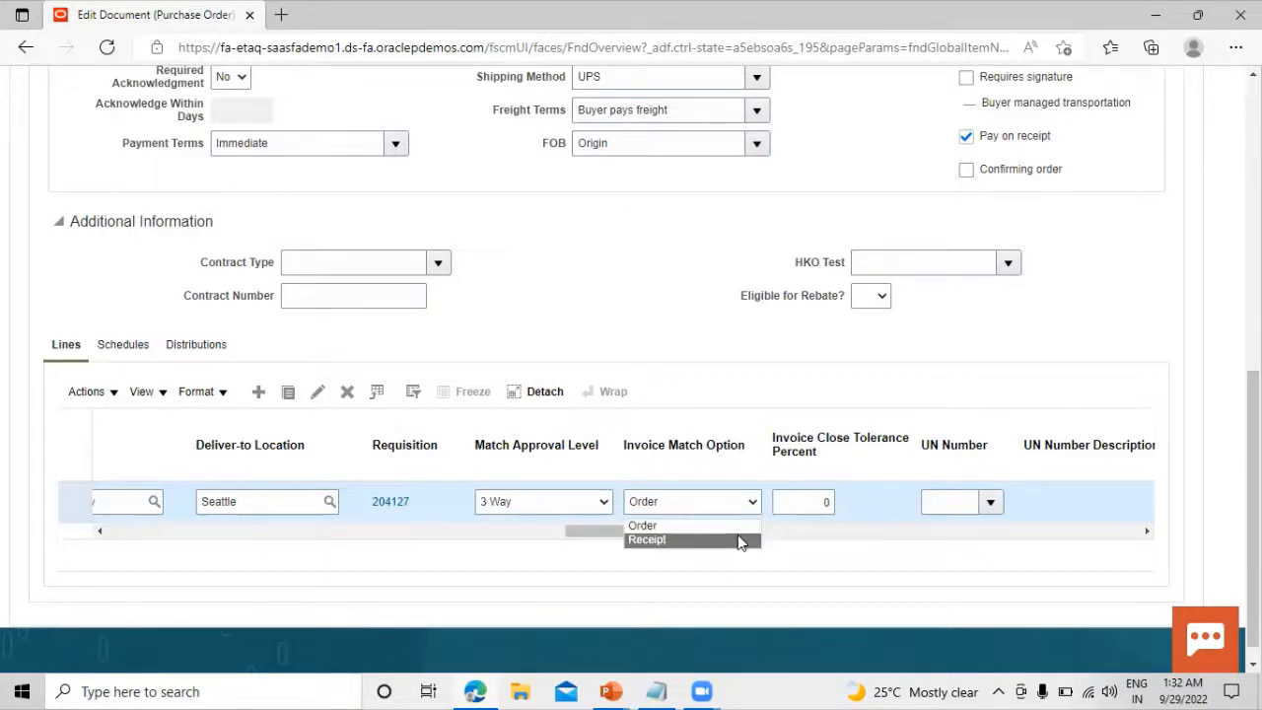
left_click(741, 541)
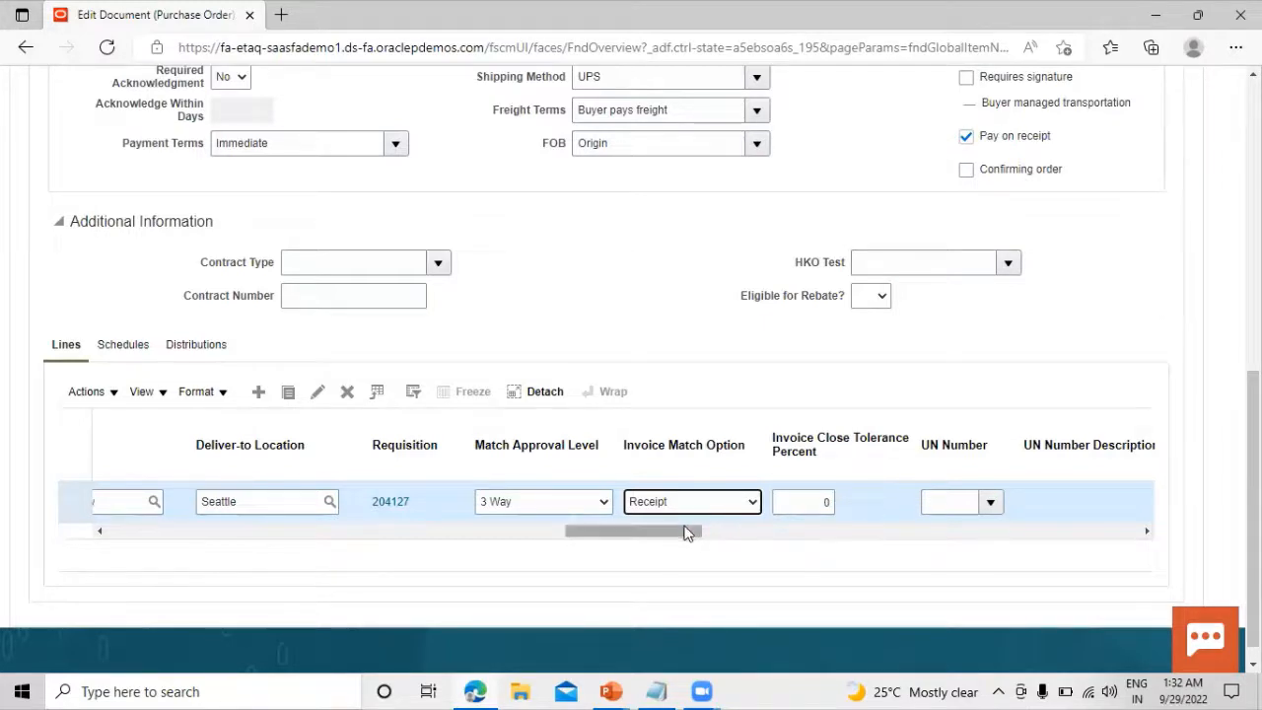
Submit the purchase order for approval after checking the line's remaining columns, and copy its order number from the confirmation
left_click_drag(685, 531, 870, 533)
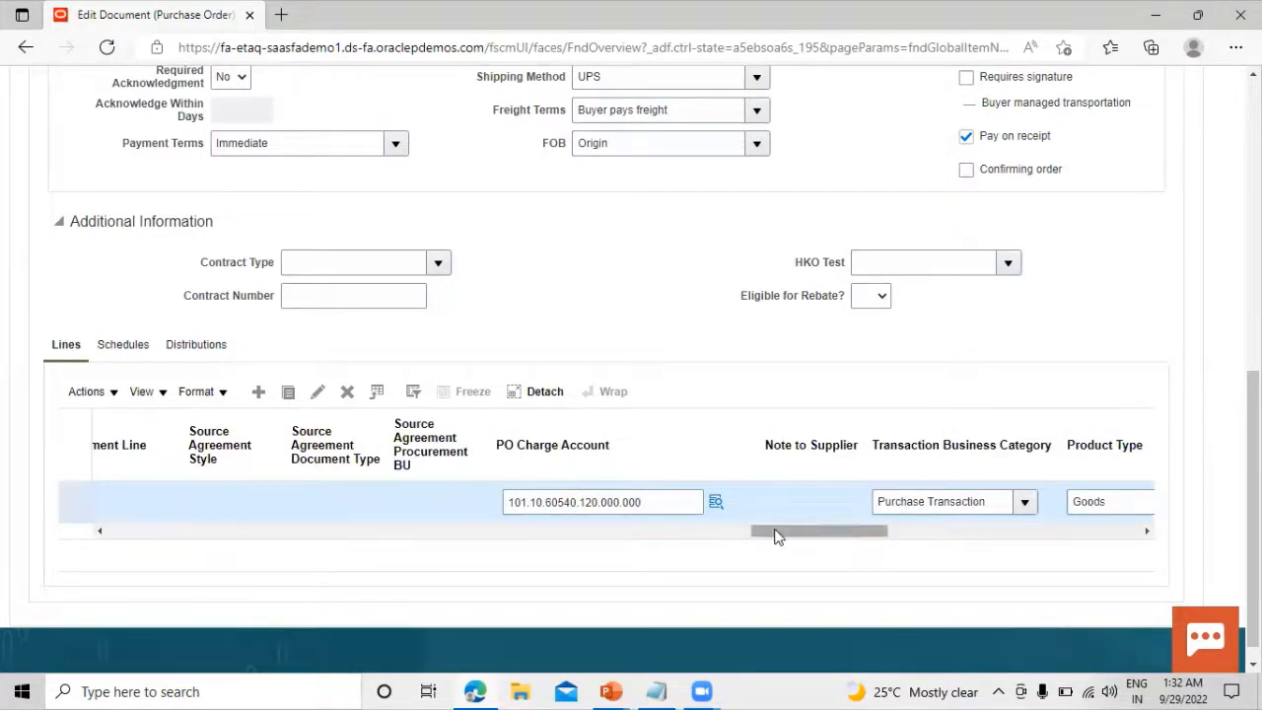
left_click_drag(778, 533, 834, 537)
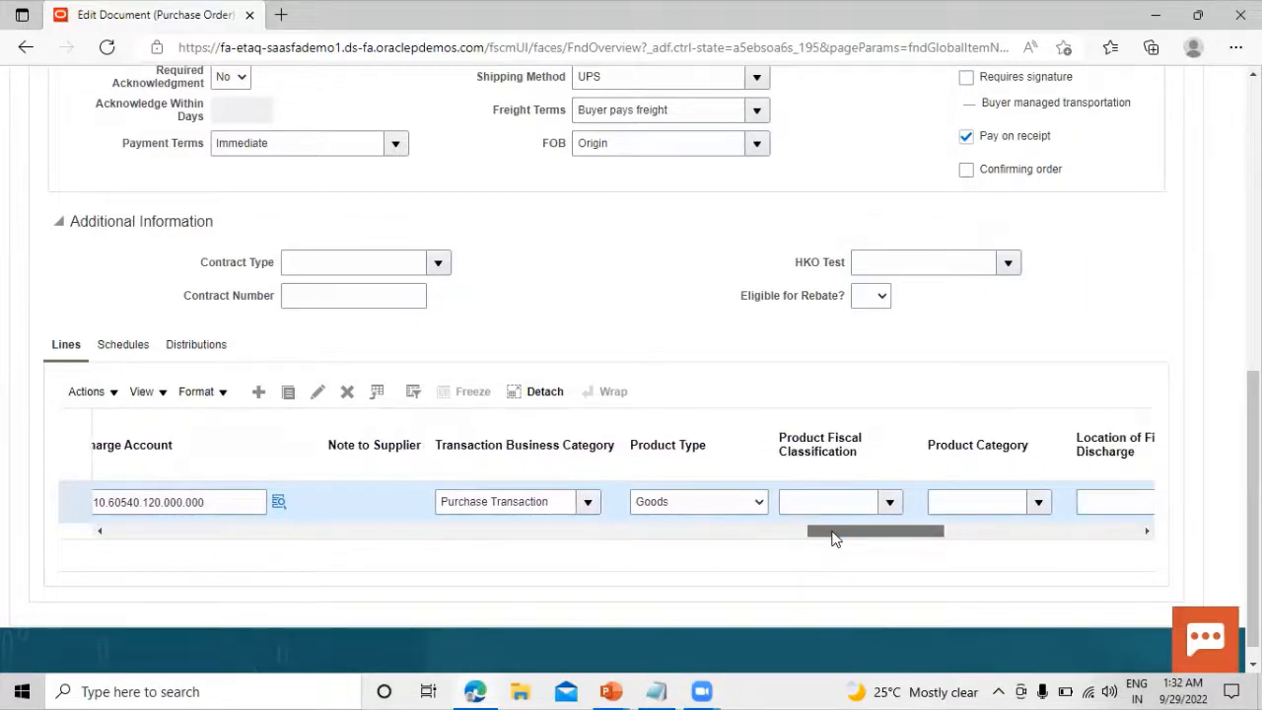
left_click_drag(832, 537, 104, 534)
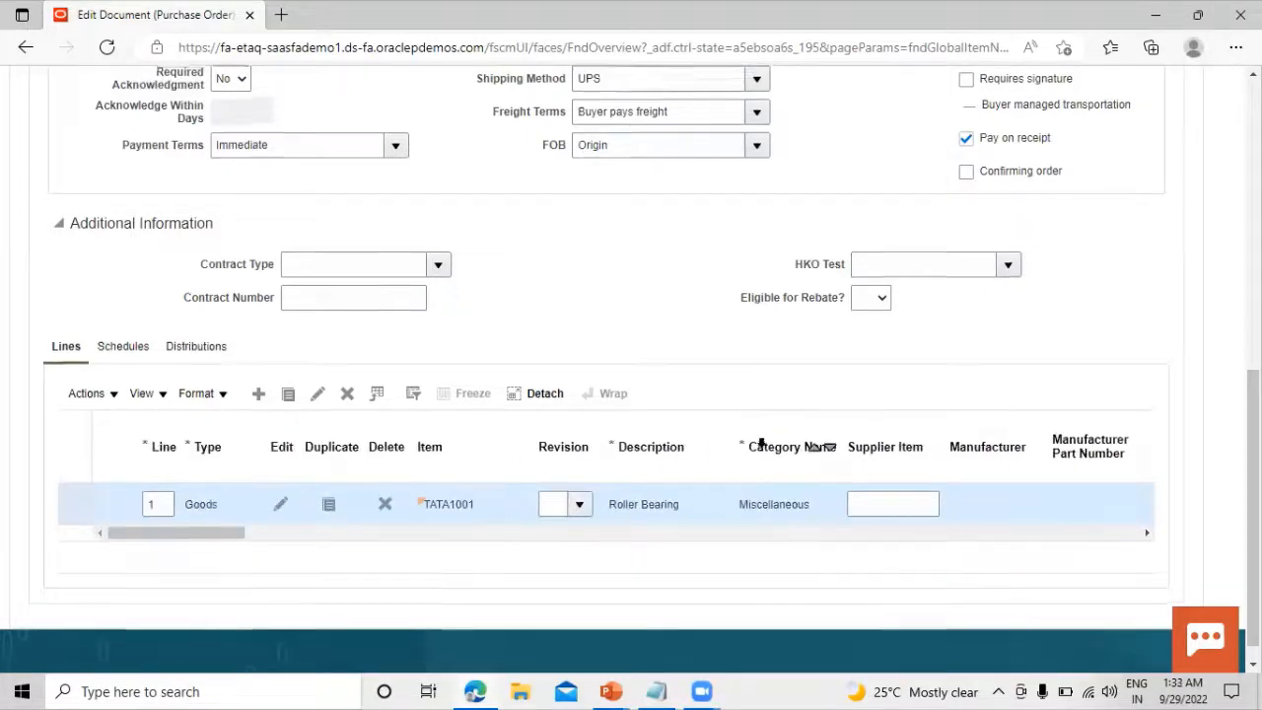
scroll(762, 444, "up", 5)
scroll(912, 413, "up", 1)
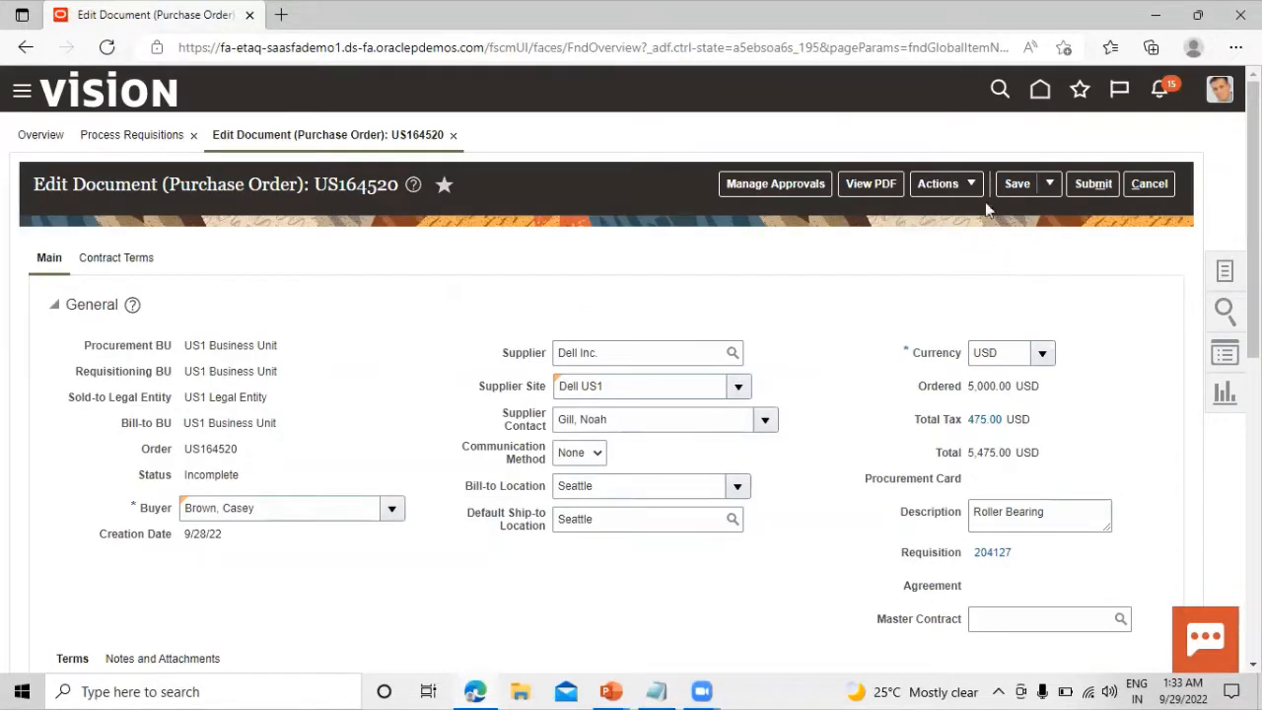
left_click(1090, 183)
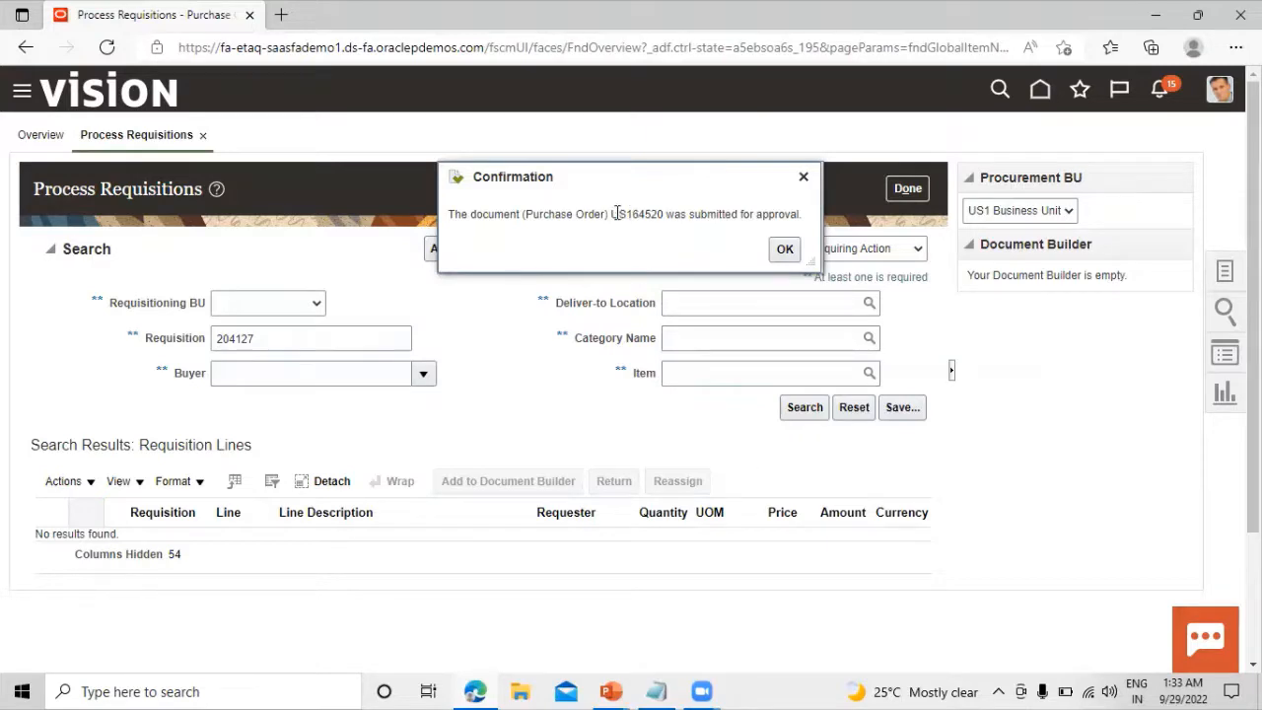
left_click_drag(612, 217, 659, 215)
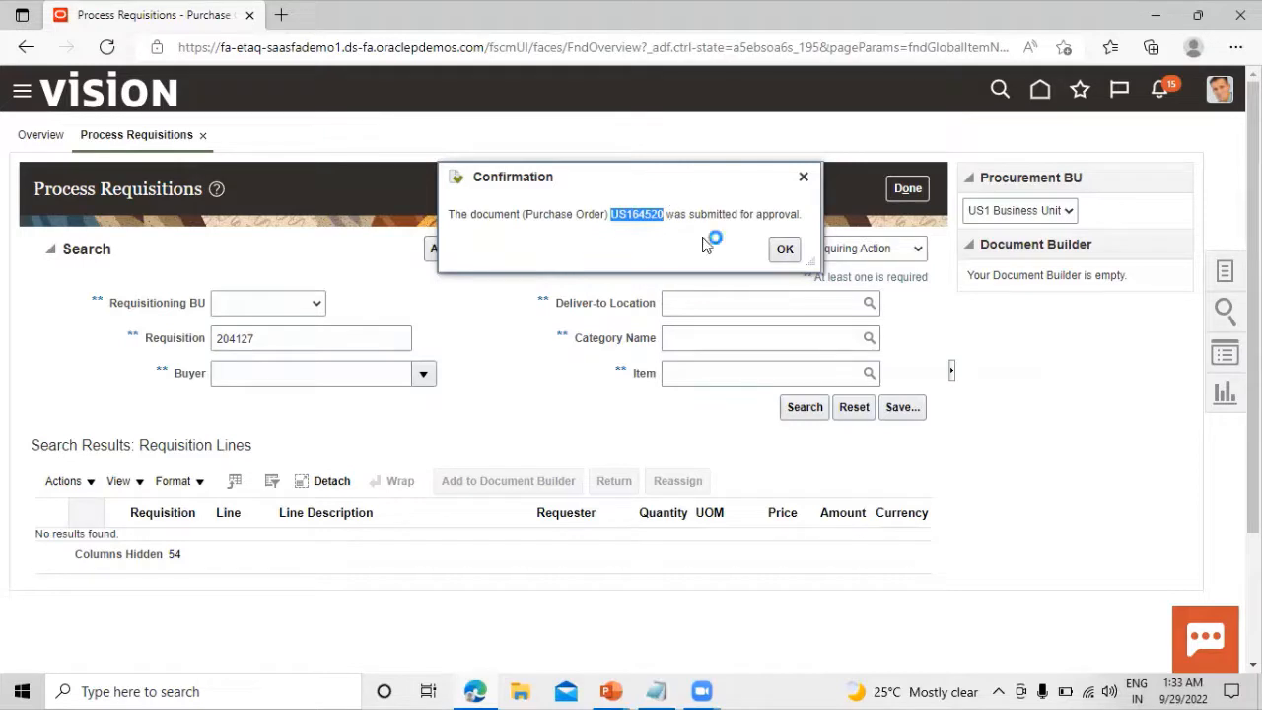
left_click(784, 251)
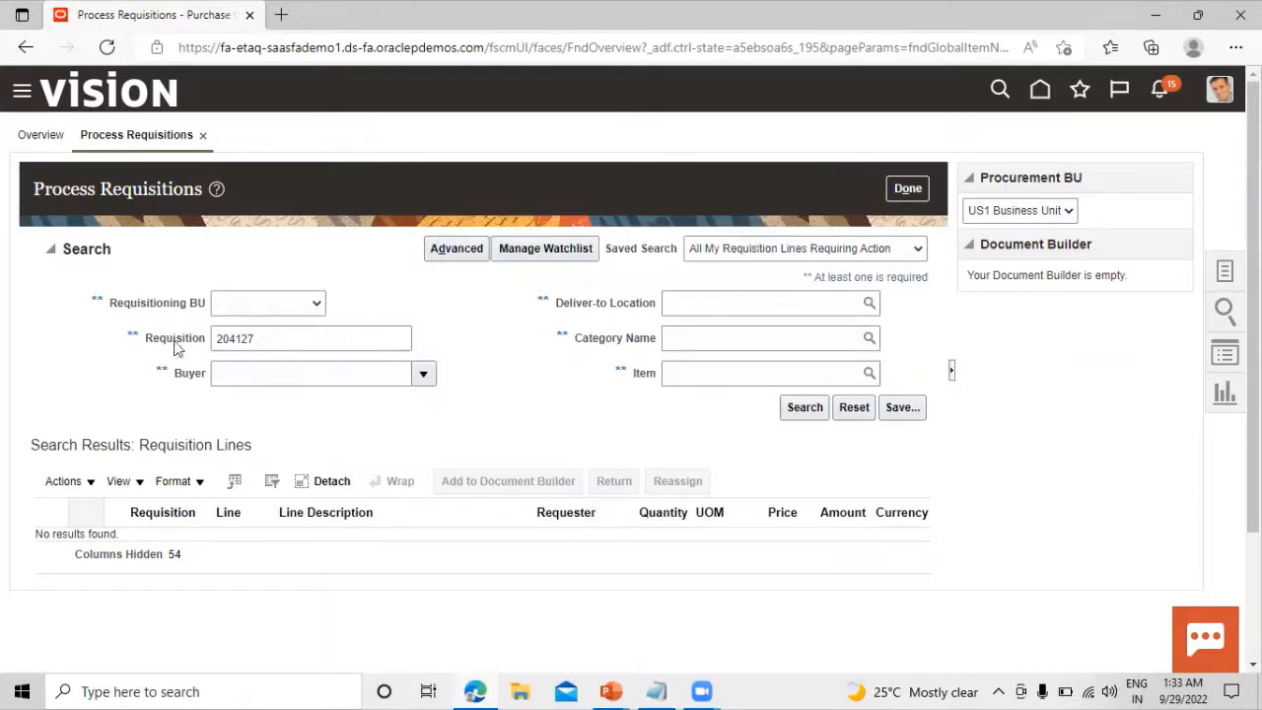
Open Manage Orders and search for the submitted purchase order by its order number
left_click(1224, 272)
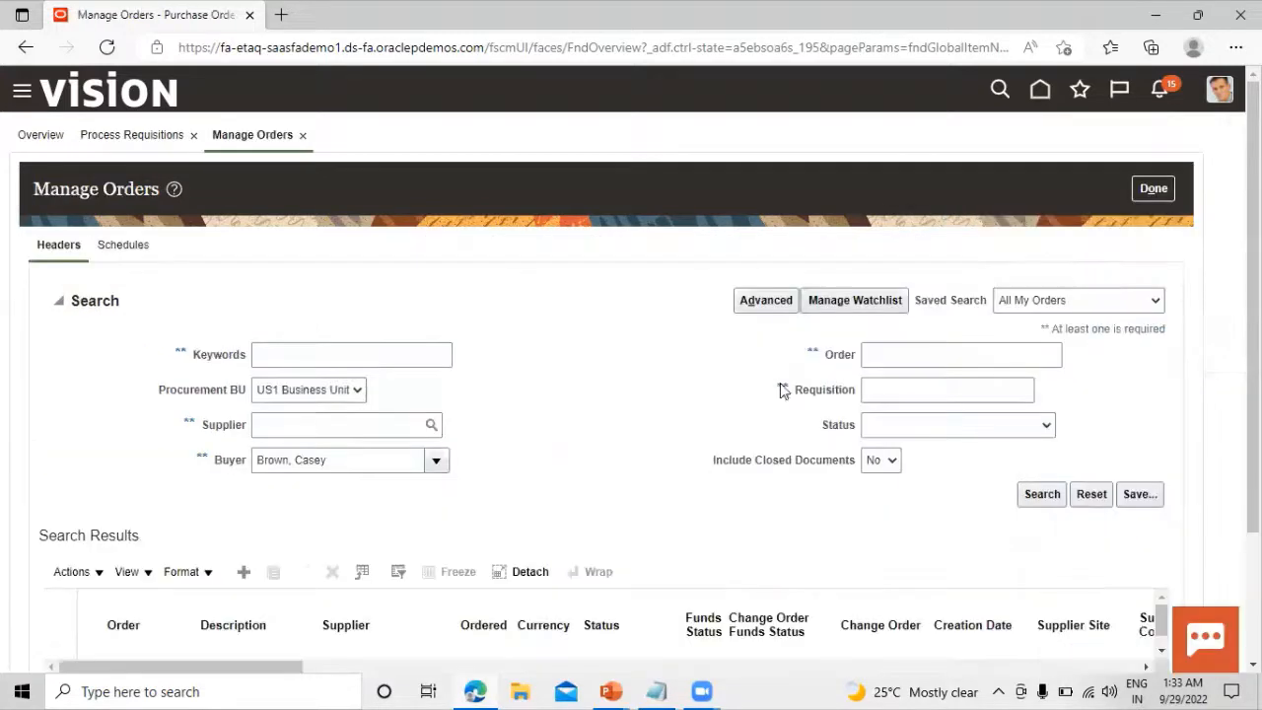
left_click(939, 357)
type("US164520")
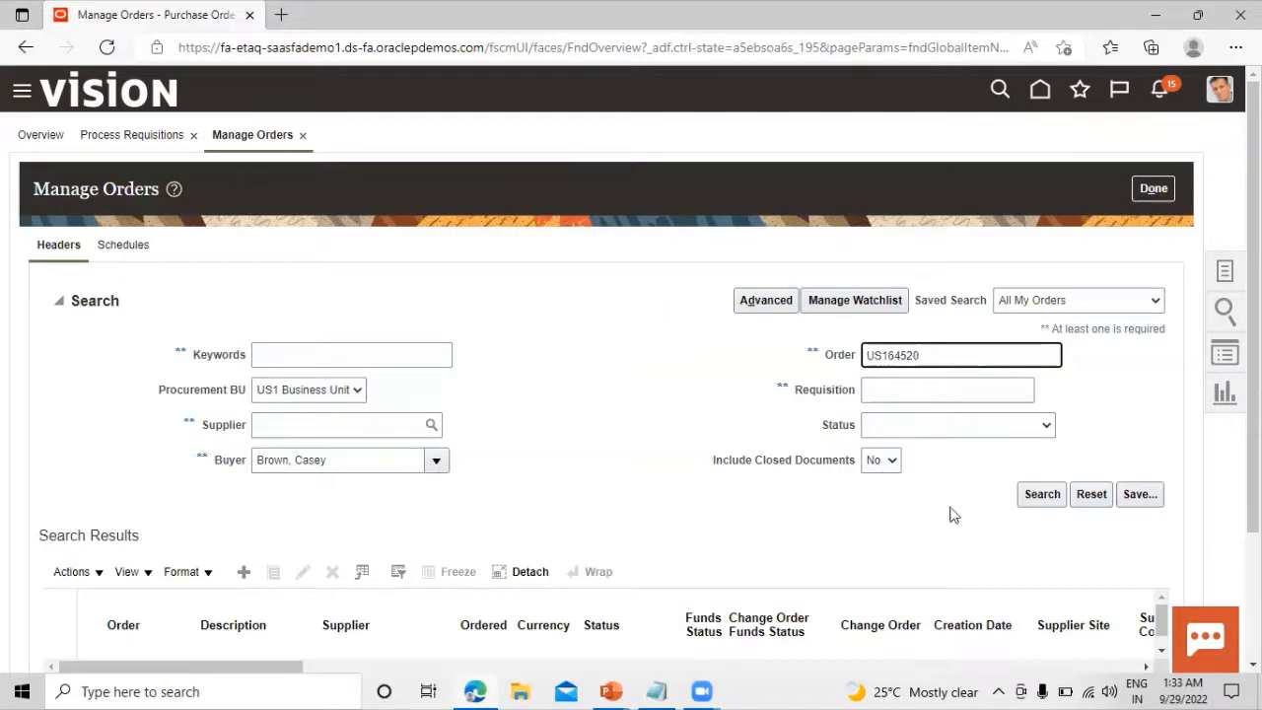
left_click(1041, 494)
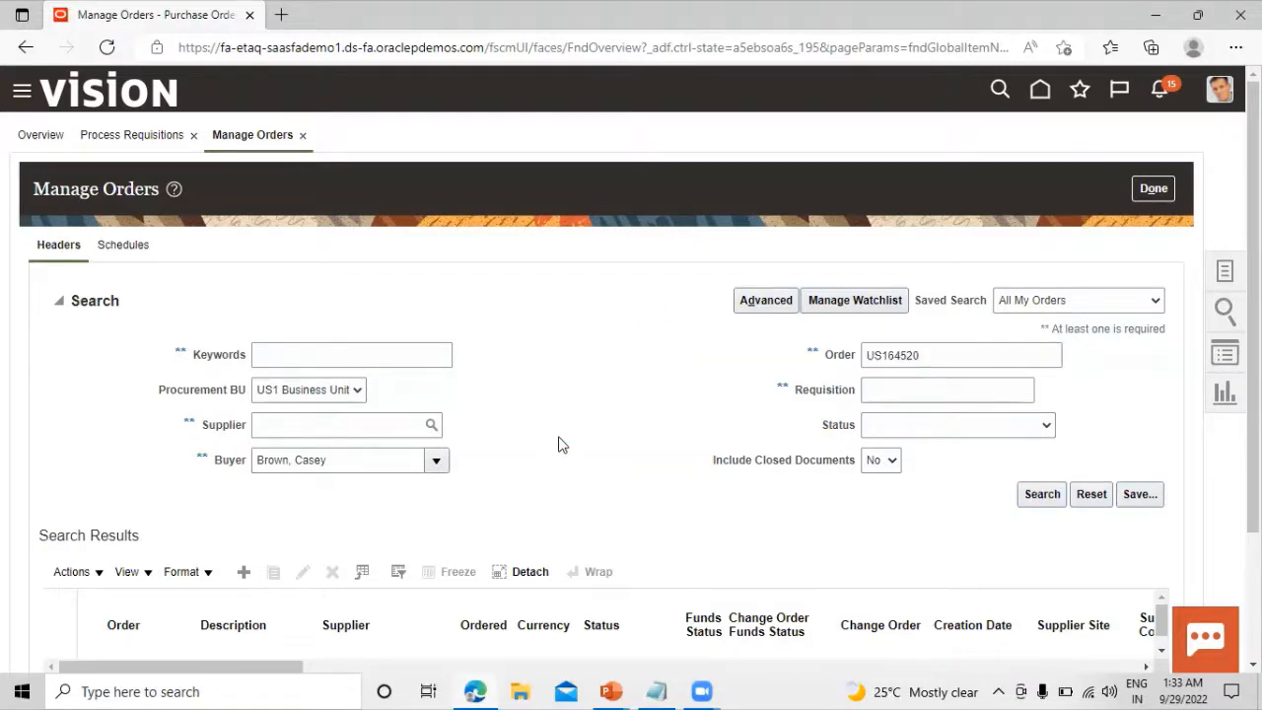
Search for the purchase order again without a buyer filter and close the Dell US1 supplier site details
scroll(558, 443, "down", 1)
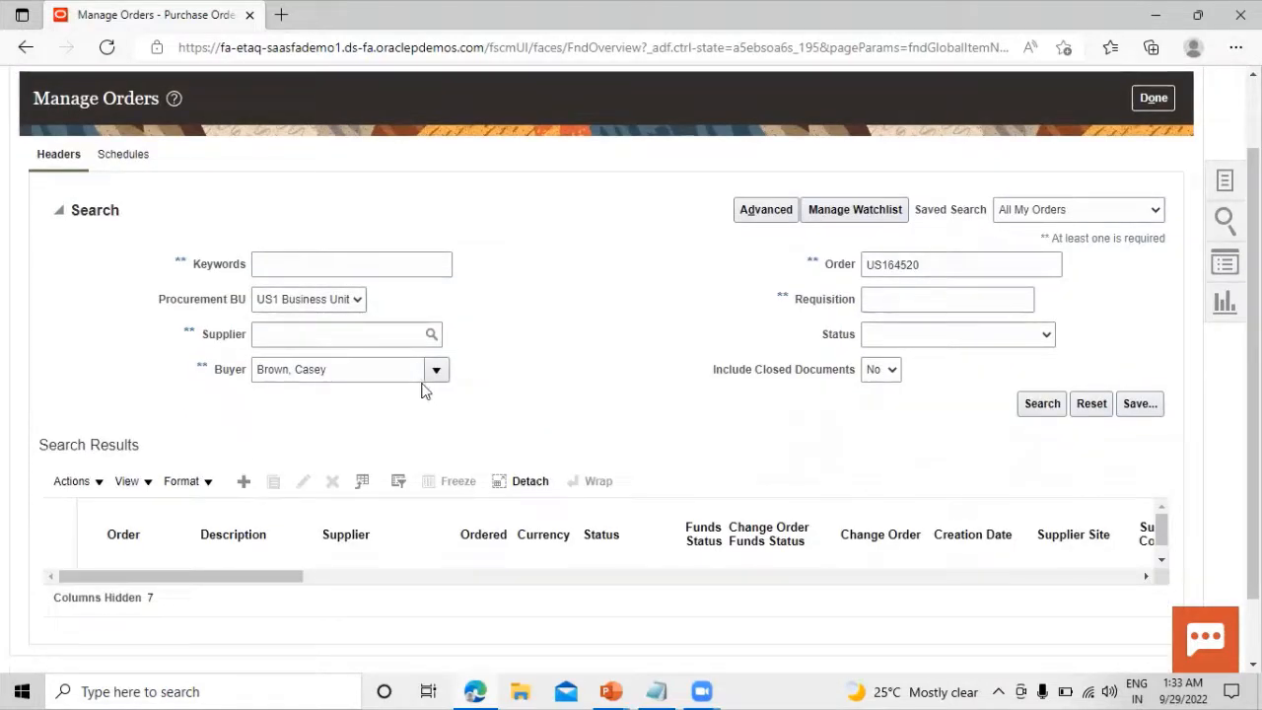
left_click_drag(389, 378, 222, 371)
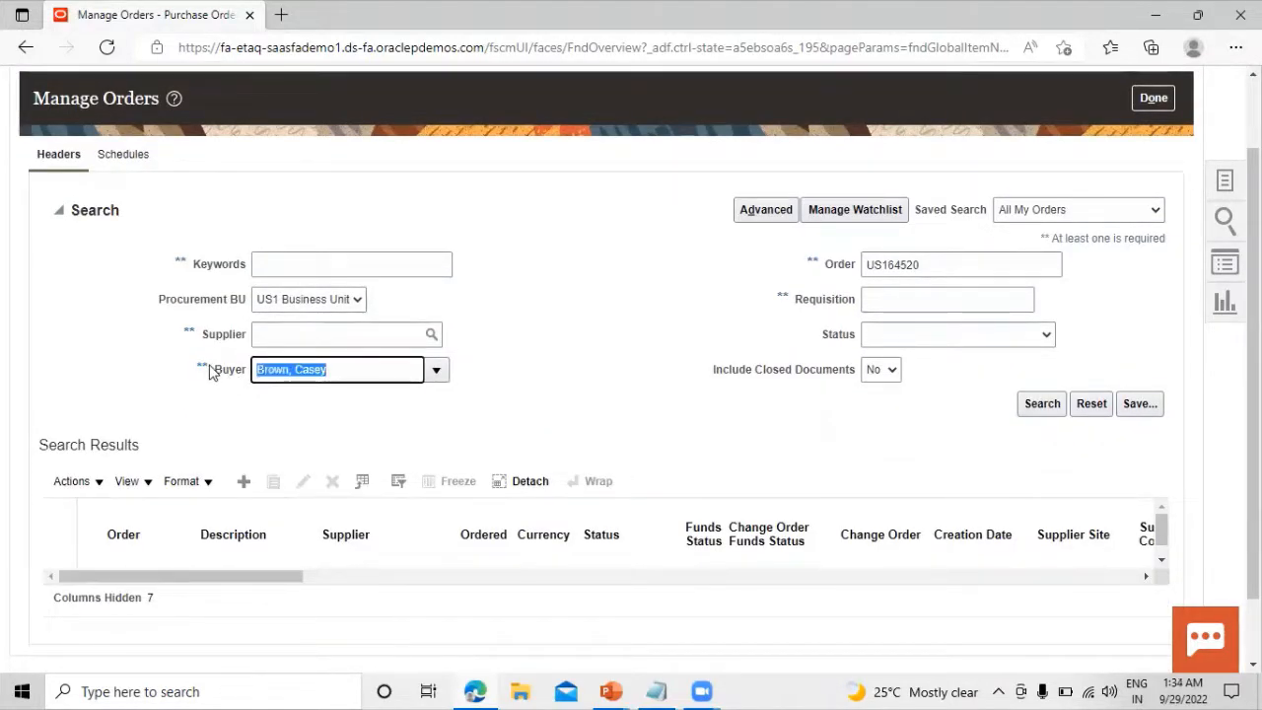
key("BackSpace")
left_click(1043, 406)
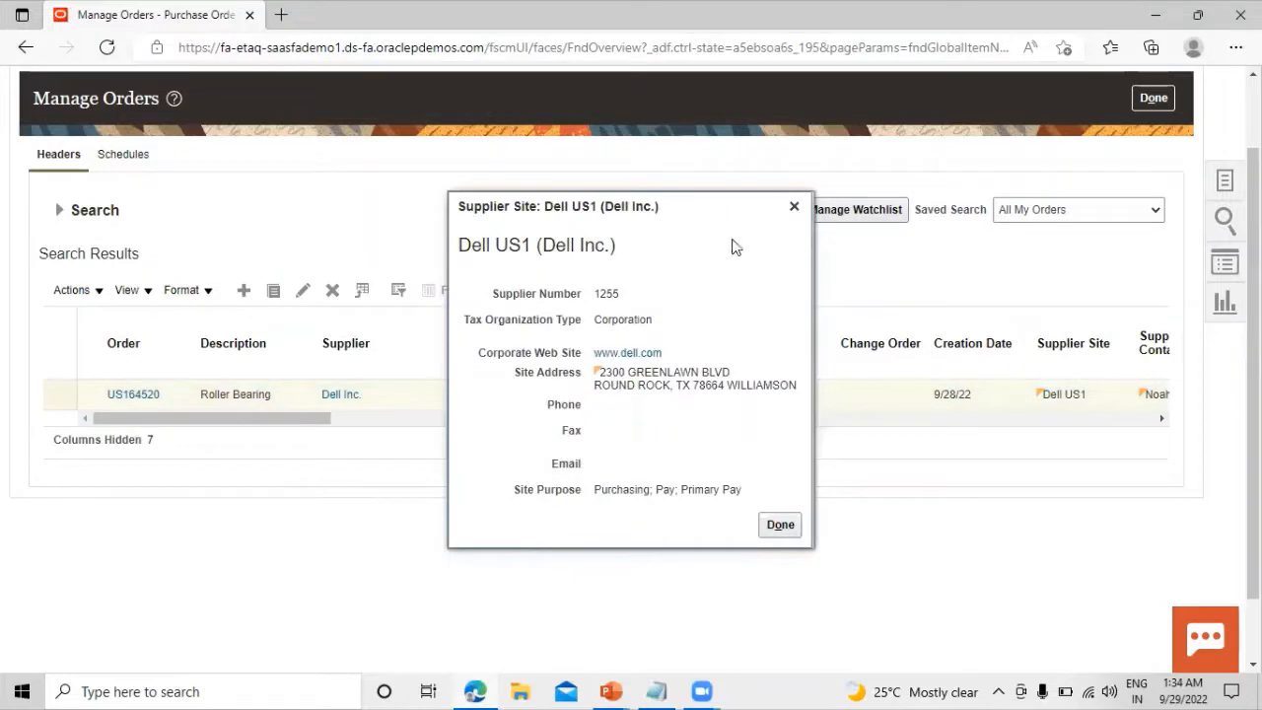
left_click(777, 528)
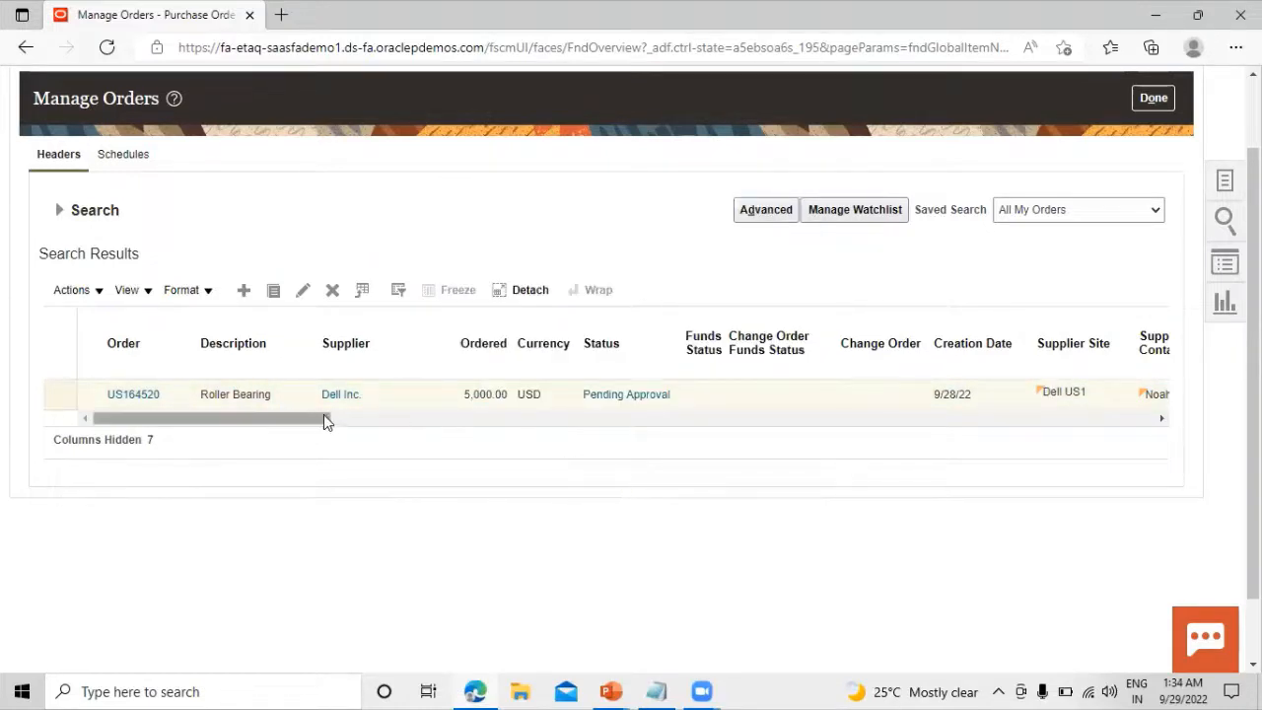
Expand the order search criteria and rerun the search to recheck the purchase order's approval status
scroll(325, 414, "up", 1)
left_click(61, 301)
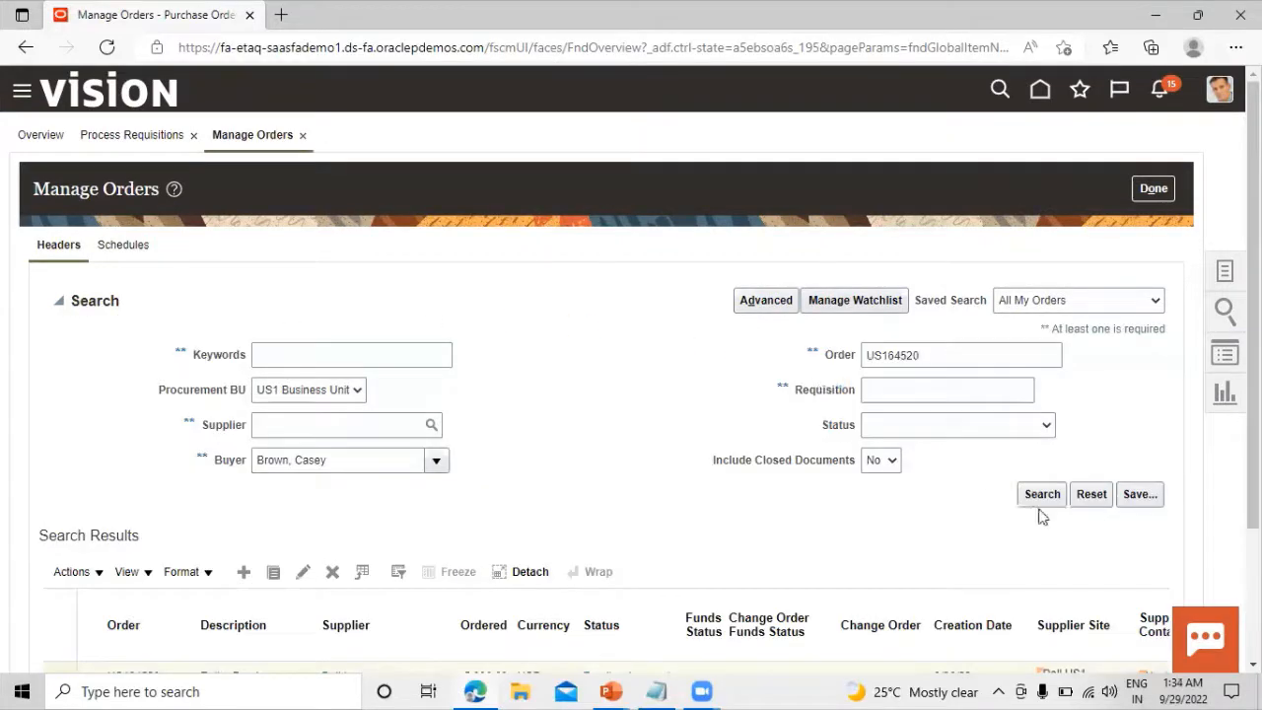
left_click(1042, 495)
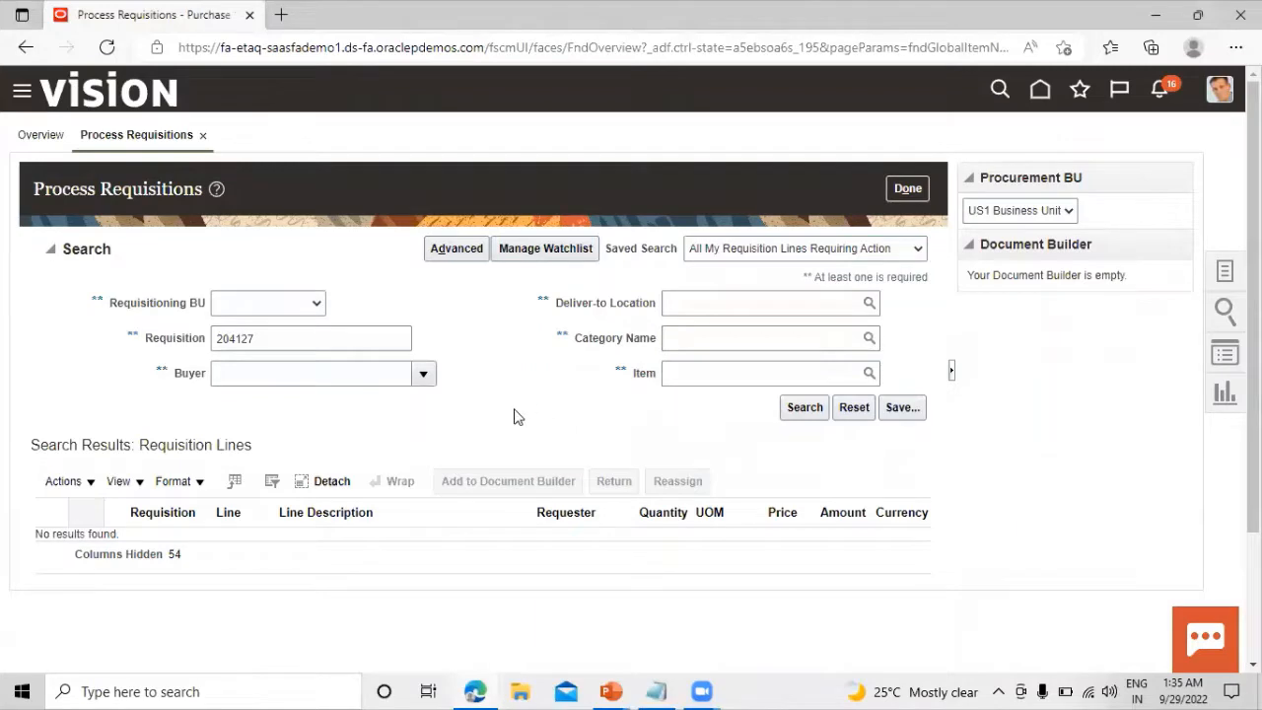
Finish Process Requisitions and go to Inventory Management under Supply Chain Execution
left_click(909, 189)
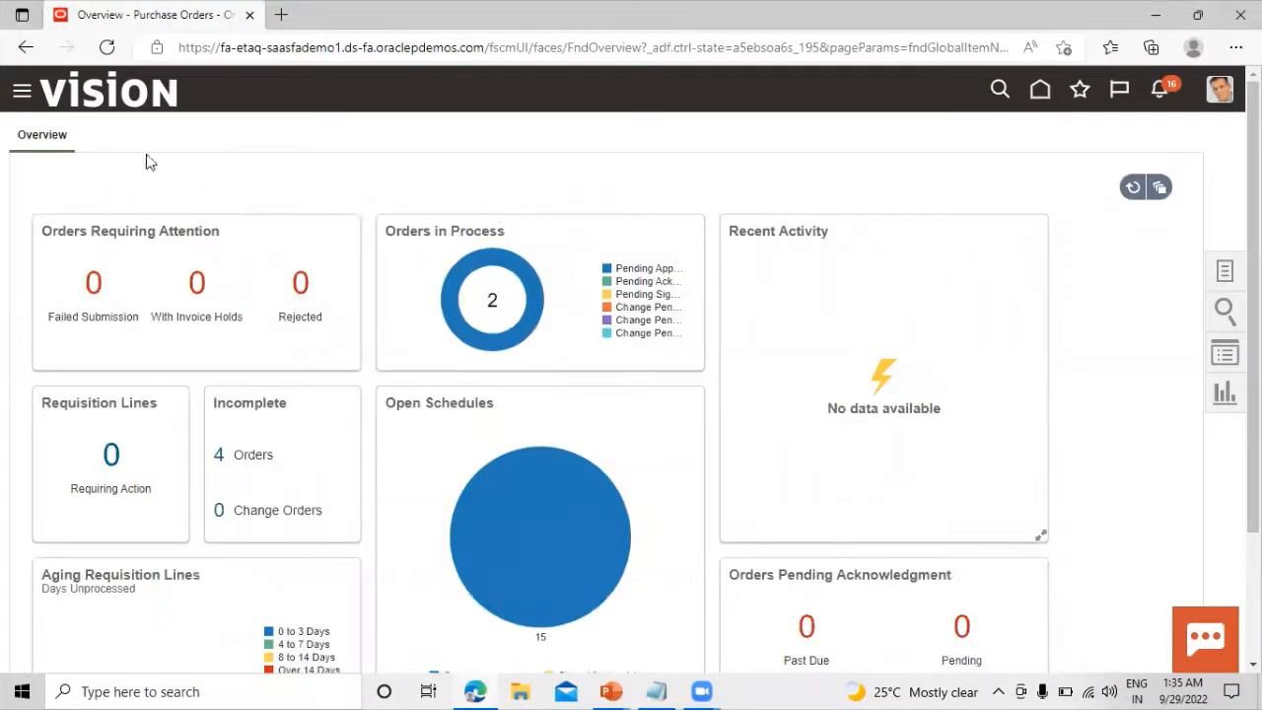
left_click(20, 93)
right_click(21, 92)
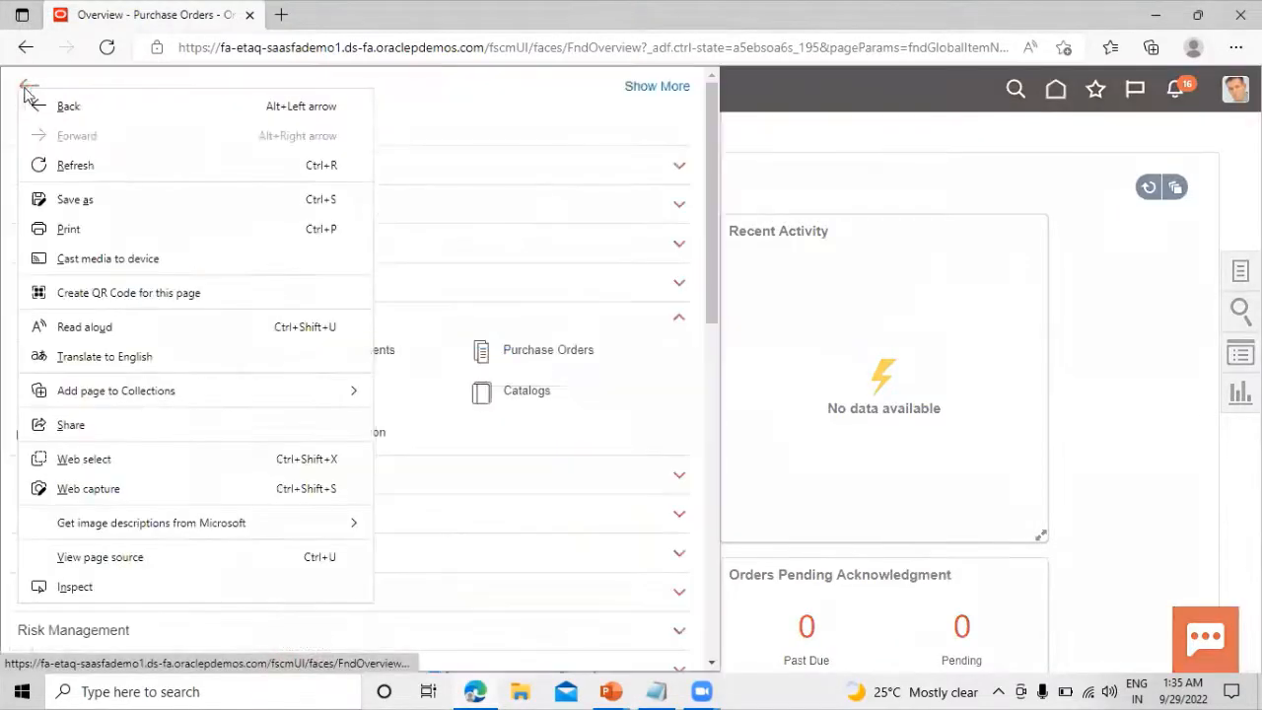
left_click(755, 168)
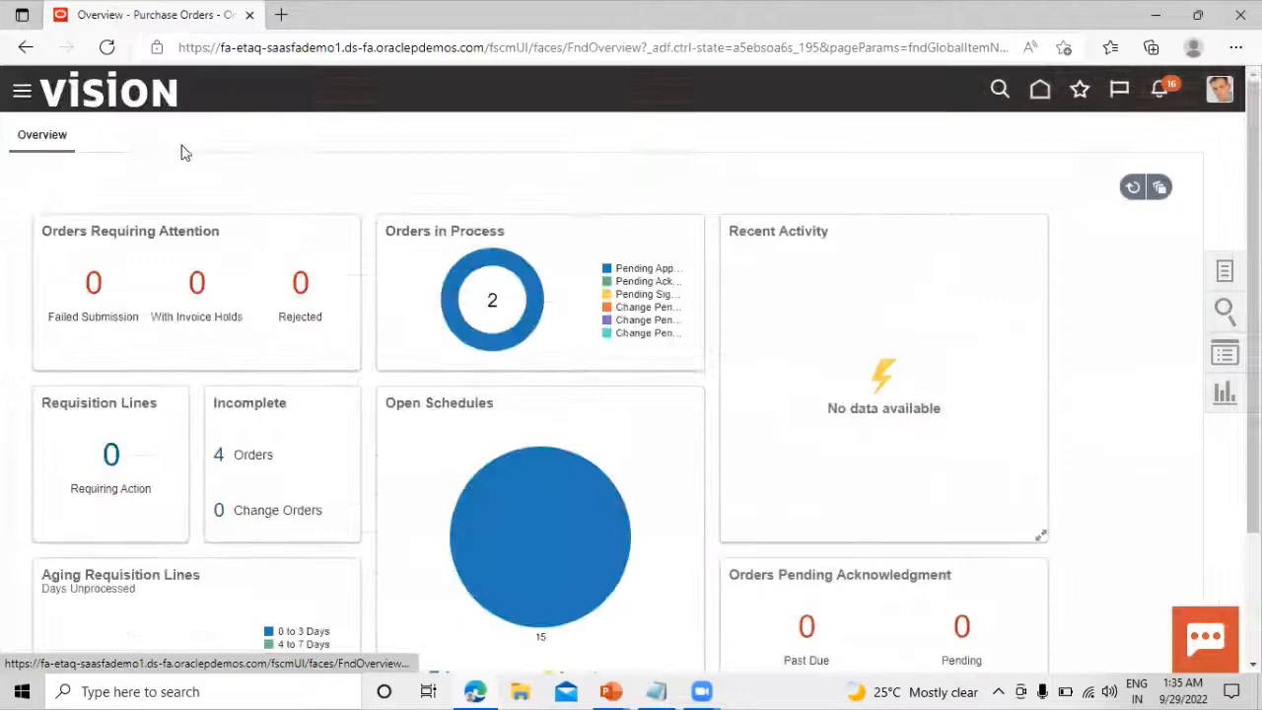
left_click(22, 93)
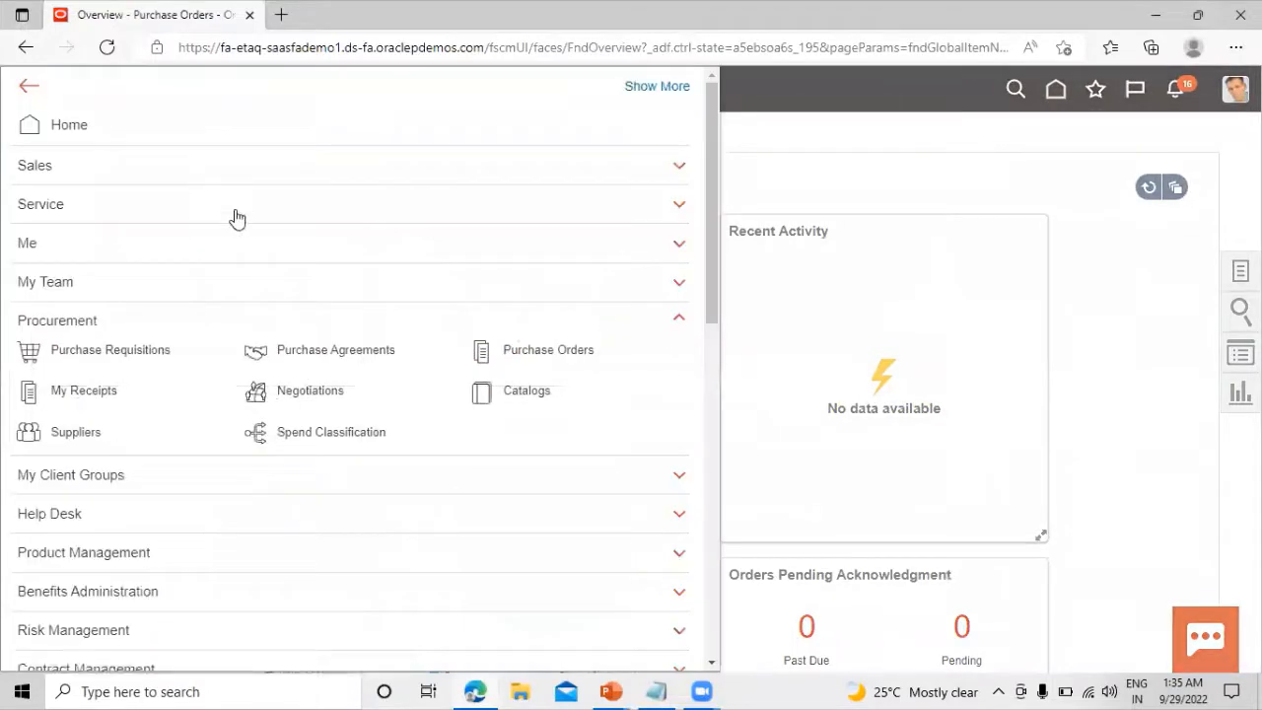
scroll(239, 219, "down", 4)
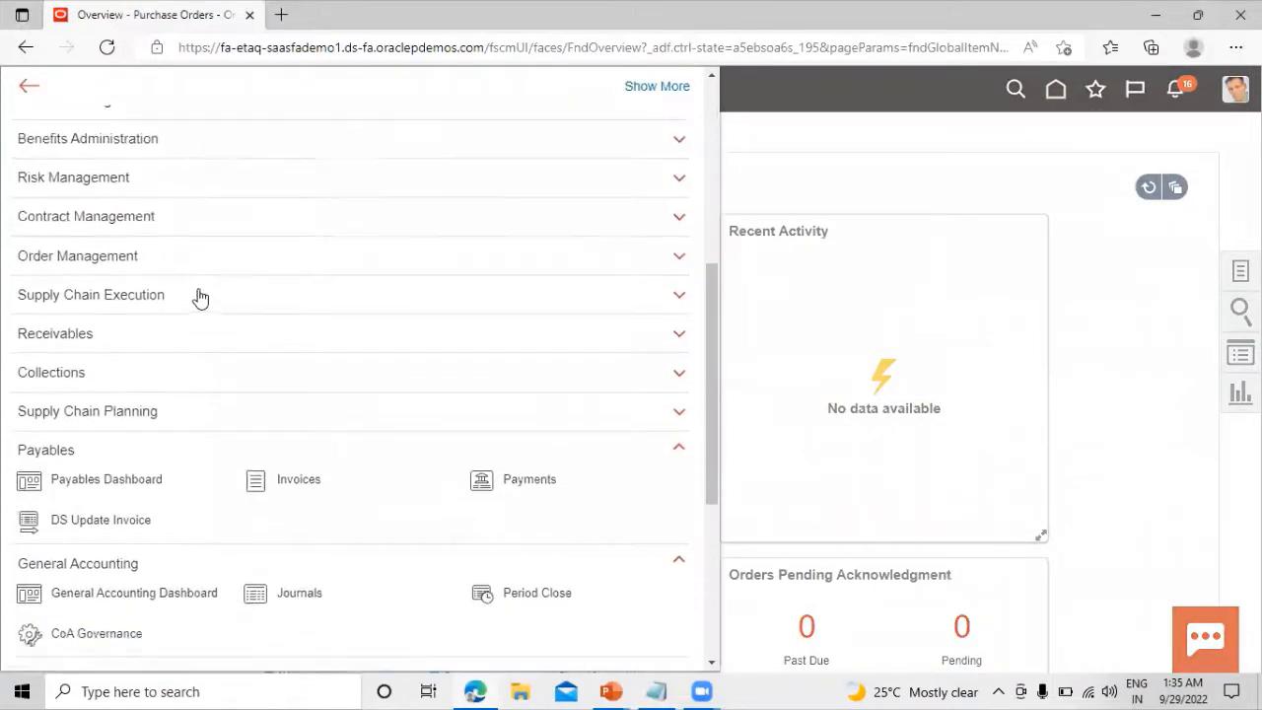
left_click(197, 296)
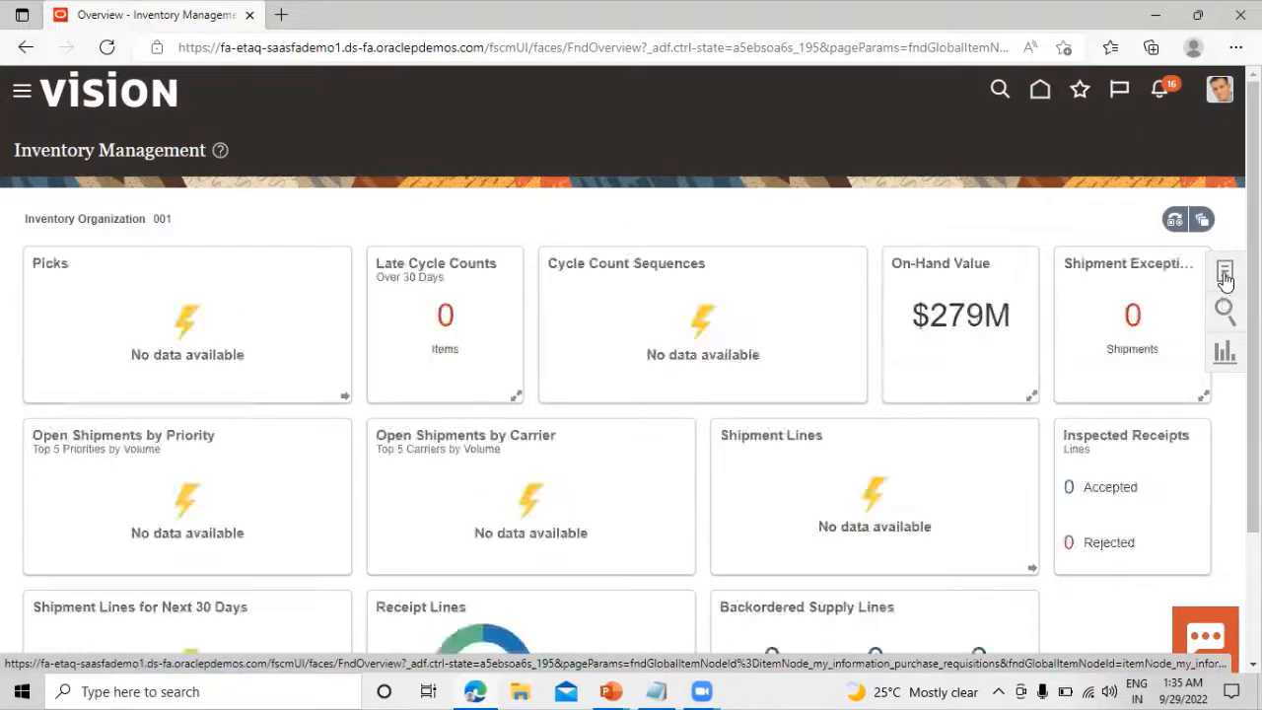
Show the Receipts tasks in Inventory Management and open Receive Expected Shipments
left_click(1225, 274)
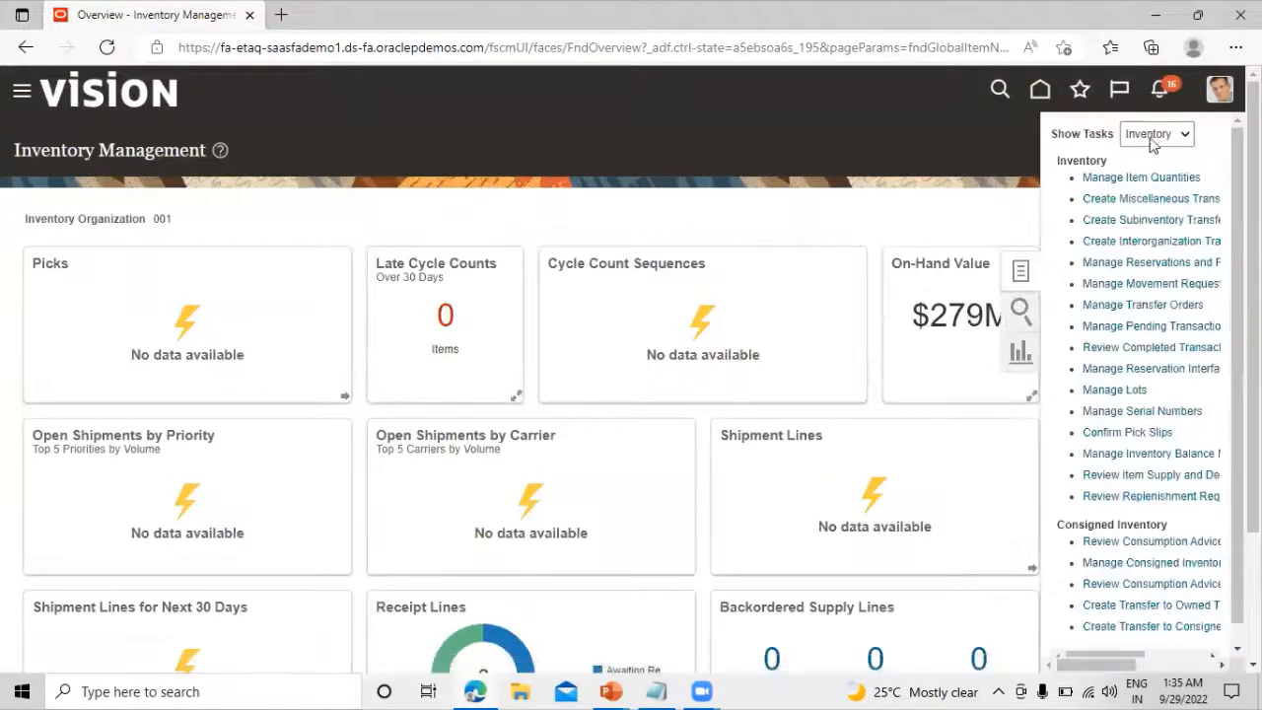
left_click(1139, 135)
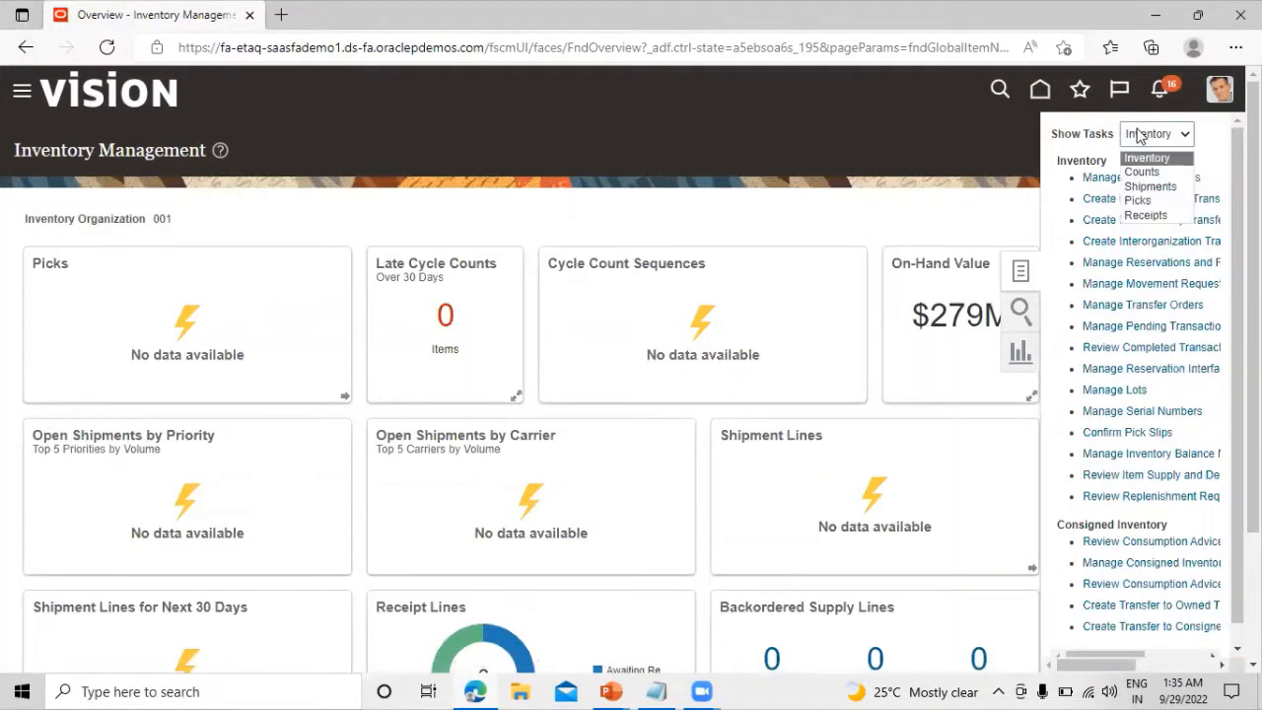
left_click(1147, 218)
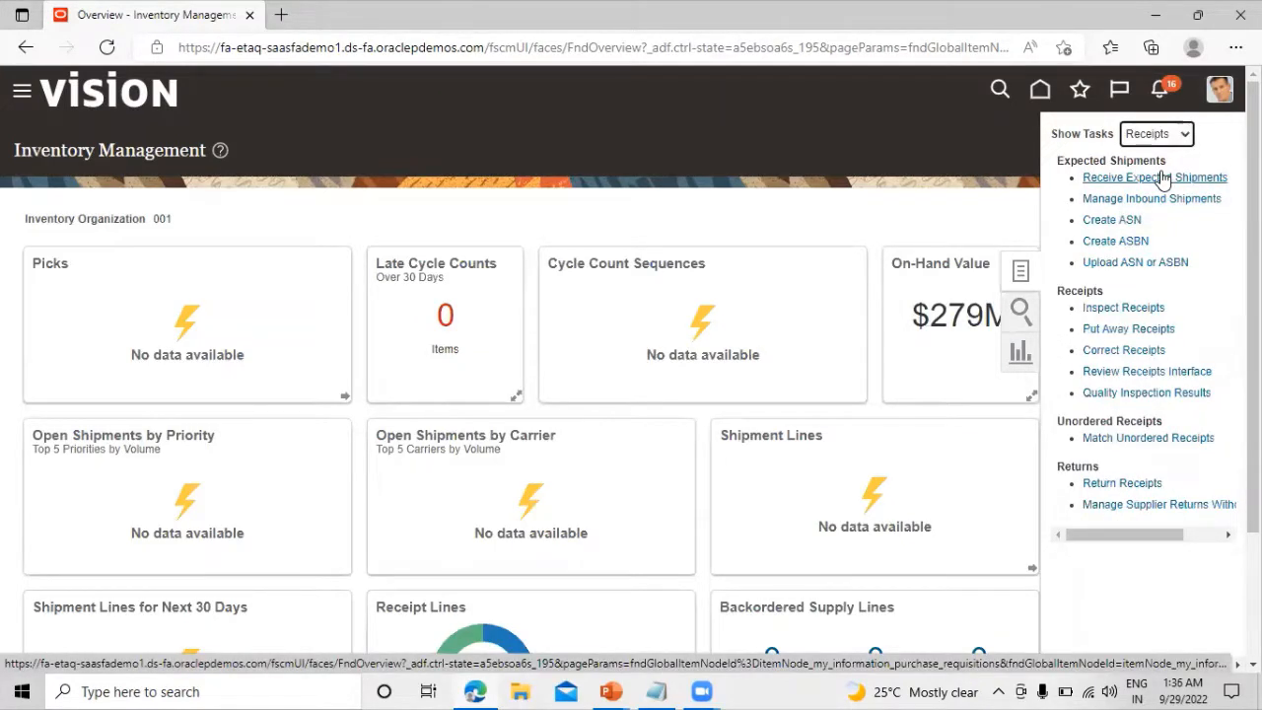
left_click(1166, 177)
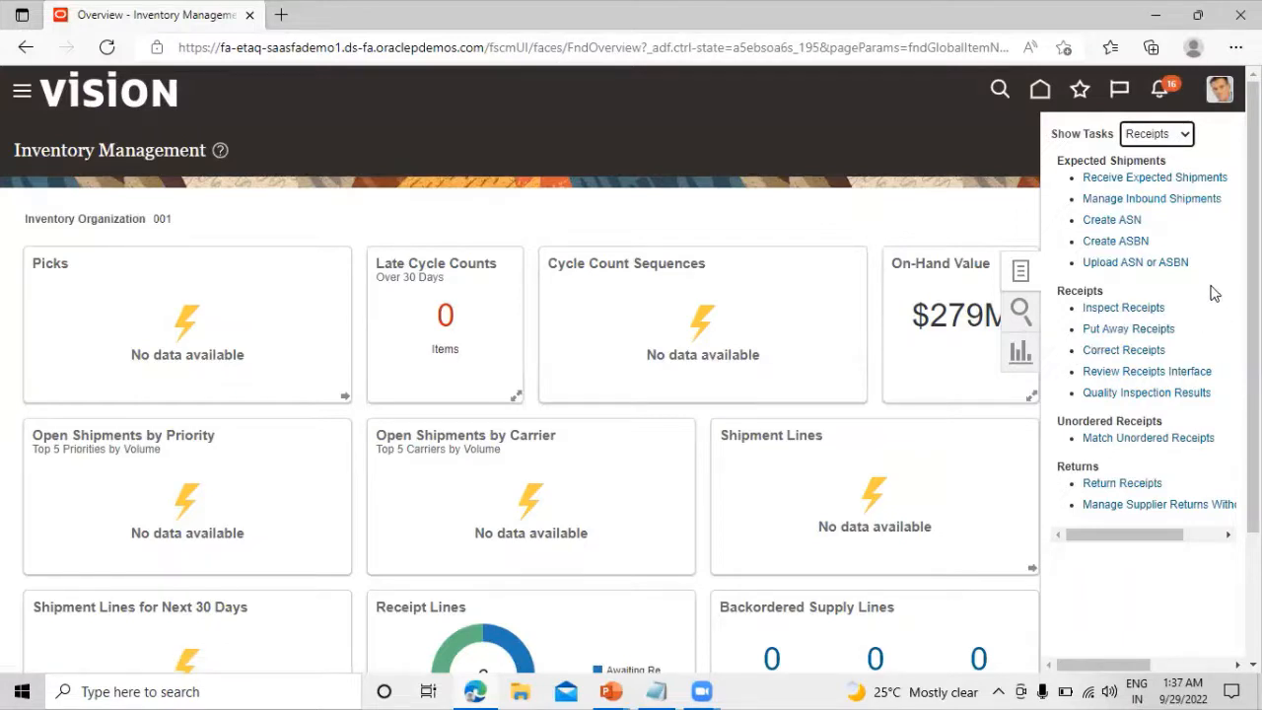
left_click(1120, 182)
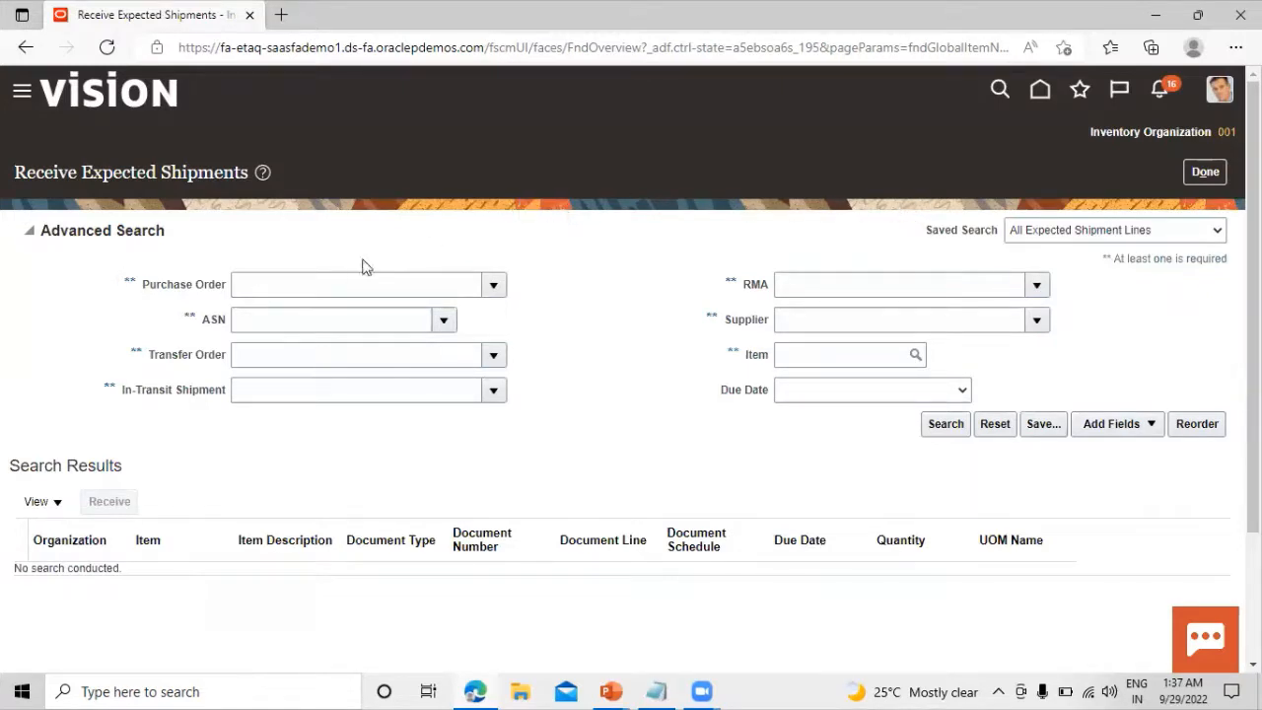
Search expected shipments by the purchase order number and start receiving the TATA1001 roller bearing line
left_click(336, 283)
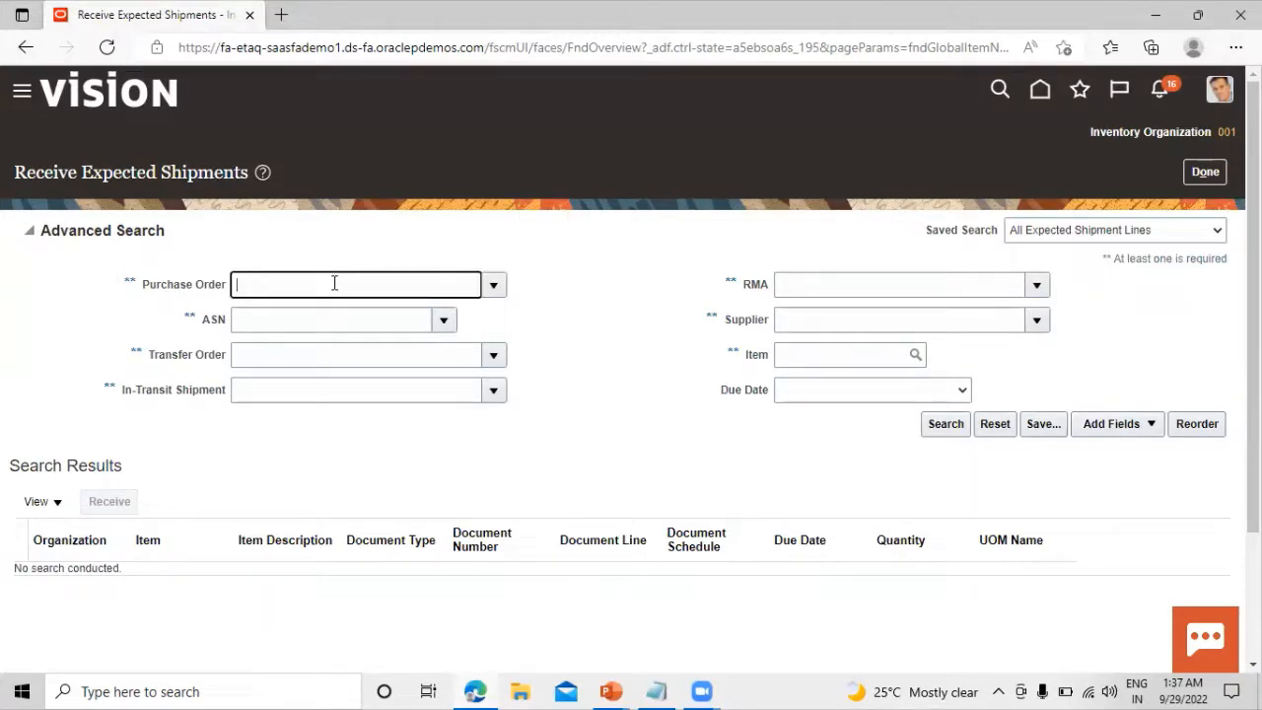
type("US164520")
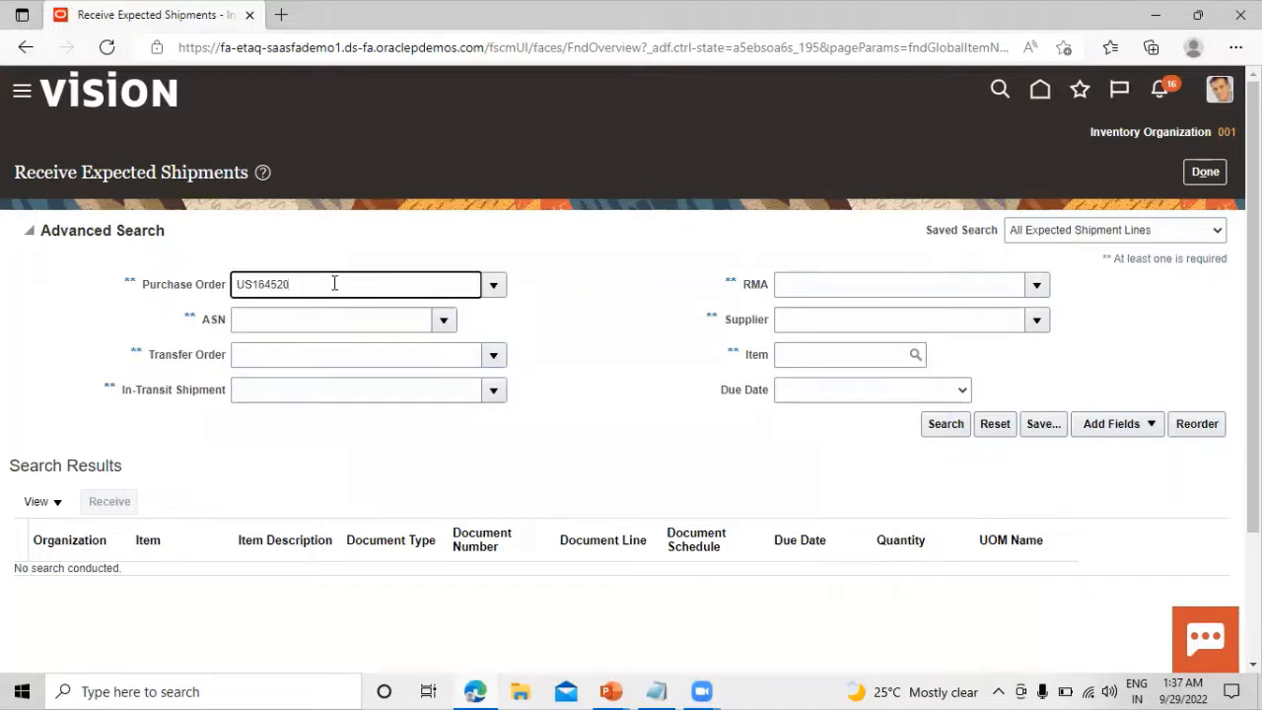
left_click(948, 426)
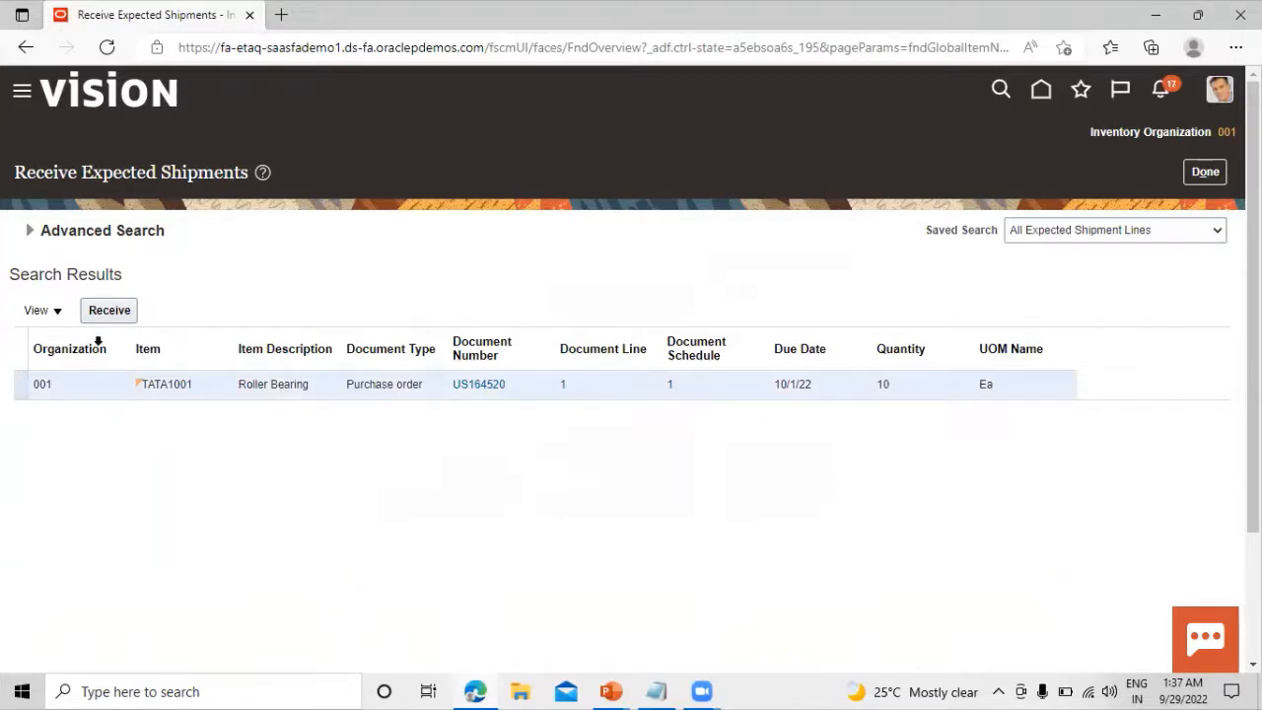
left_click(110, 311)
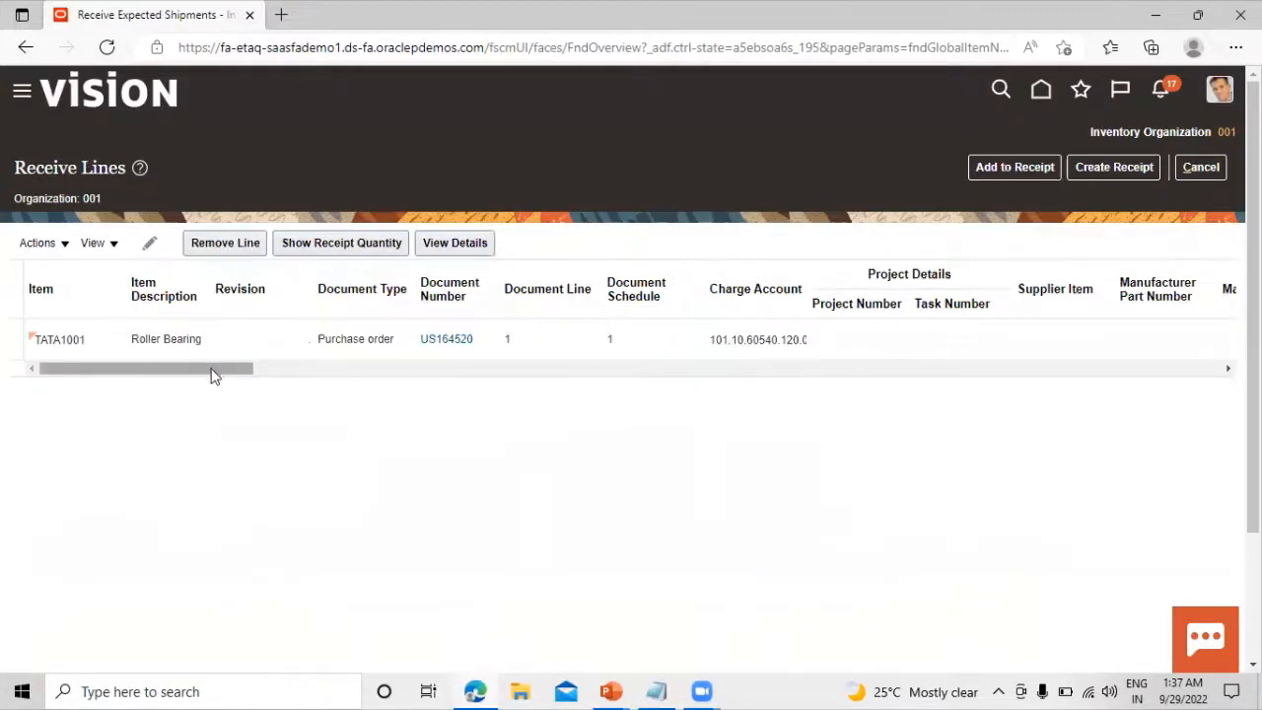
Change the roller bearing line's destination type to Receiving
left_click_drag(211, 370, 124, 371)
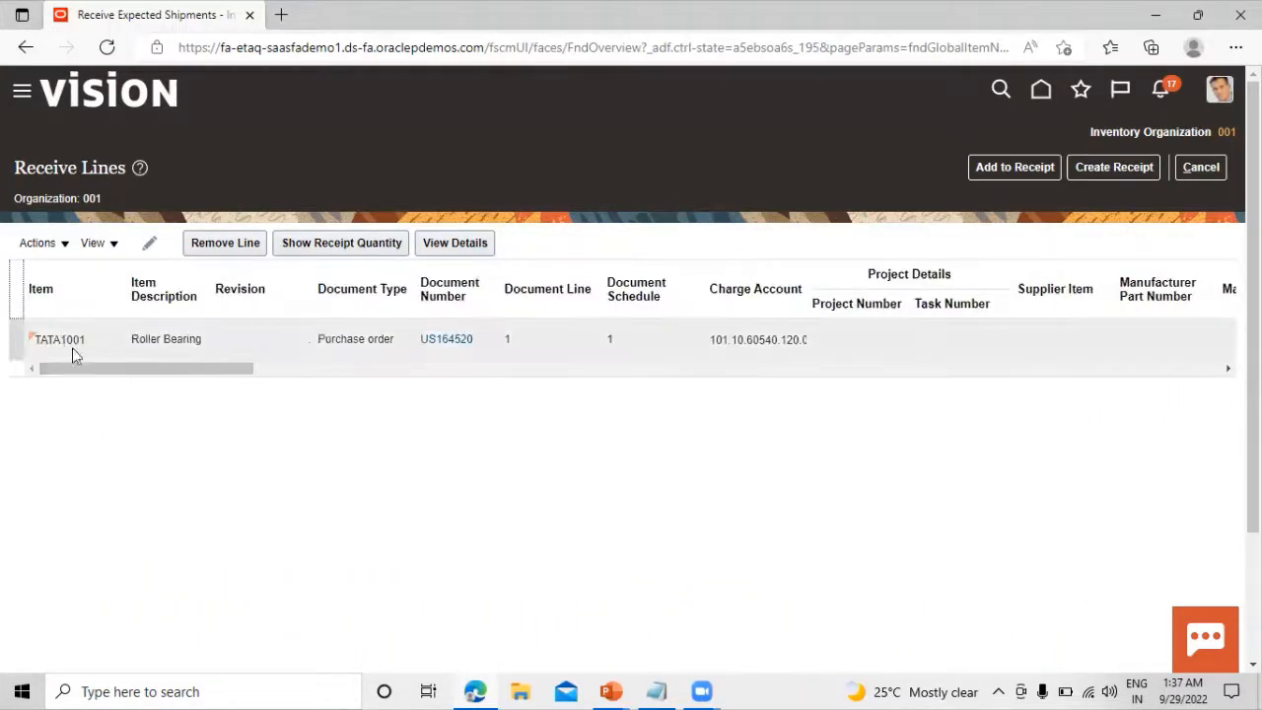
left_click_drag(192, 370, 446, 382)
left_click(453, 339)
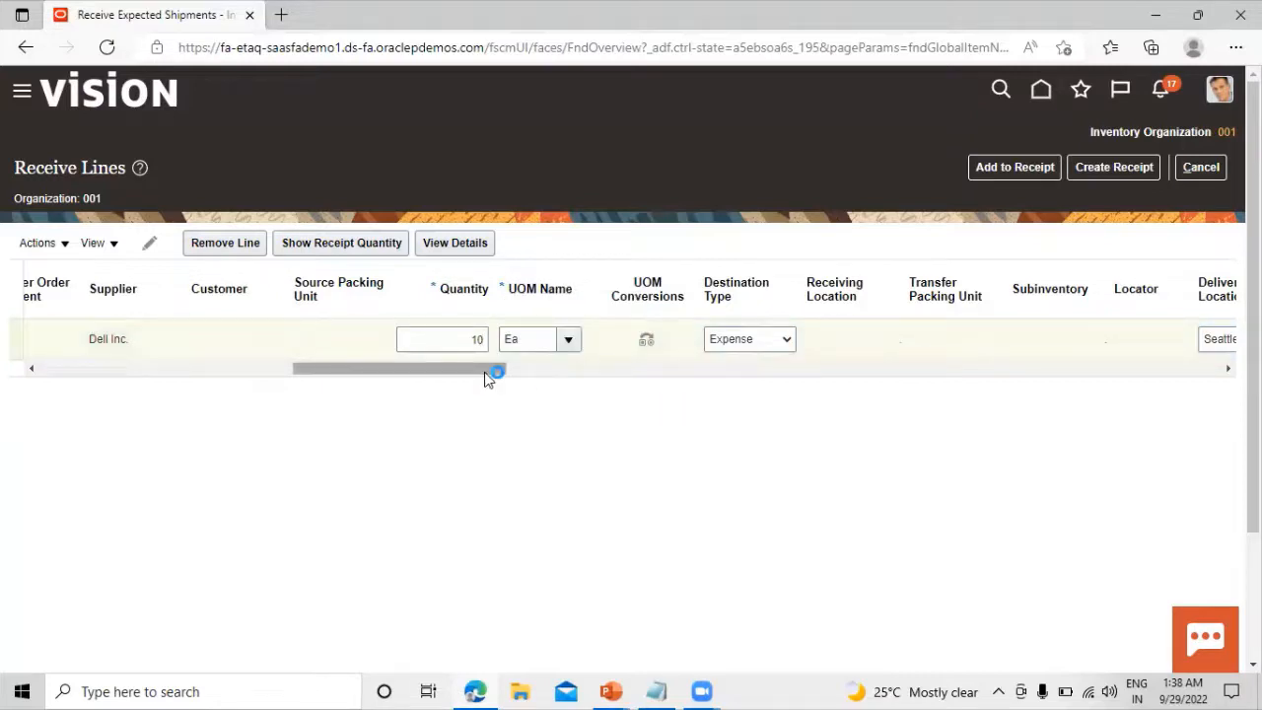
left_click_drag(485, 379, 556, 378)
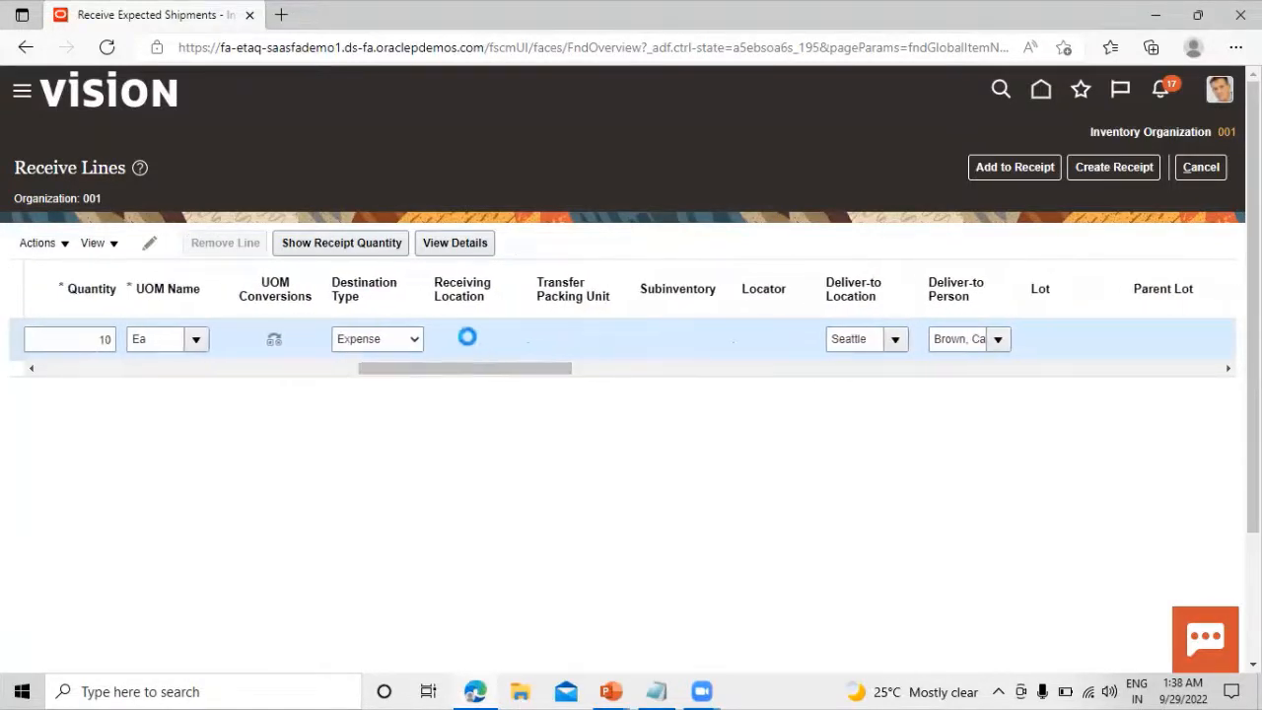
left_click(410, 337)
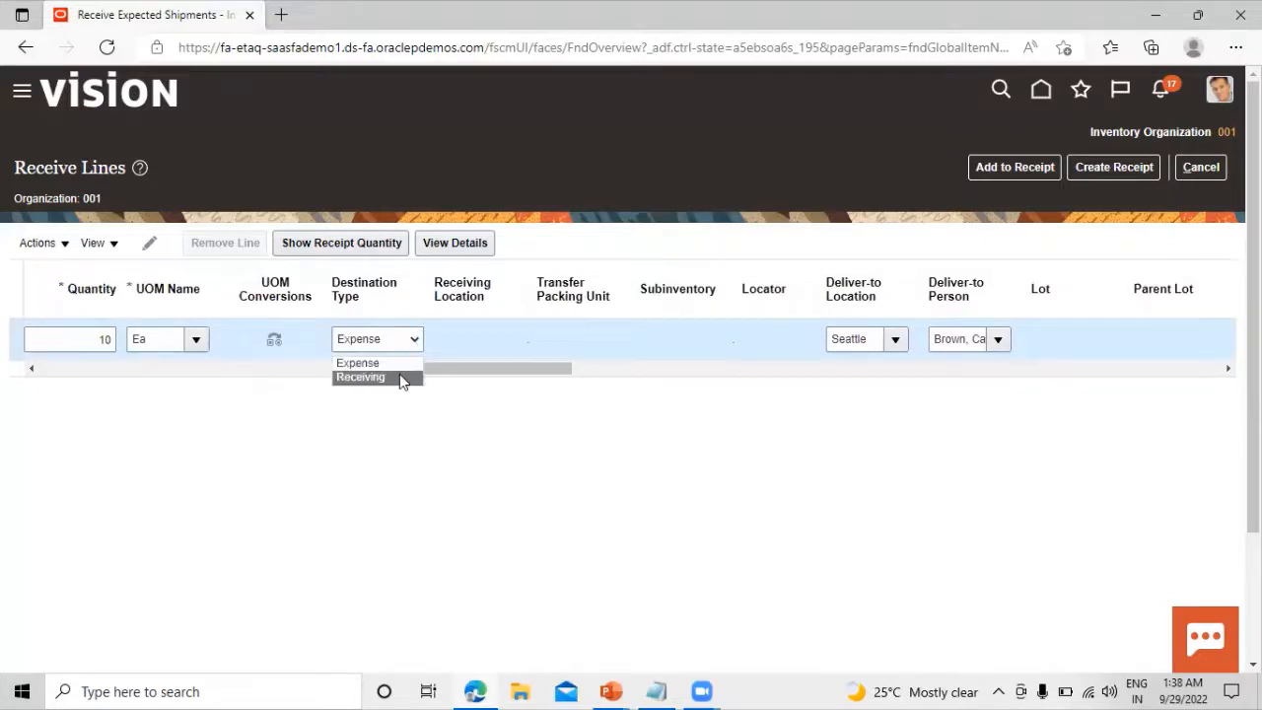
left_click(401, 378)
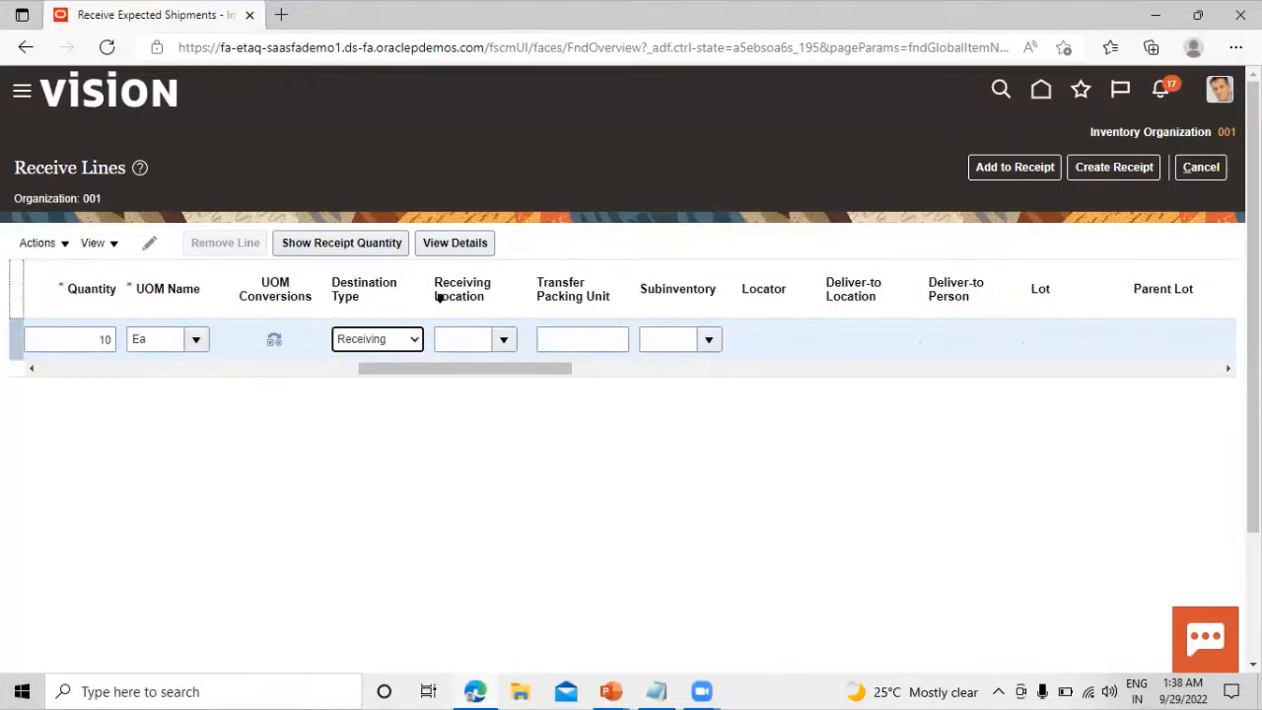
Search receiving locations for "tata" and assign TATA Seattle Receiving to the roller bearing line
left_click(505, 339)
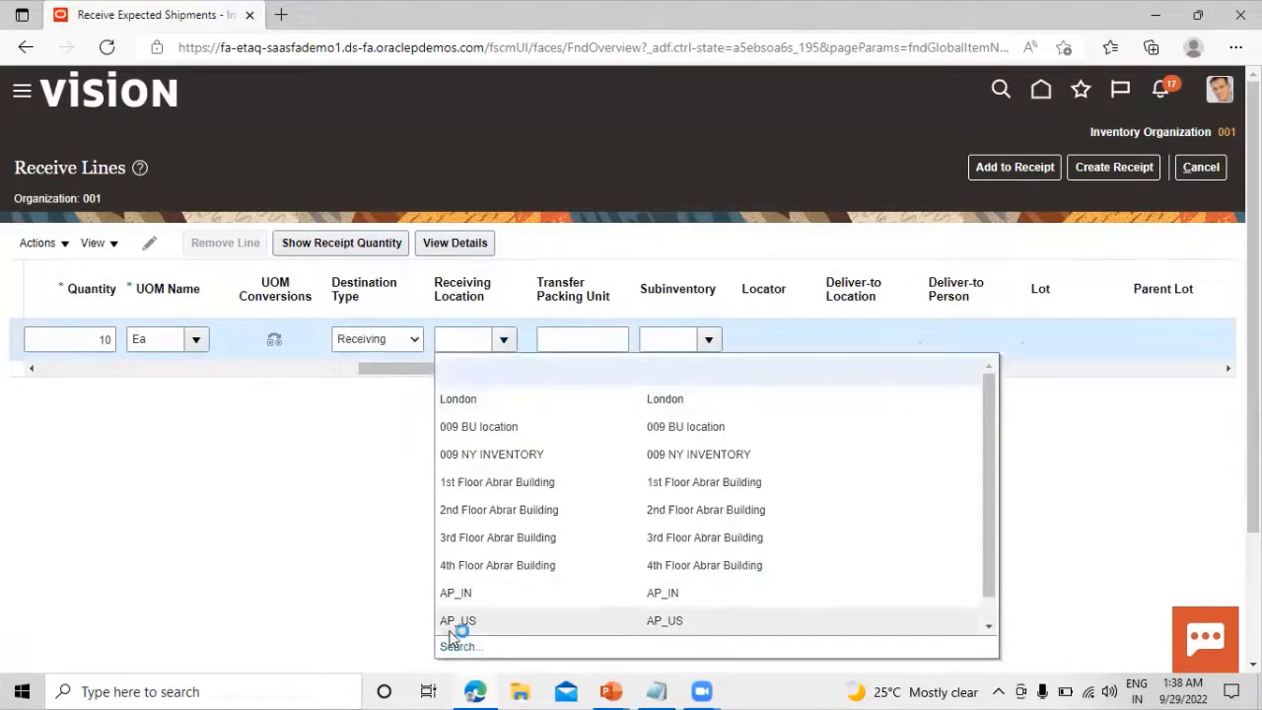
left_click(456, 646)
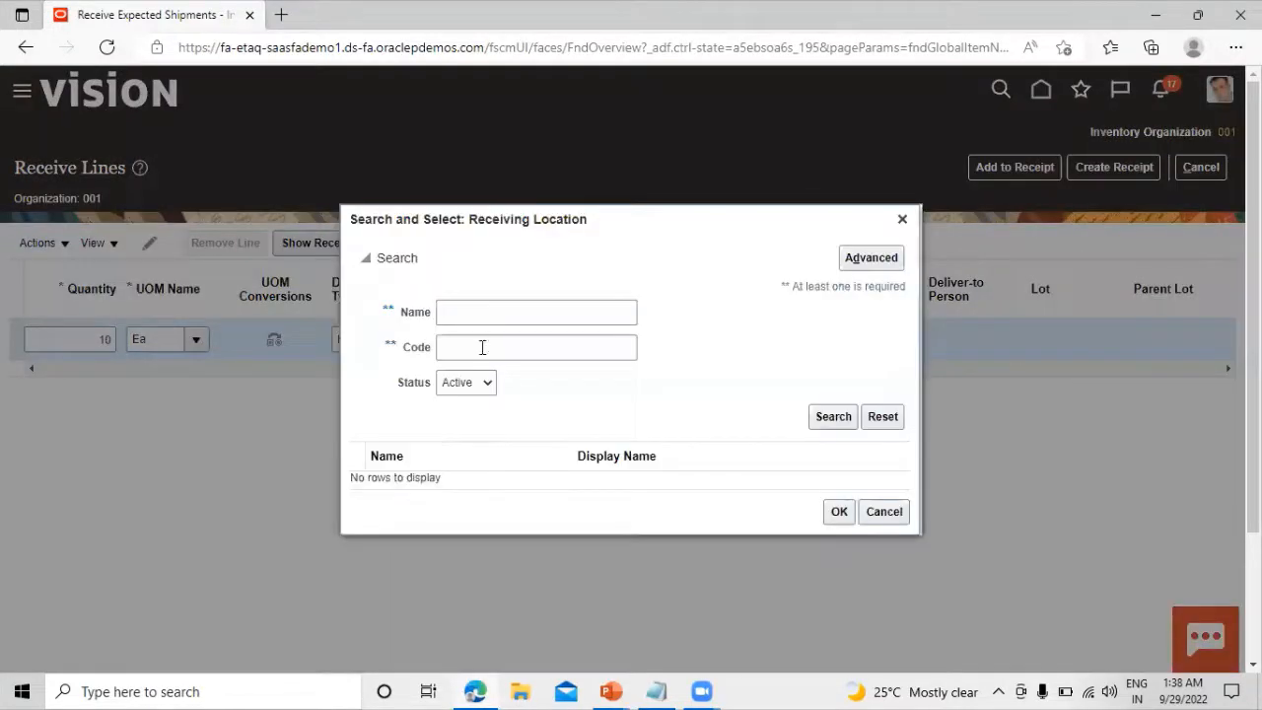
left_click(490, 314)
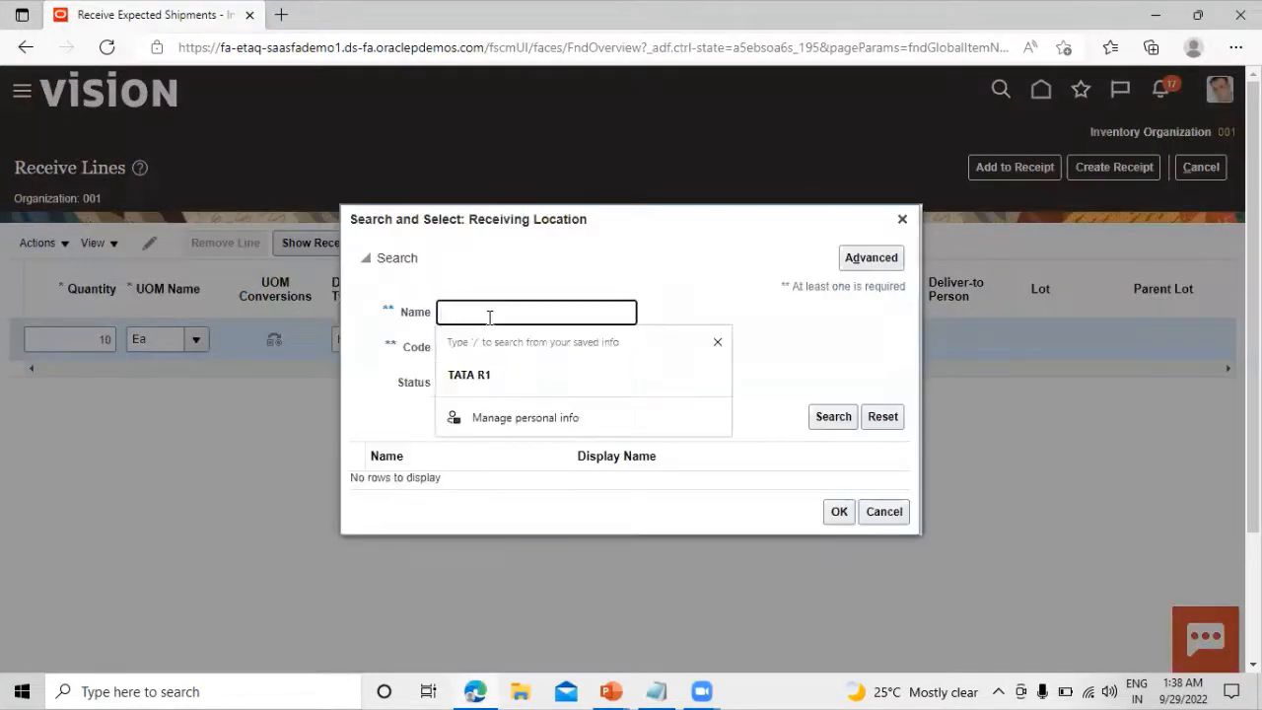
type("tata")
left_click(826, 422)
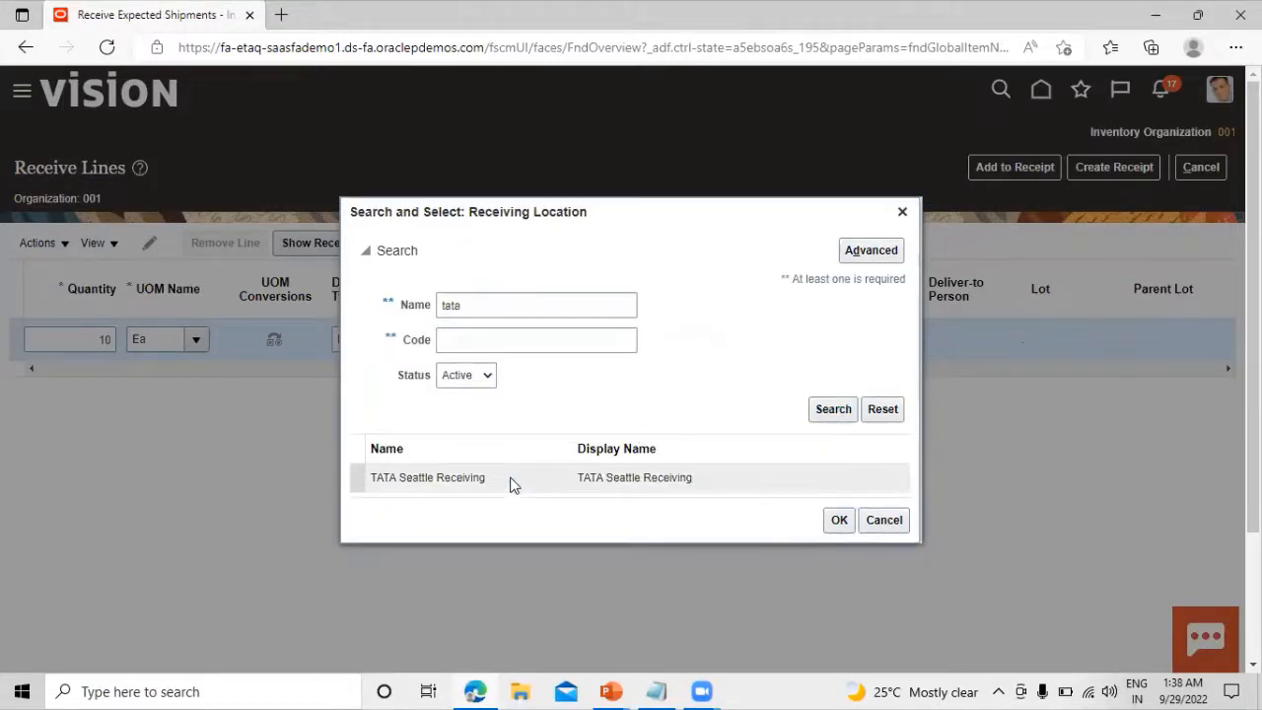
left_click(511, 483)
left_click(838, 519)
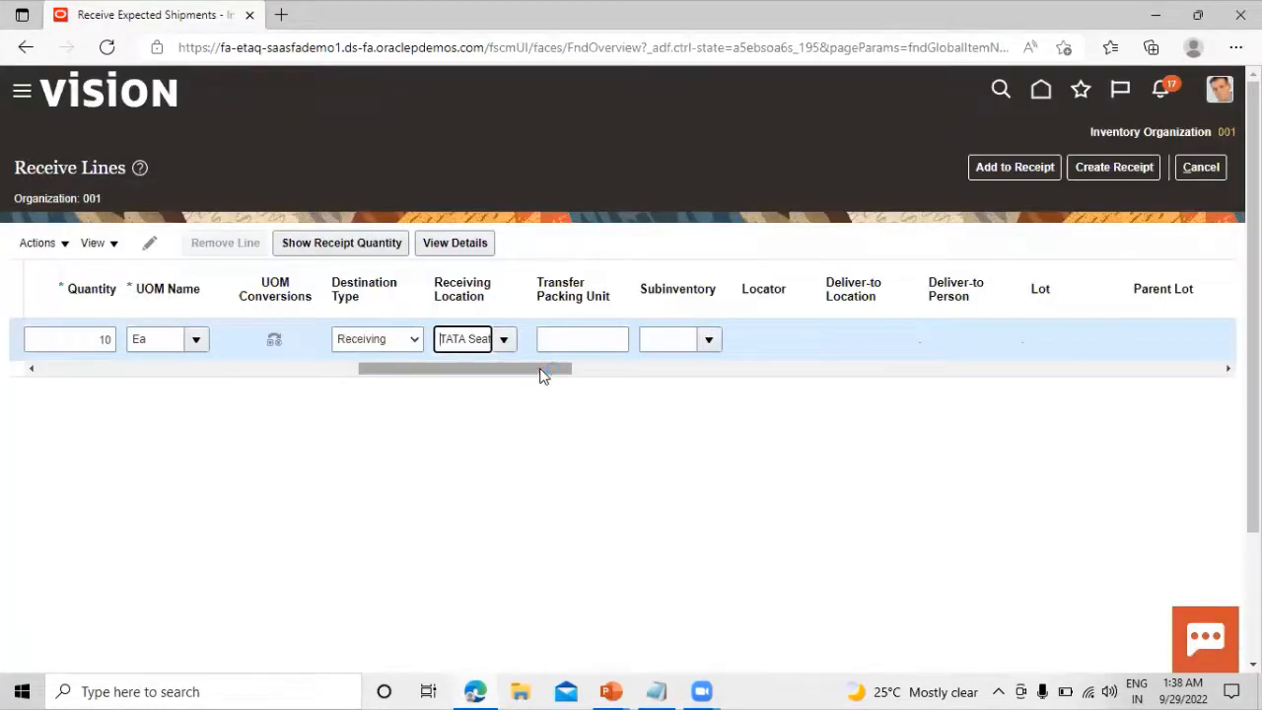
Recheck the line's destination type and create a receipt for it, keeping the chosen receiving location
left_click_drag(542, 371, 572, 373)
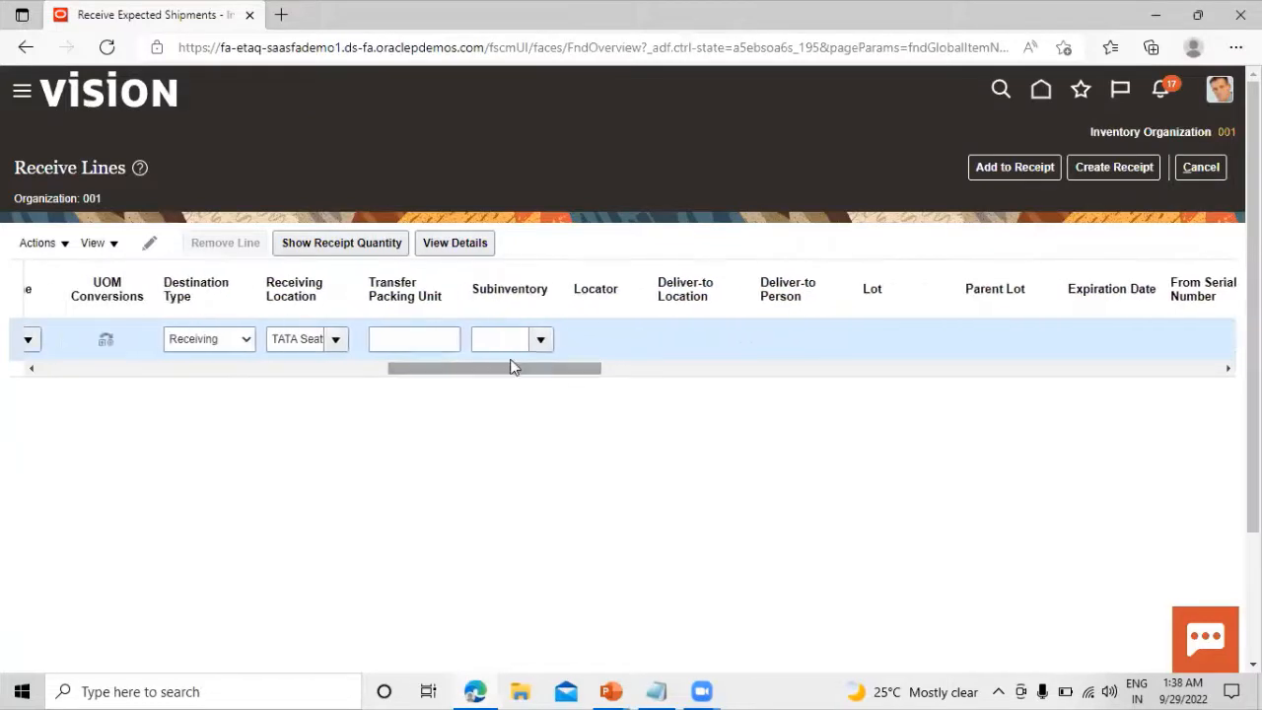
left_click(248, 339)
left_click(248, 339)
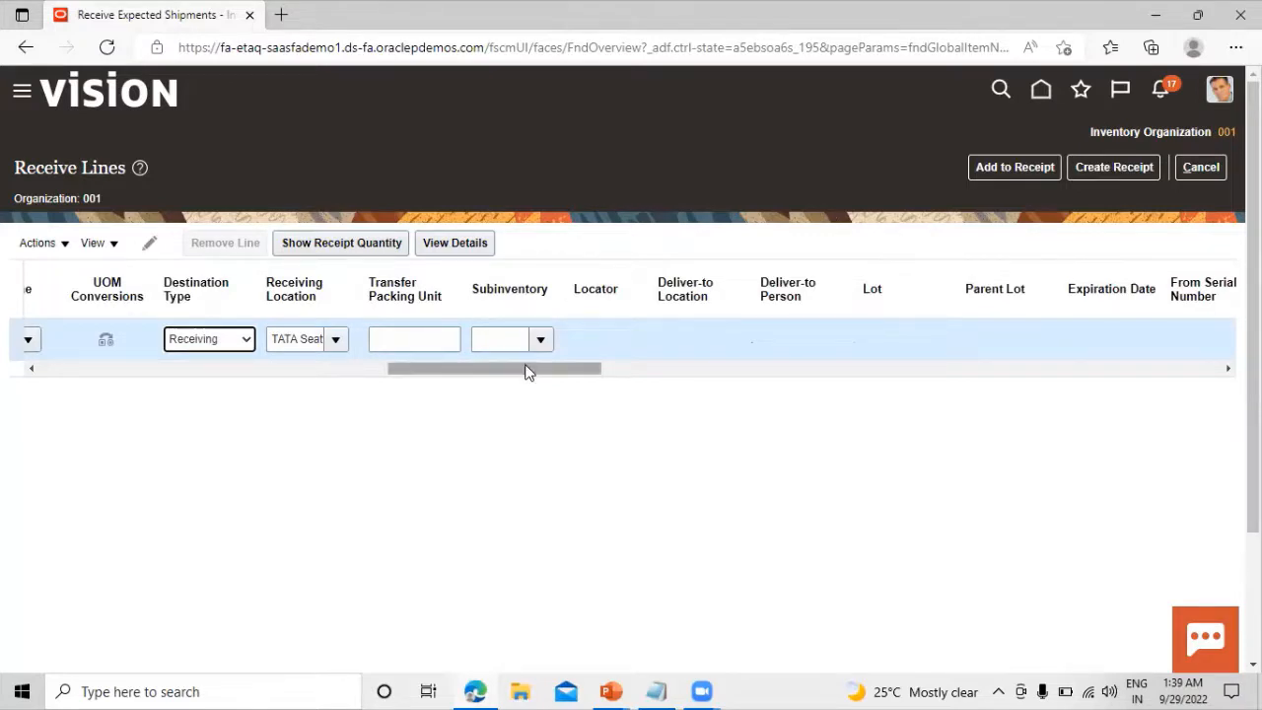
left_click_drag(527, 369, 251, 340)
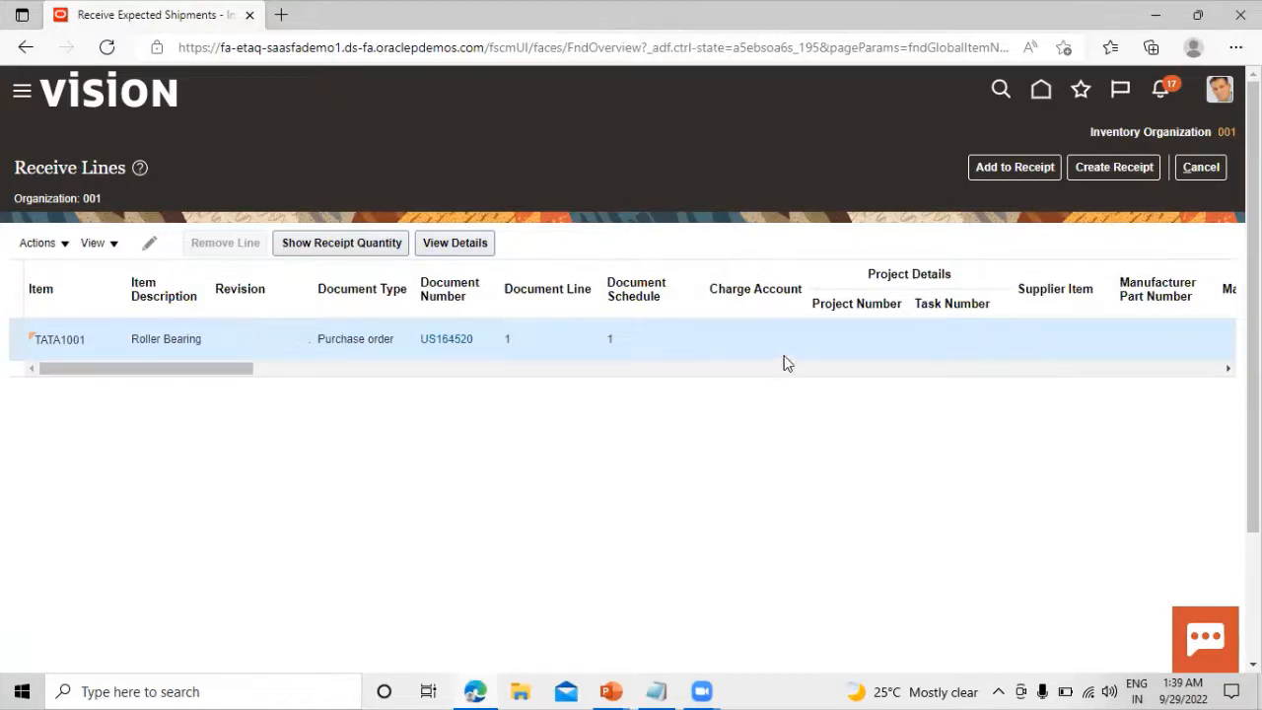
left_click(1117, 169)
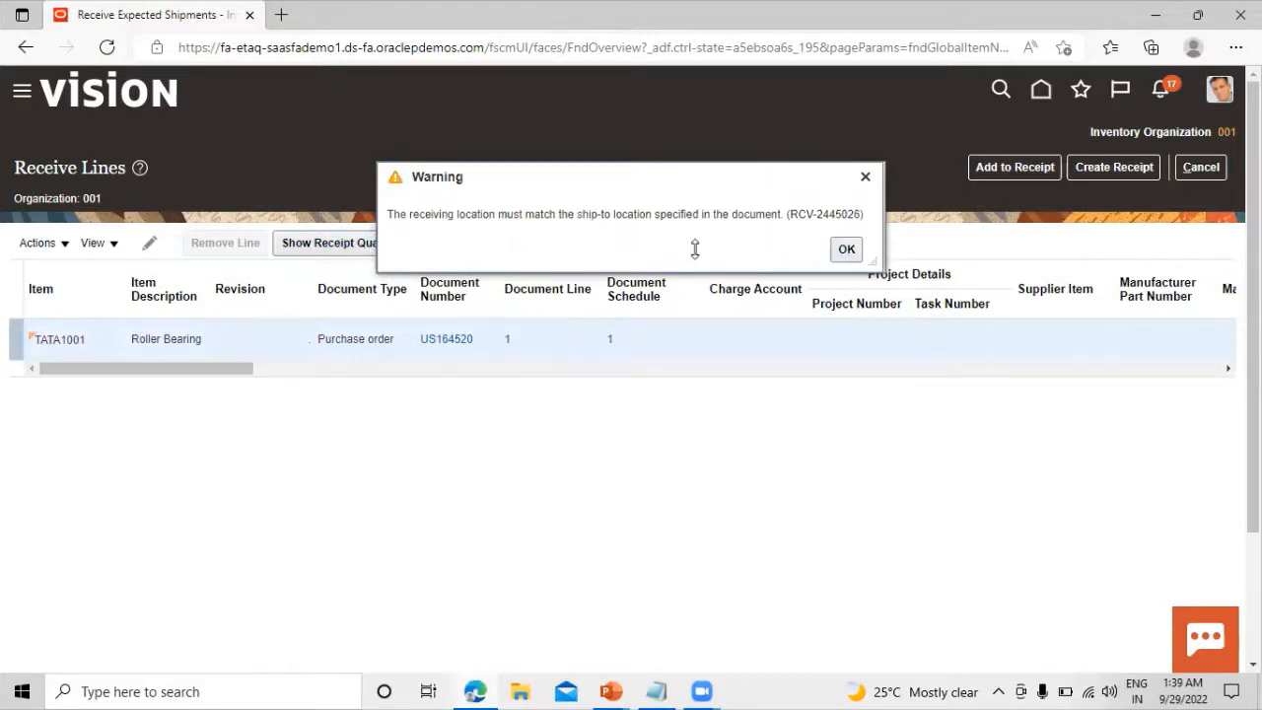
left_click(846, 250)
left_click(1119, 169)
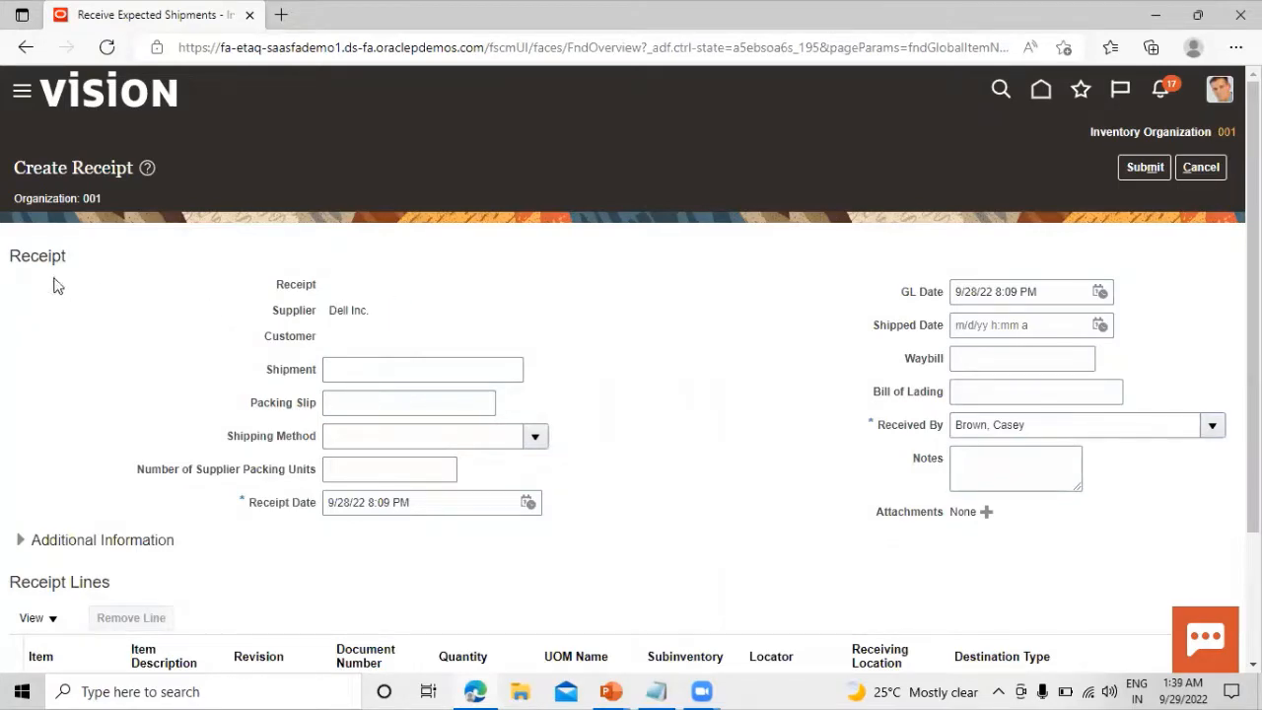
Review the new receipt's header fields and its roller bearing receipt line
scroll(586, 365, "down", 2)
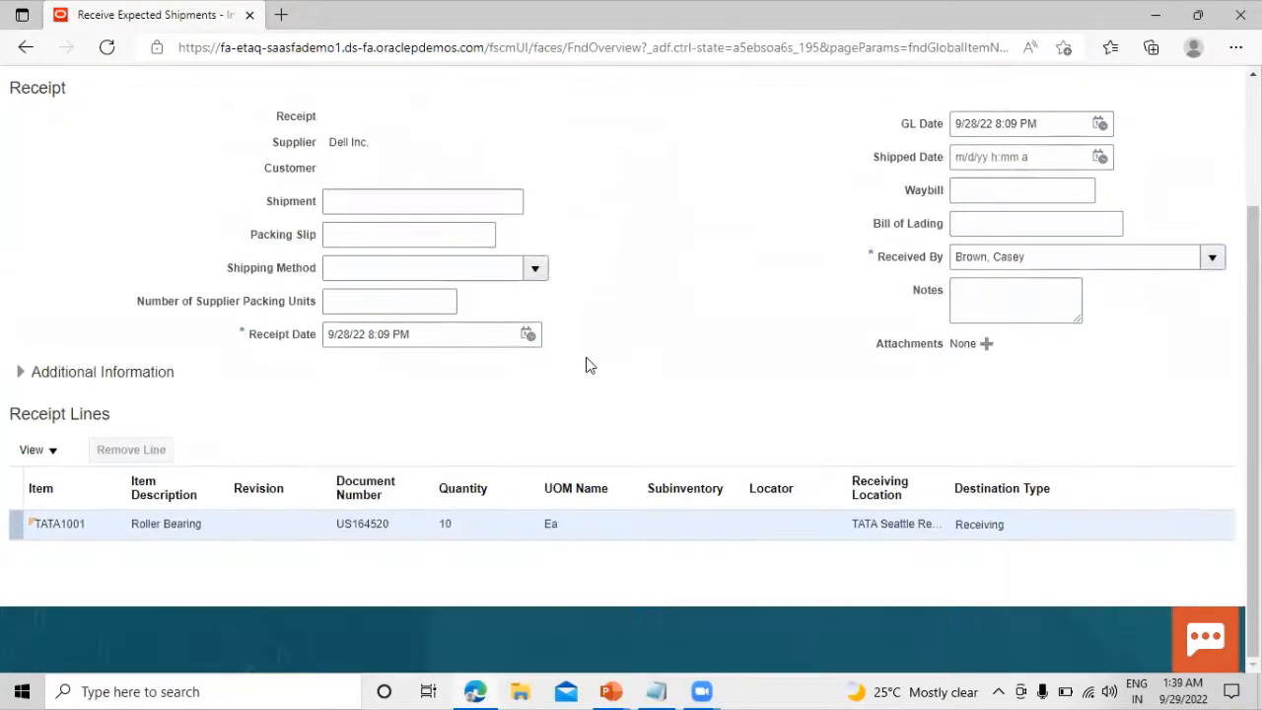
scroll(657, 371, "up", 2)
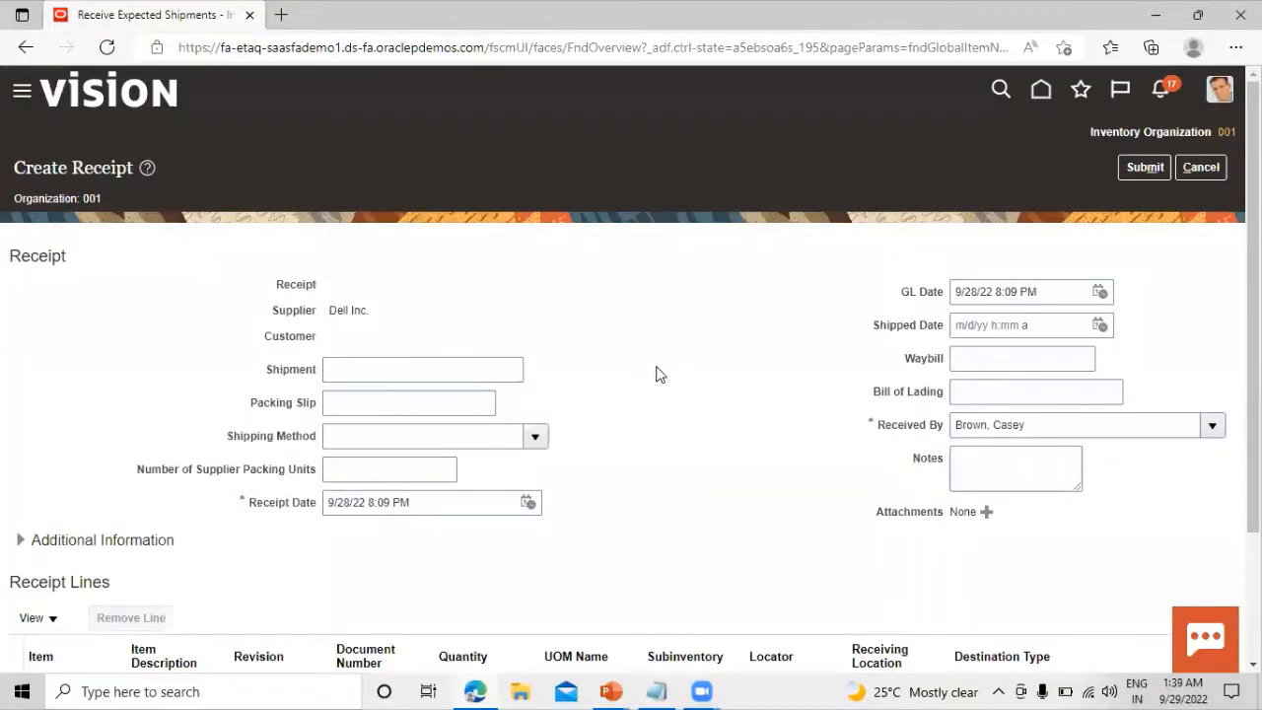
scroll(661, 374, "down", 2)
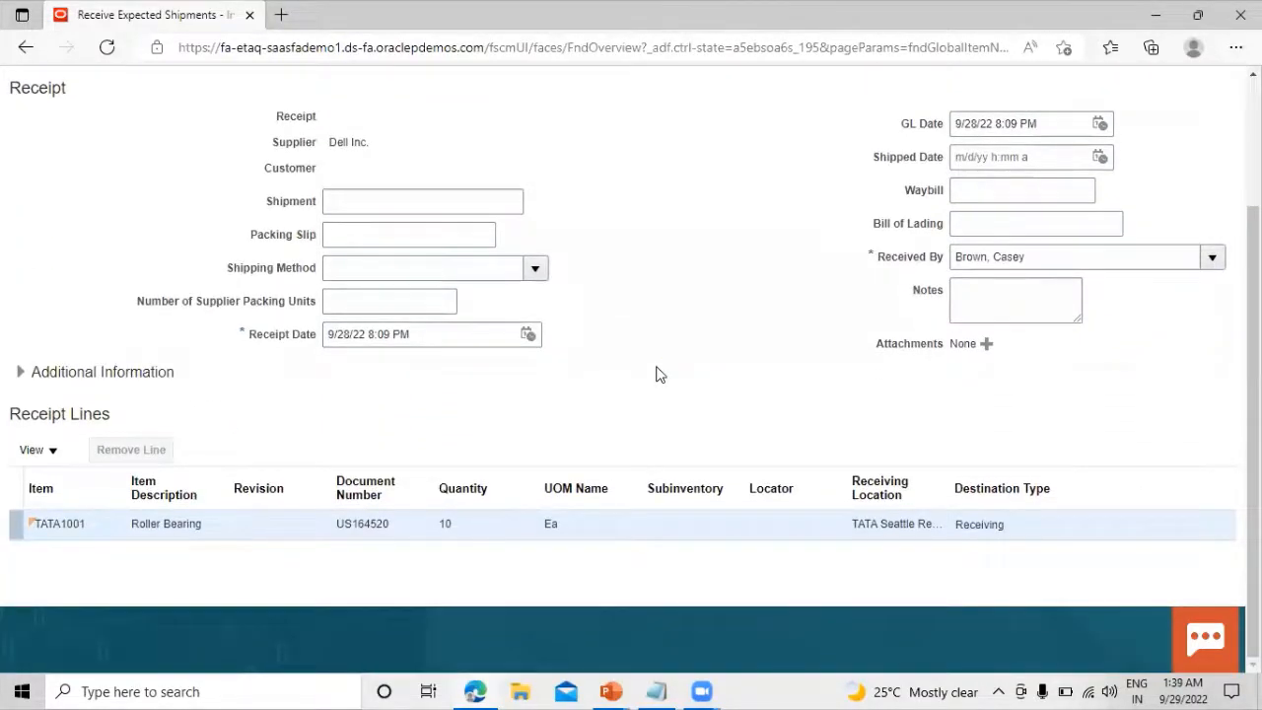
scroll(660, 374, "up", 1)
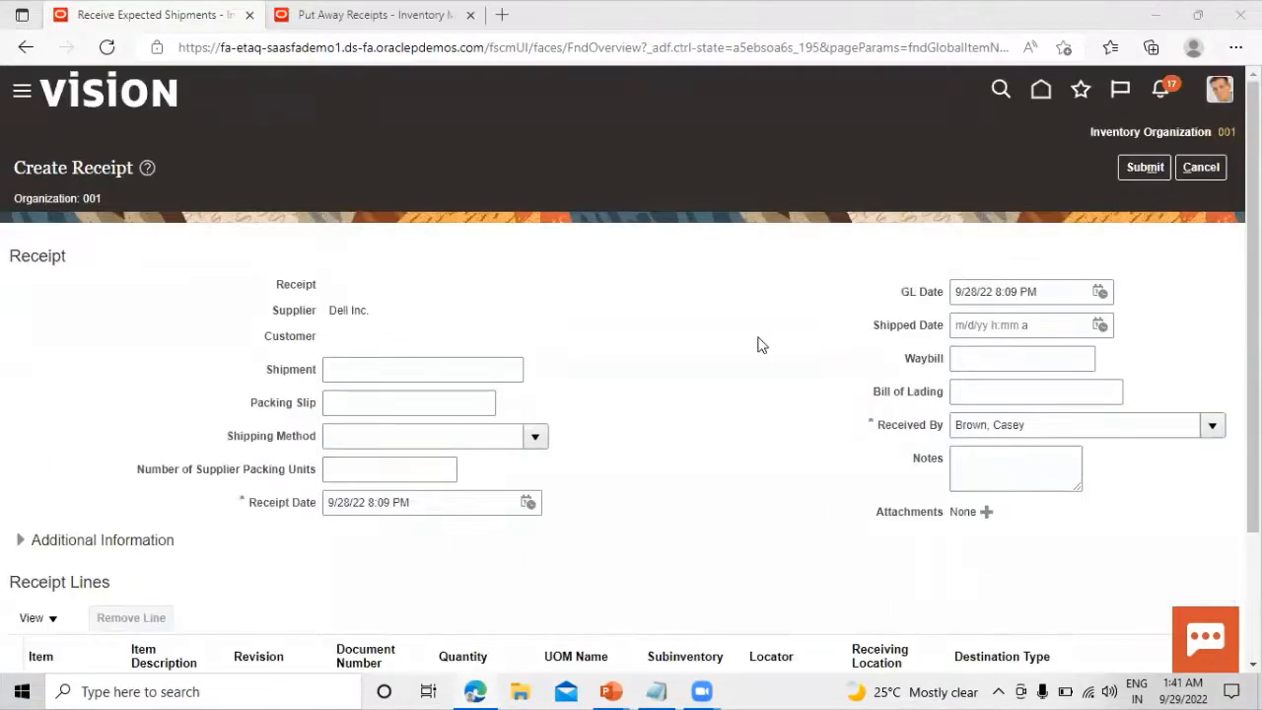
scroll(755, 344, "down", 2)
scroll(755, 344, "up", 2)
scroll(758, 345, "down", 2)
scroll(764, 330, "up", 2)
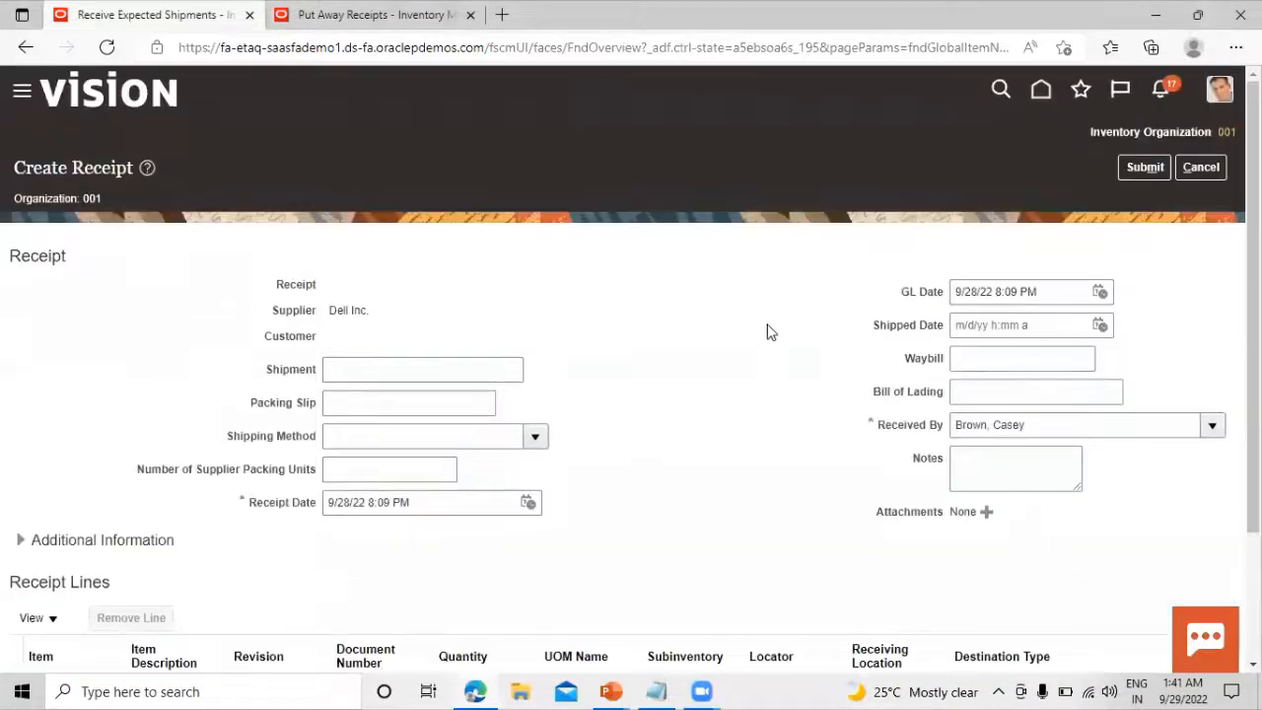
Submit the receipt and highlight its receipt number in the confirmation before closing it
left_click(1145, 167)
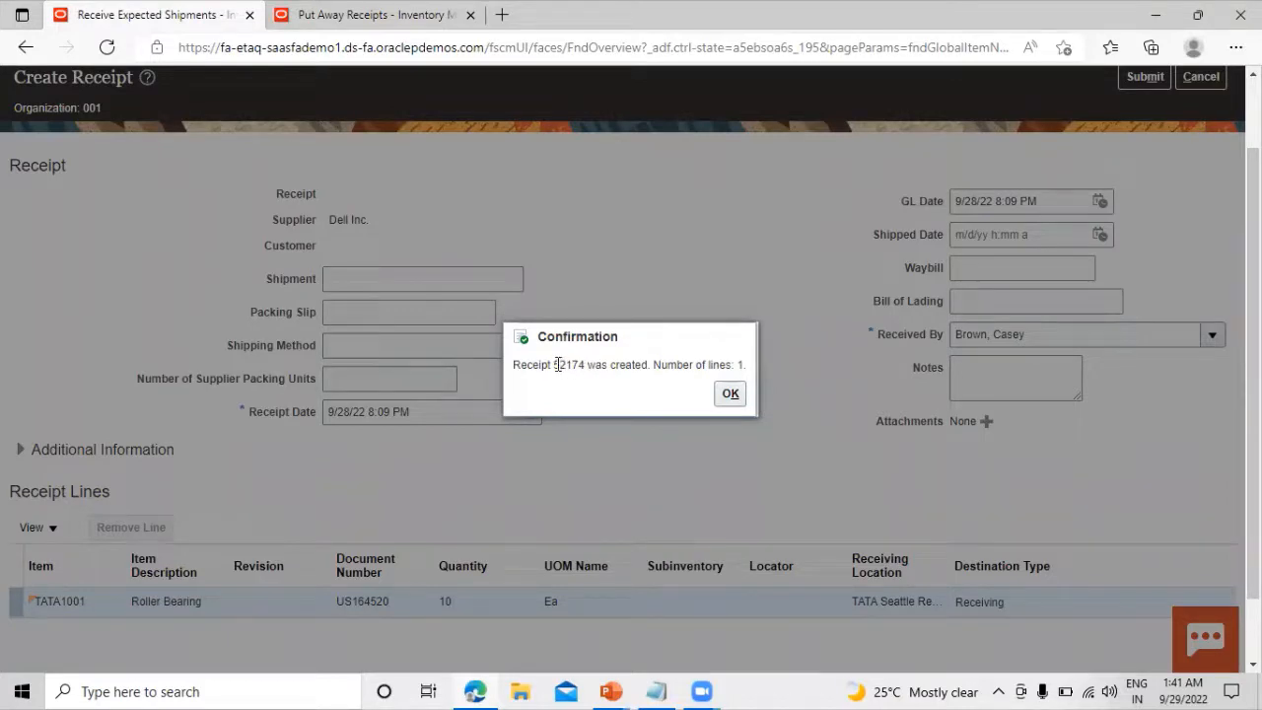
left_click_drag(555, 365, 592, 373)
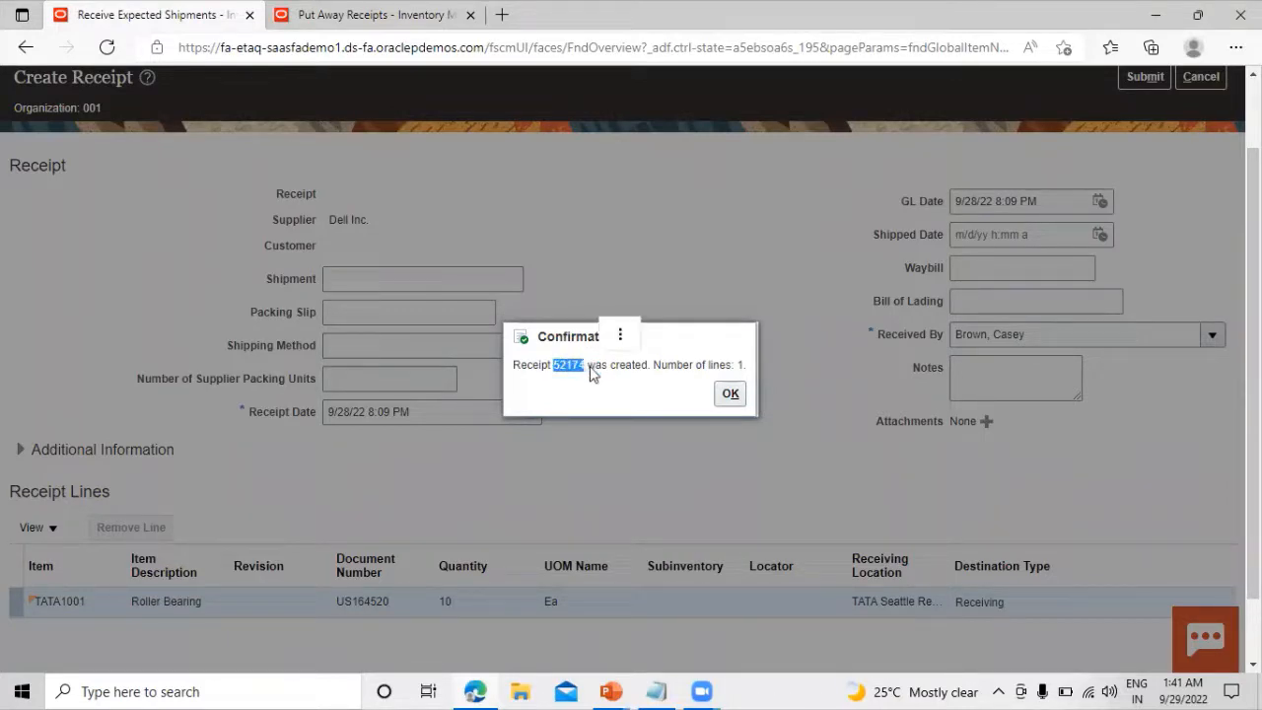
left_click(729, 393)
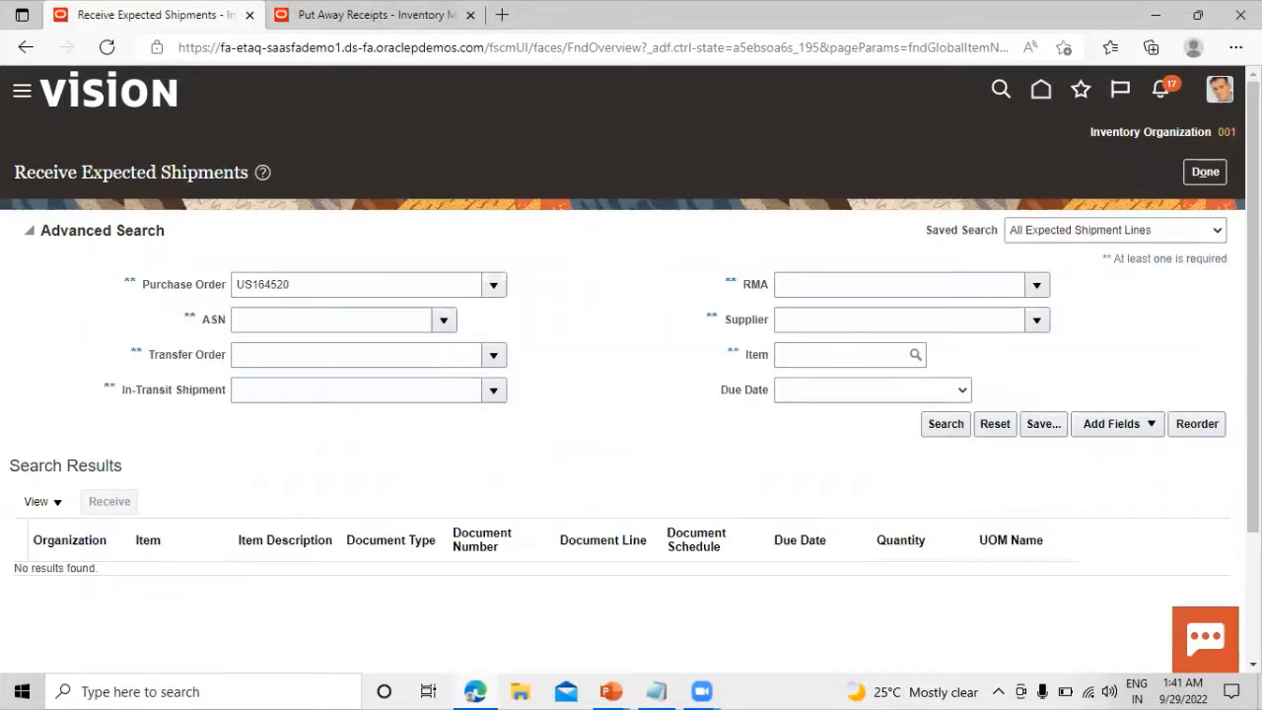
Leave the expected shipments page and open Manage Item Quantities from the Inventory tasks
left_click(1201, 172)
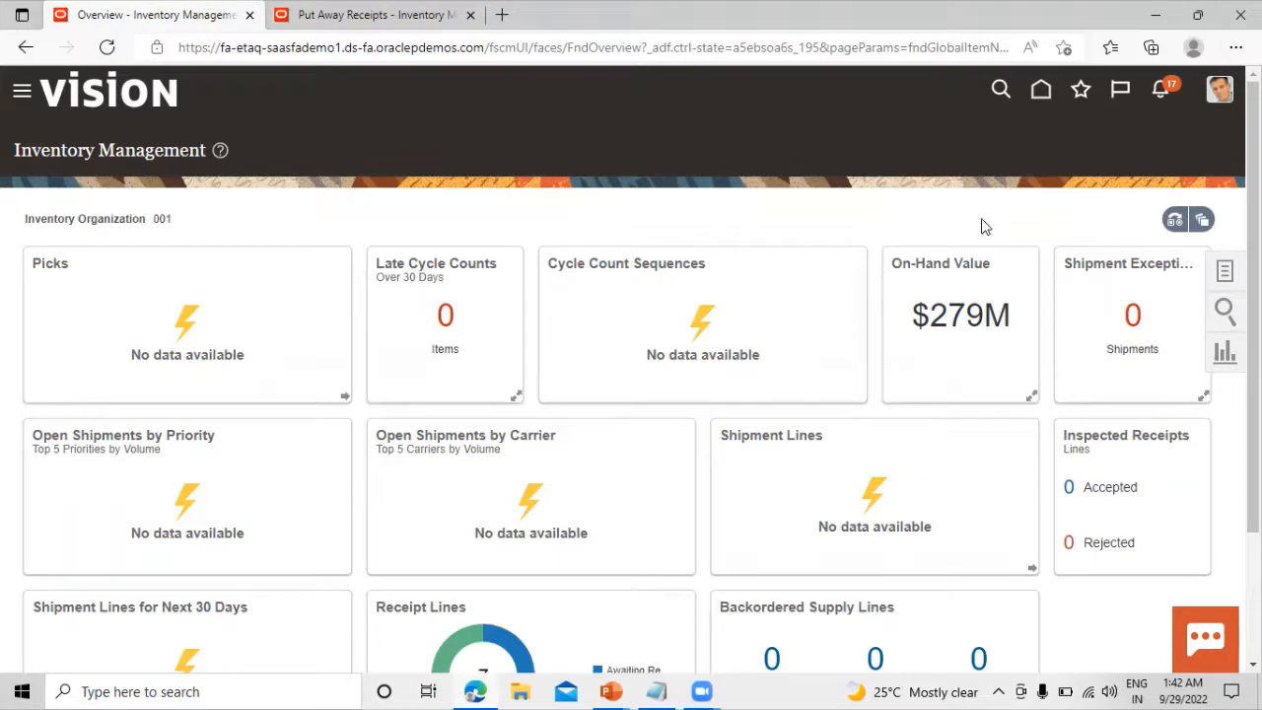
left_click(1224, 274)
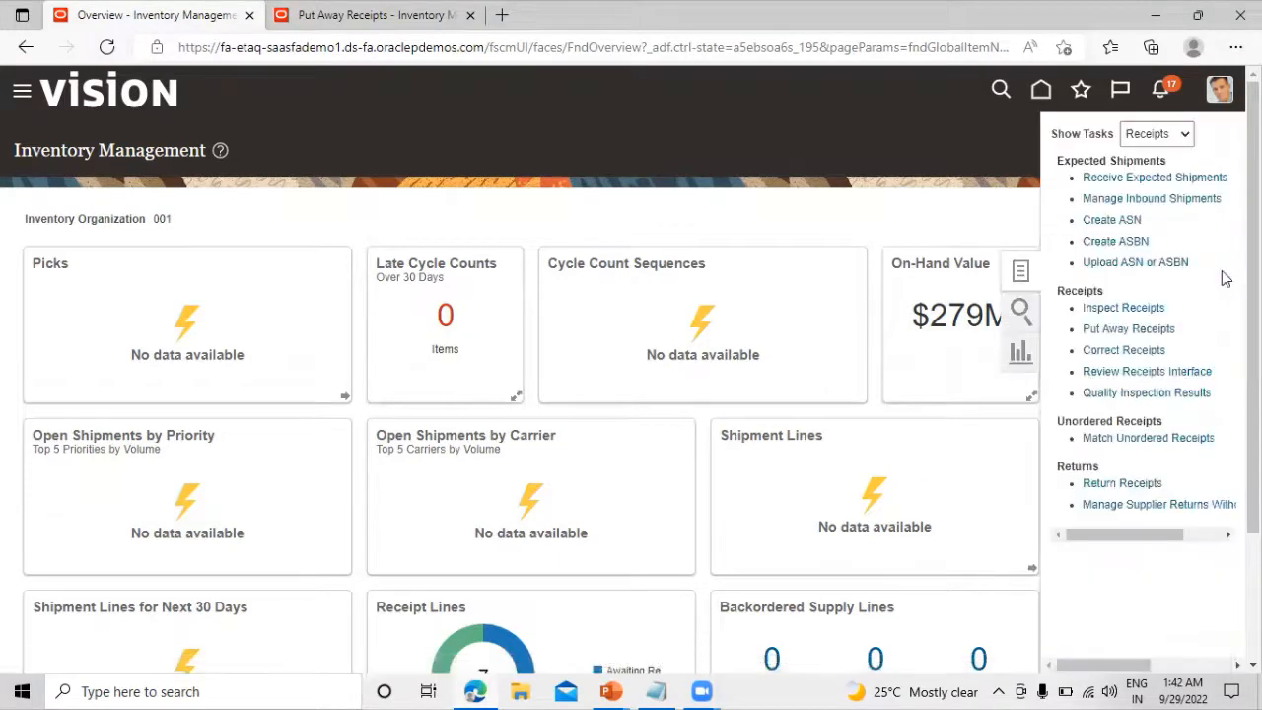
left_click(1178, 138)
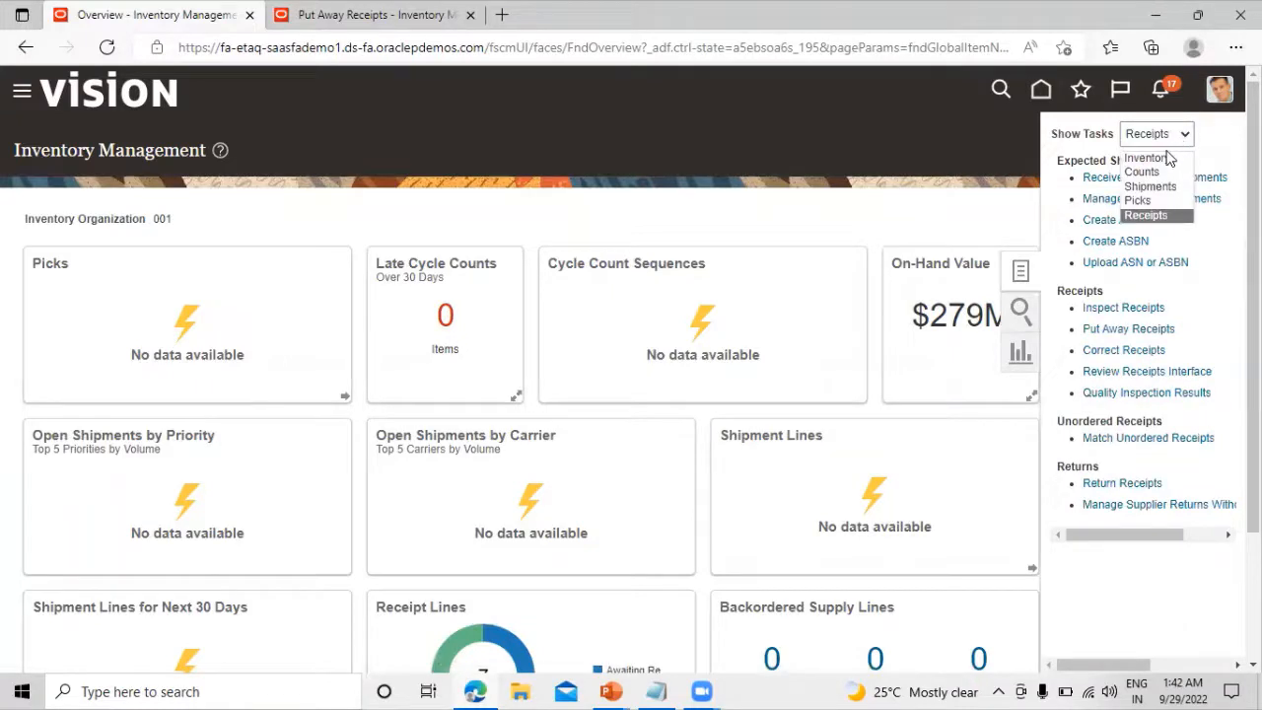
left_click(1166, 157)
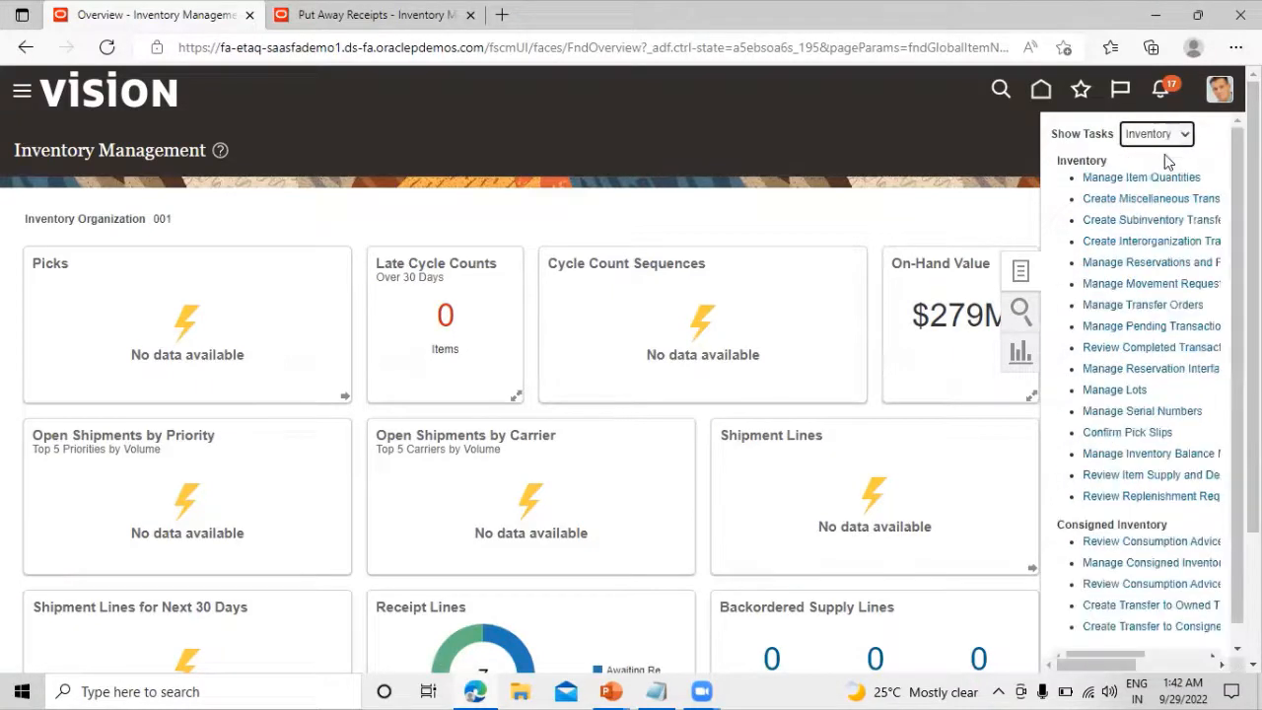
left_click(1147, 178)
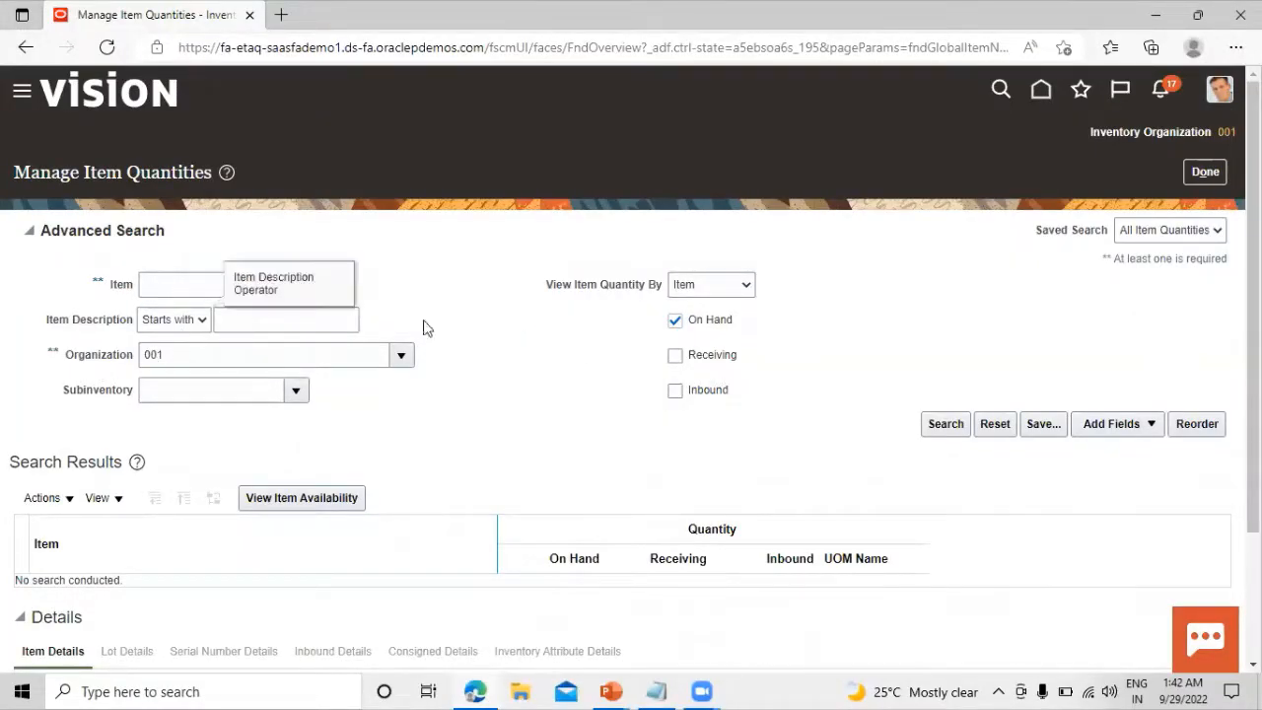
Look up only the receiving quantity of item TATA1001 in organization 001 and close the item quantities page
left_click(675, 357)
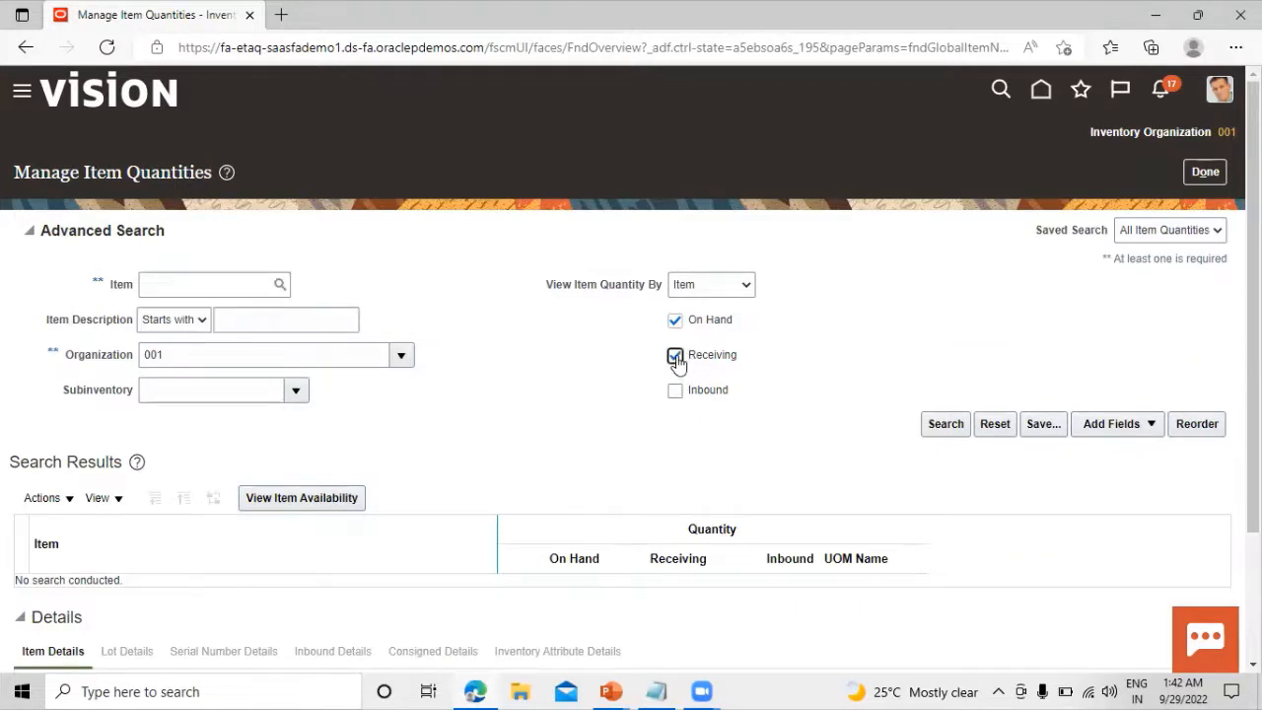
left_click(675, 320)
left_click(235, 286)
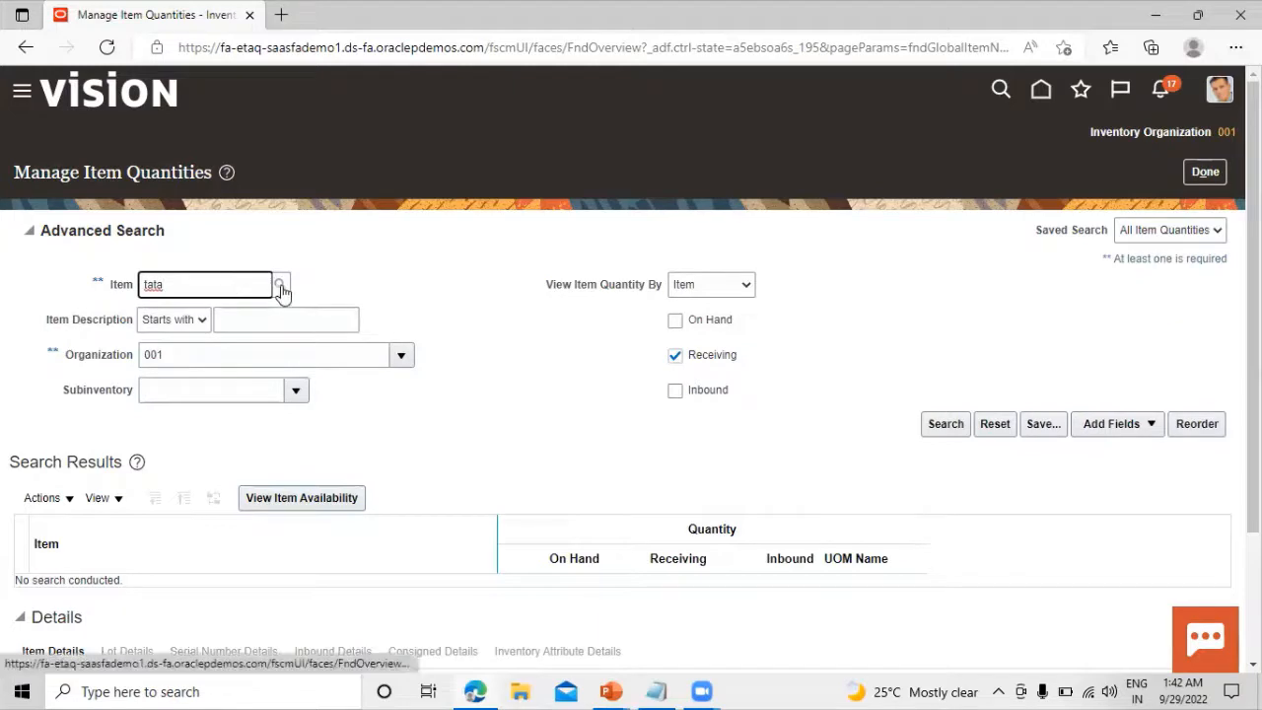
left_click(332, 290)
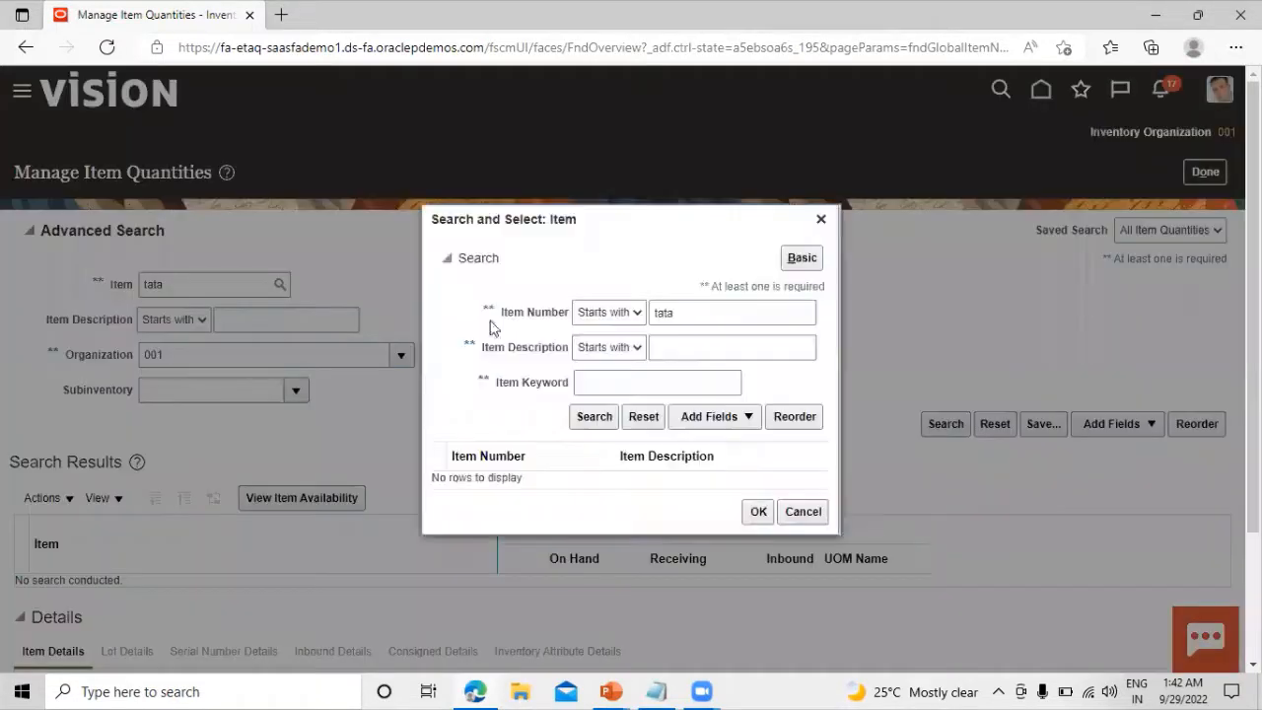
left_click(593, 418)
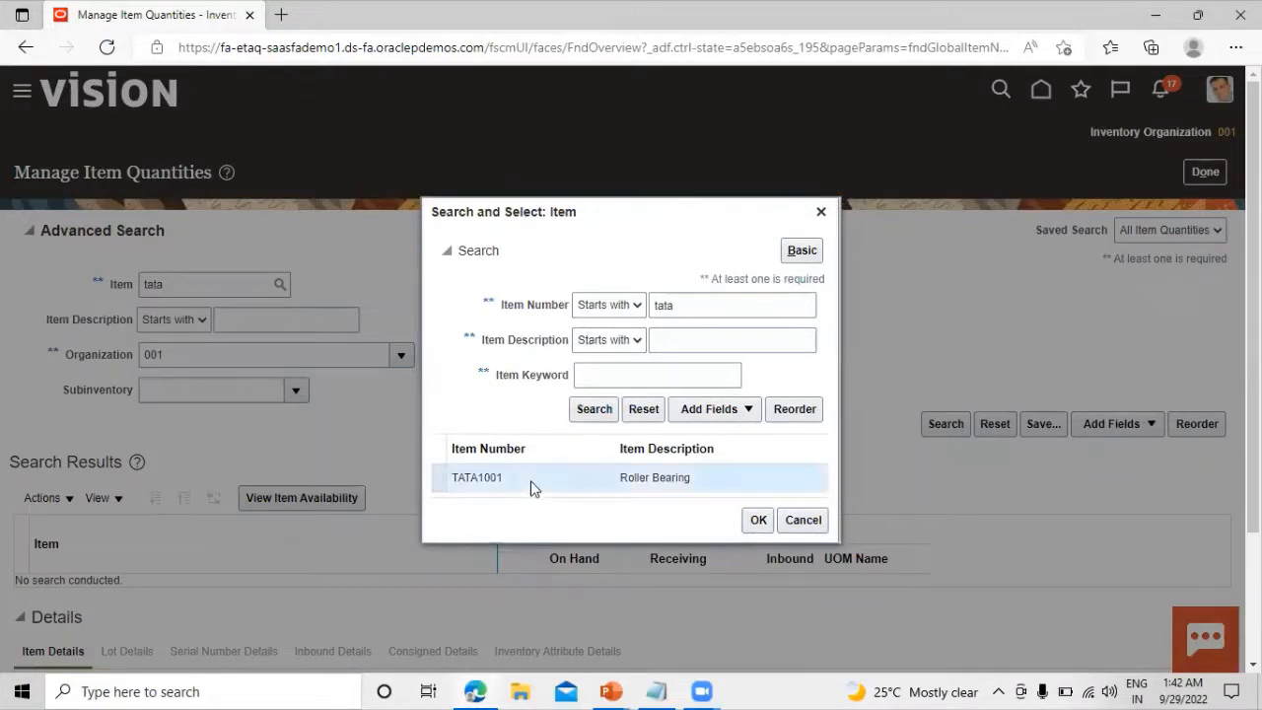
left_click(757, 520)
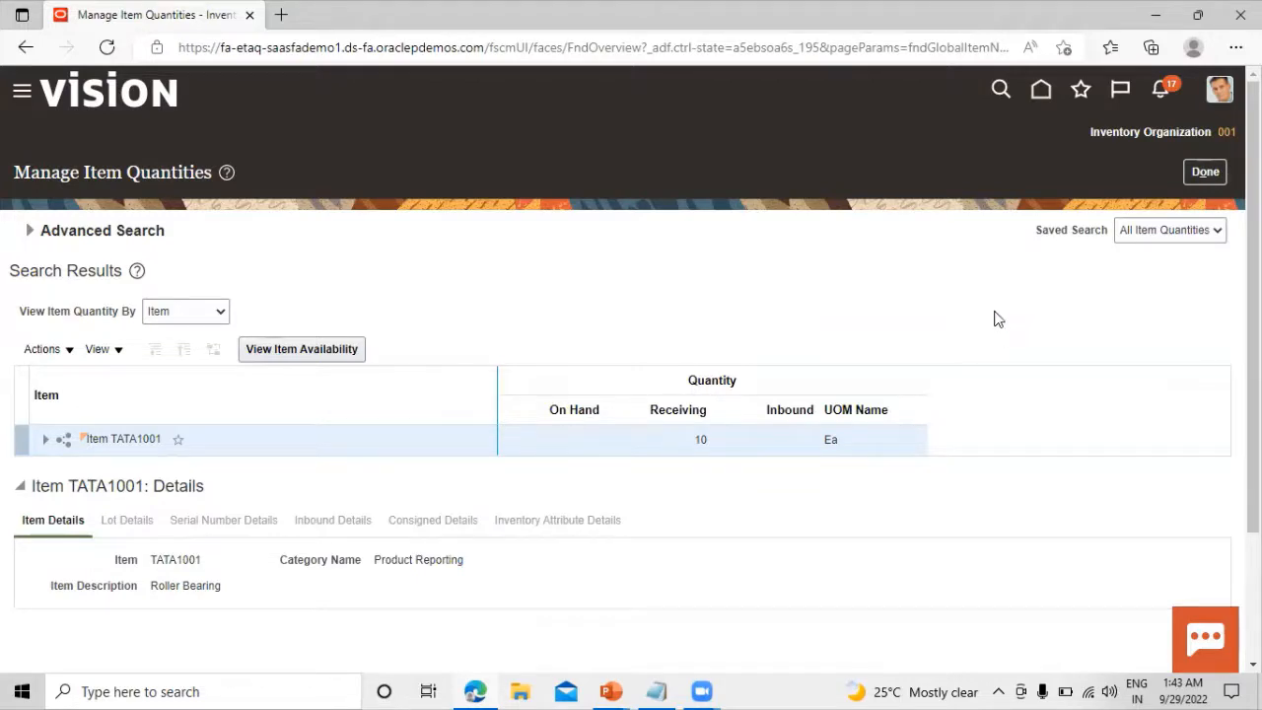
left_click(1205, 172)
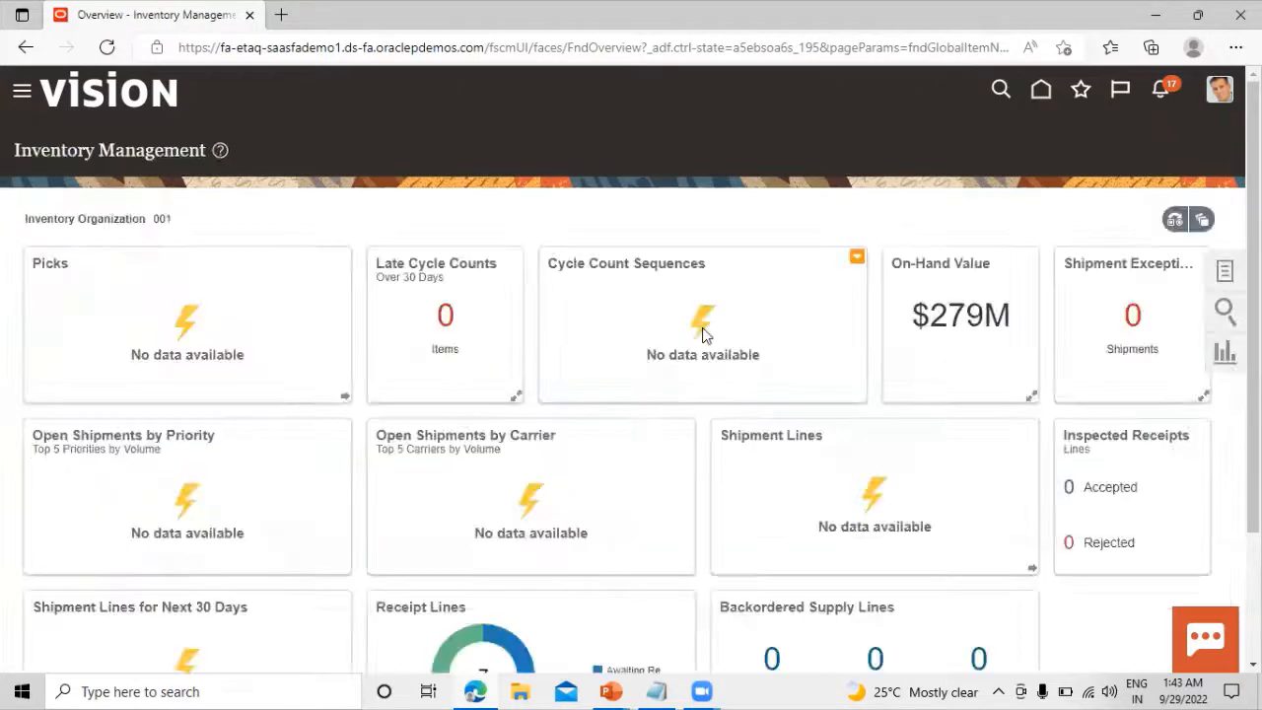
Open Put Away Receipts from the Receipts tasks and search for the new roller bearing receipt by its receipt number
left_click(1224, 273)
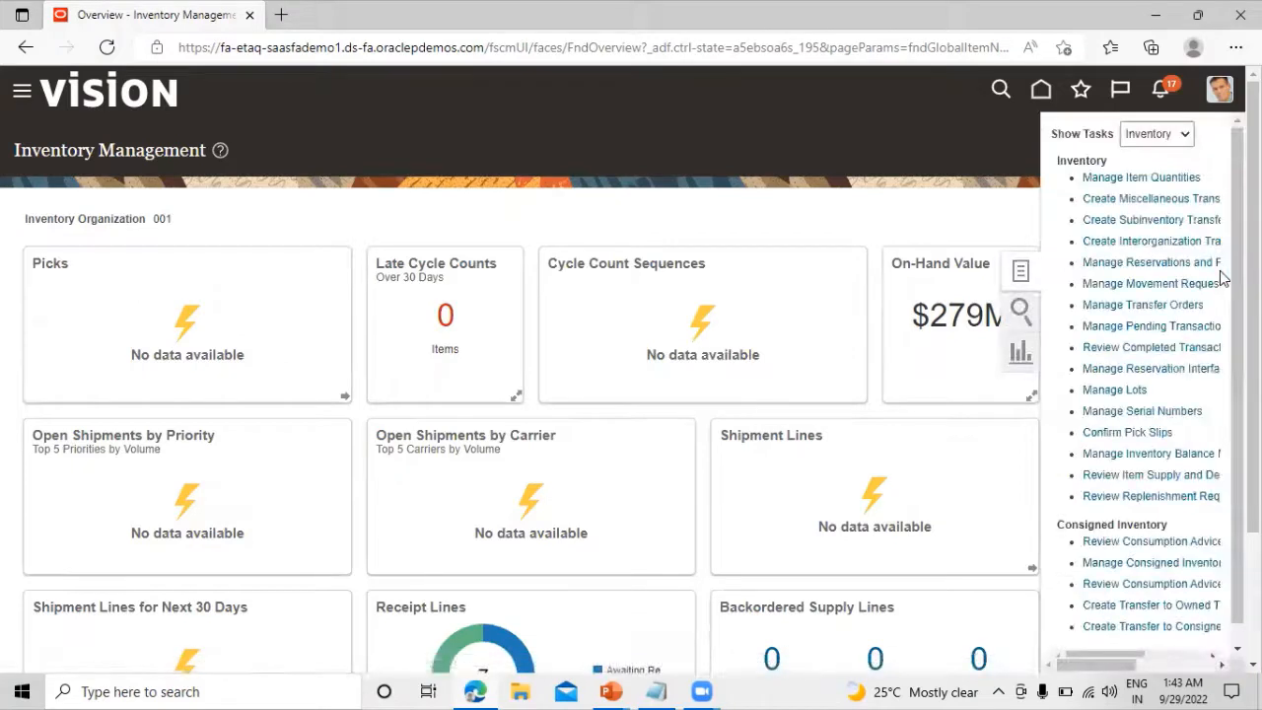
left_click(1176, 135)
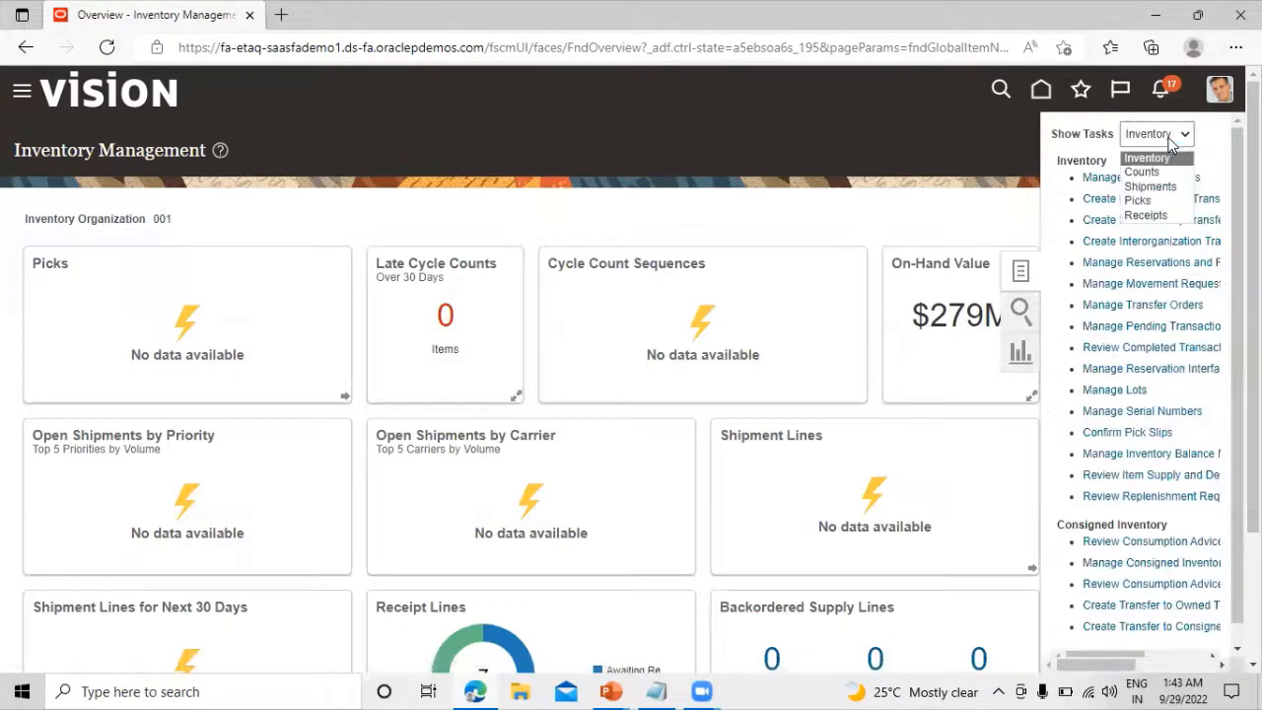
left_click(1156, 215)
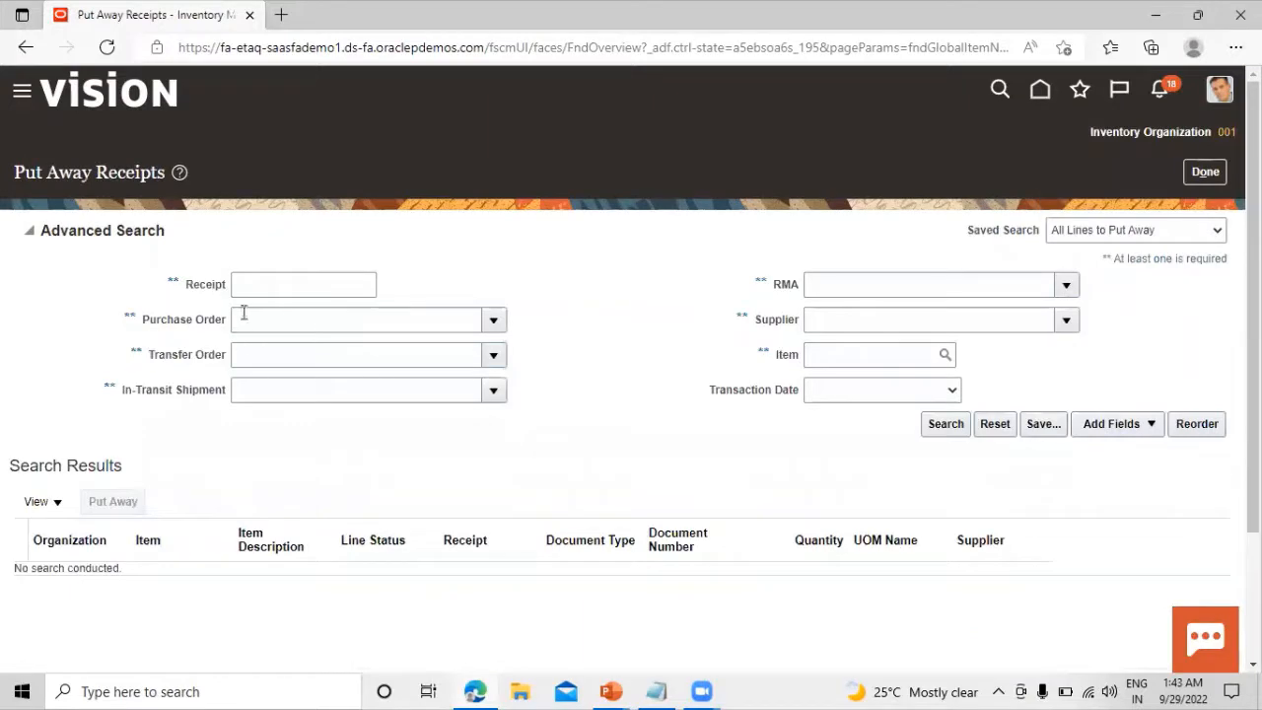
left_click(288, 284)
type("52174")
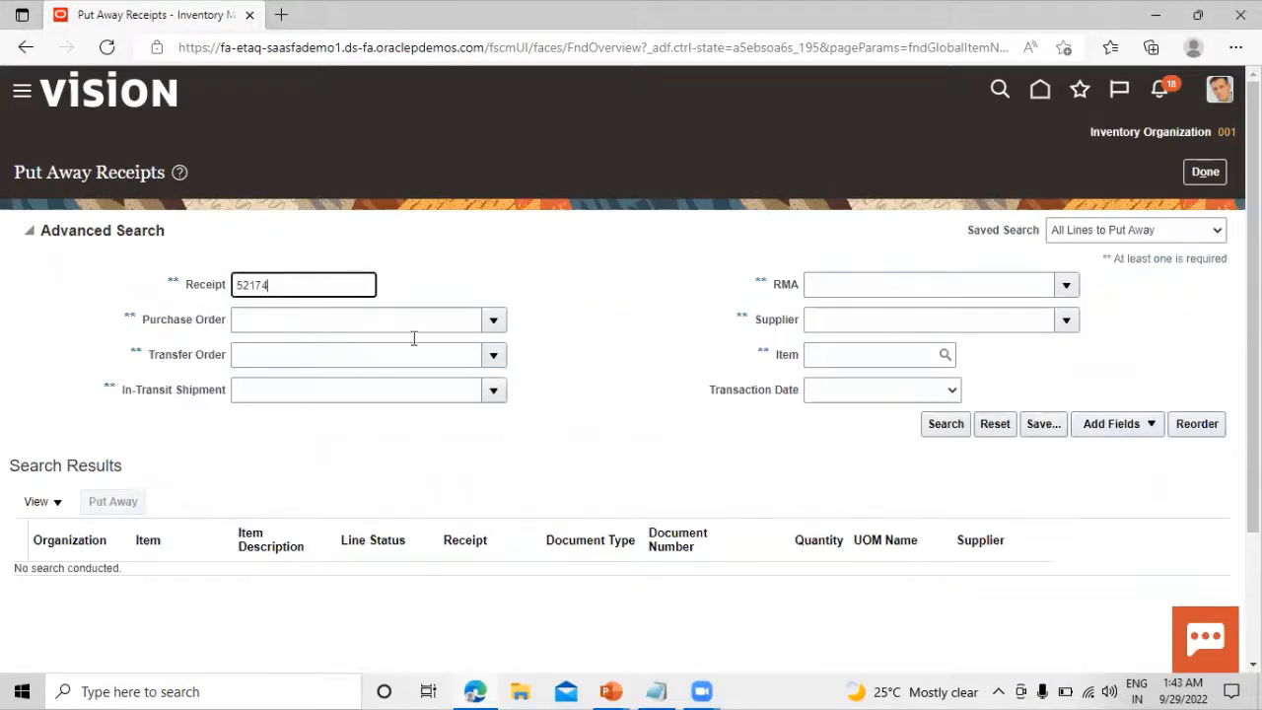
left_click(947, 434)
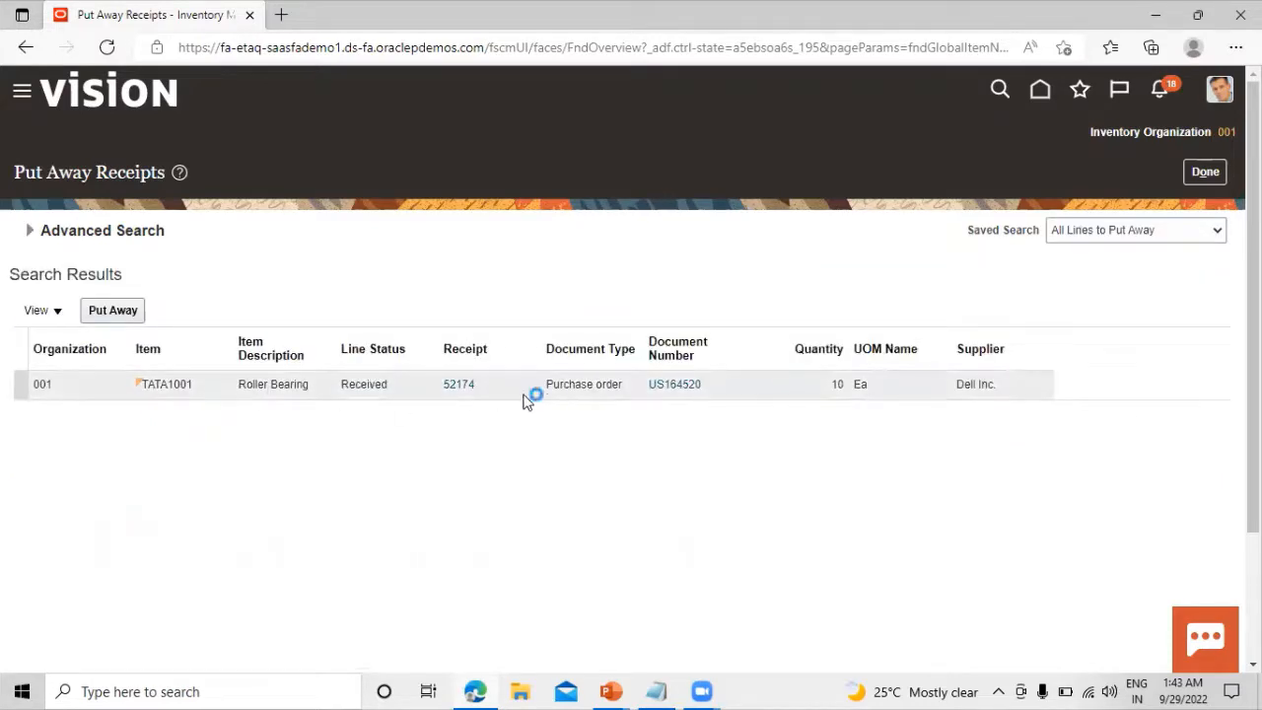
Select the received TATA1001 roller bearing line and open it for put away
left_click(838, 384)
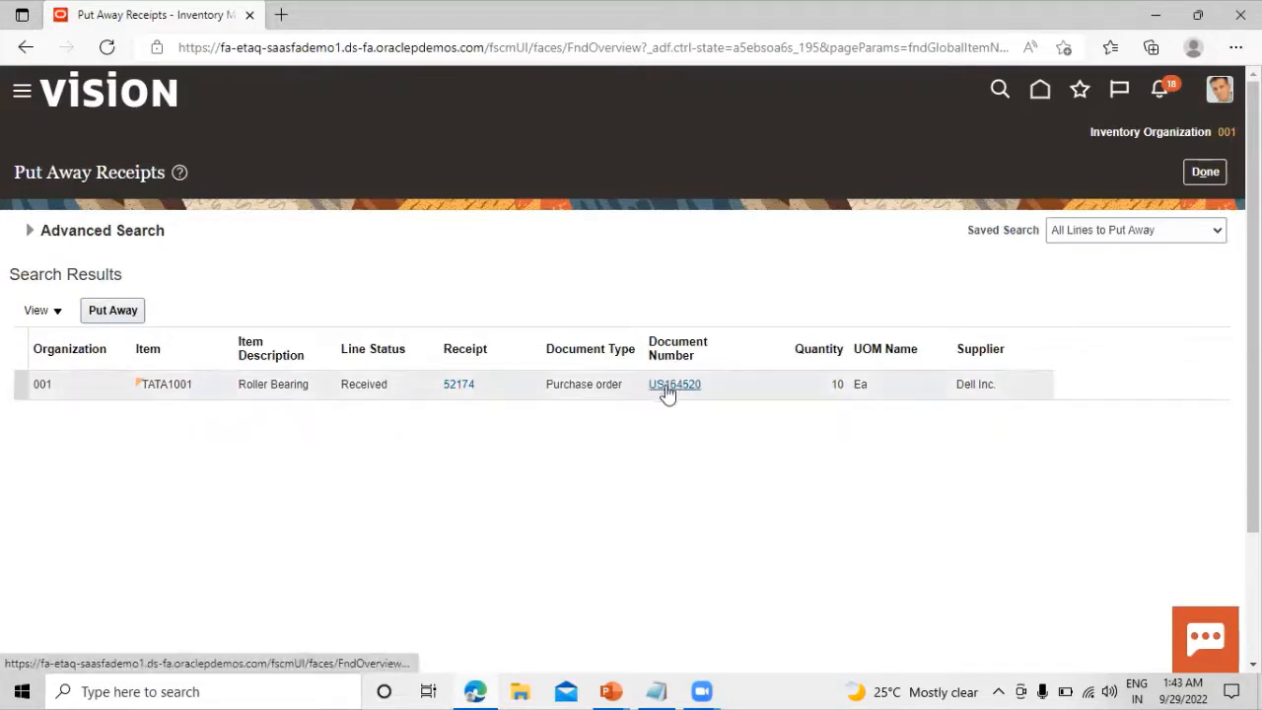
left_click(14, 385)
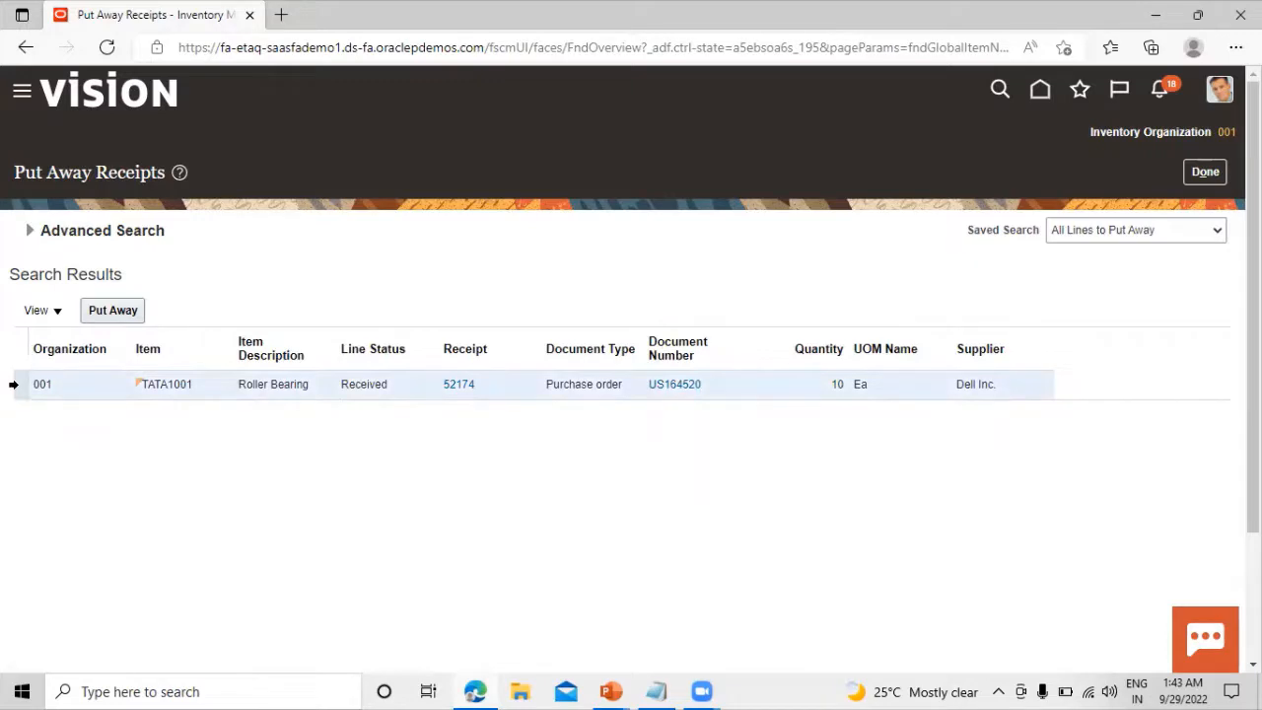
left_click(116, 312)
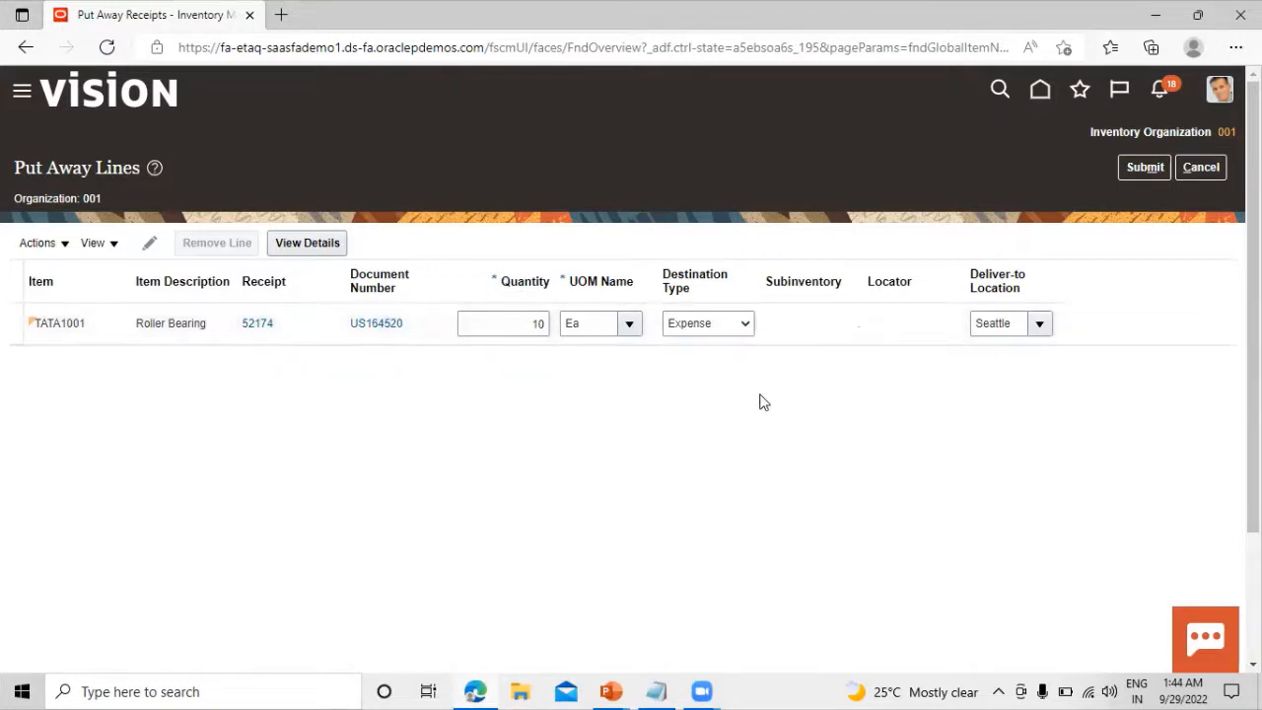
Check the line's destination type options, keep Expense, submit the put away transaction and leave the put away page
left_click(722, 317)
left_click(723, 322)
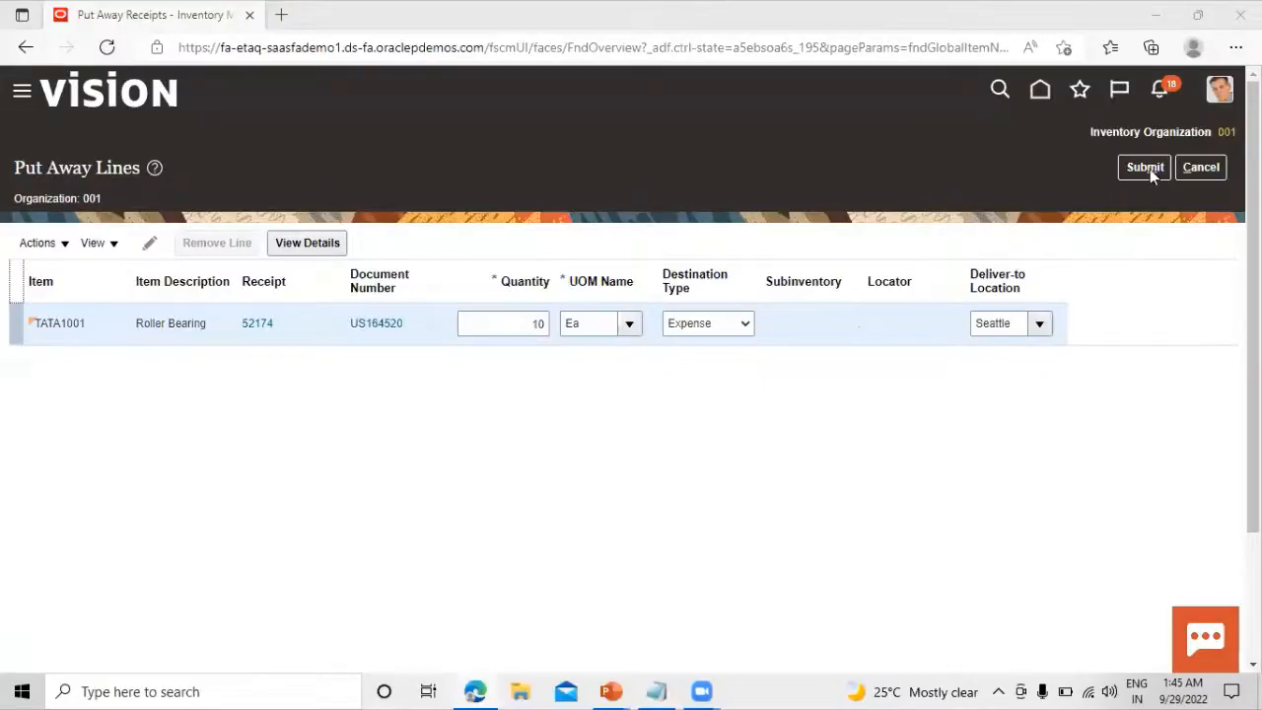
left_click(1146, 167)
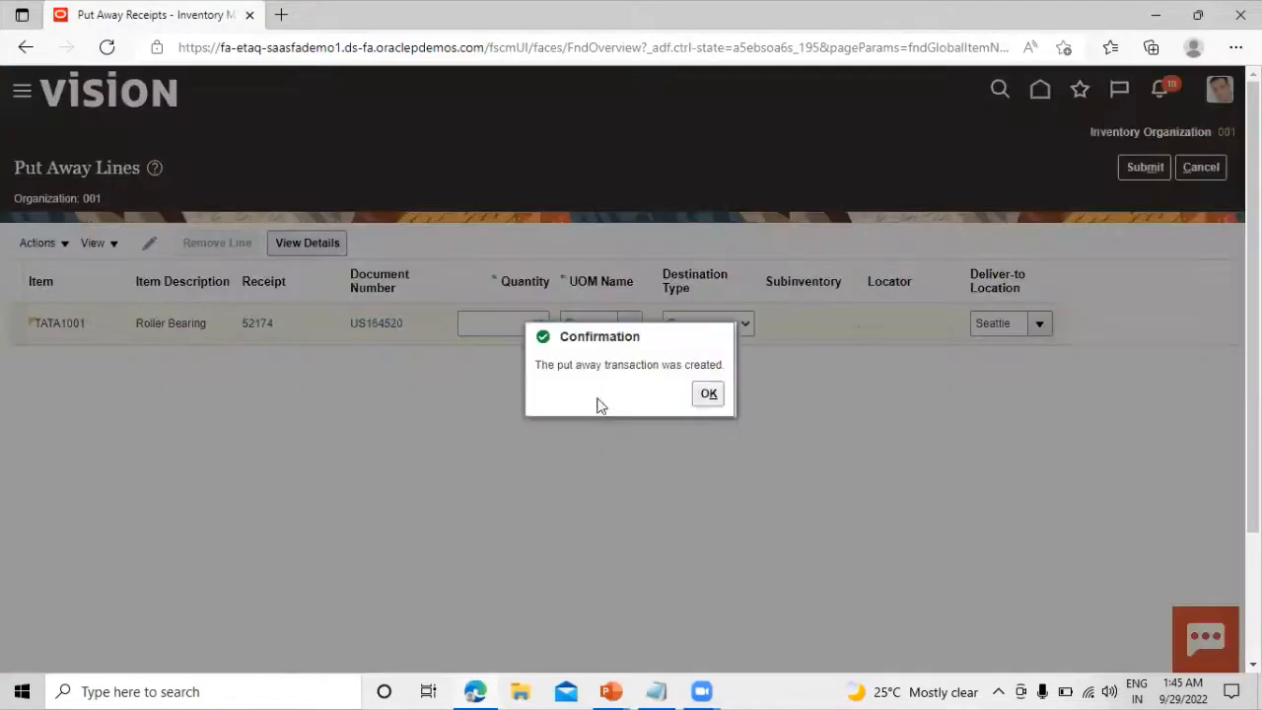
left_click(707, 394)
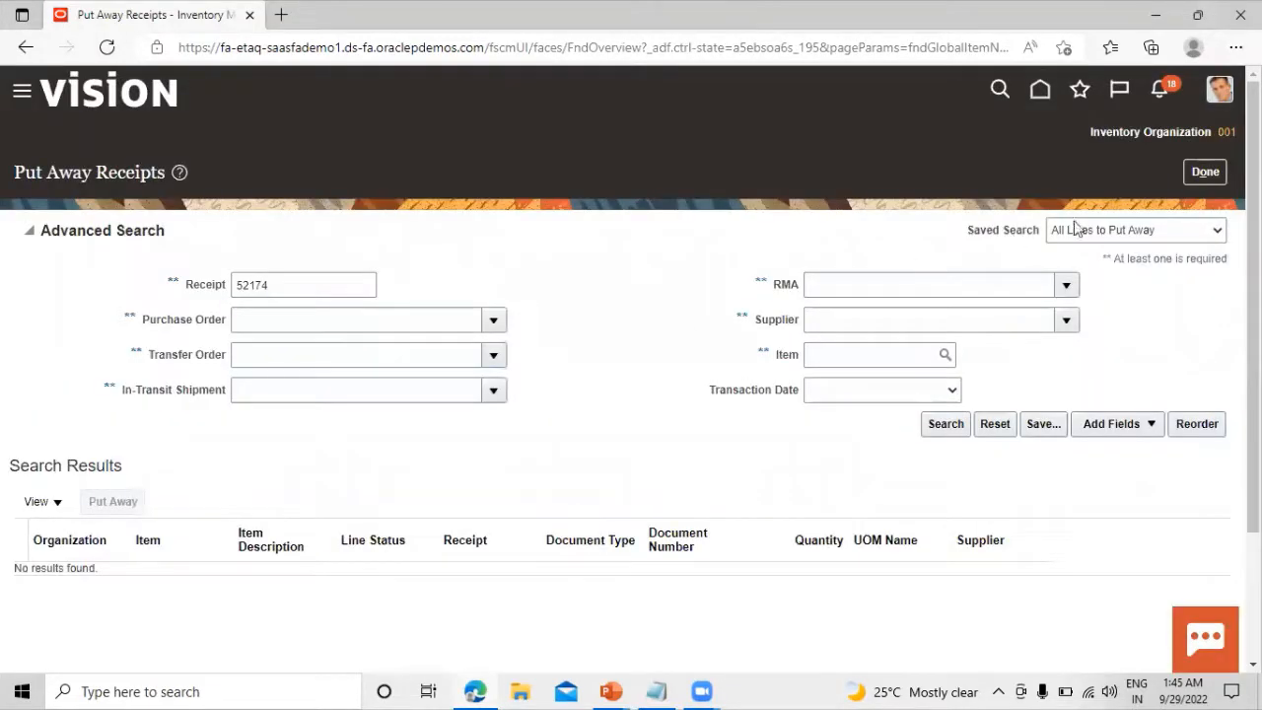
left_click(1213, 173)
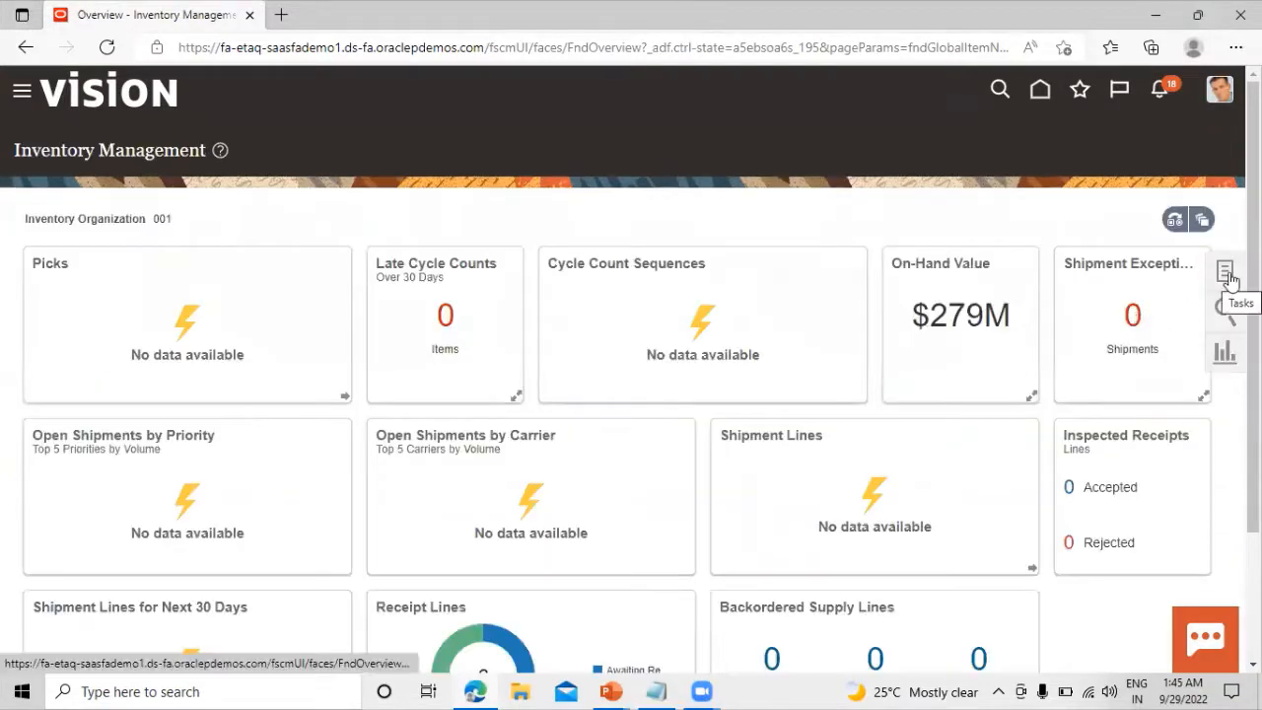
Open Manage Item Quantities from the Inventory tasks, search items for "tata" and pick TATA1001 as the search item
left_click(1226, 273)
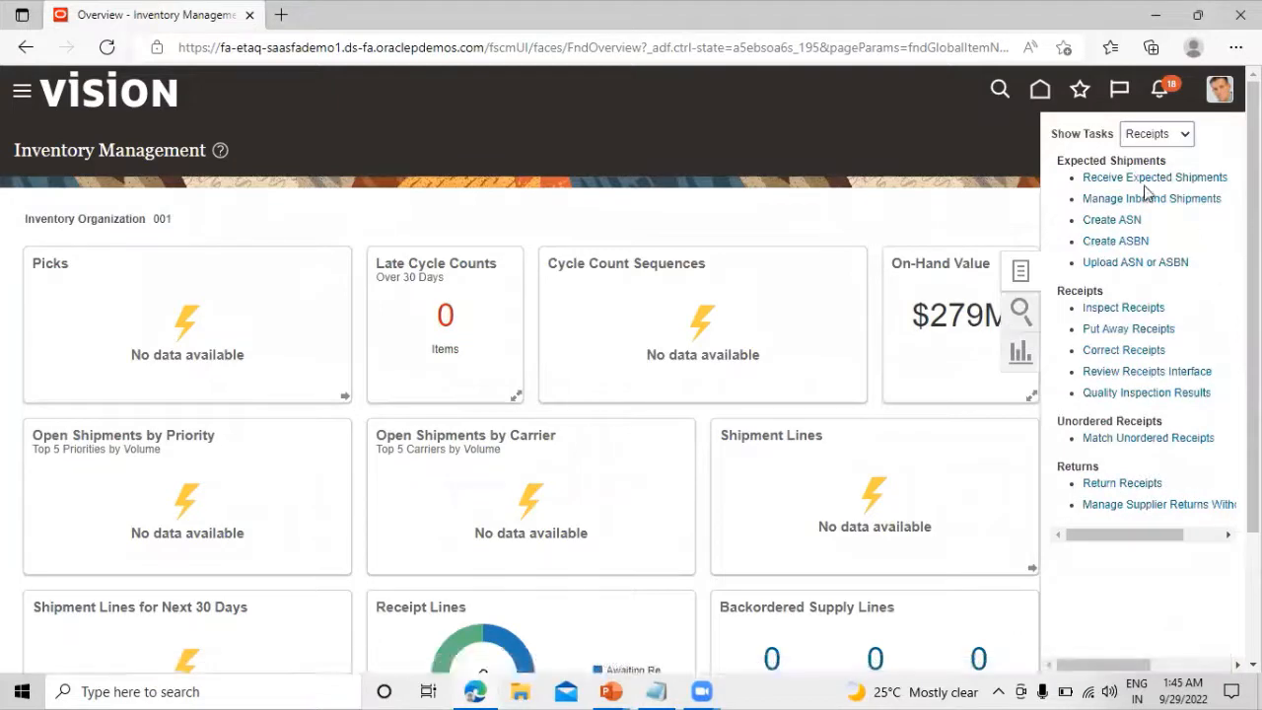
left_click(1158, 134)
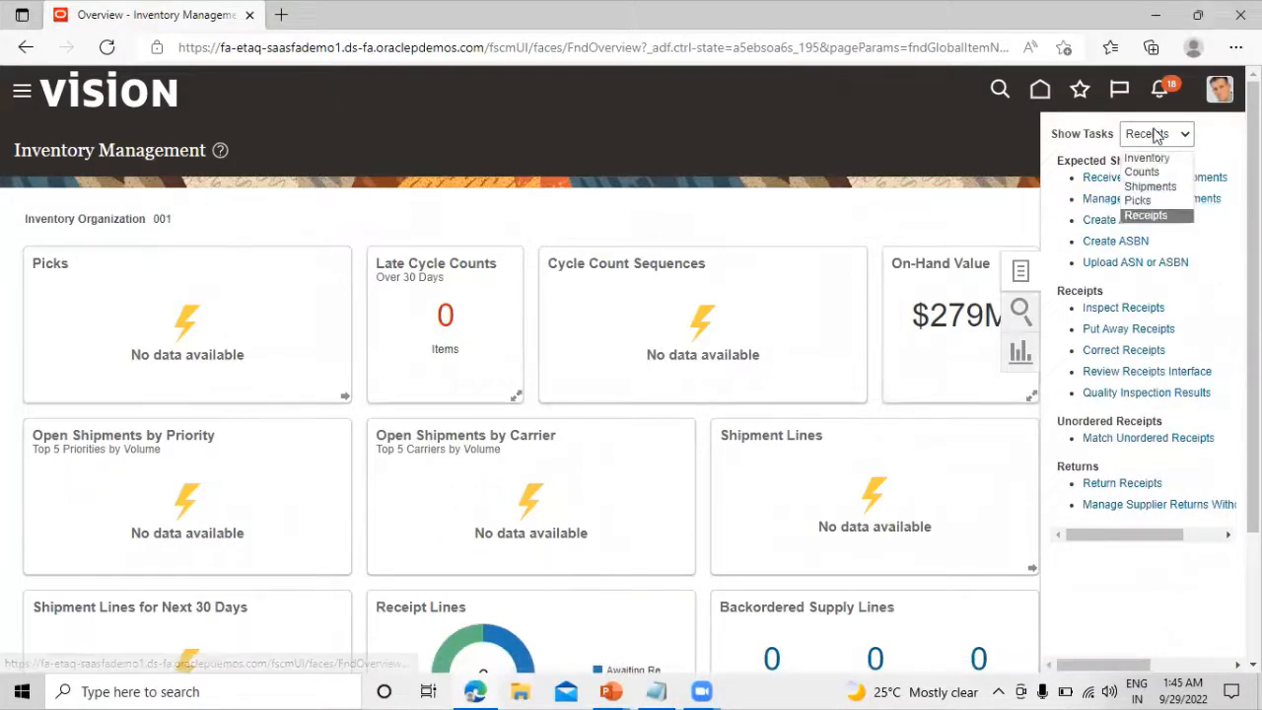
left_click(1153, 157)
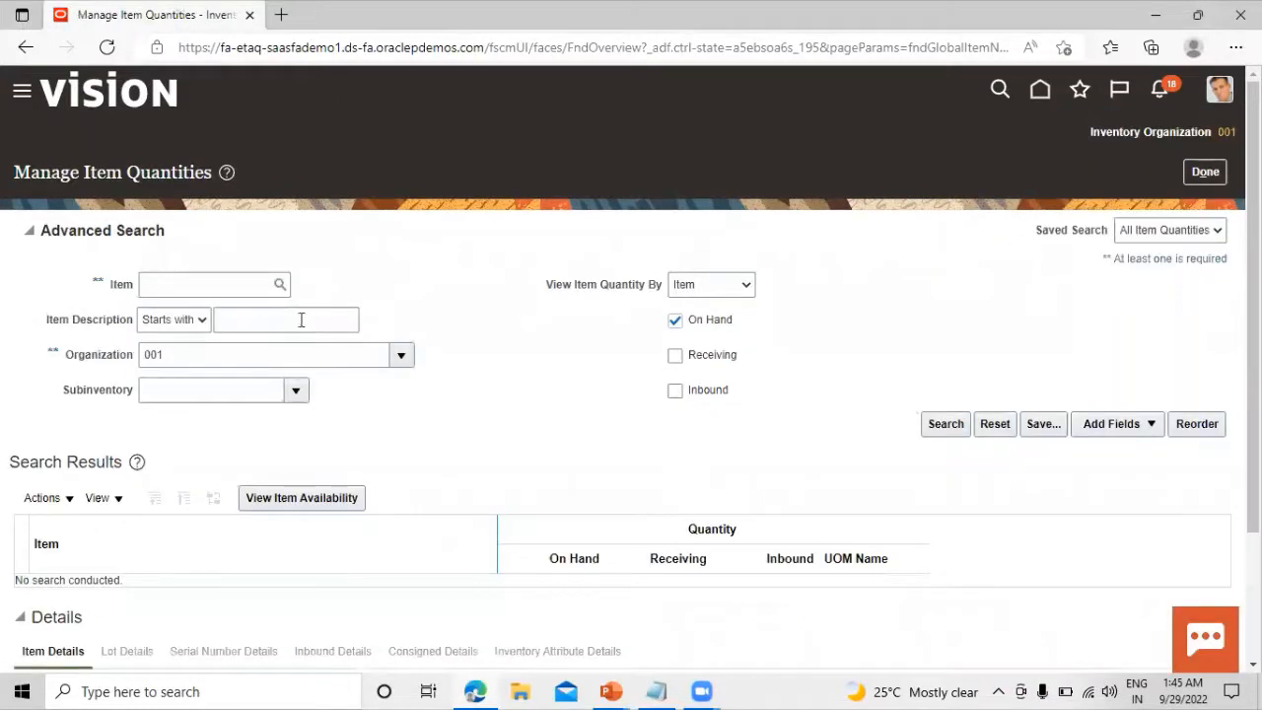
left_click(215, 286)
left_click(279, 286)
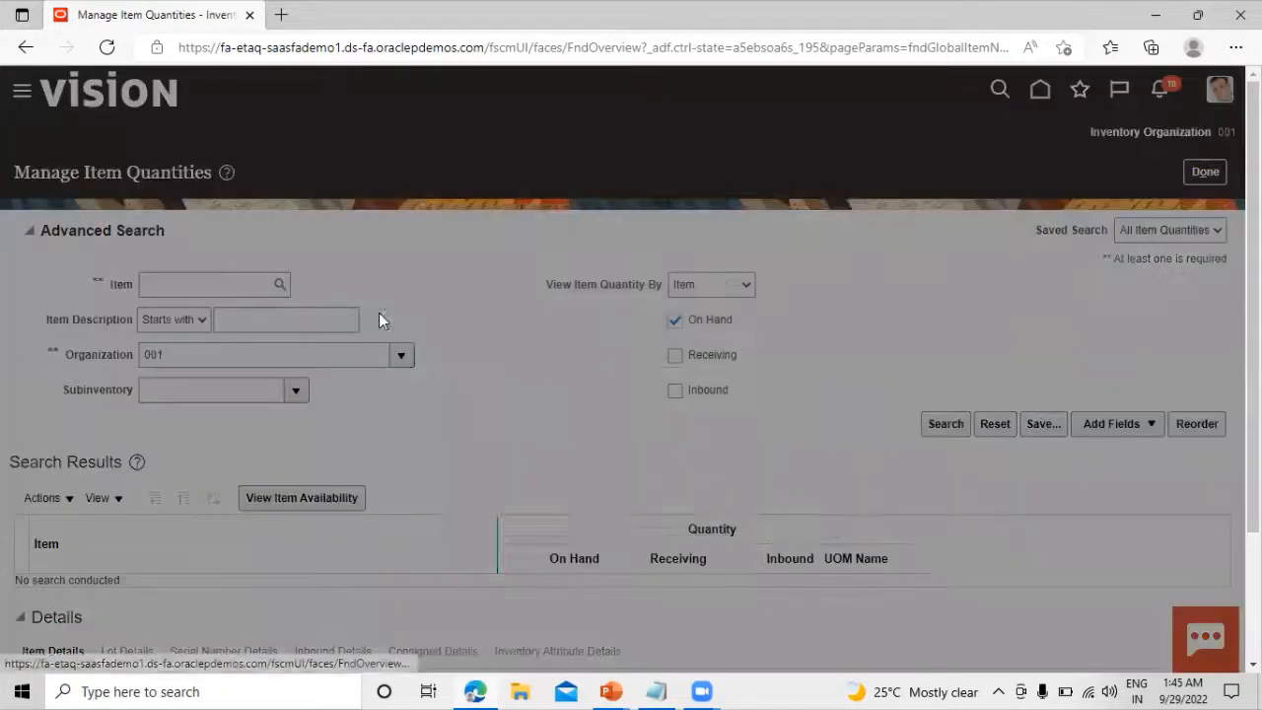
left_click(673, 310)
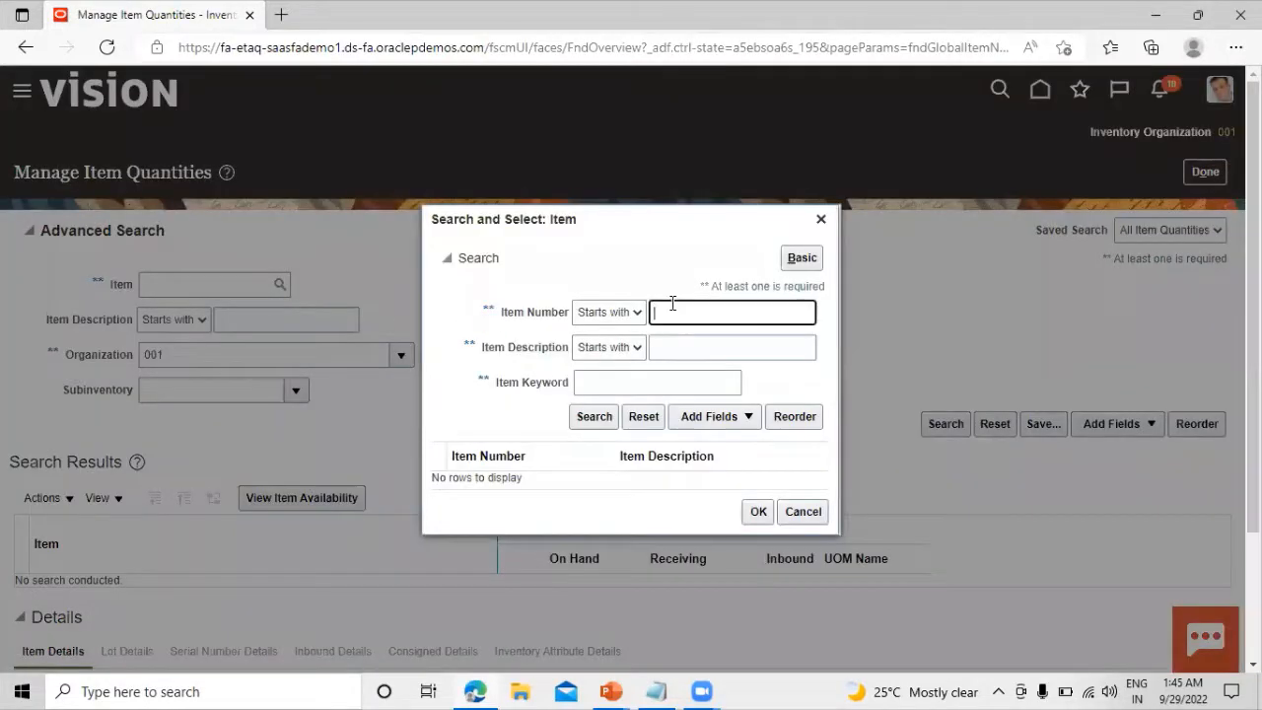
type("tata")
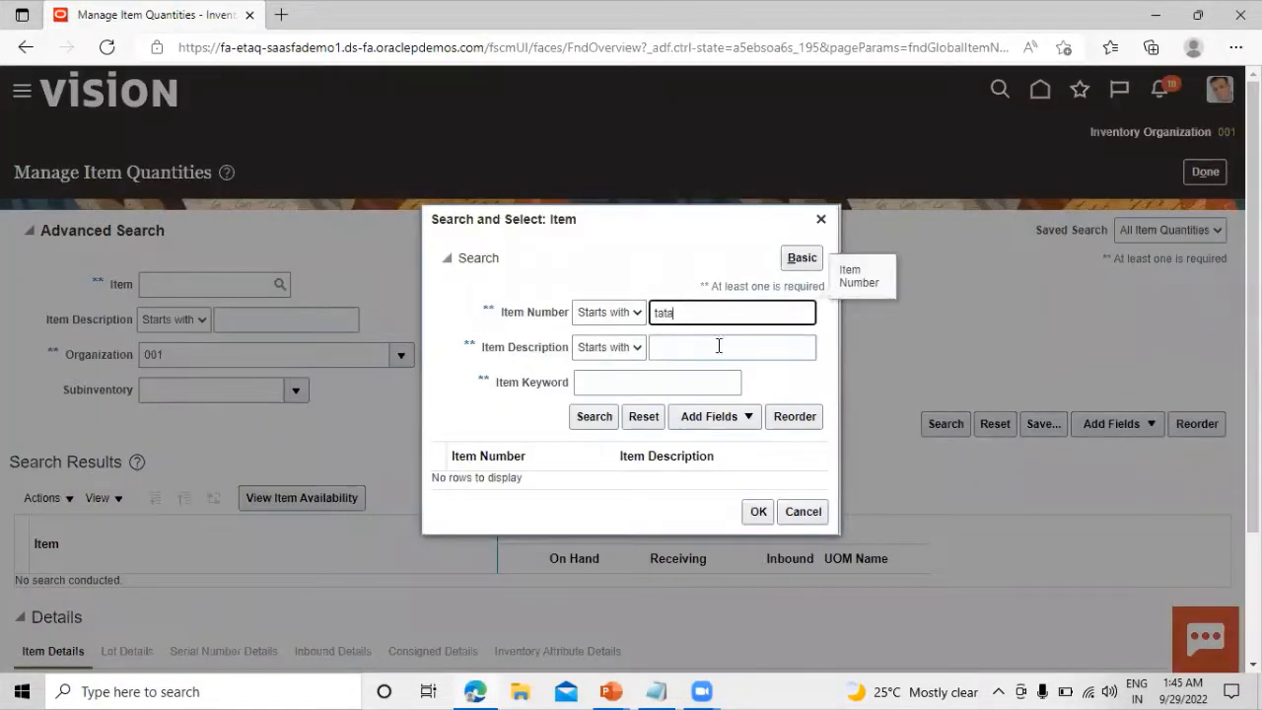
left_click(594, 416)
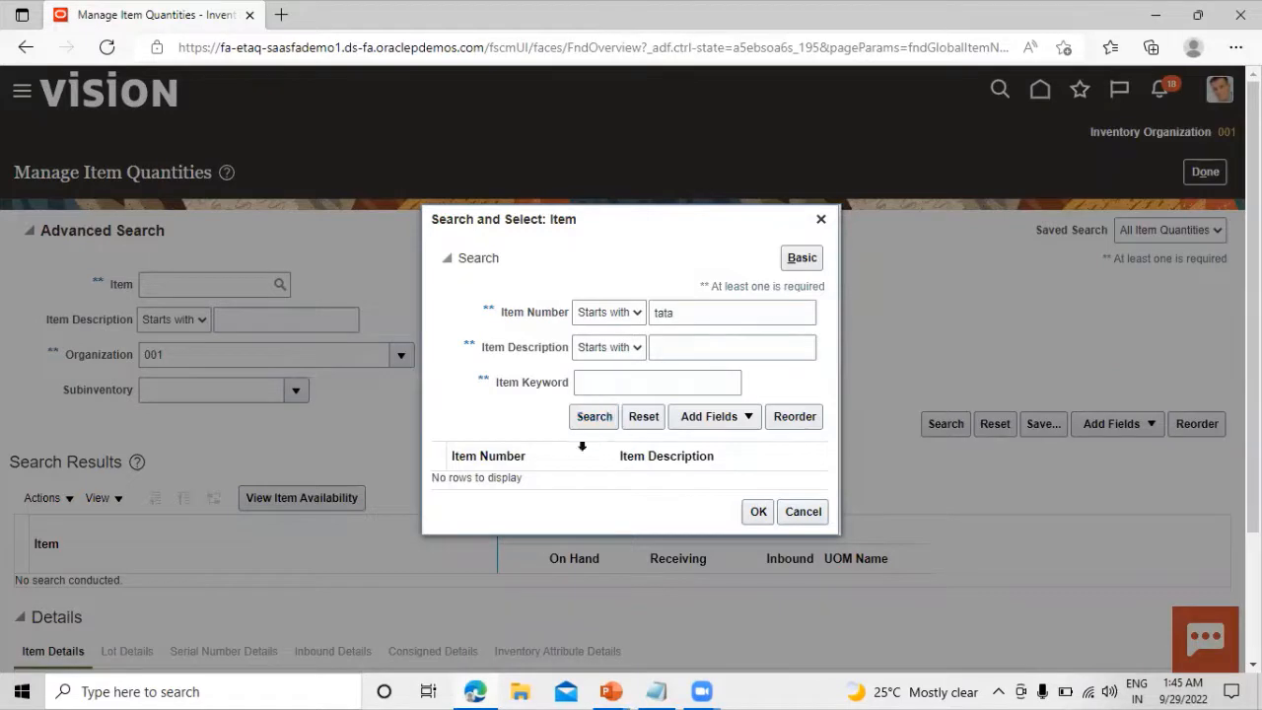
left_click(556, 484)
left_click(755, 519)
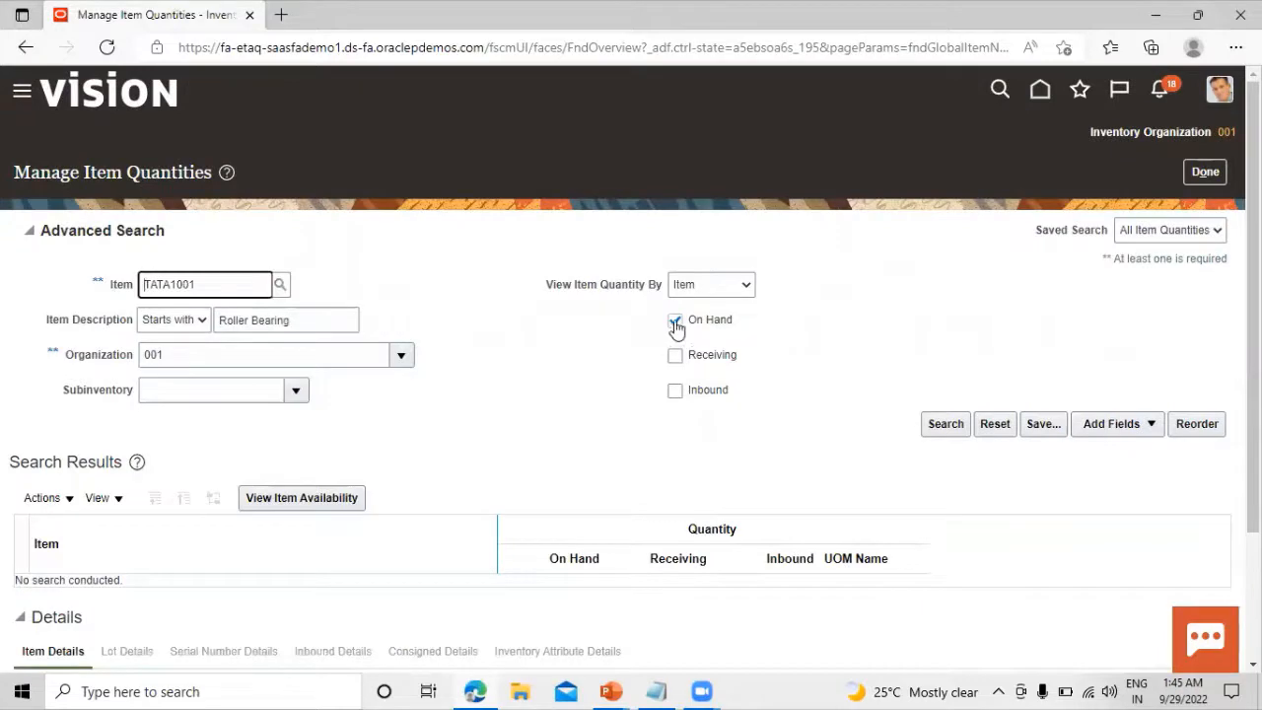
Look up only the on-hand quantity of item TATA1001, with receiving and inbound left out, and close the page
left_click(676, 320)
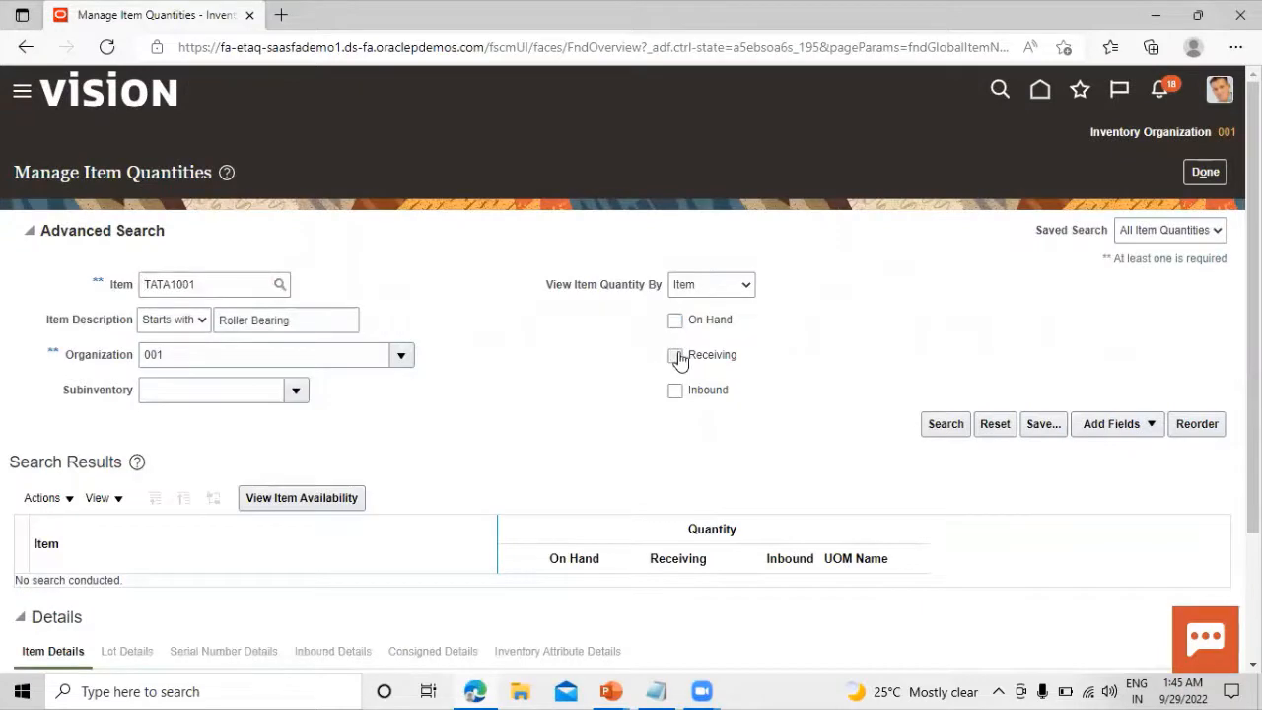
left_click(677, 356)
left_click(675, 320)
left_click(676, 355)
left_click(931, 424)
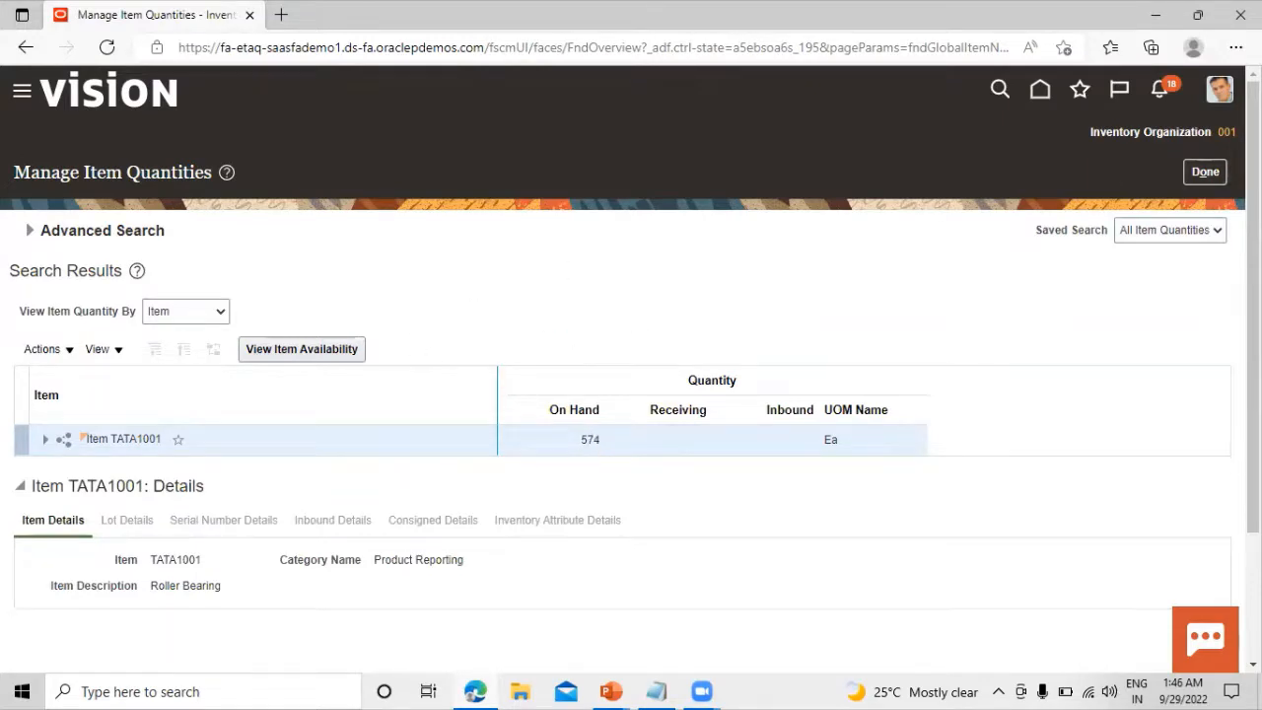
left_click(1205, 172)
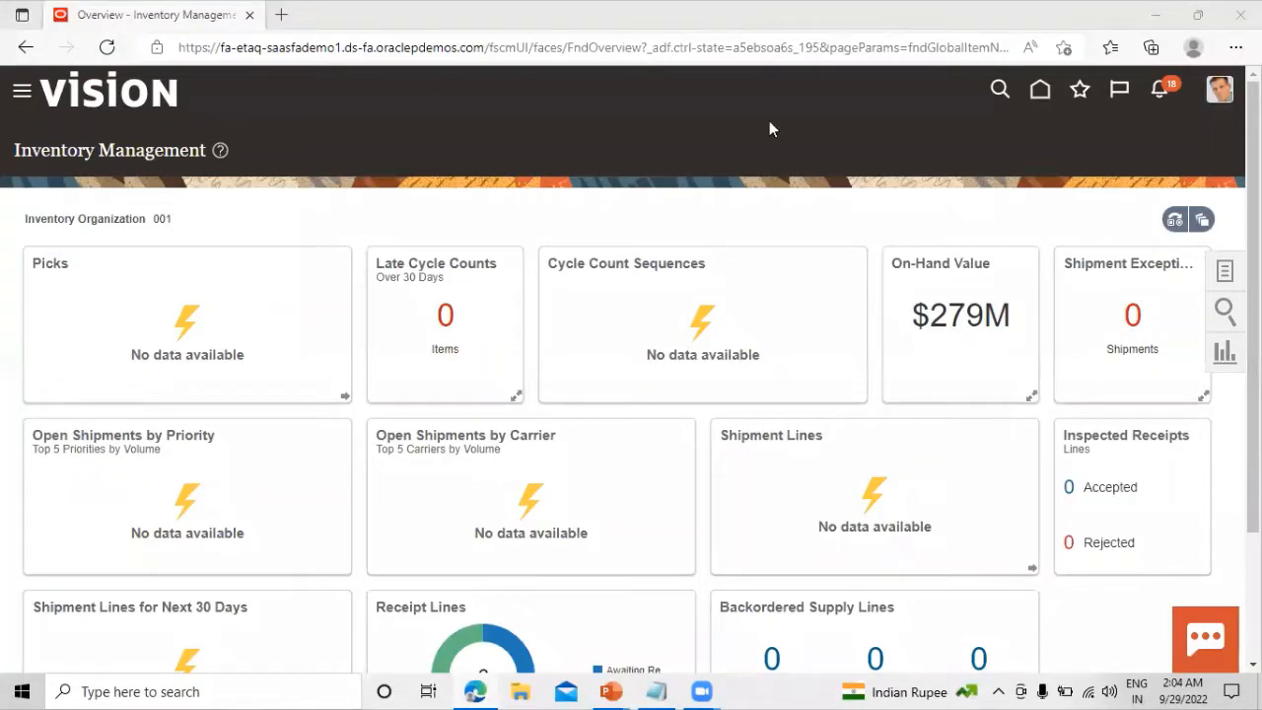
left_click(771, 129)
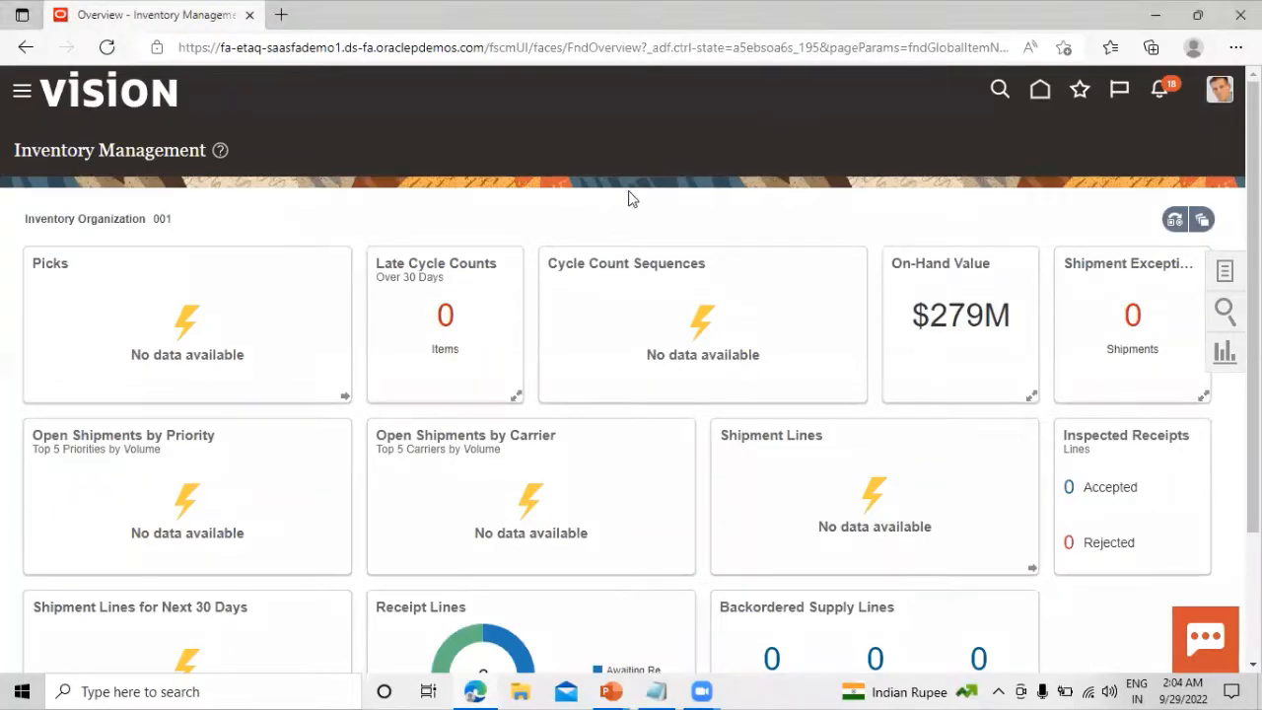
Go to the Payables invoices work area and start creating a new invoice
left_click(22, 92)
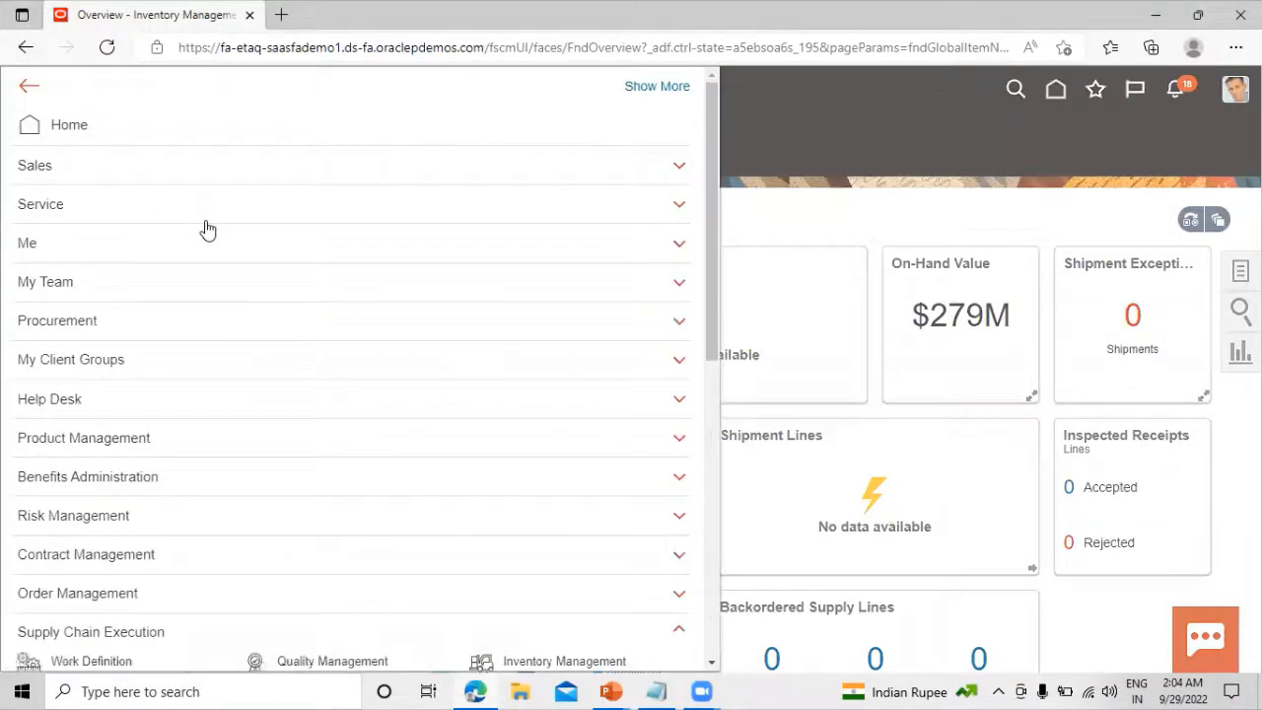
scroll(206, 229, "down", 4)
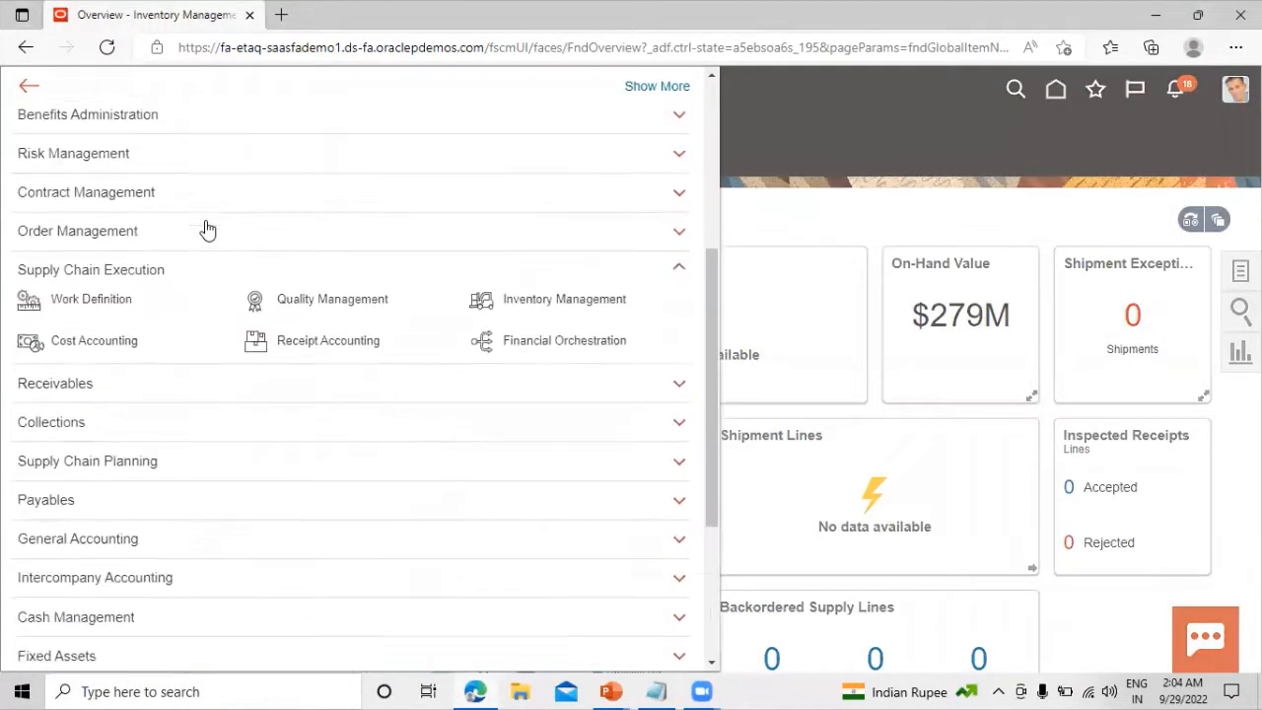
scroll(209, 225, "down", 2)
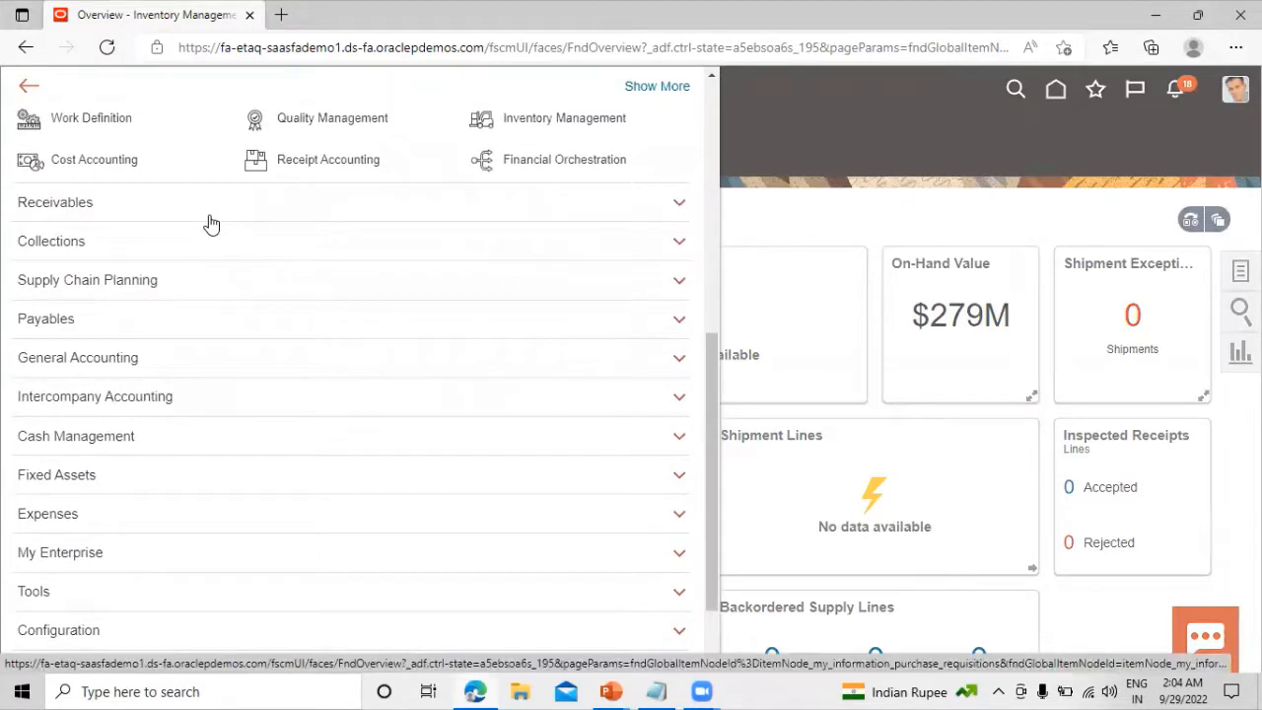
scroll(210, 224, "down", 1)
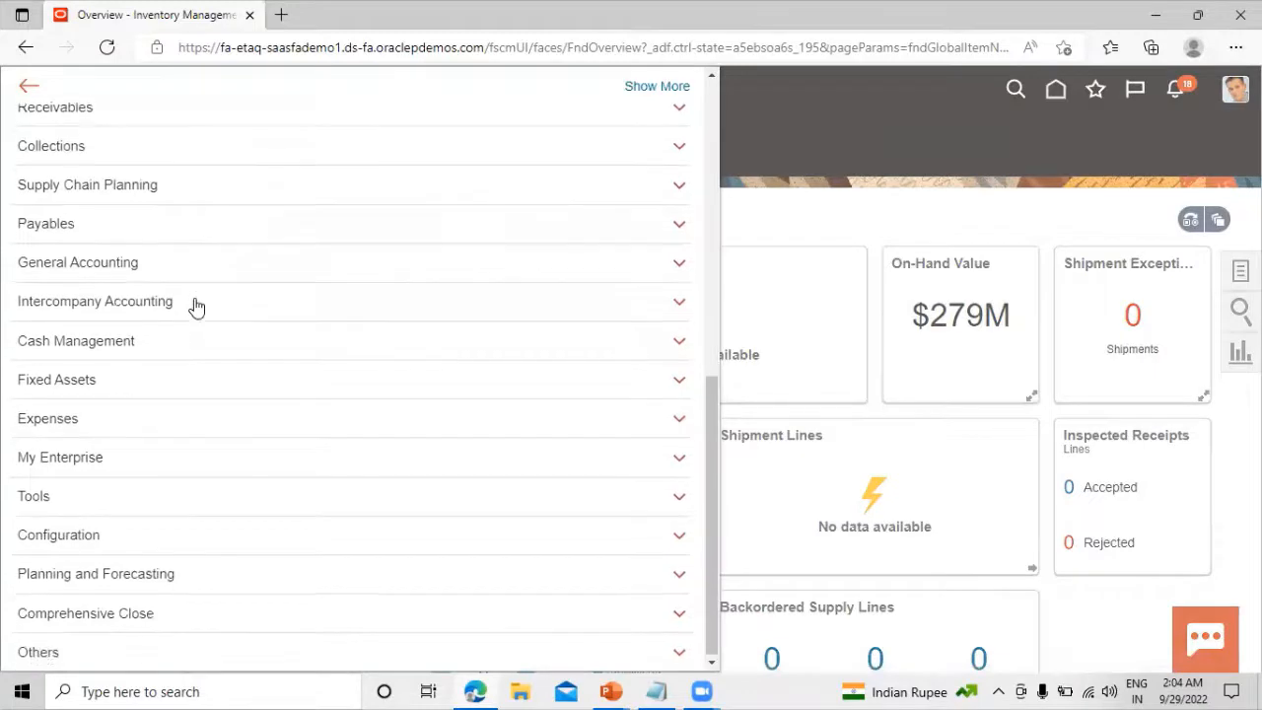
left_click(190, 225)
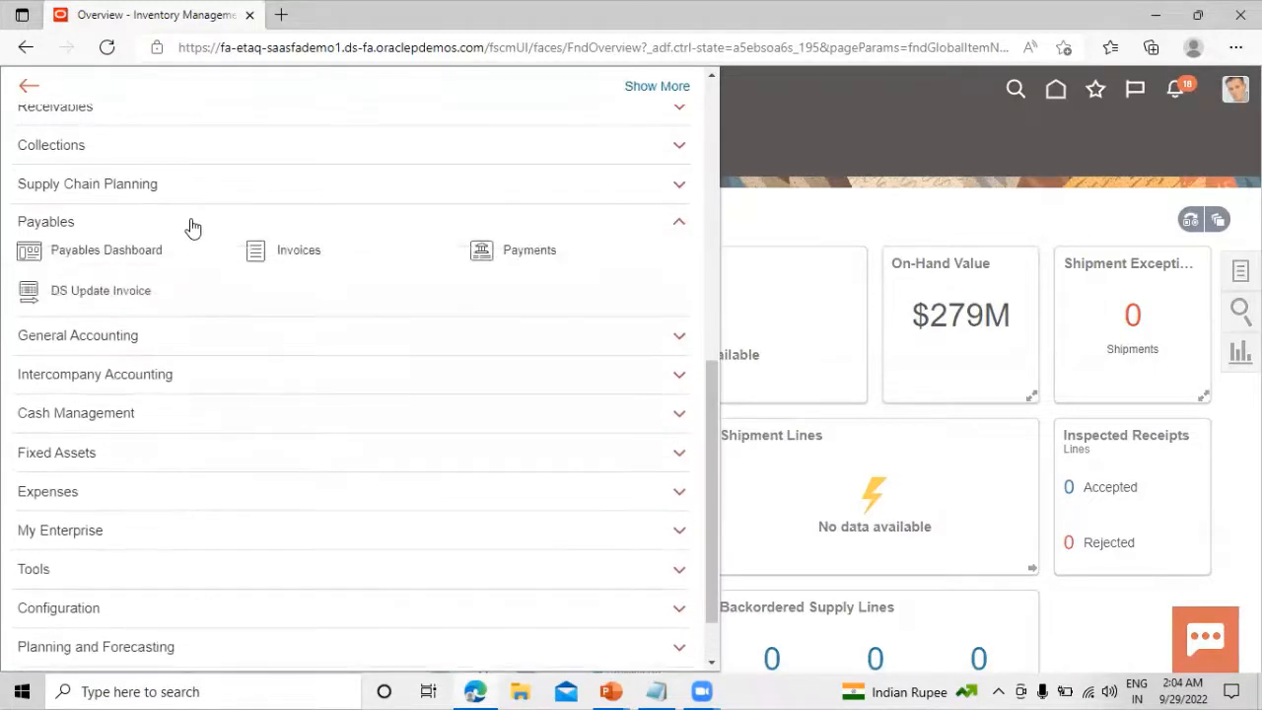
left_click(301, 252)
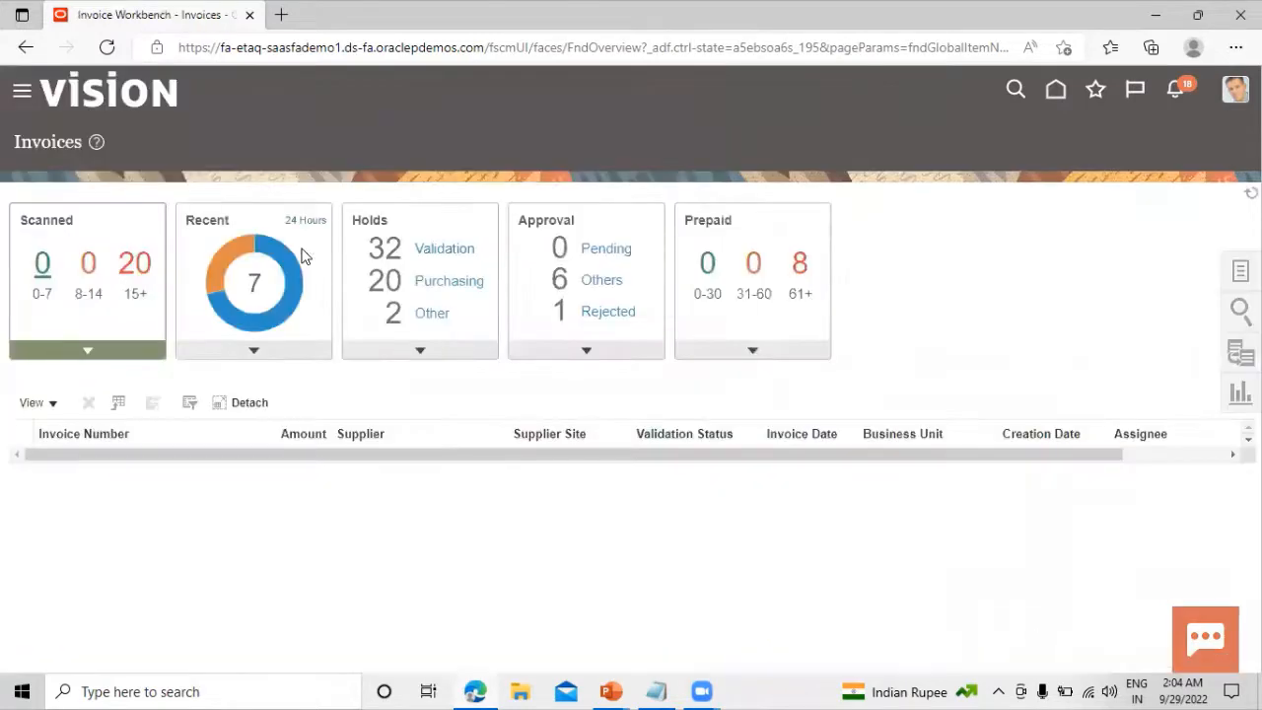
left_click(1226, 275)
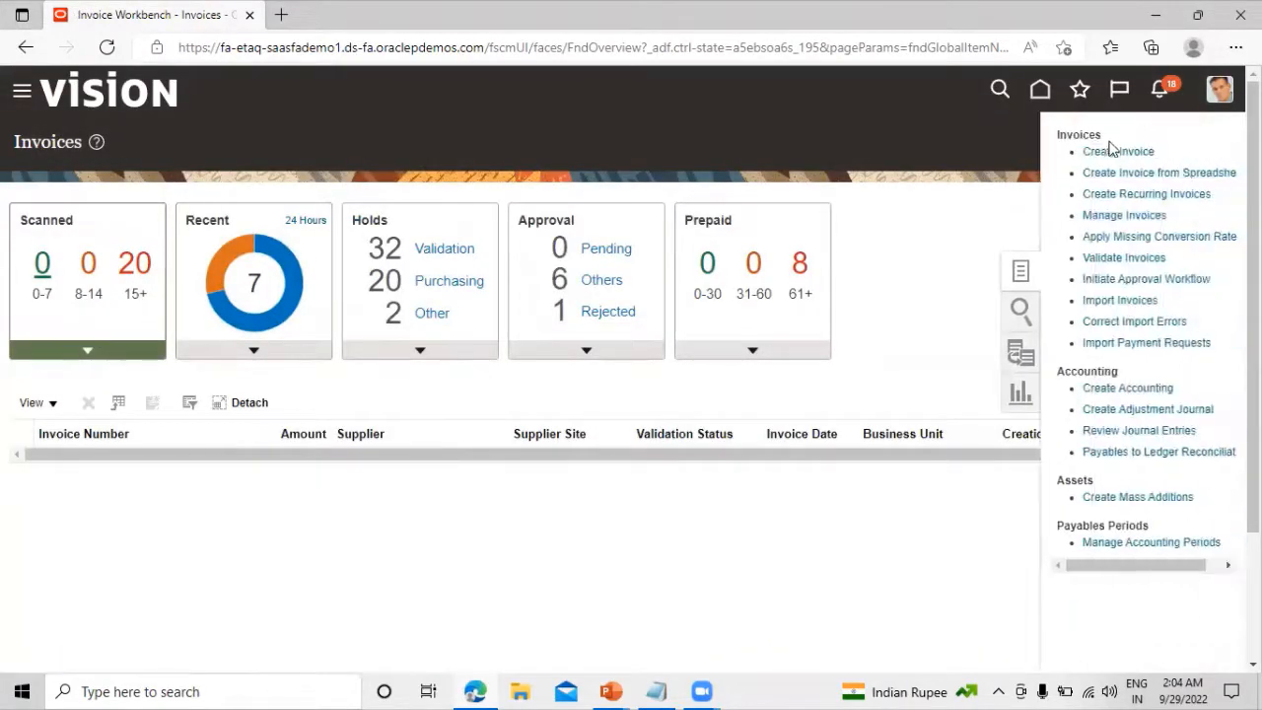
left_click(1109, 155)
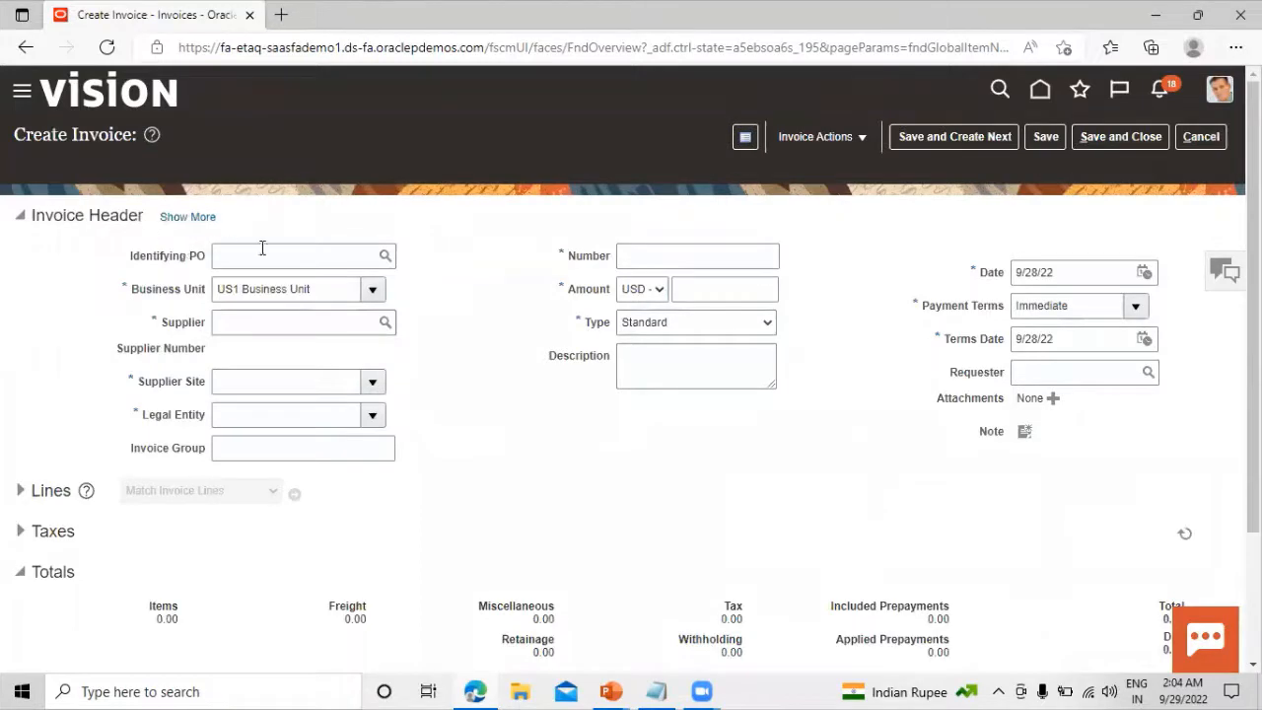
Look up the Dell Inc. purchase order by its number and set it as the new invoice's identifying PO
left_click(238, 256)
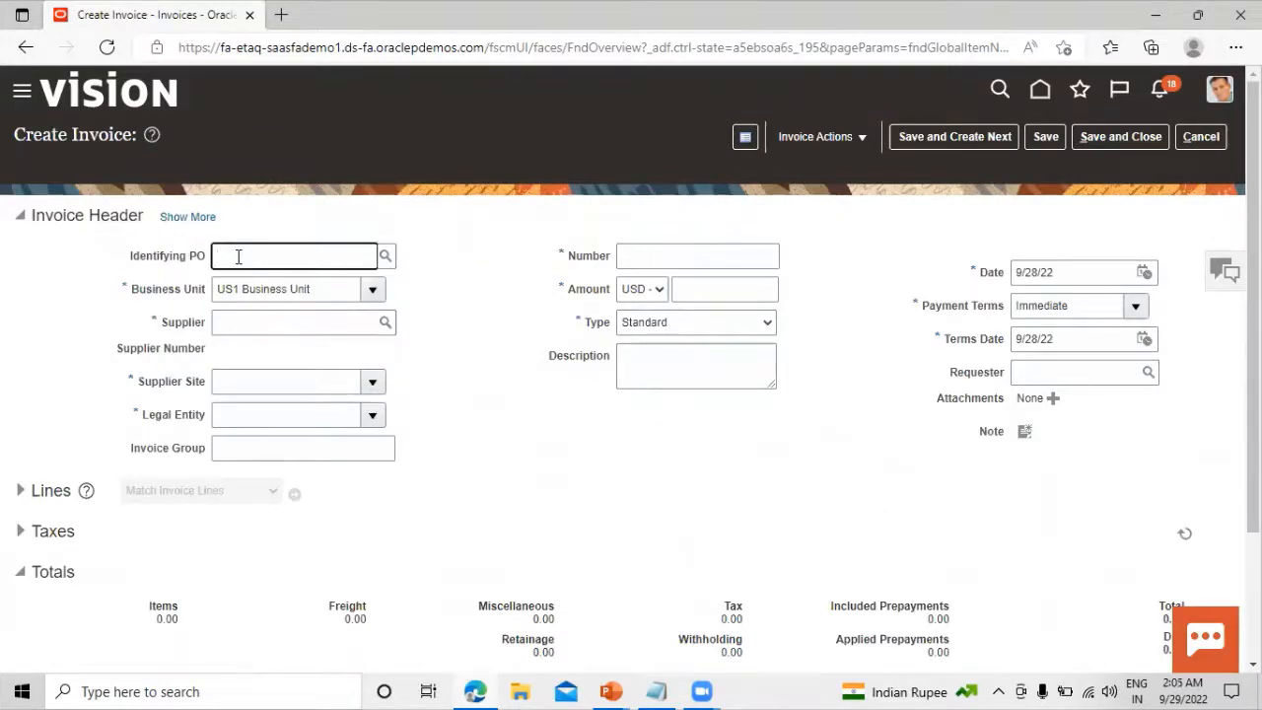
left_click(388, 258)
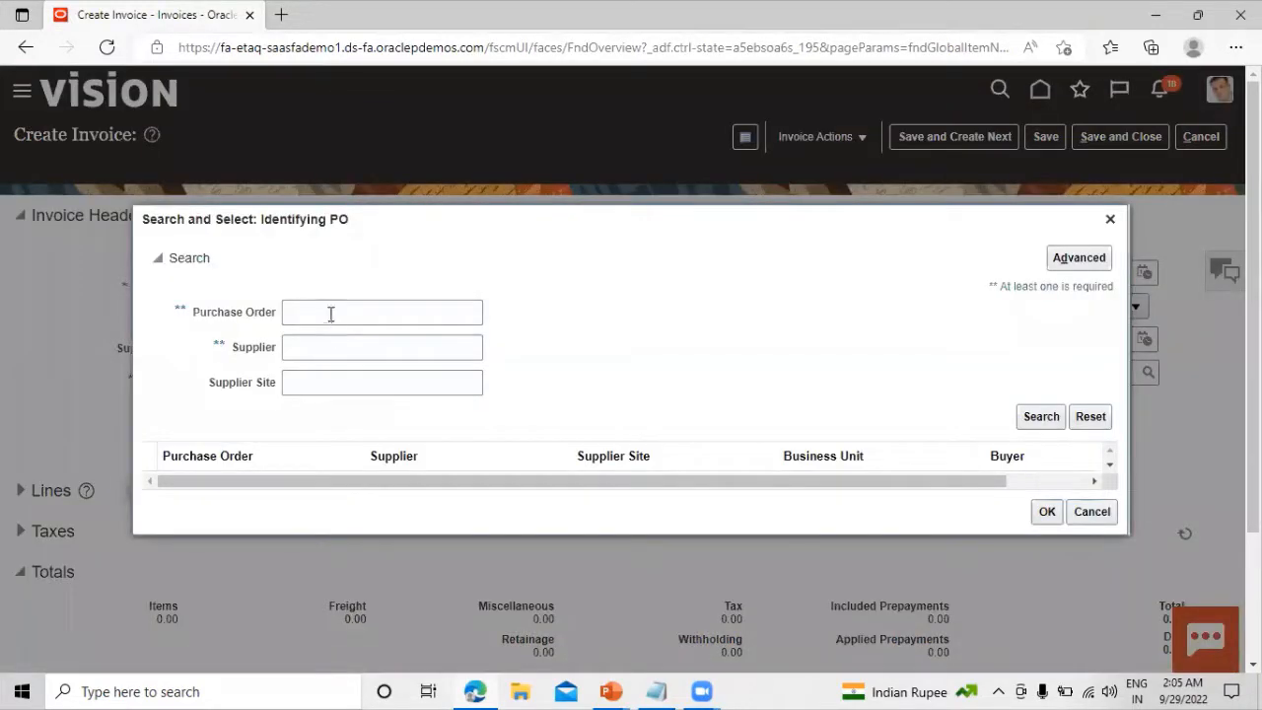
left_click(331, 314)
type("US164570")
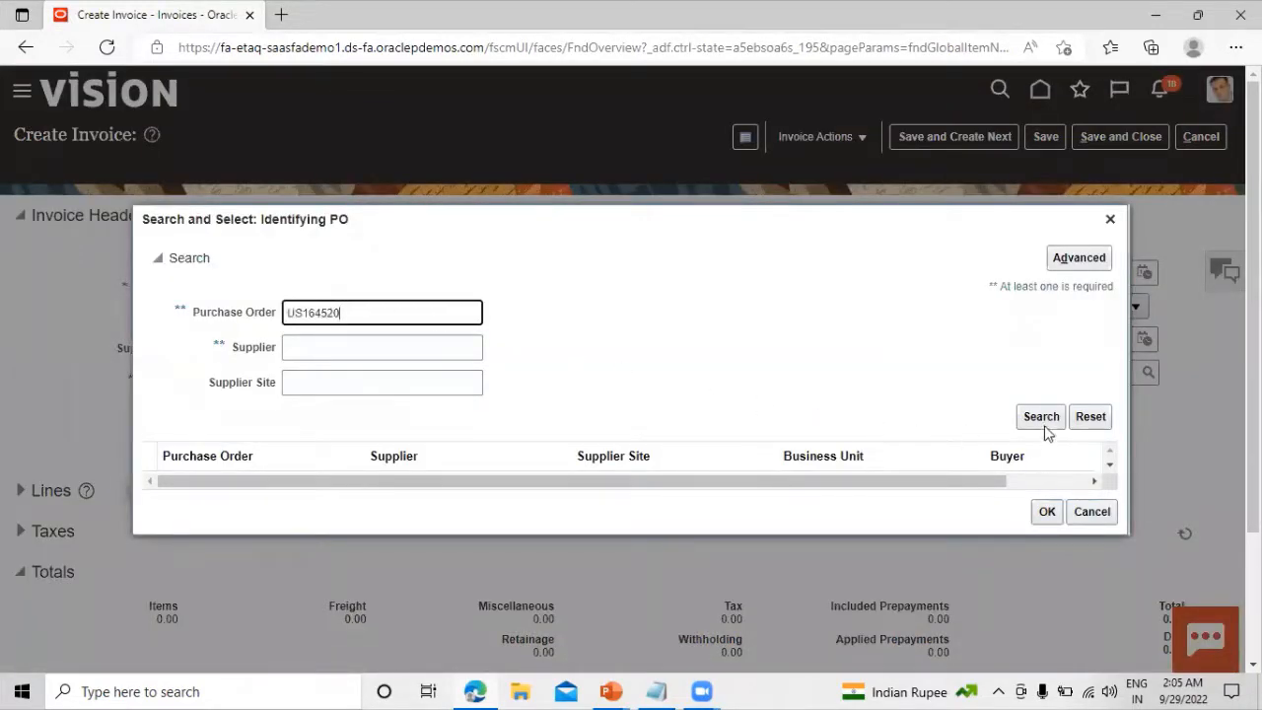
left_click(1042, 416)
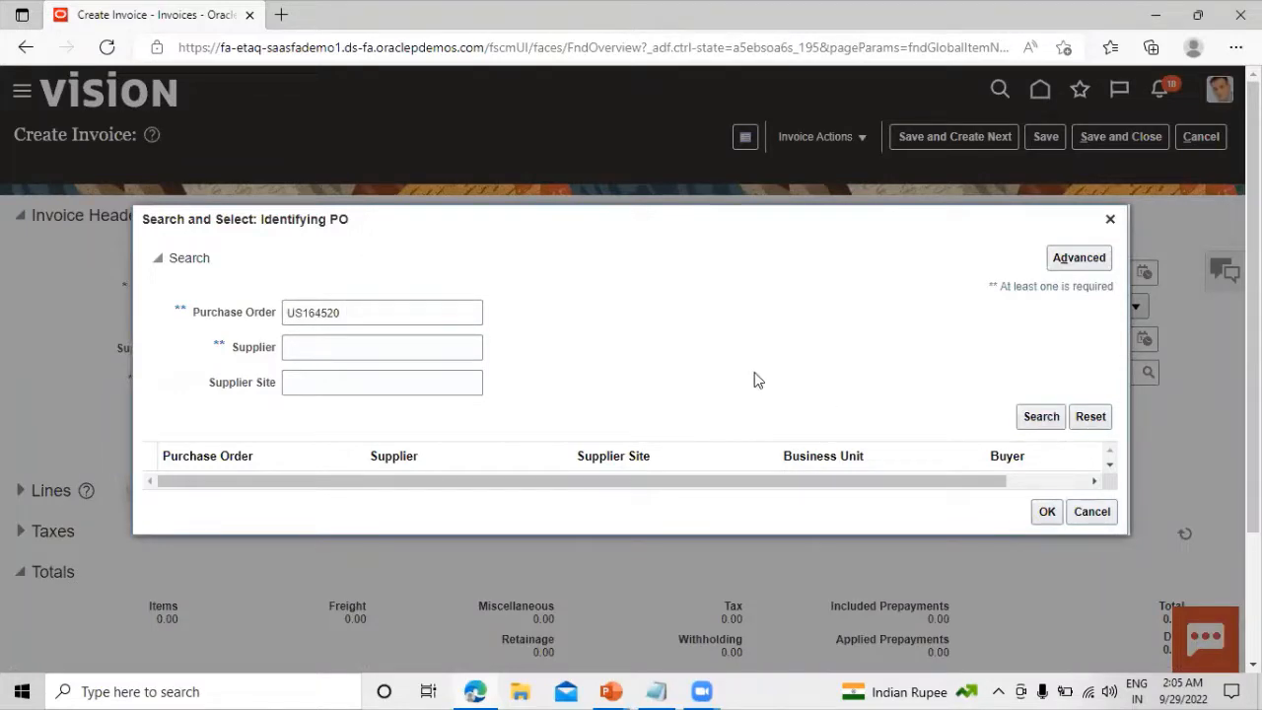
left_click(305, 469)
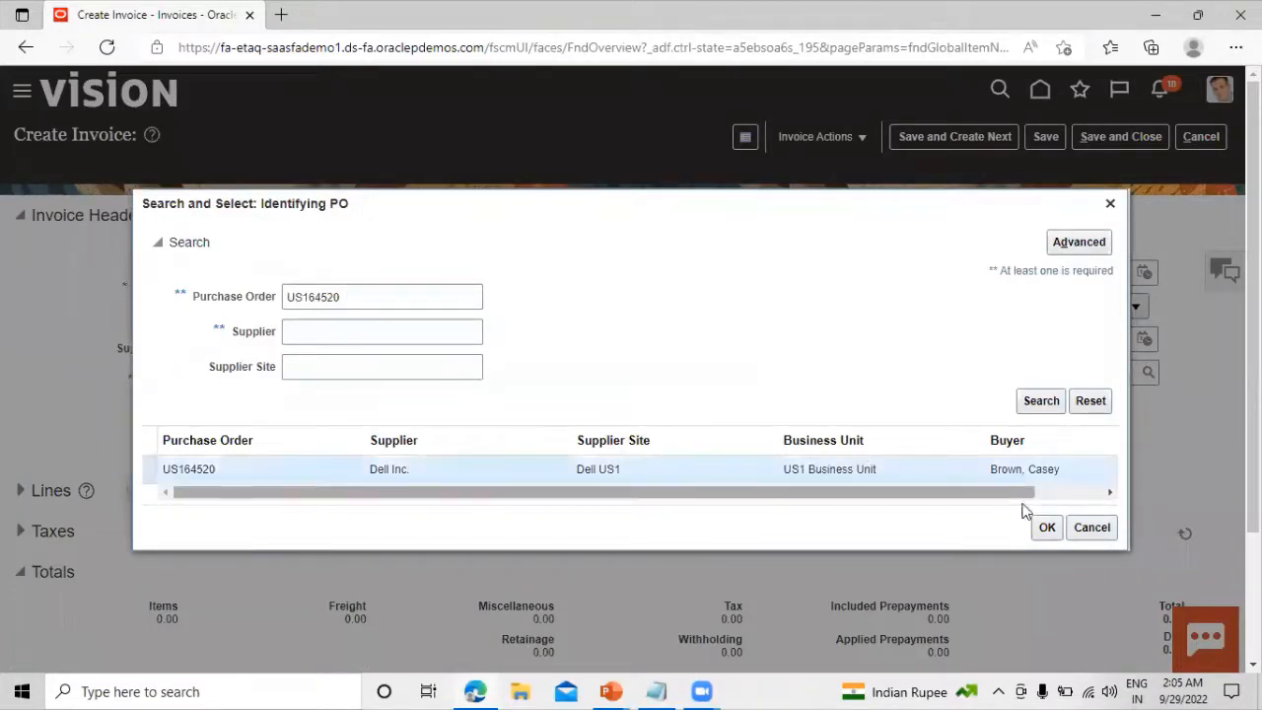
left_click(1047, 527)
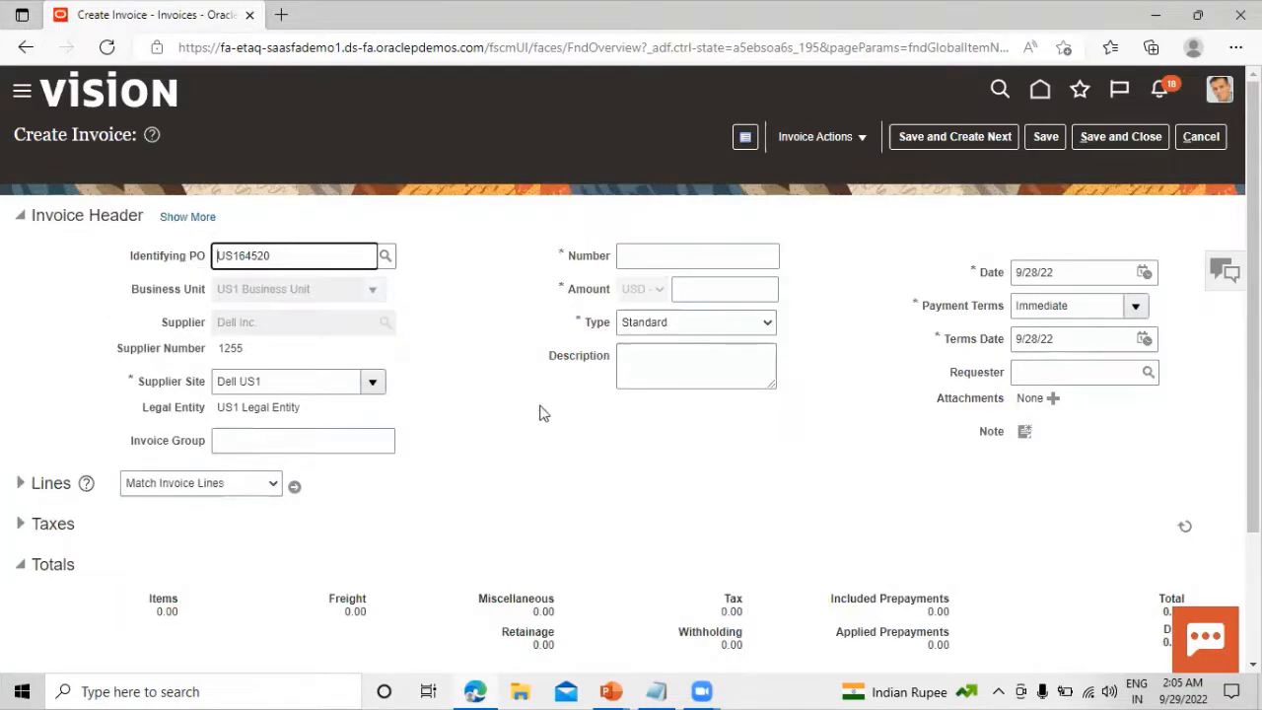
Enter invoice number 2222 and amount 5,475.00 in the invoice header, checking the type options and keeping Standard
left_click(701, 249)
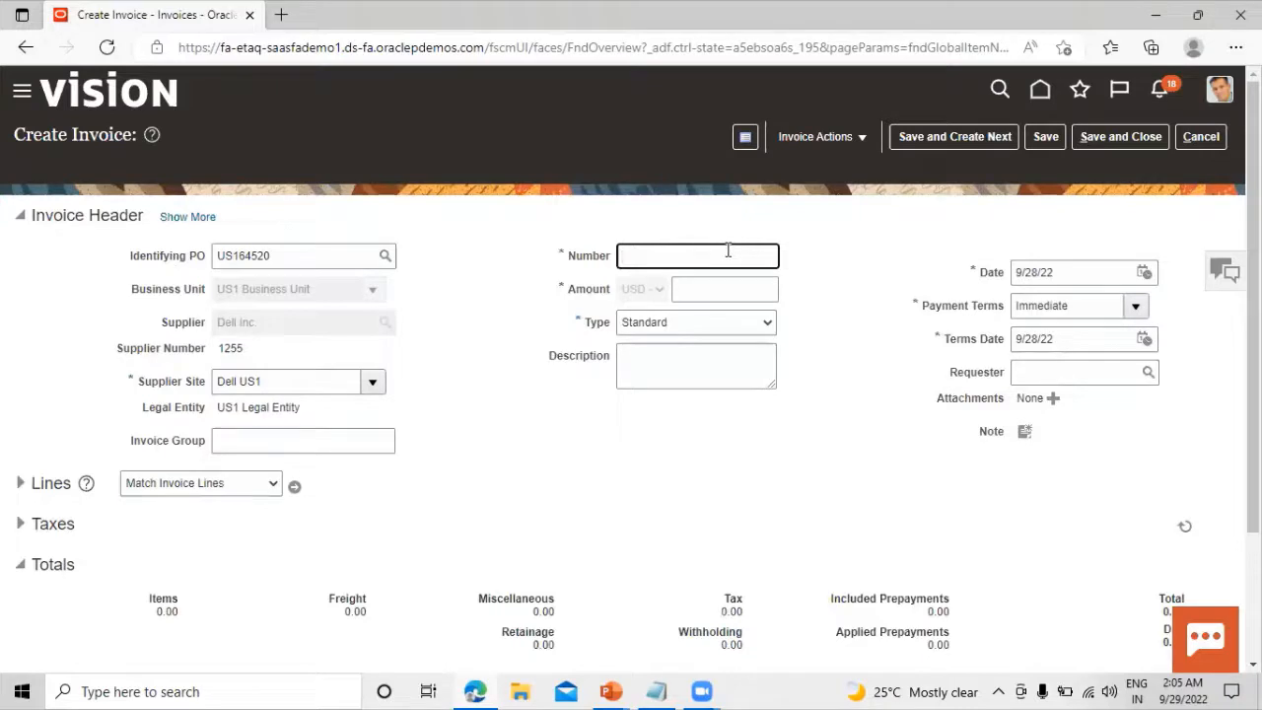
type("2222")
left_click(715, 290)
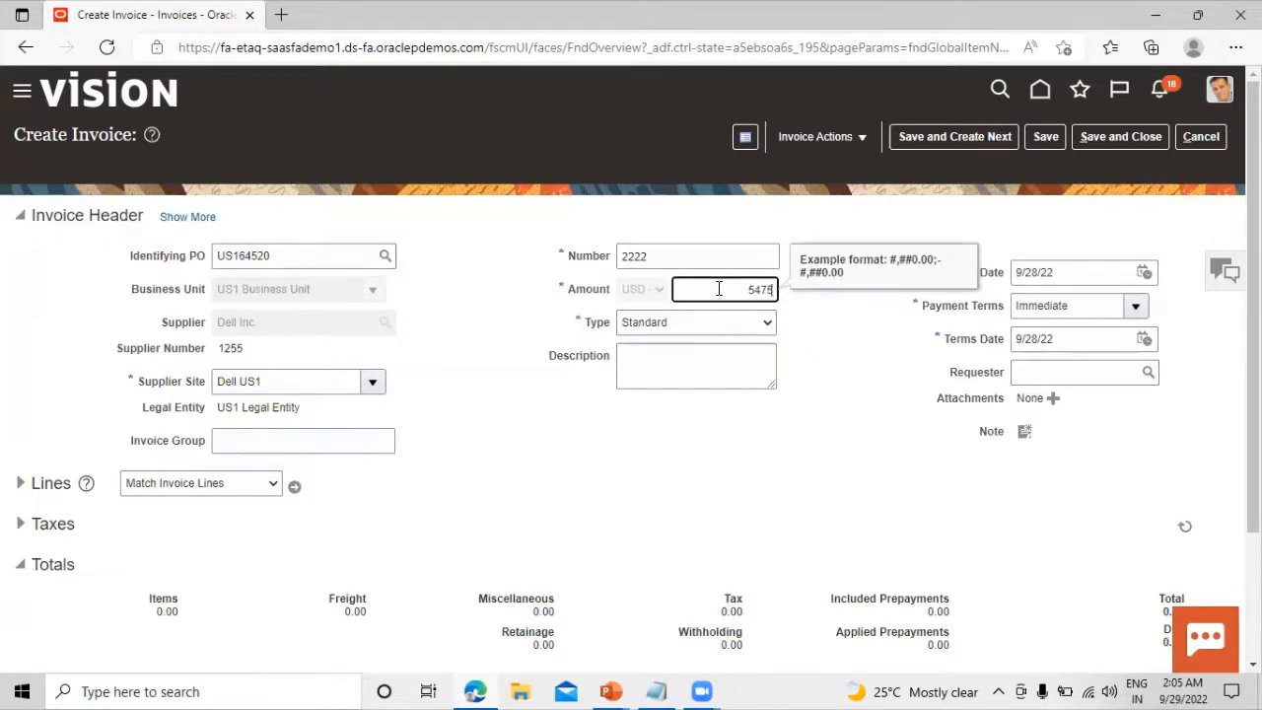
left_click(805, 457)
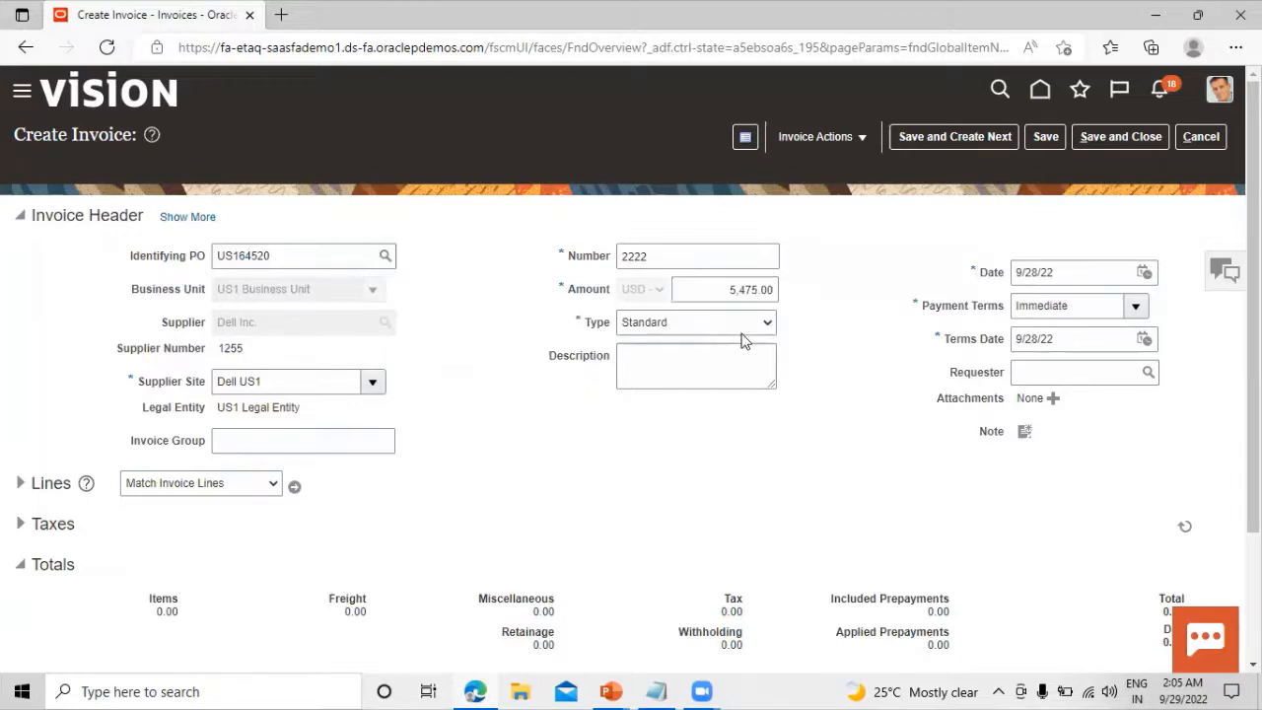
left_click(763, 322)
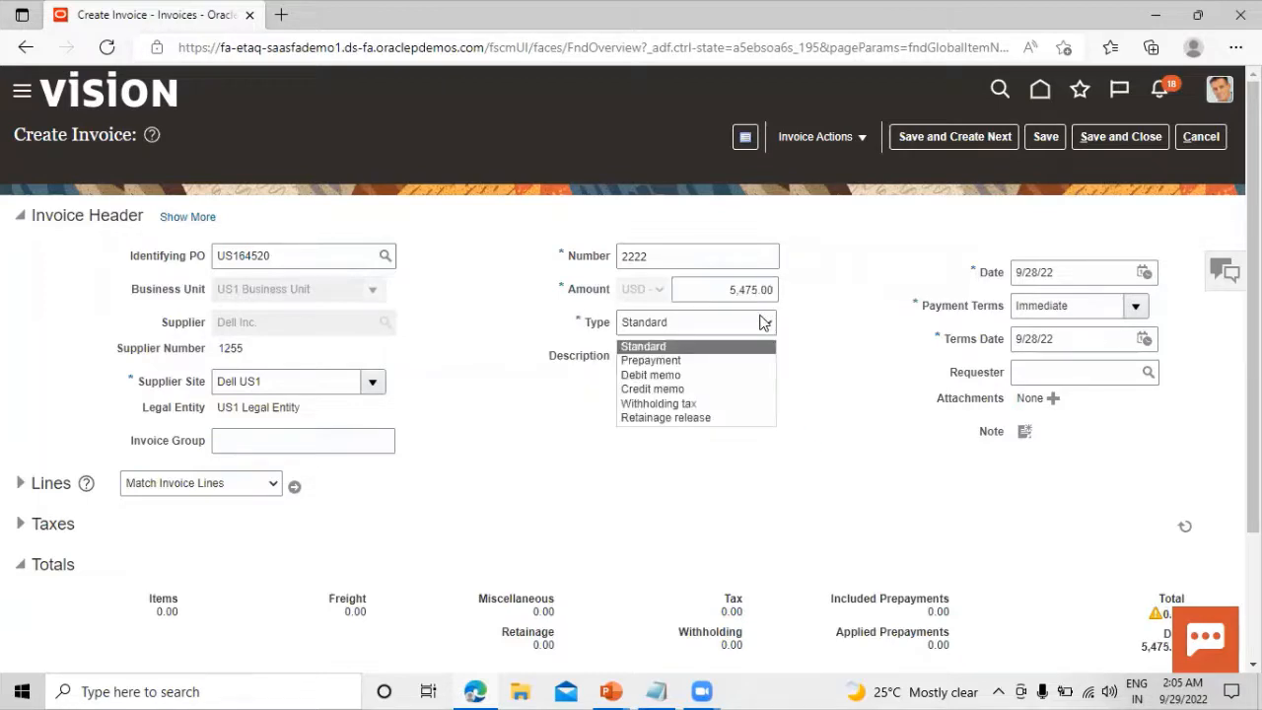
left_click(703, 348)
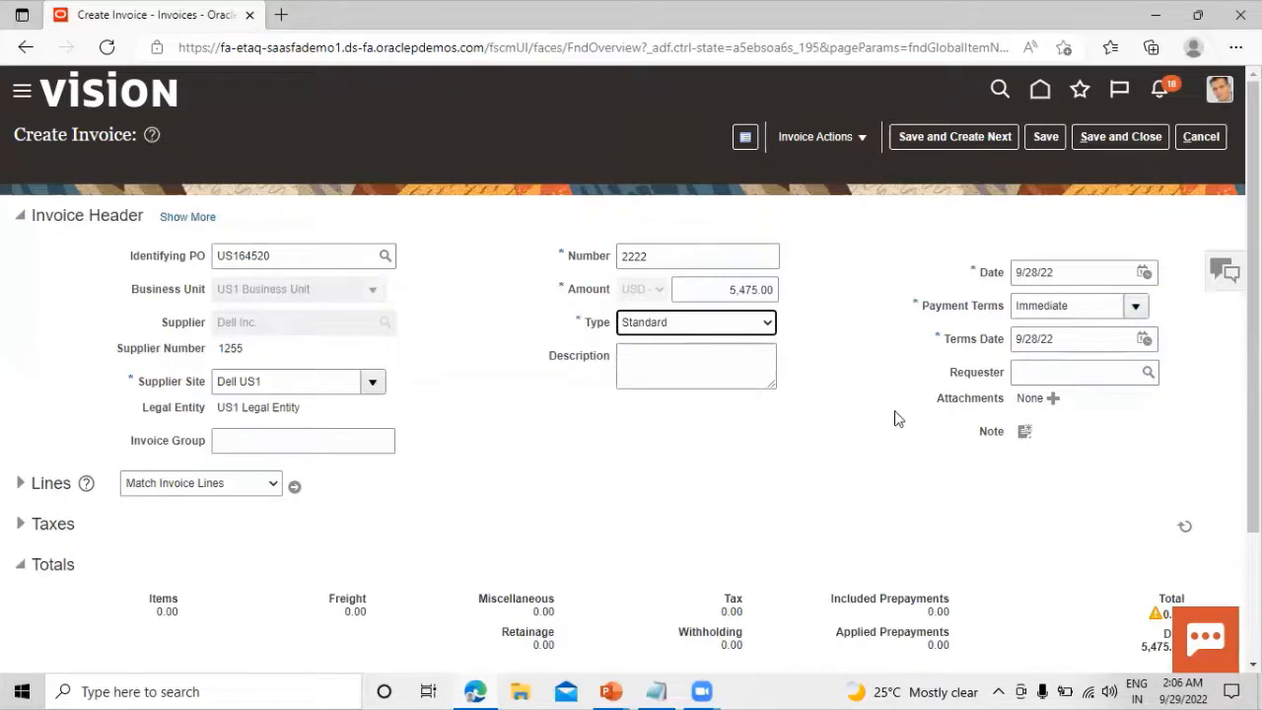
Match the invoice to the received TATA1001 roller bearing line for quantity 10, then review and save the line's distributions
scroll(890, 414, "down", 3)
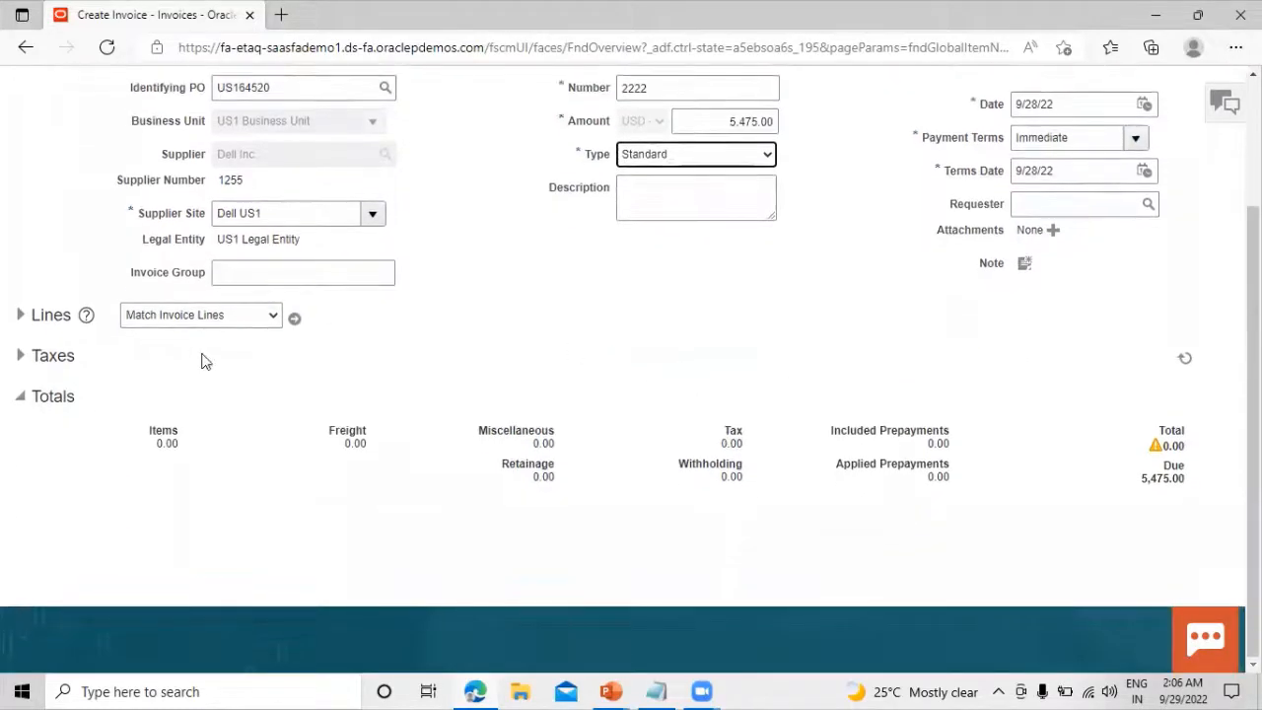
scroll(296, 332, "up", 2)
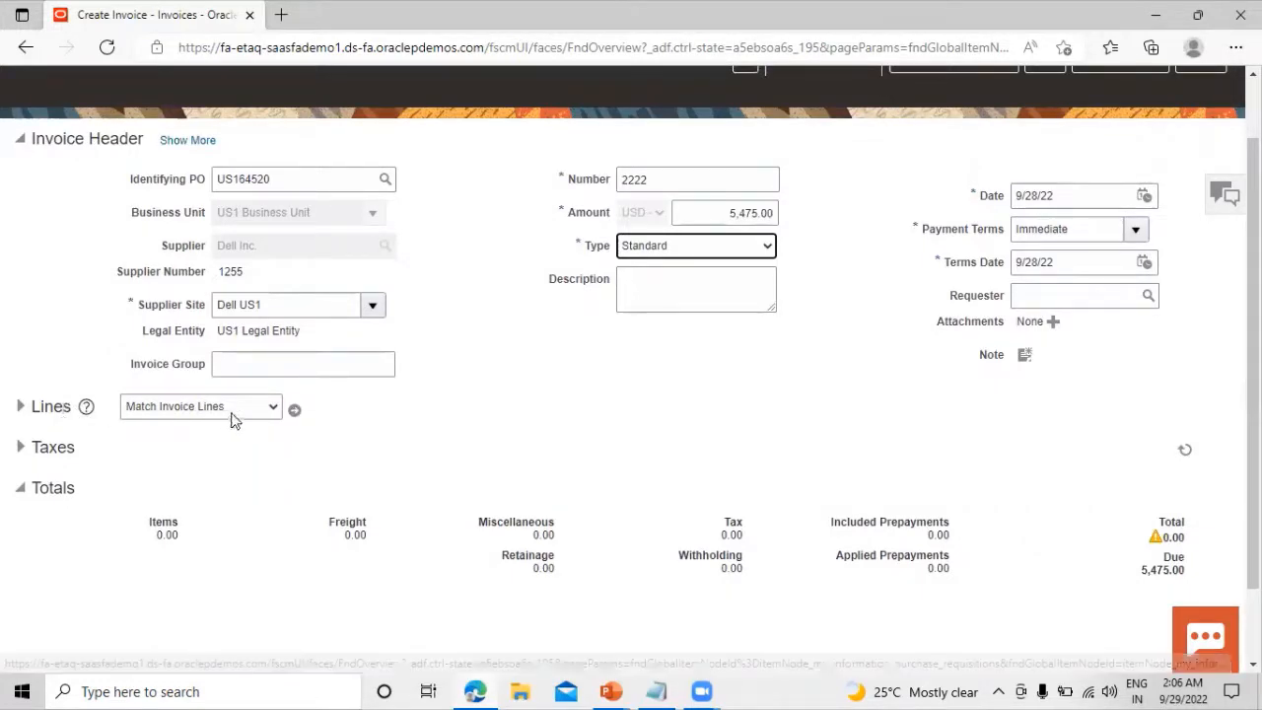
left_click(293, 412)
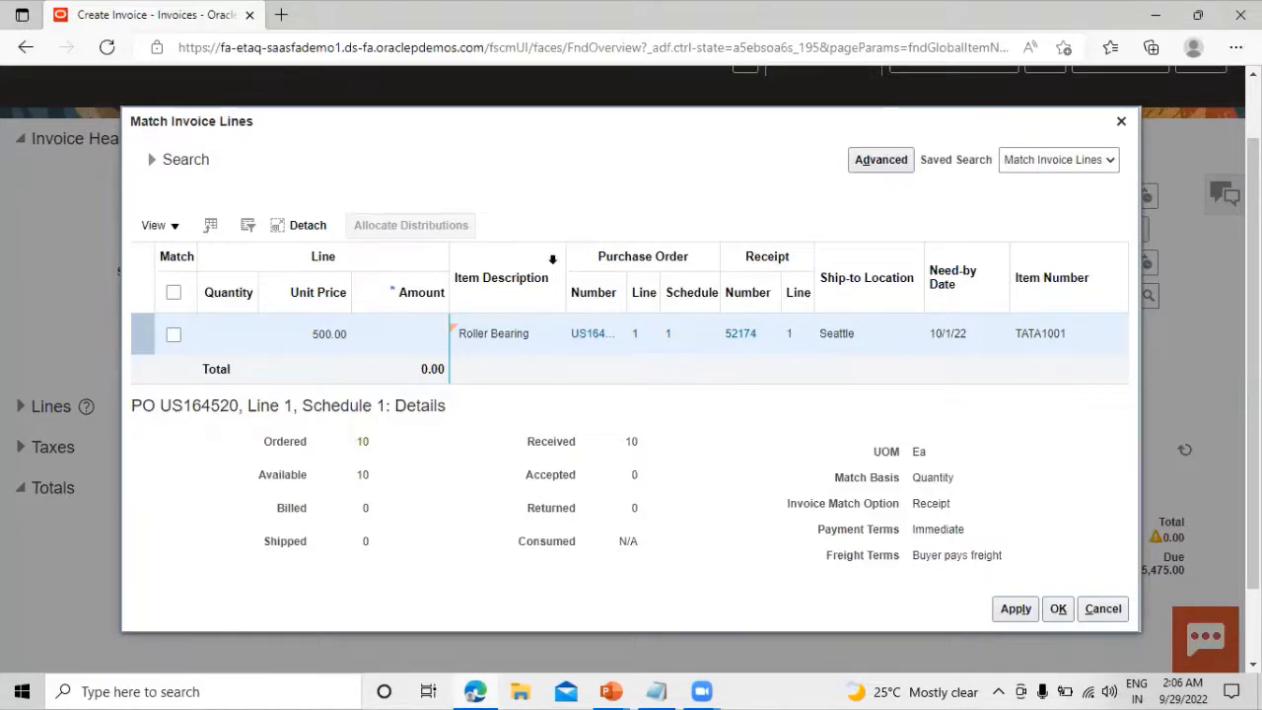
left_click(173, 335)
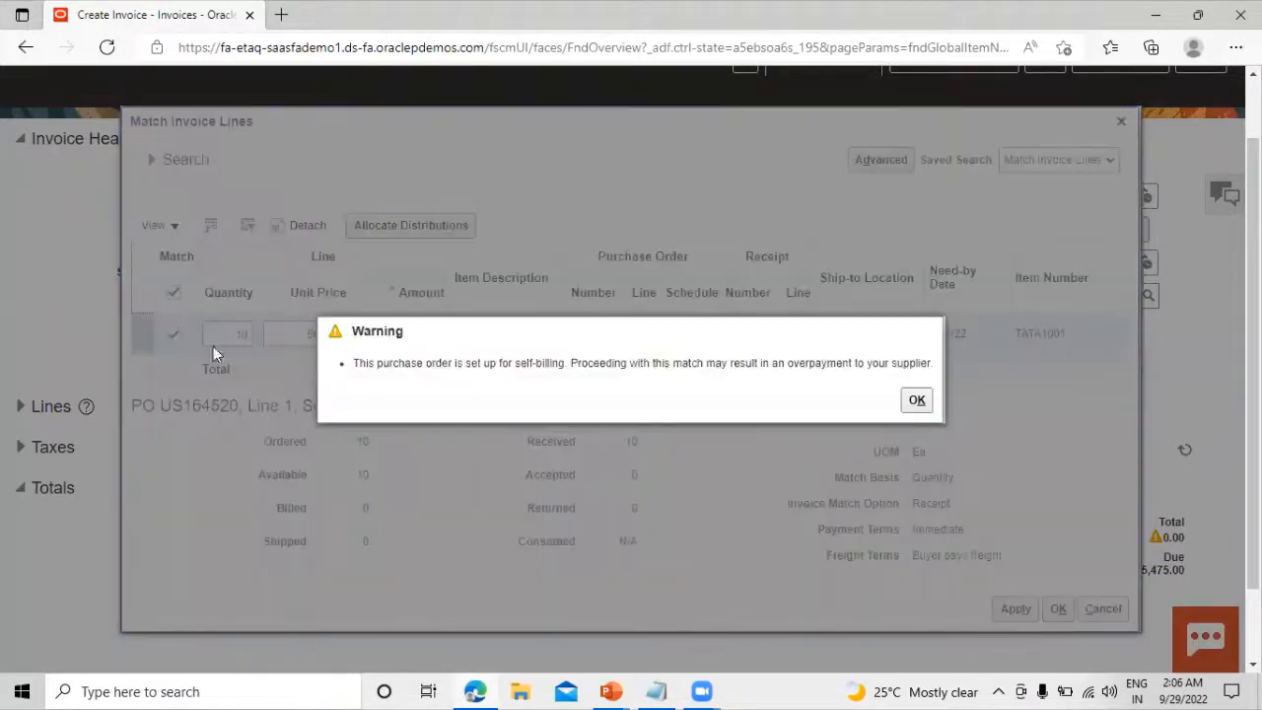
left_click(917, 400)
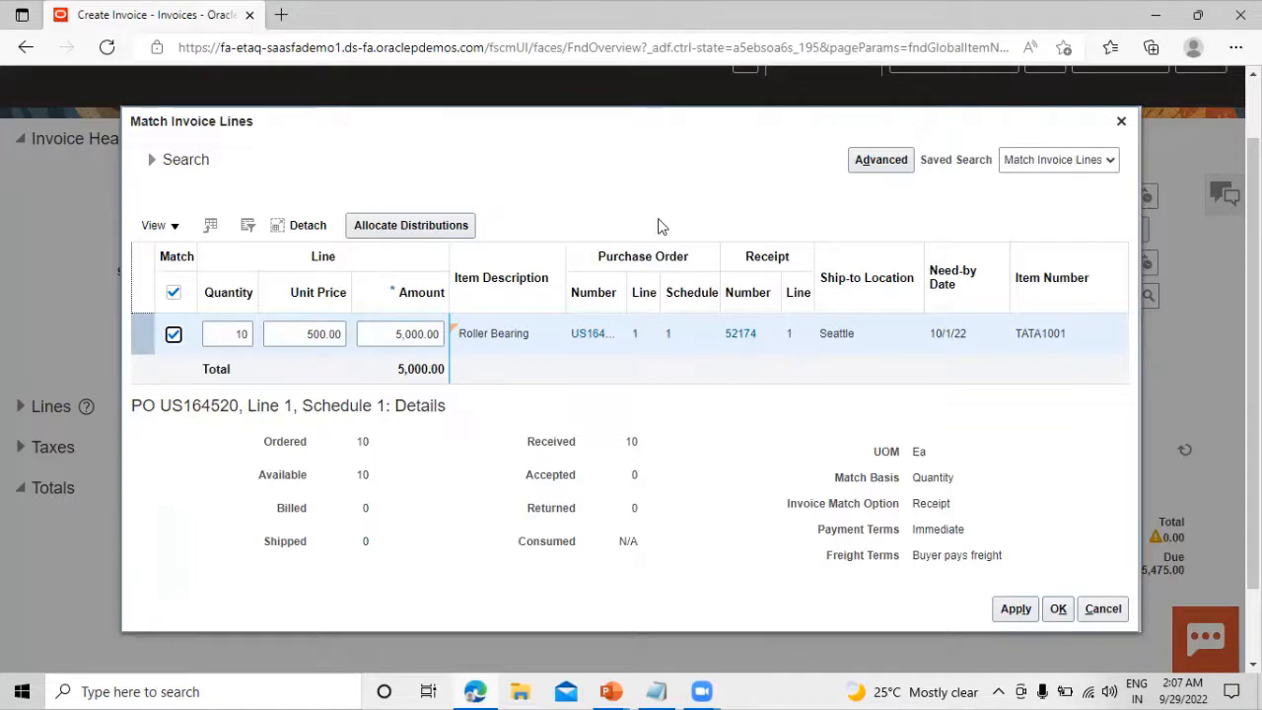
left_click(1014, 610)
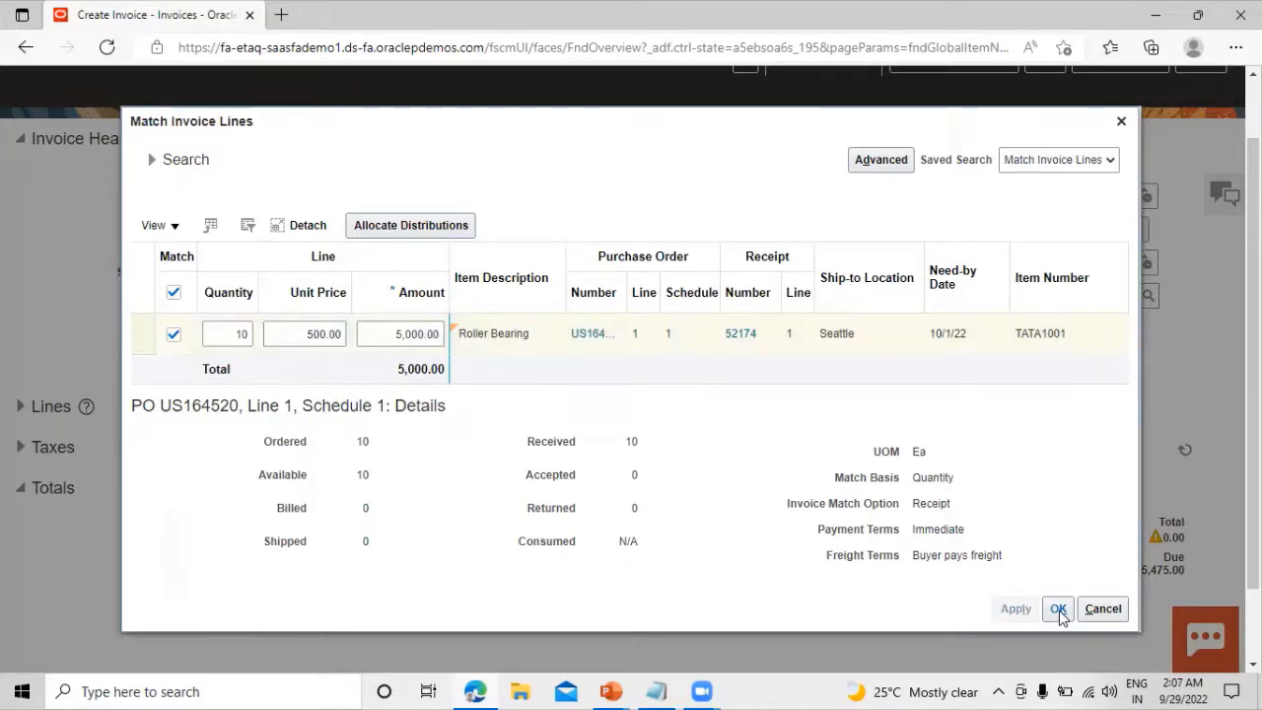
left_click(1058, 610)
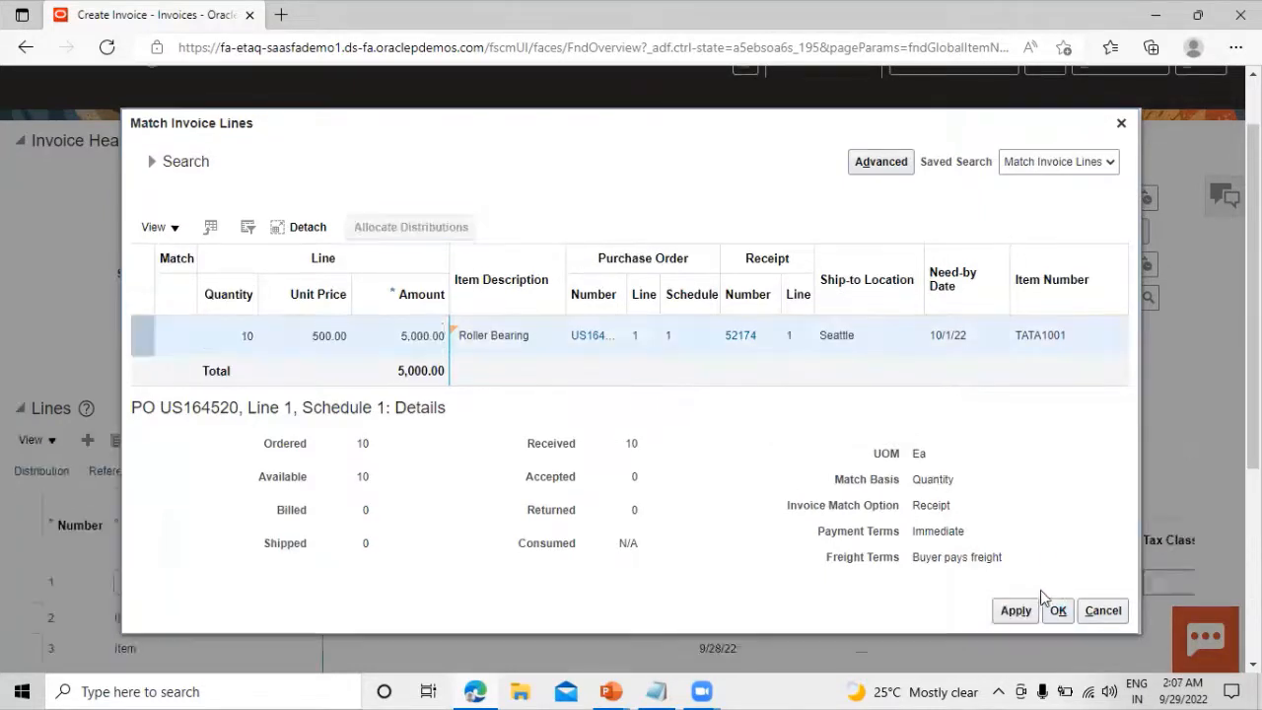
left_click(1058, 611)
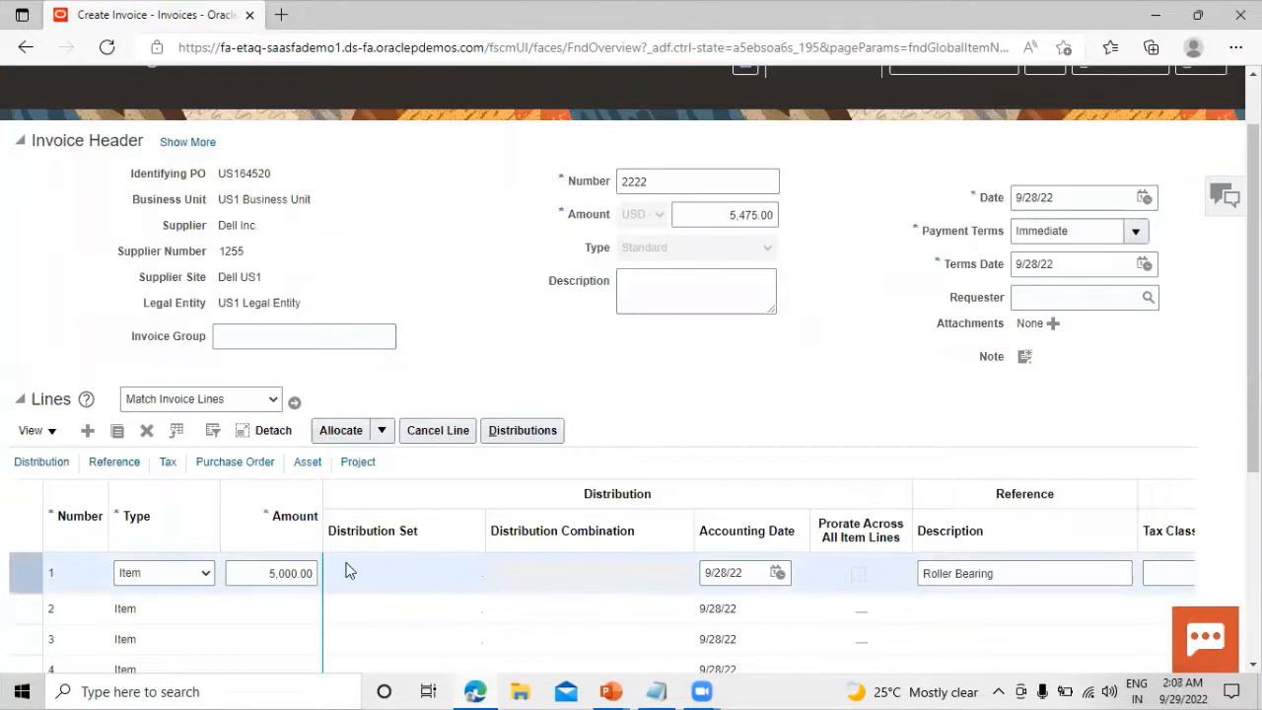
left_click(522, 430)
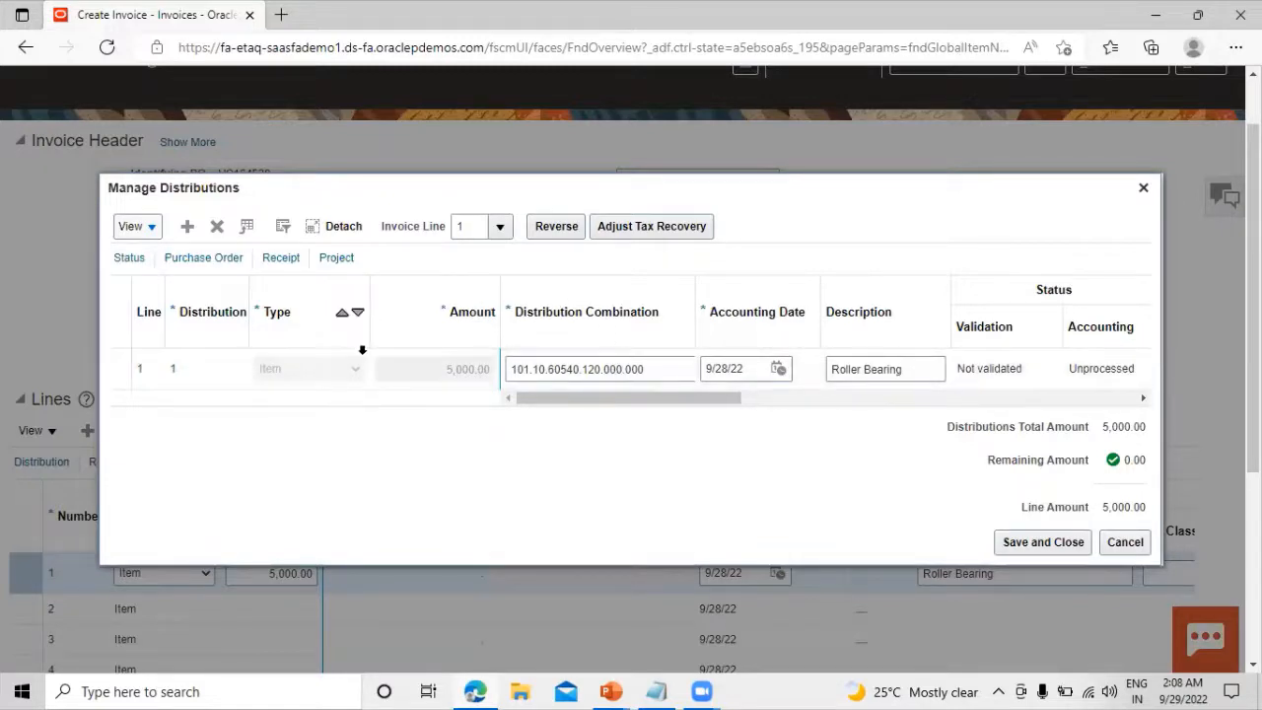
left_click(1043, 543)
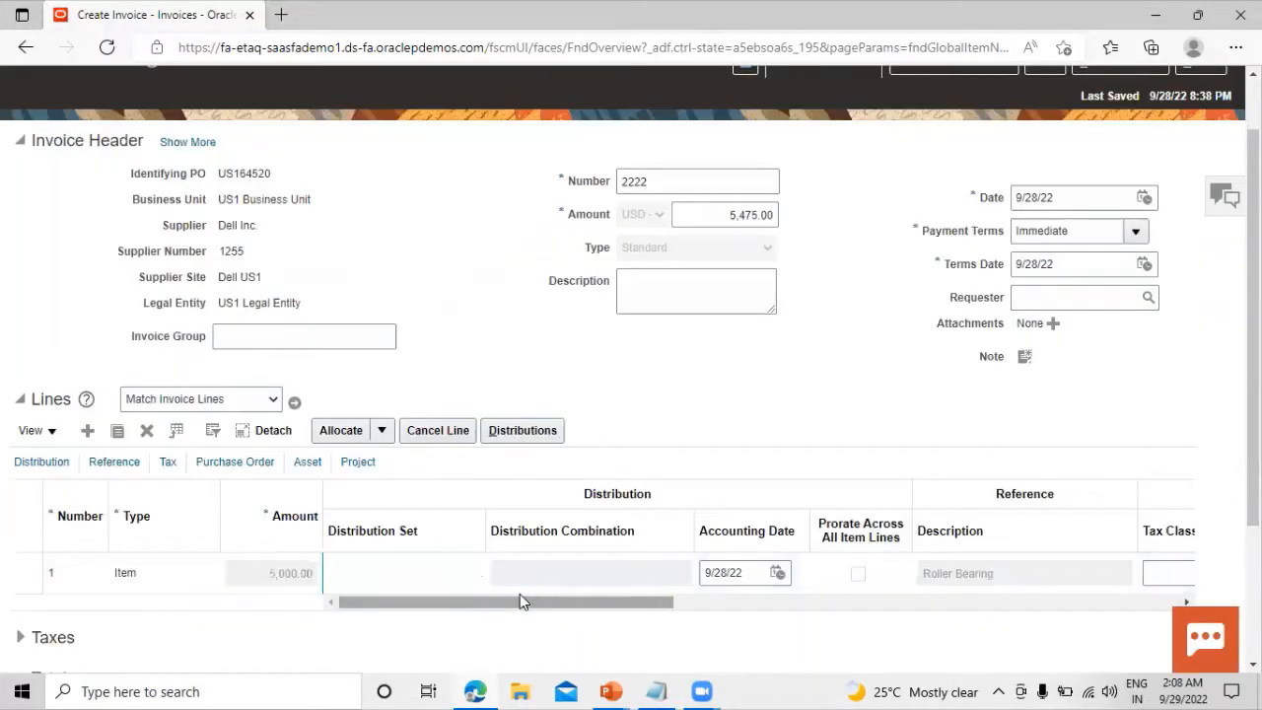
Validate invoice 2222 and post it to the ledger
scroll(690, 443, "up", 2)
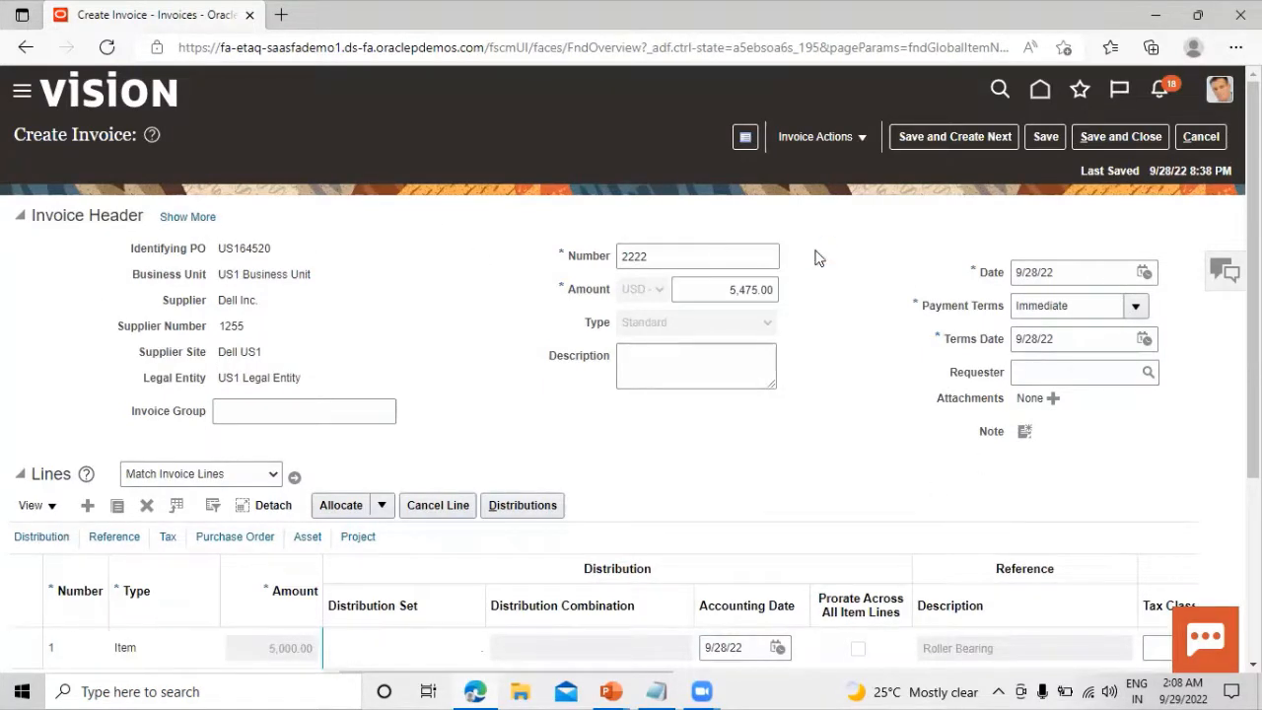
left_click(860, 141)
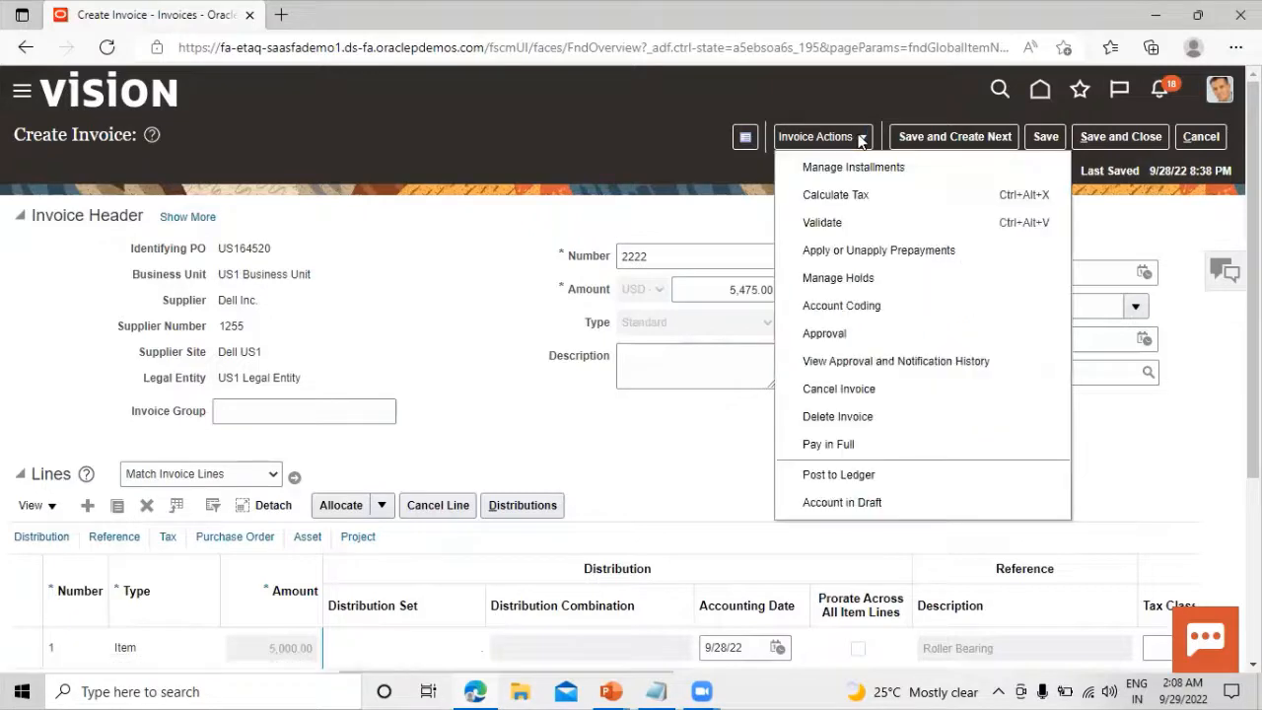
left_click(854, 224)
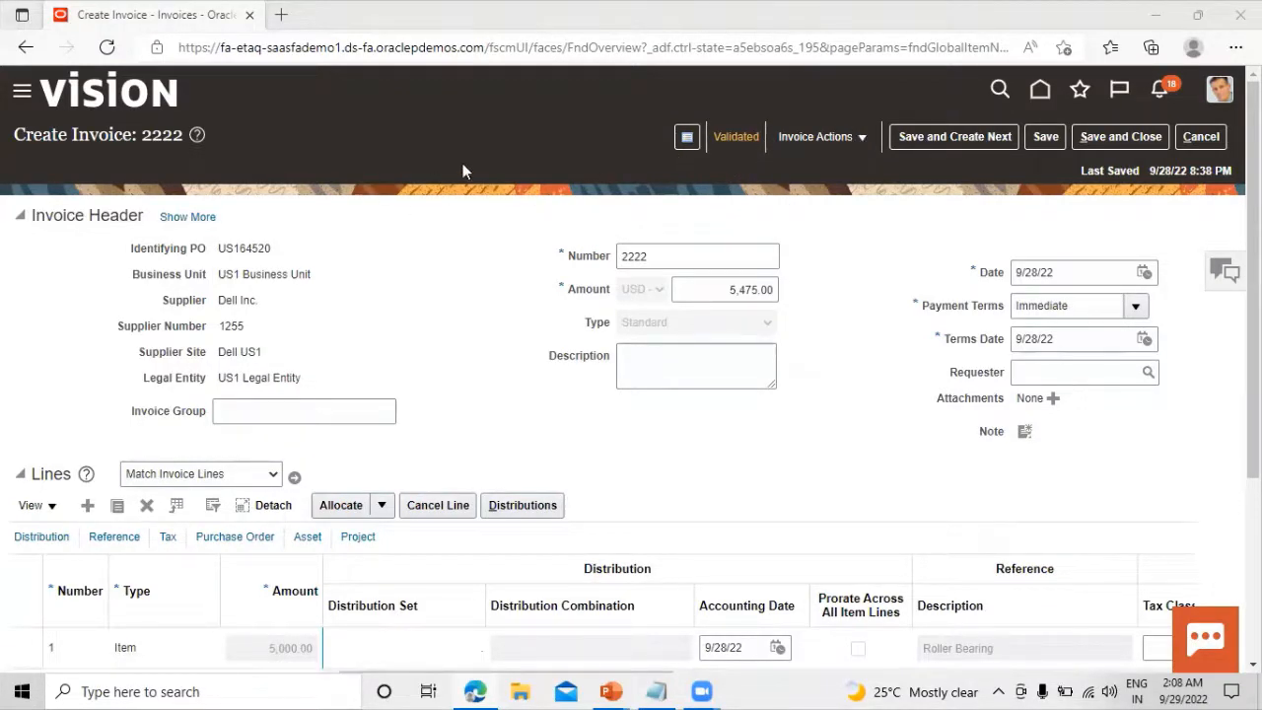
left_click(850, 140)
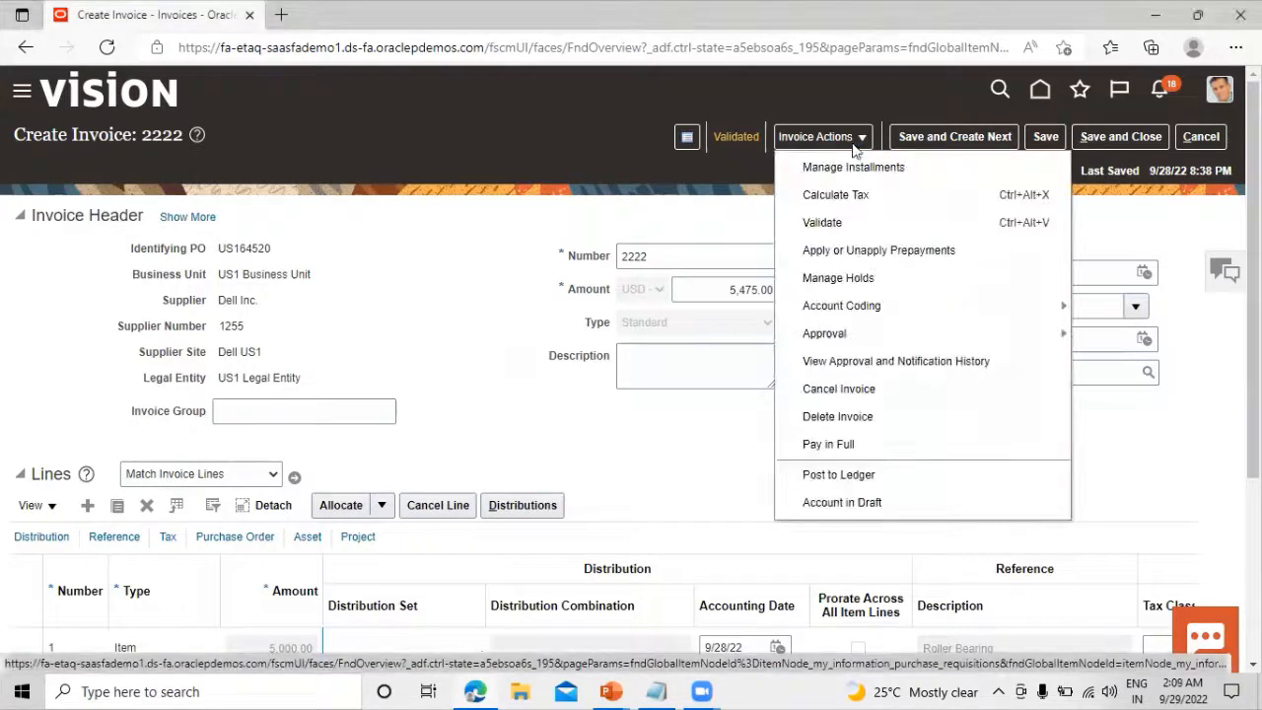
left_click(913, 476)
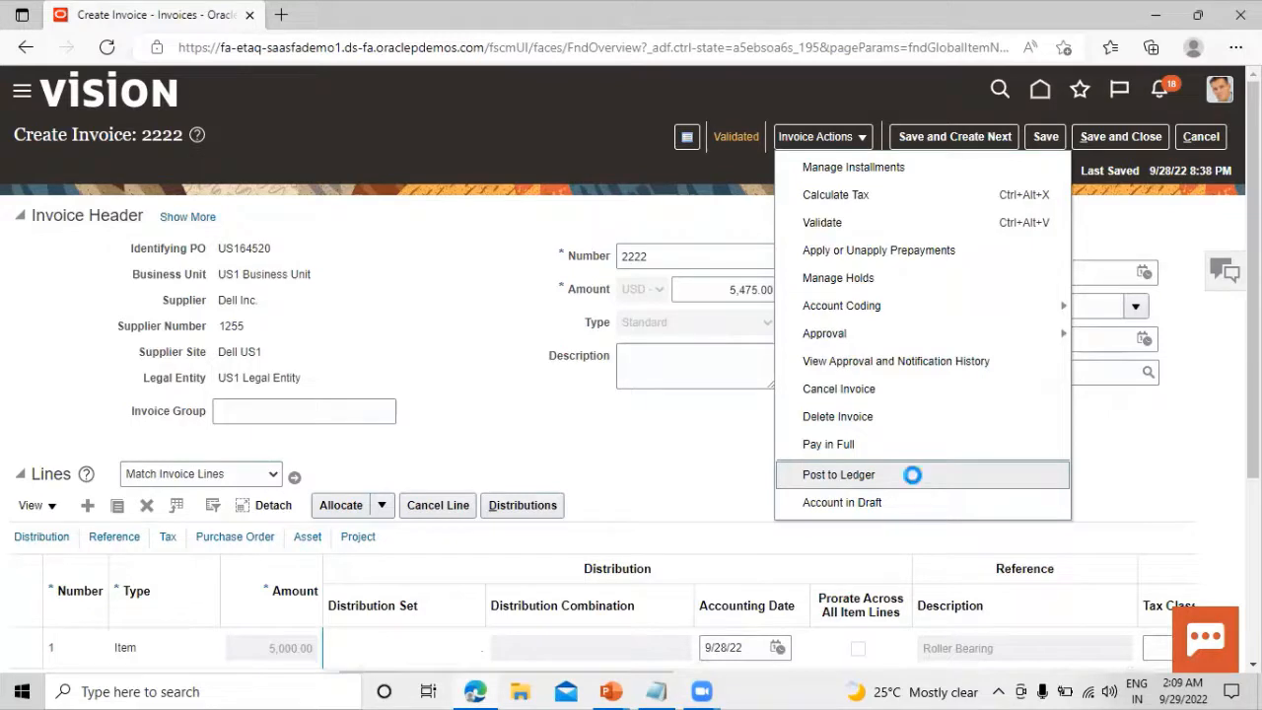
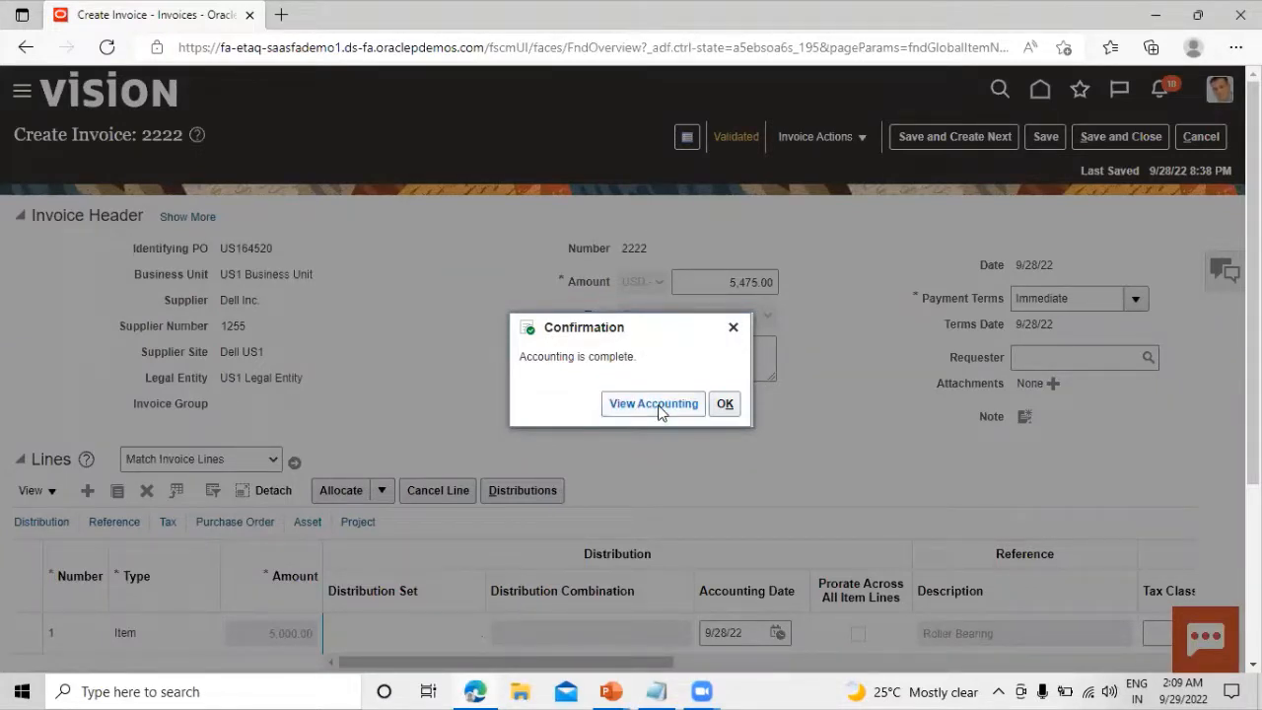
Review the final accounting lines of invoice 2222 in the US Primary Ledger, then close them
left_click(655, 406)
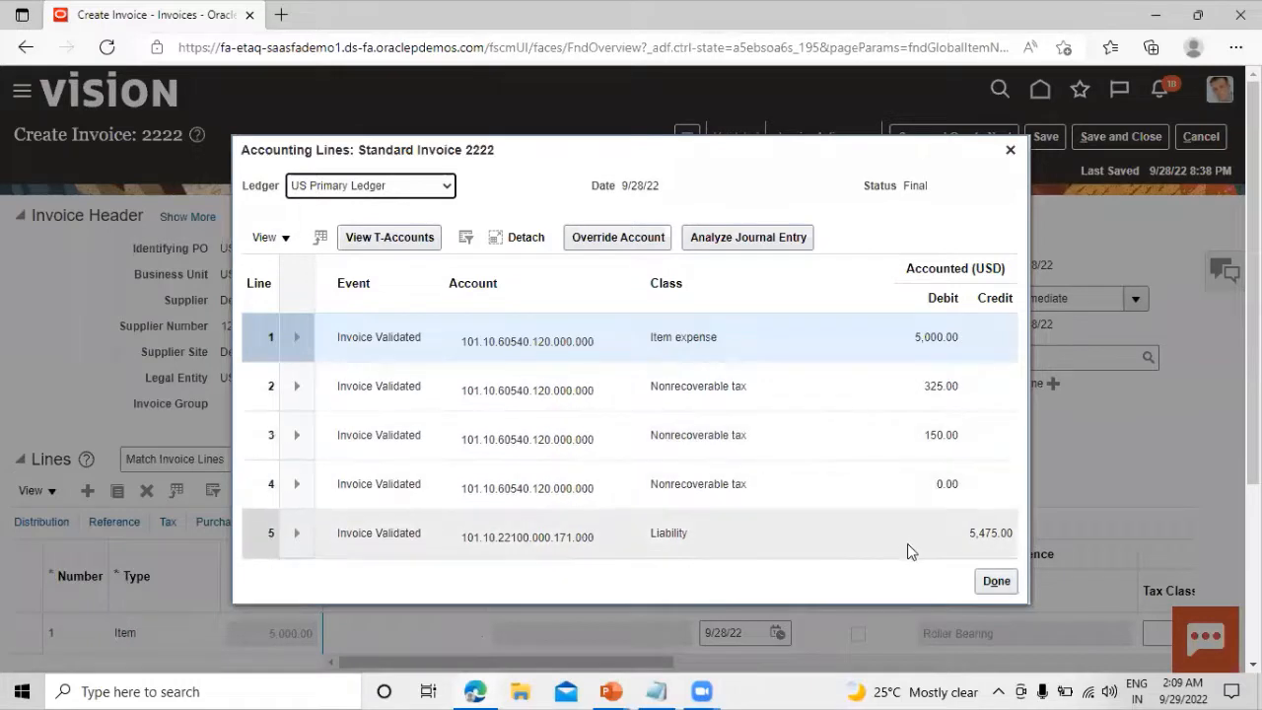
left_click(996, 584)
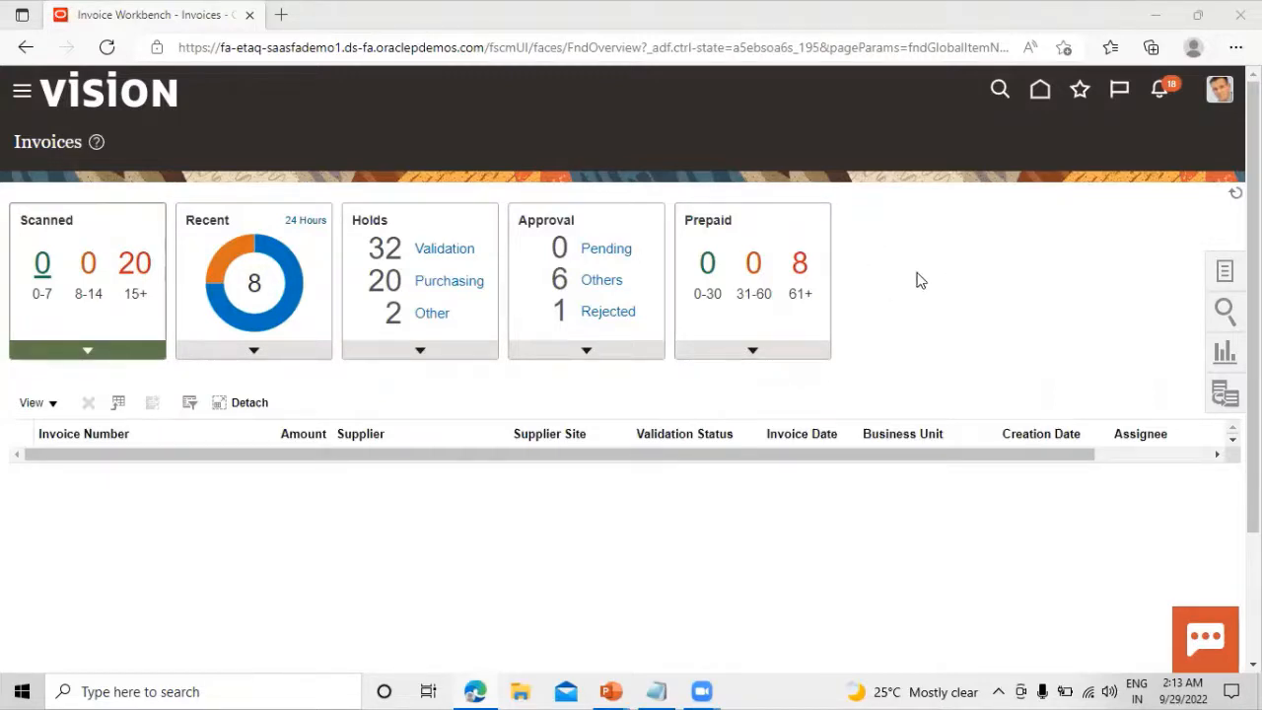
Go to the Payments work area under Payables and start creating a new payment
left_click(22, 93)
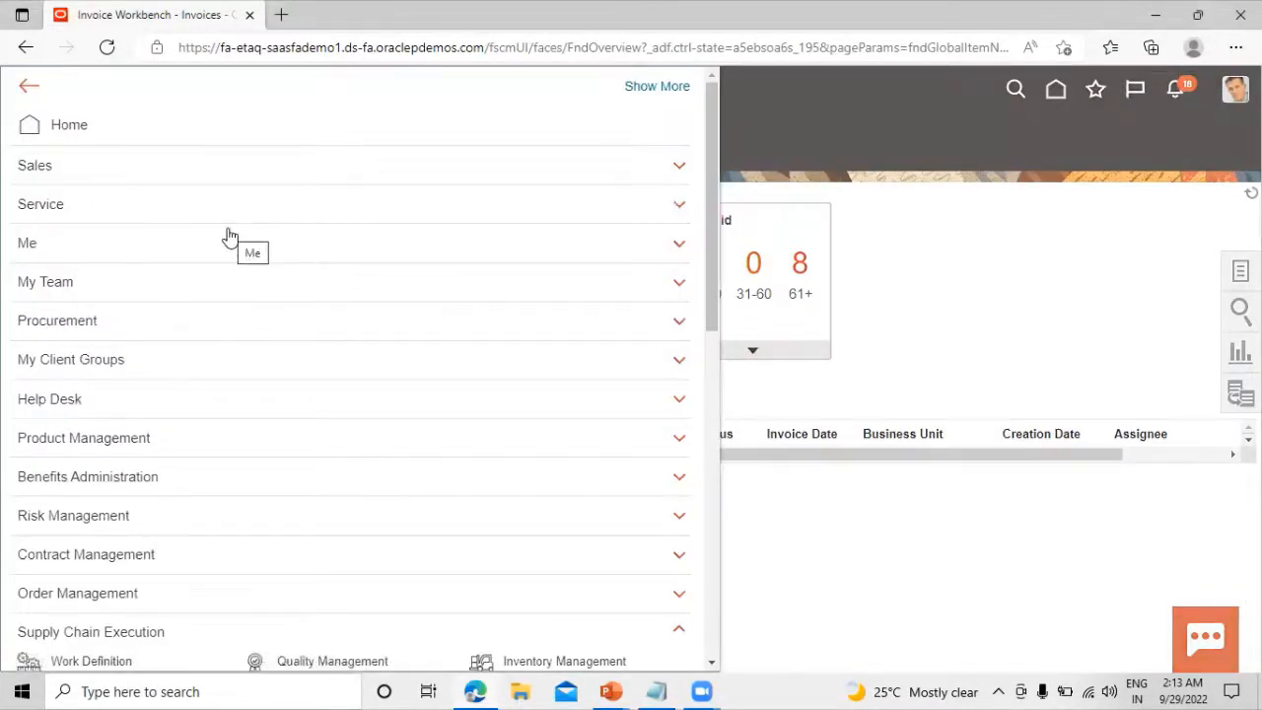
scroll(232, 238, "down", 3)
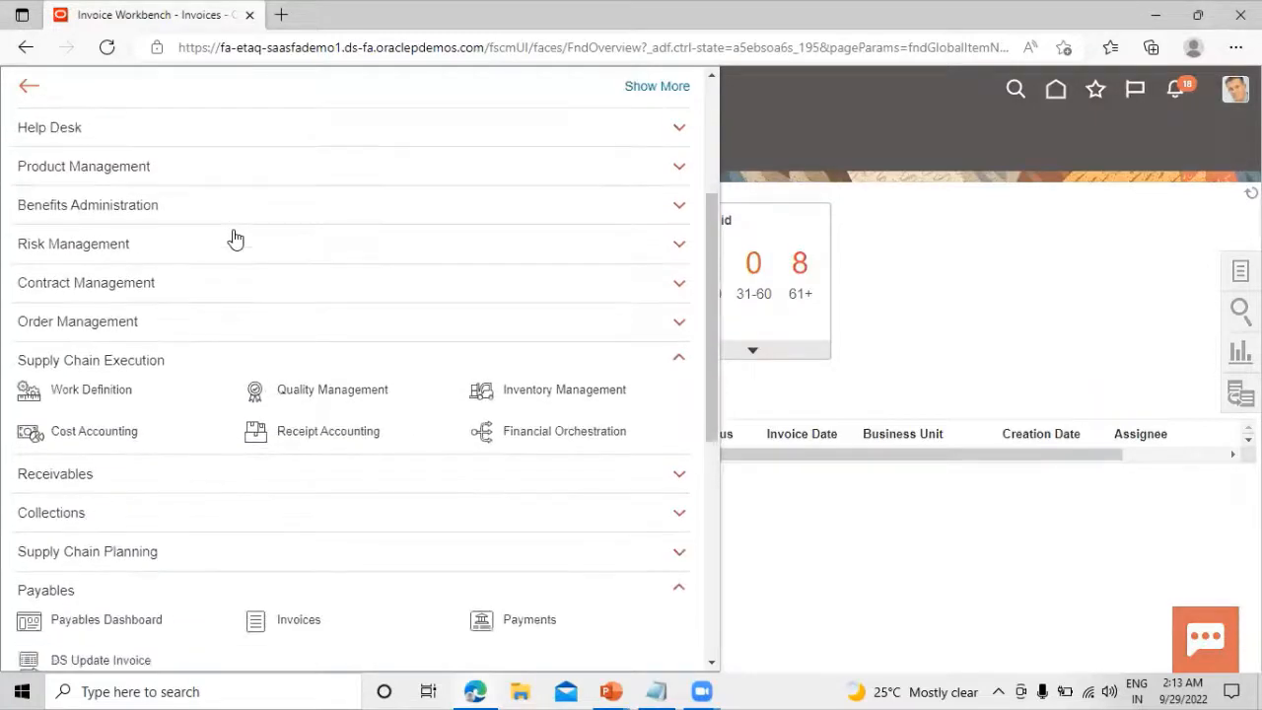
scroll(235, 238, "down", 4)
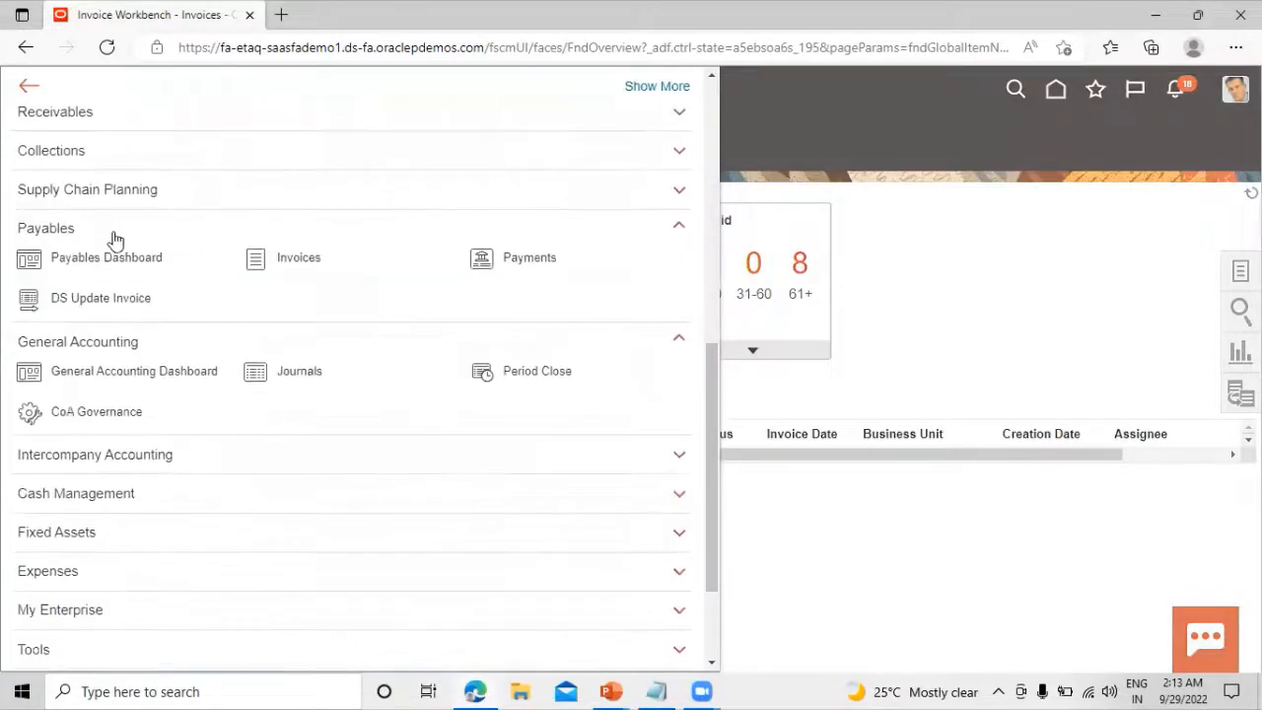
left_click(527, 261)
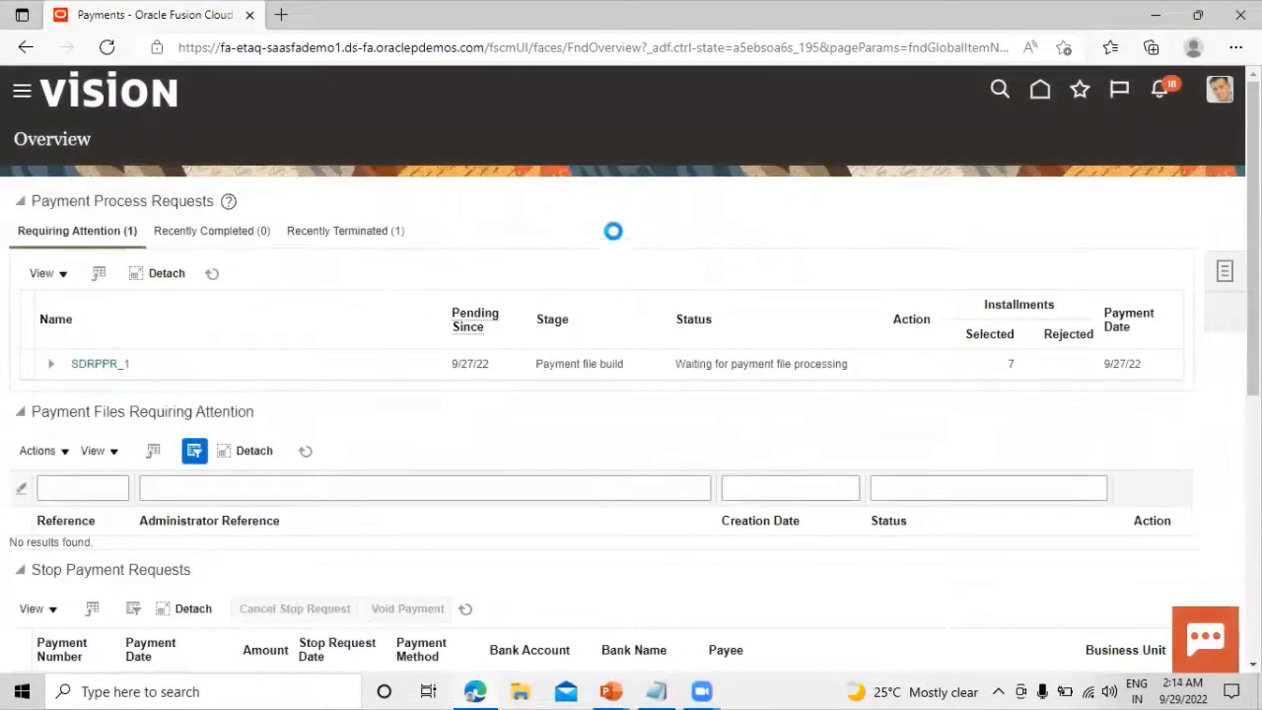
left_click(1223, 277)
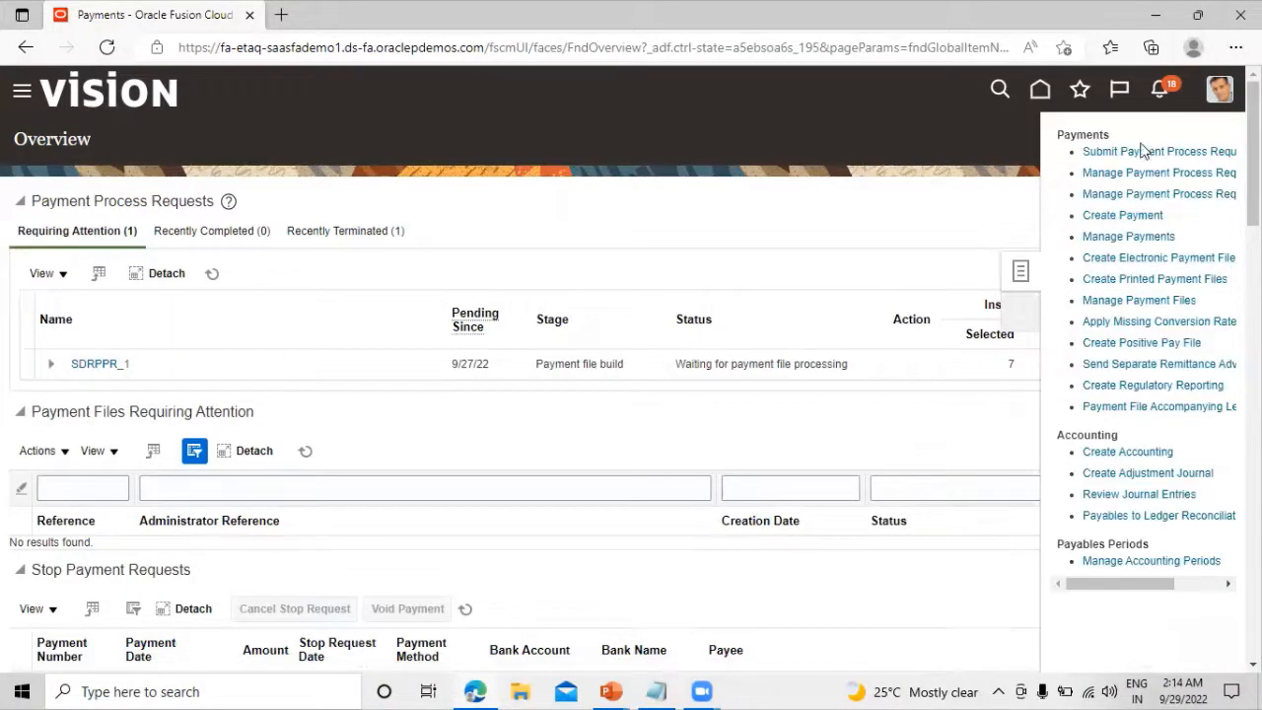
left_click(1124, 216)
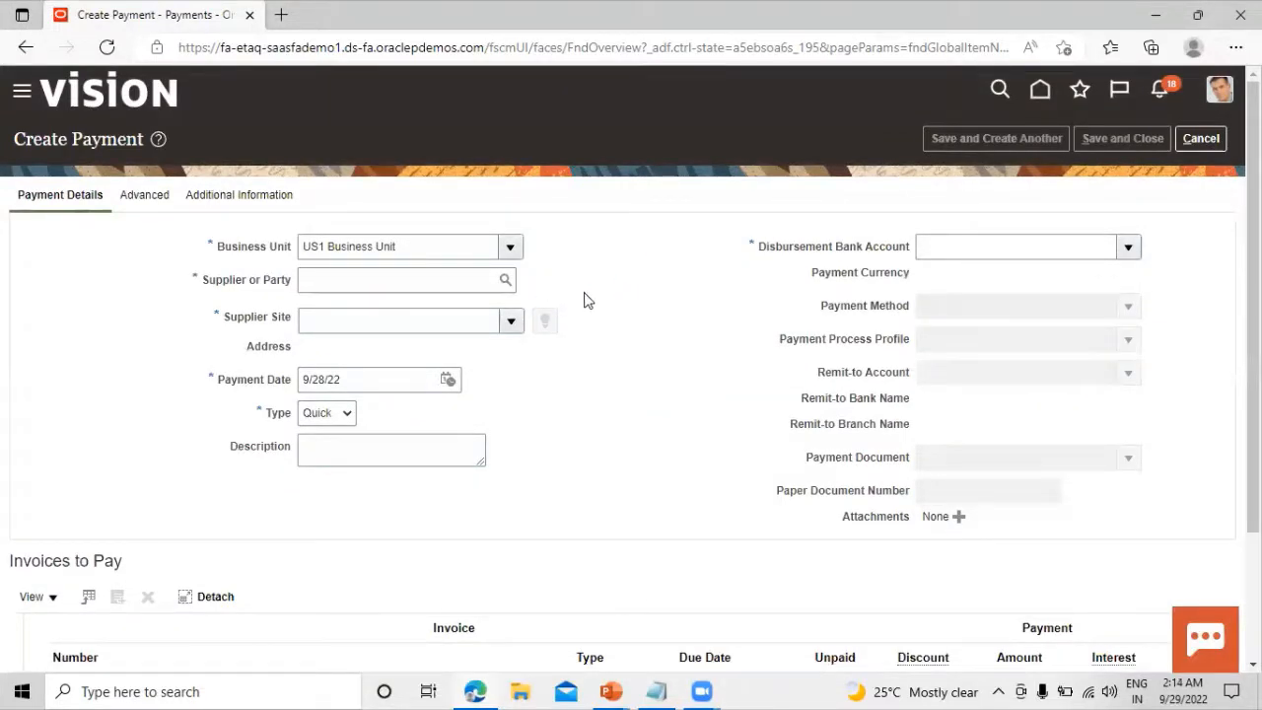
left_click(505, 283)
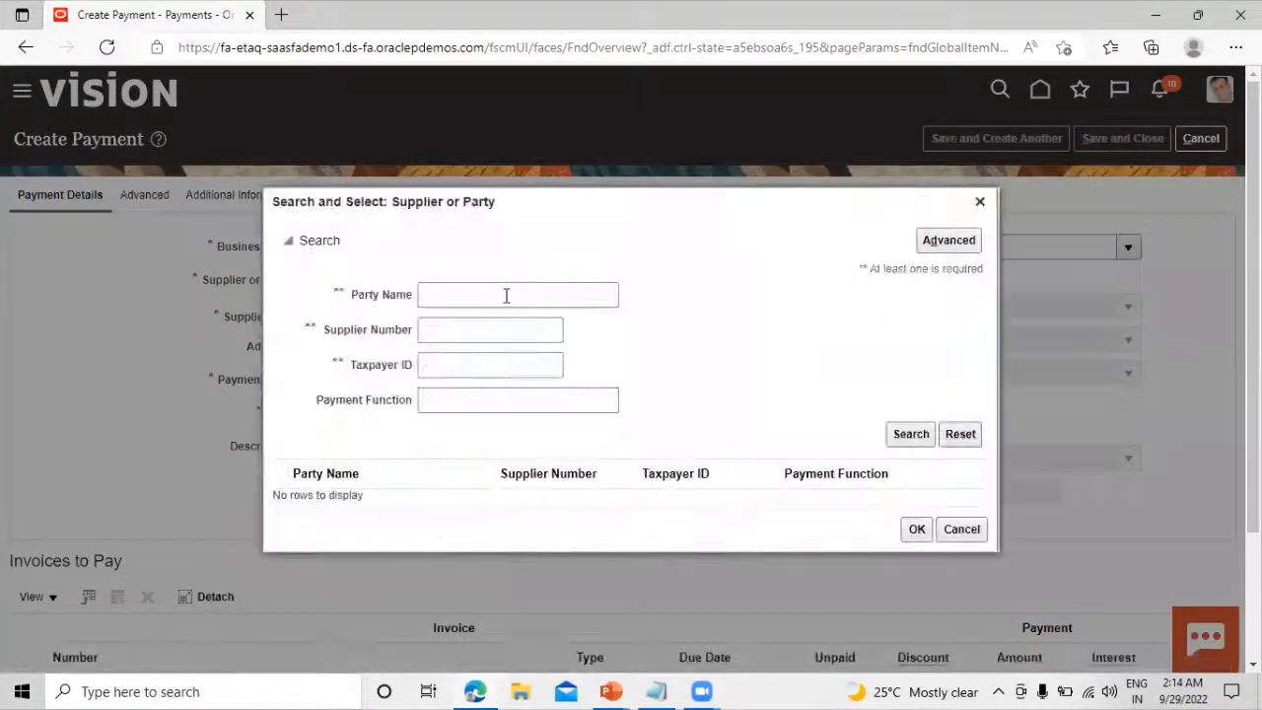
left_click(485, 329)
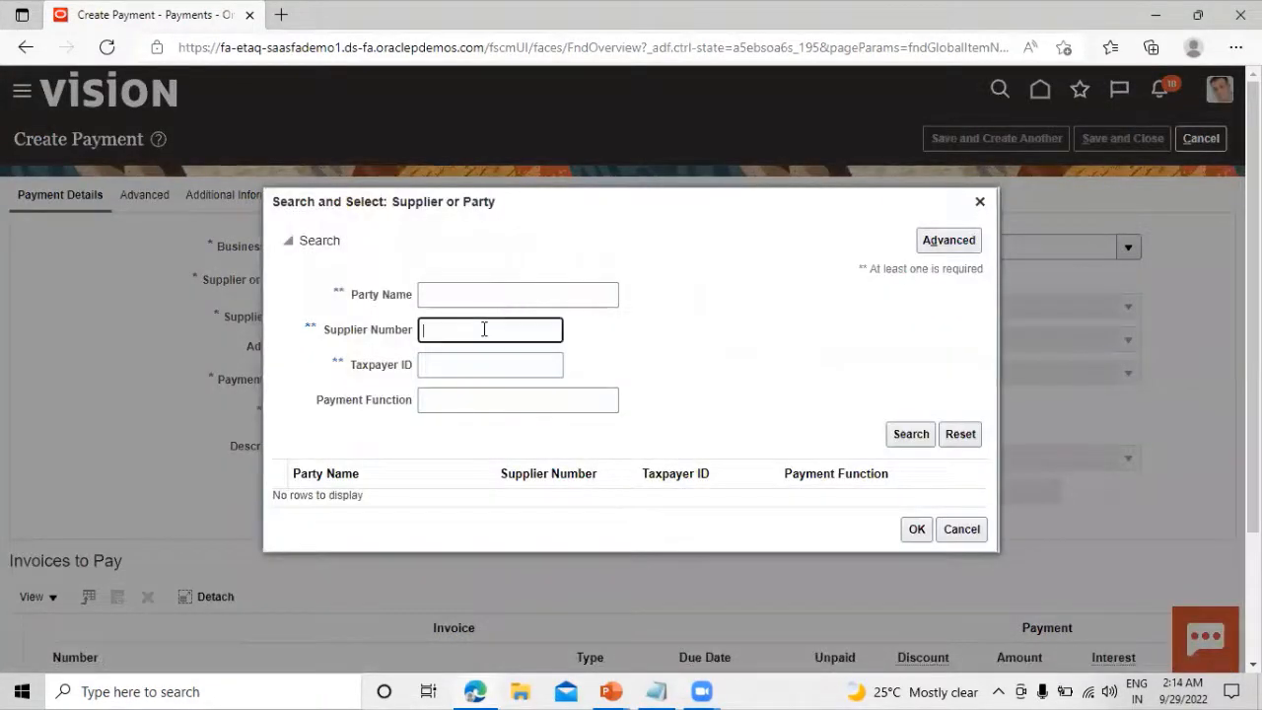
type("de")
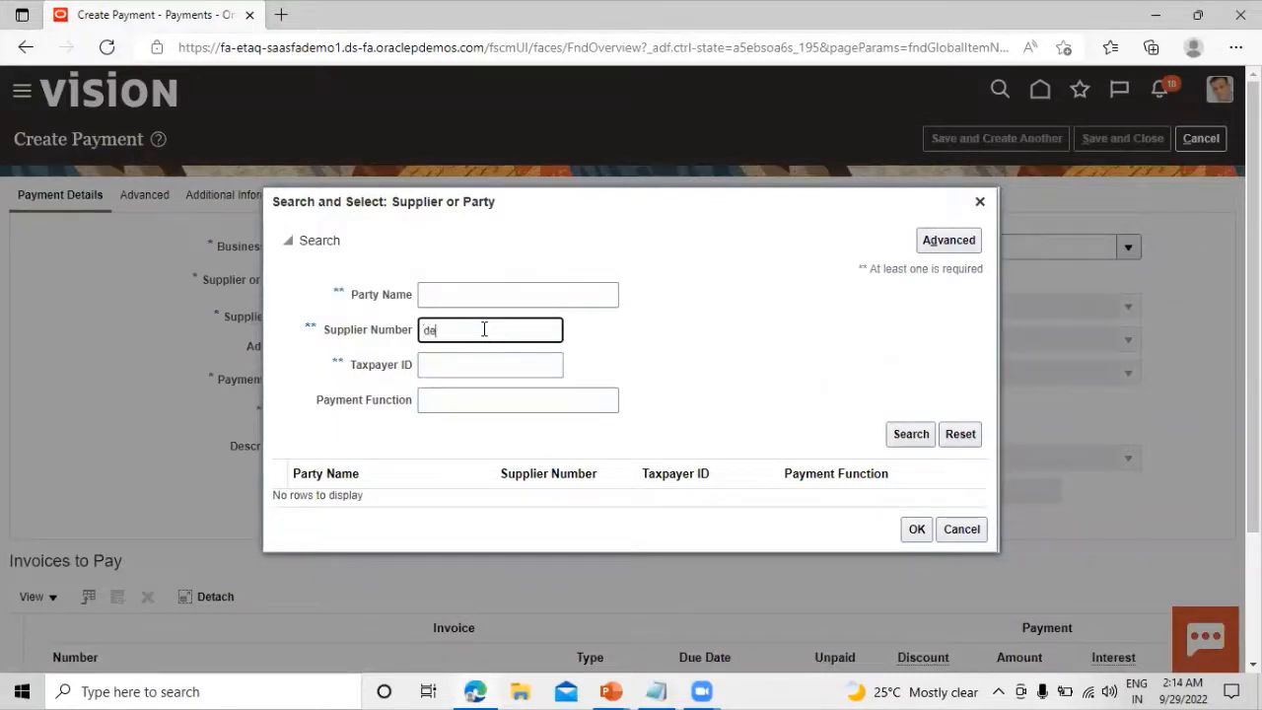
type("ll")
left_click(898, 434)
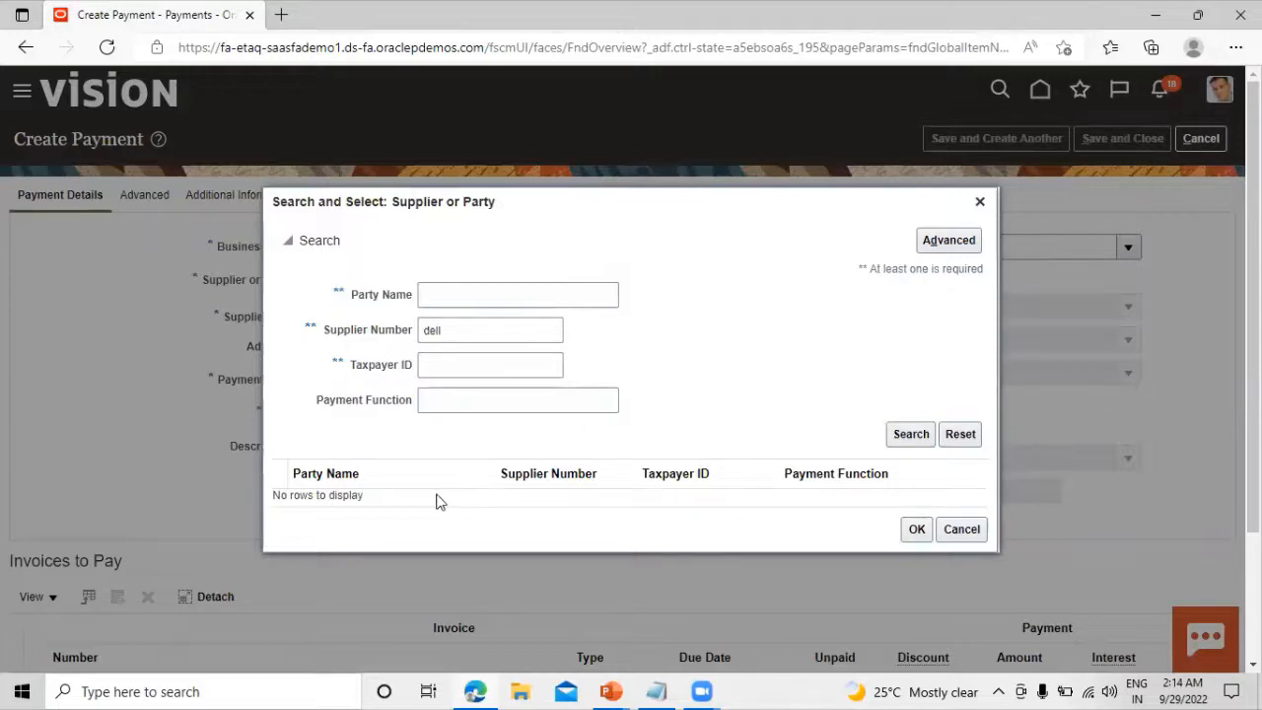
left_click_drag(512, 339, 389, 337)
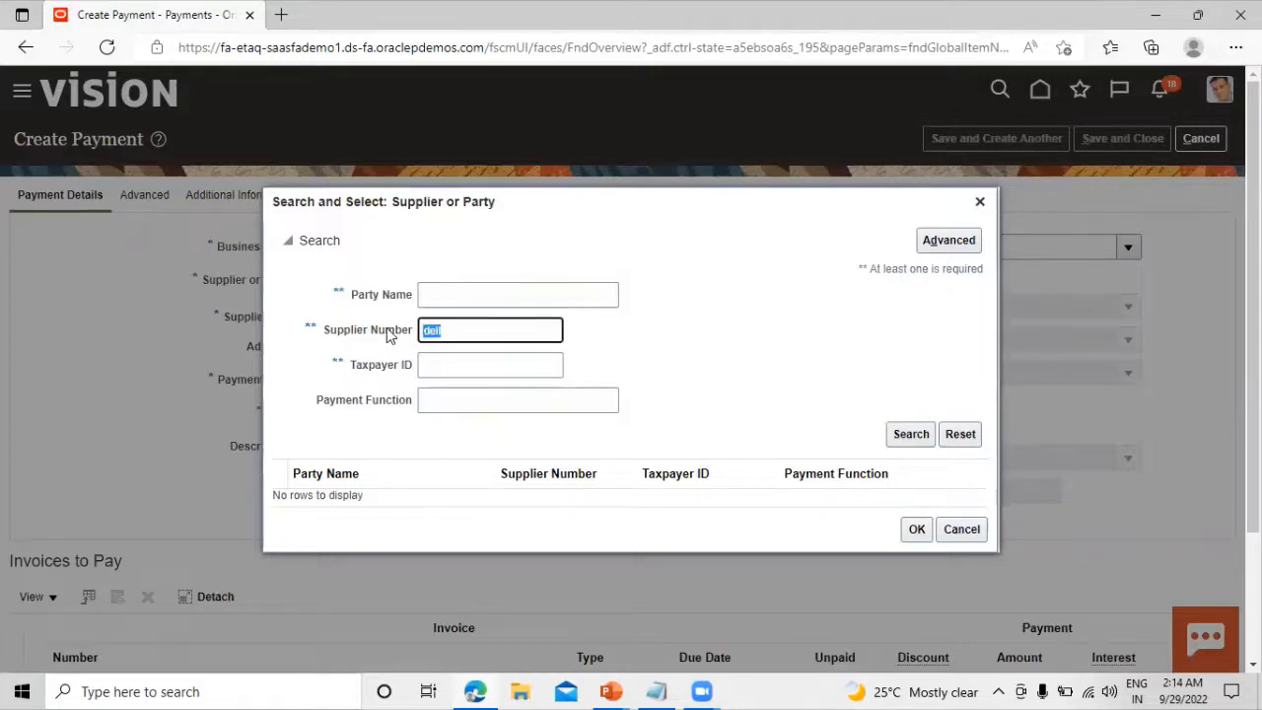
key("BackSpace")
left_click(955, 529)
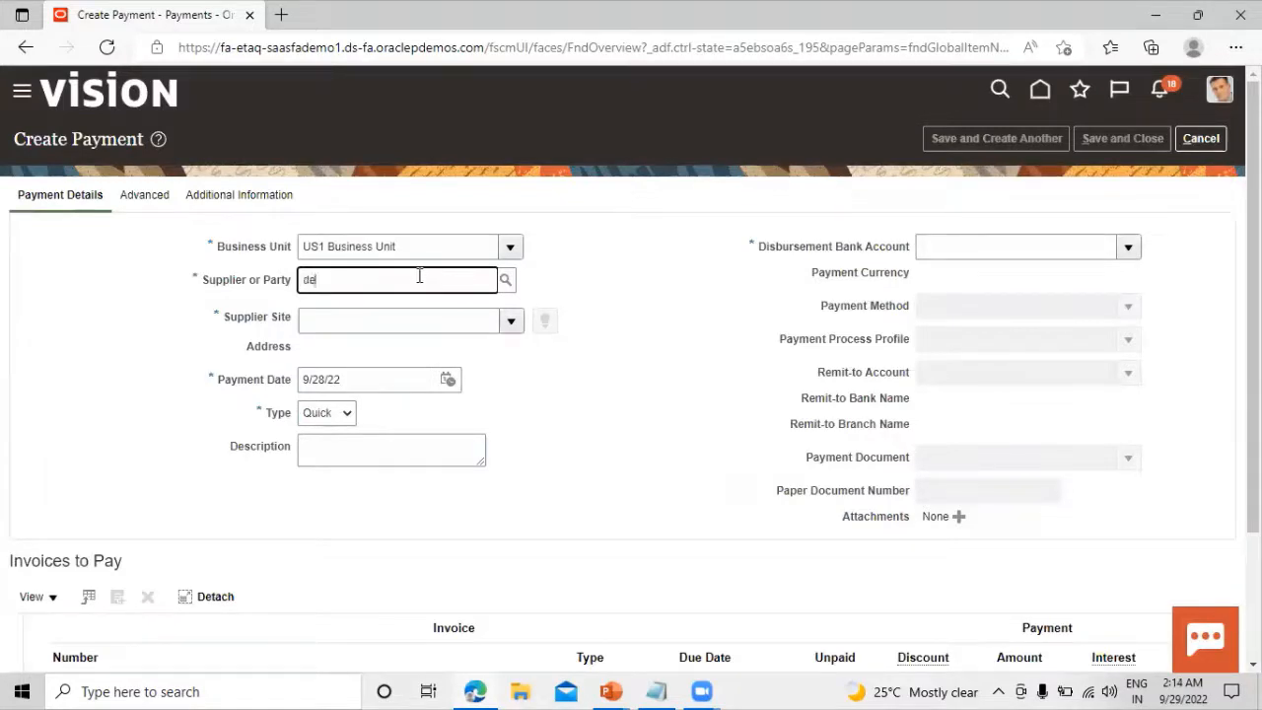
Set Dell Inc. as the payment's supplier, dismiss the resulting message, and check the type options, keeping Quick
key("BackSpace")
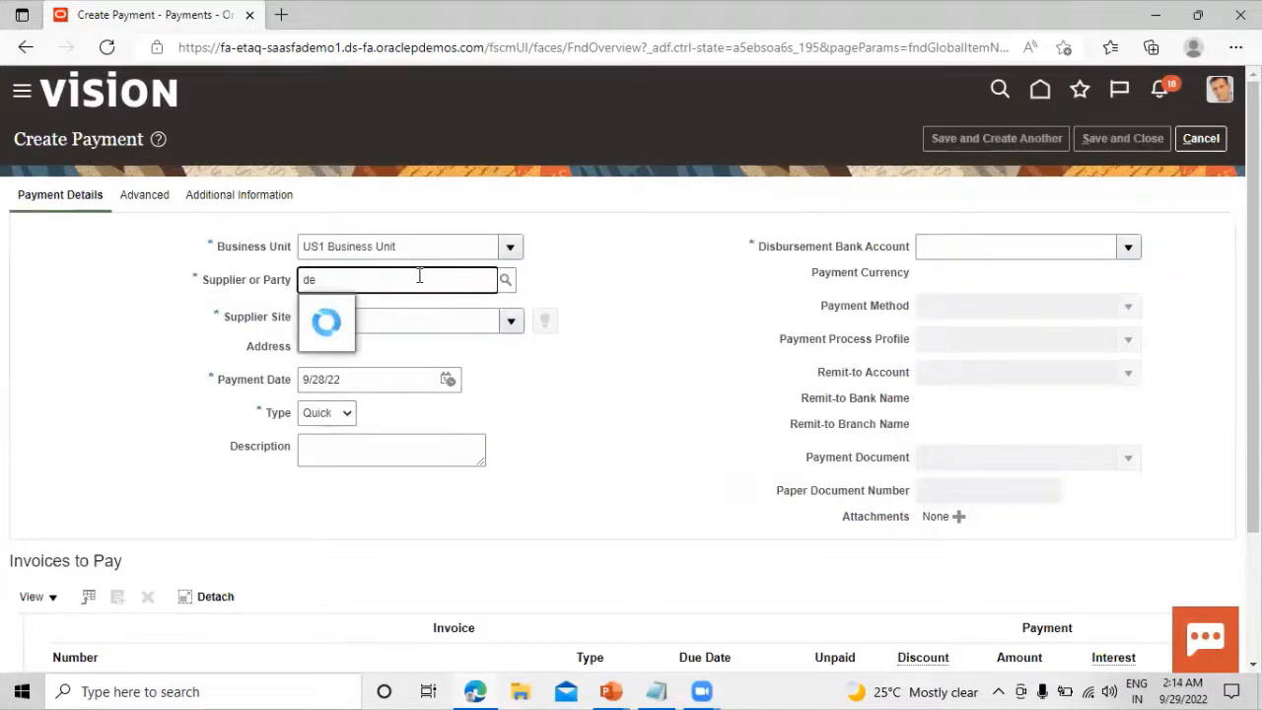
type("ll")
left_click(375, 309)
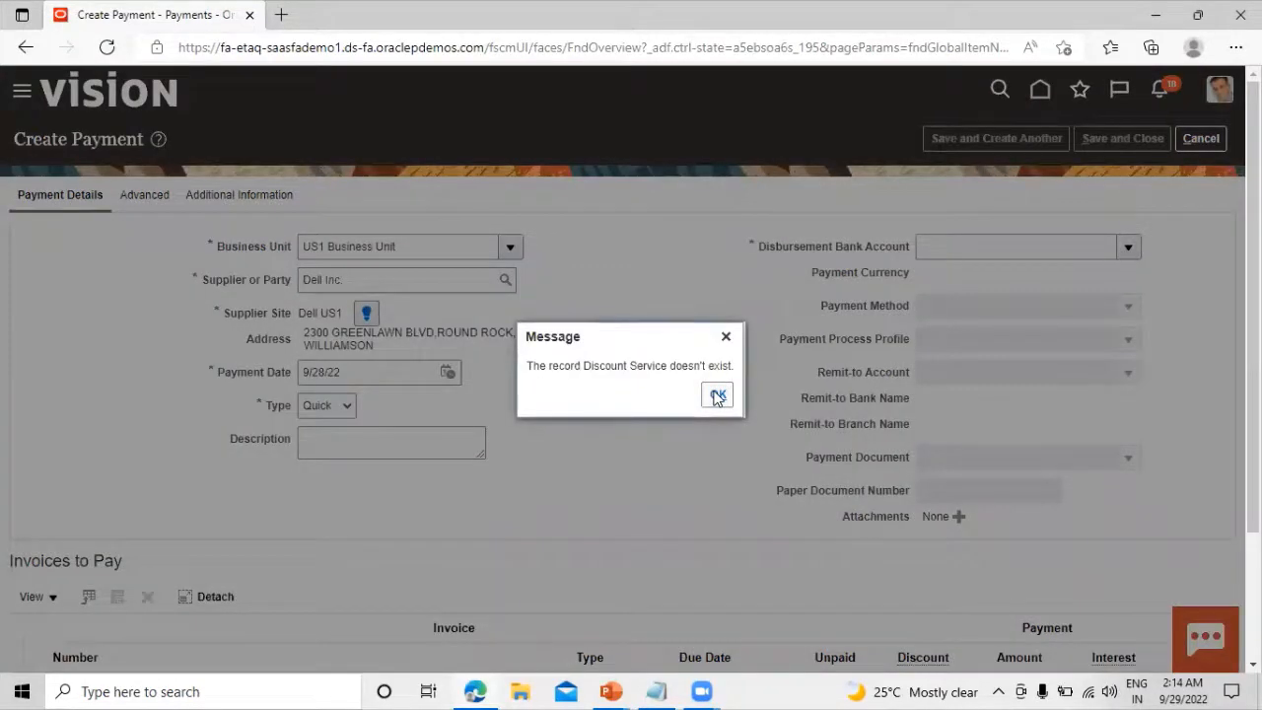
left_click(717, 395)
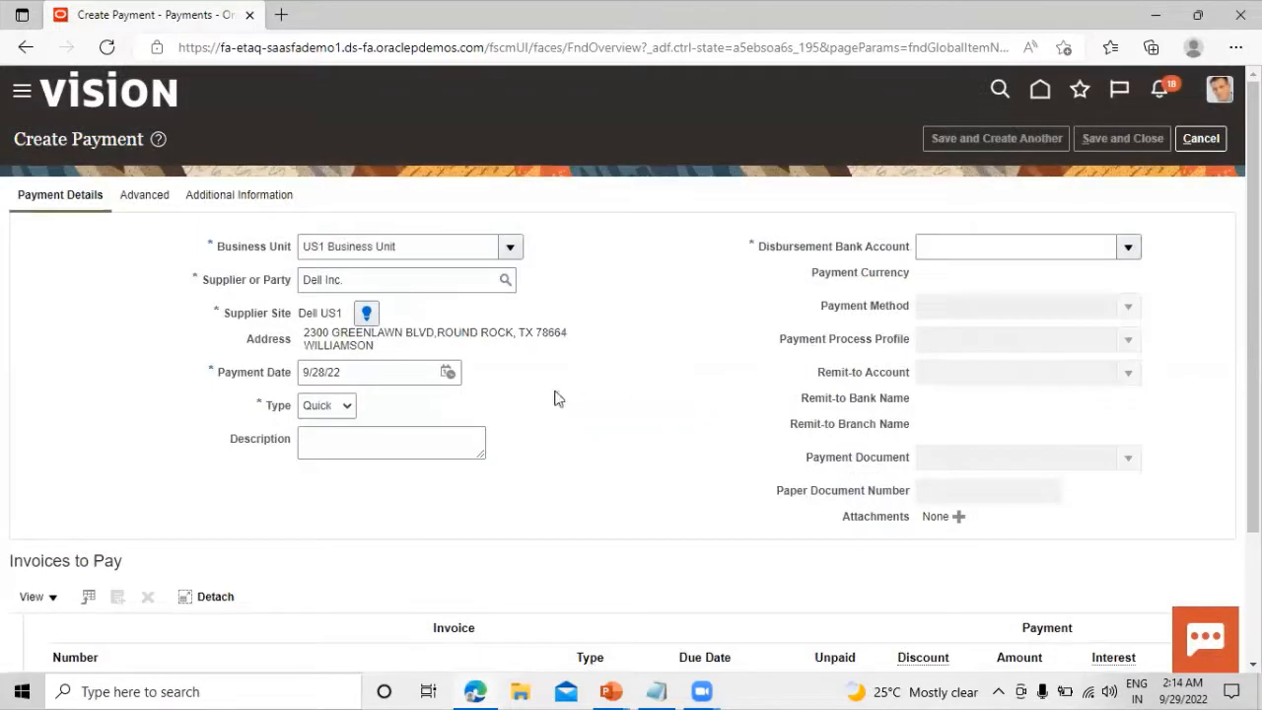
left_click(347, 407)
left_click(348, 406)
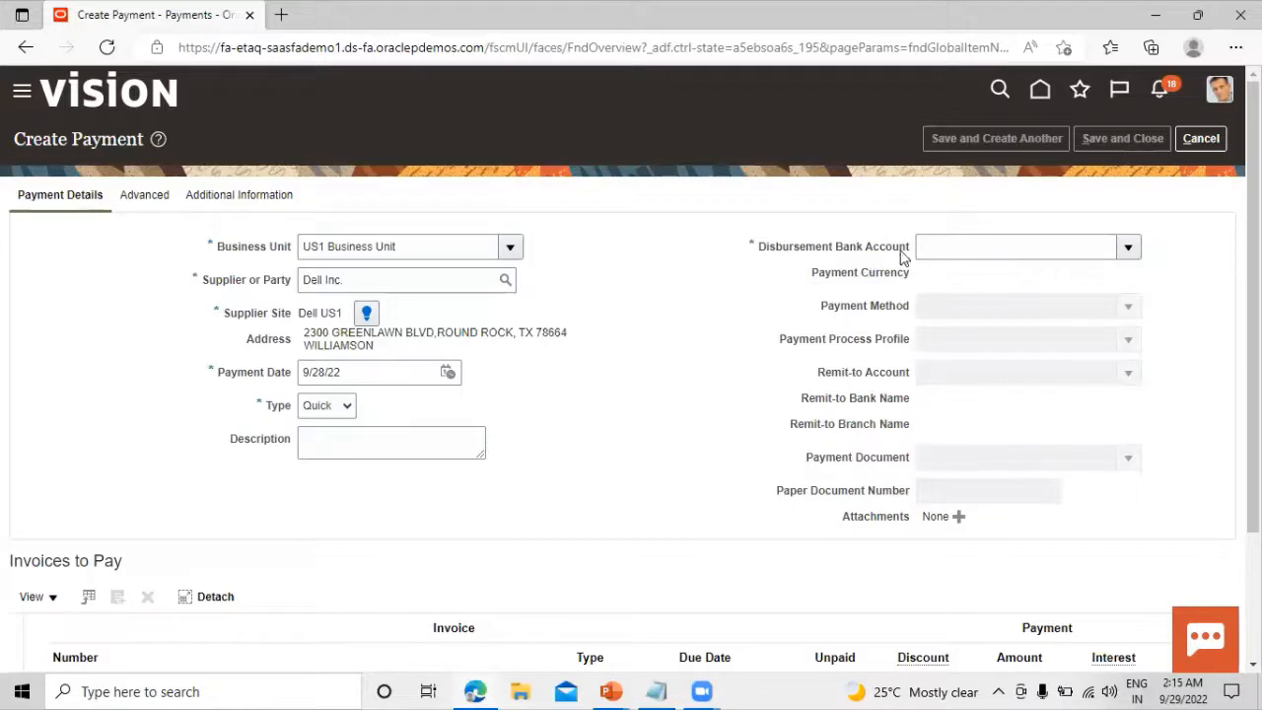
Search the disbursement bank accounts by bank "bank of a" and select the Bank of America New York account
left_click(1130, 249)
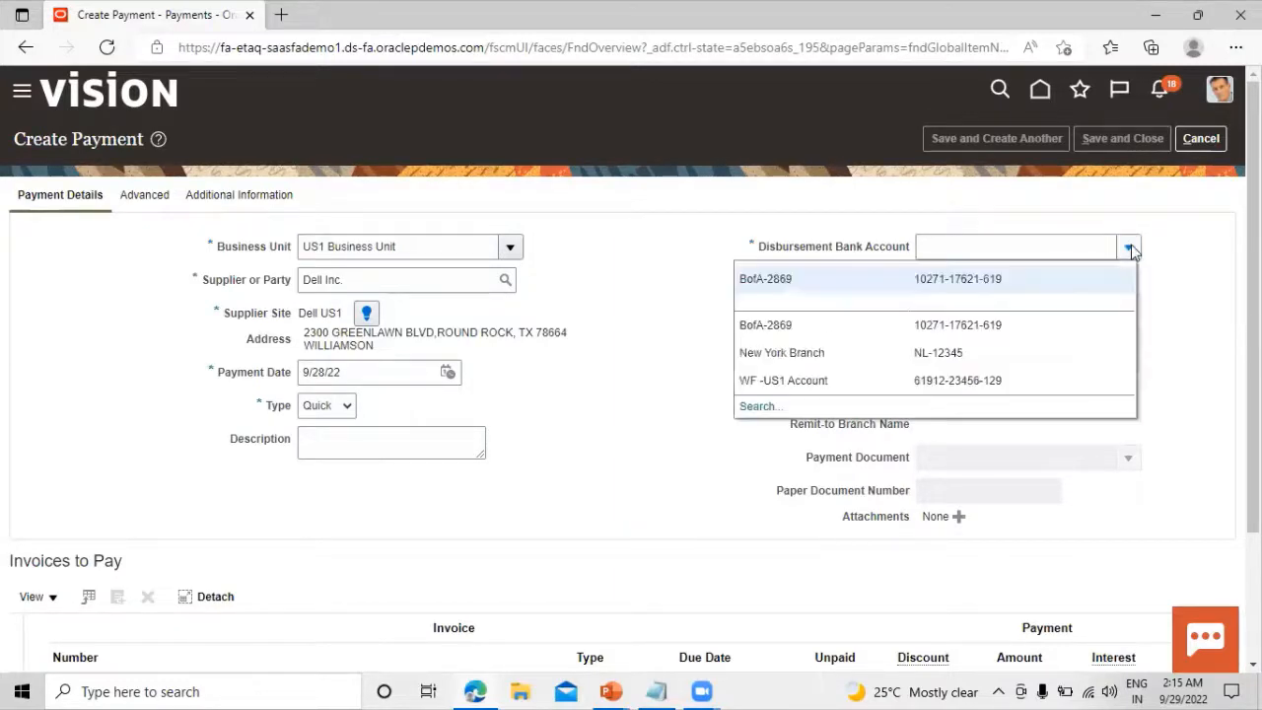
left_click(757, 407)
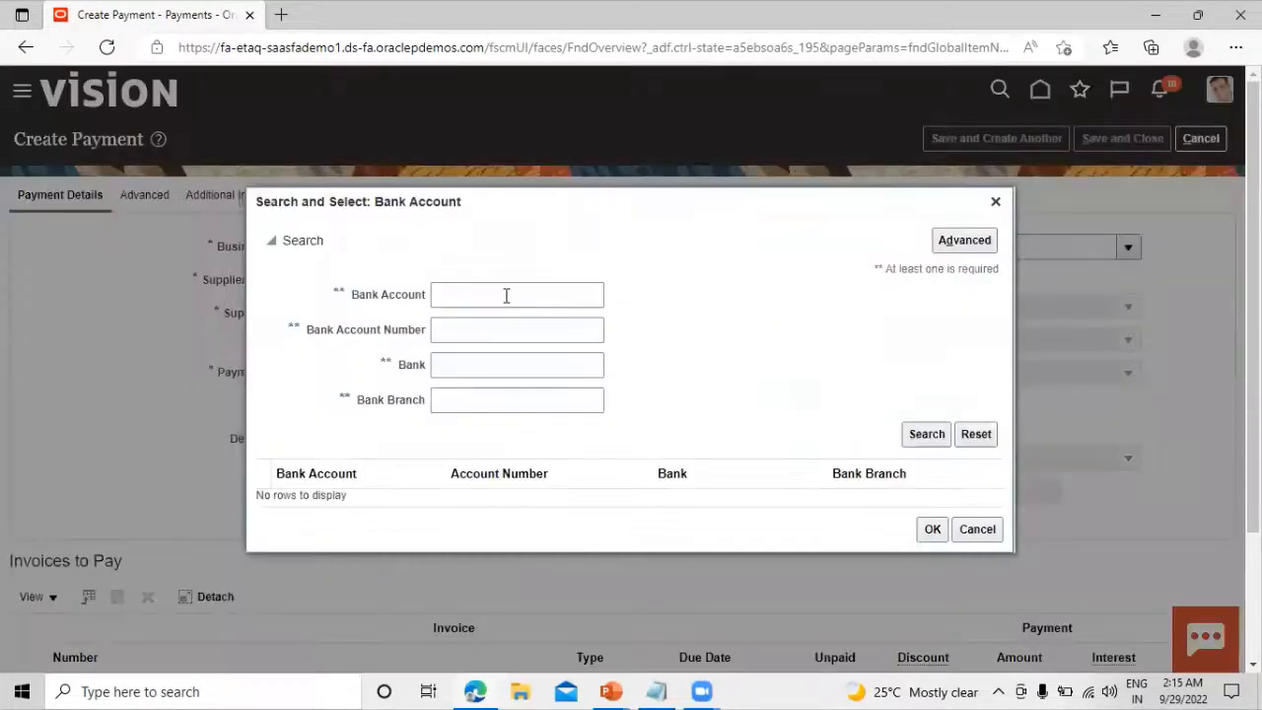
left_click(506, 296)
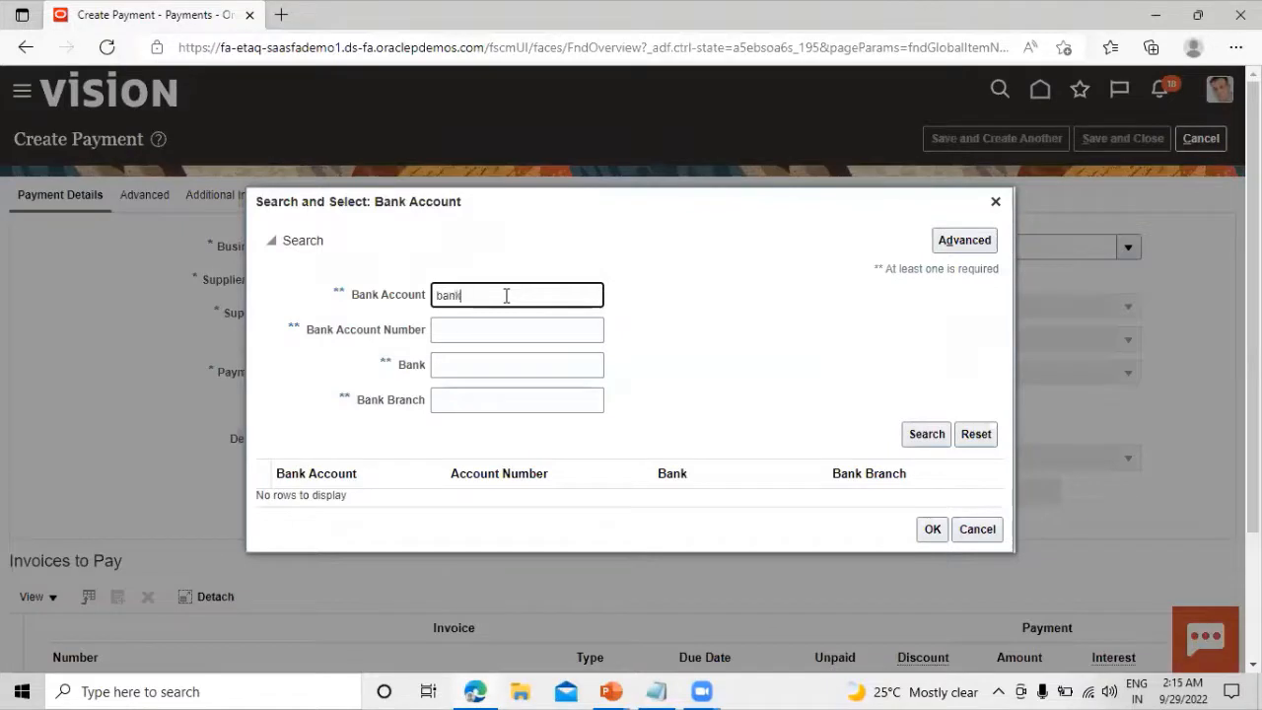
type("bank of a")
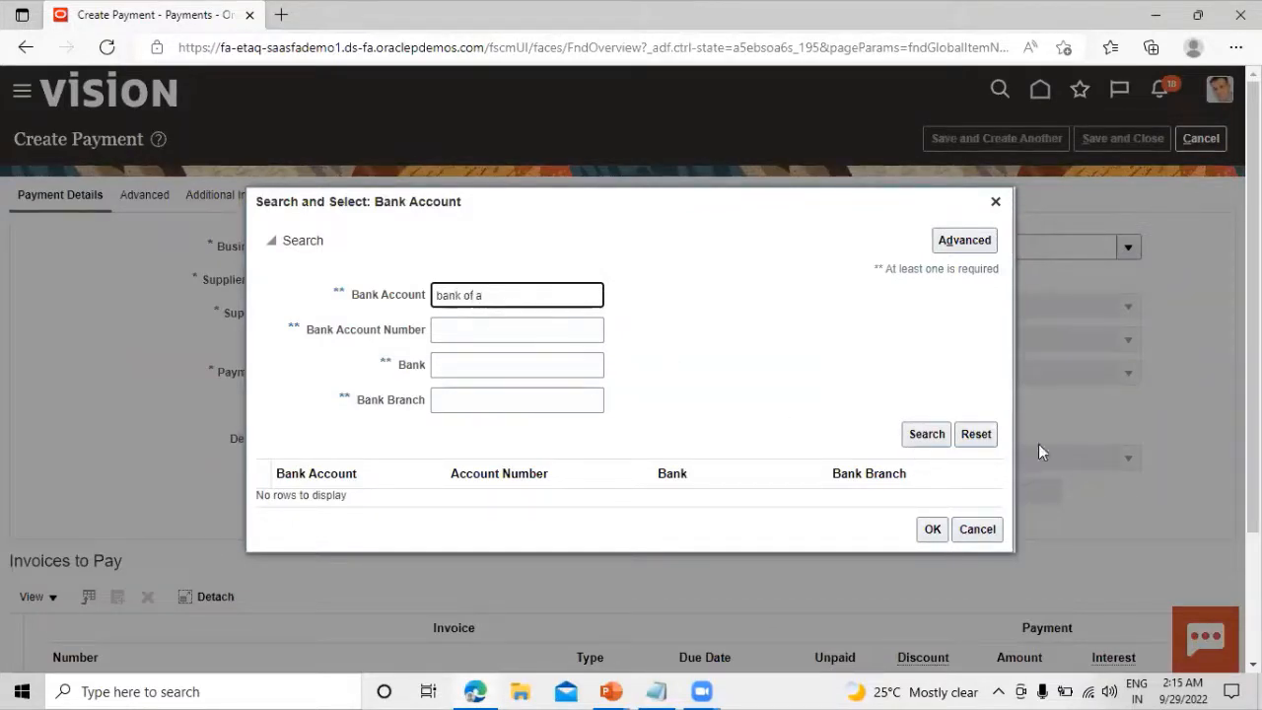
left_click(927, 434)
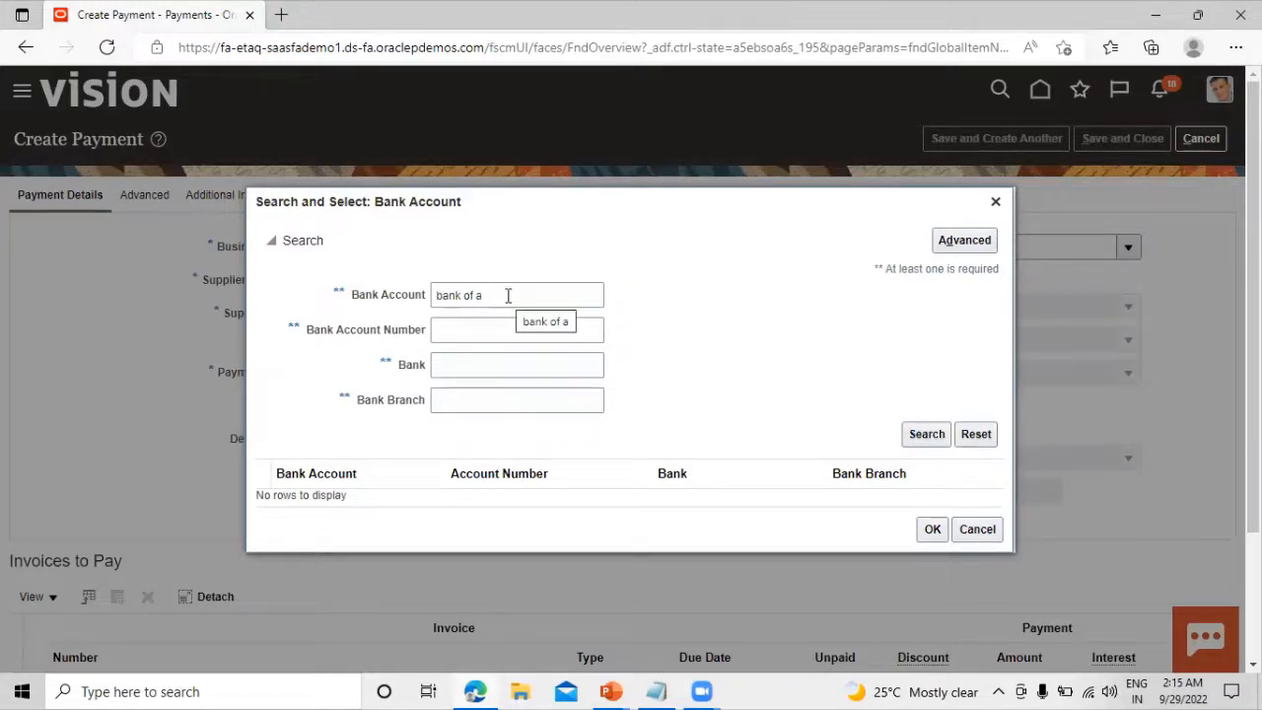
left_click_drag(510, 294, 434, 286)
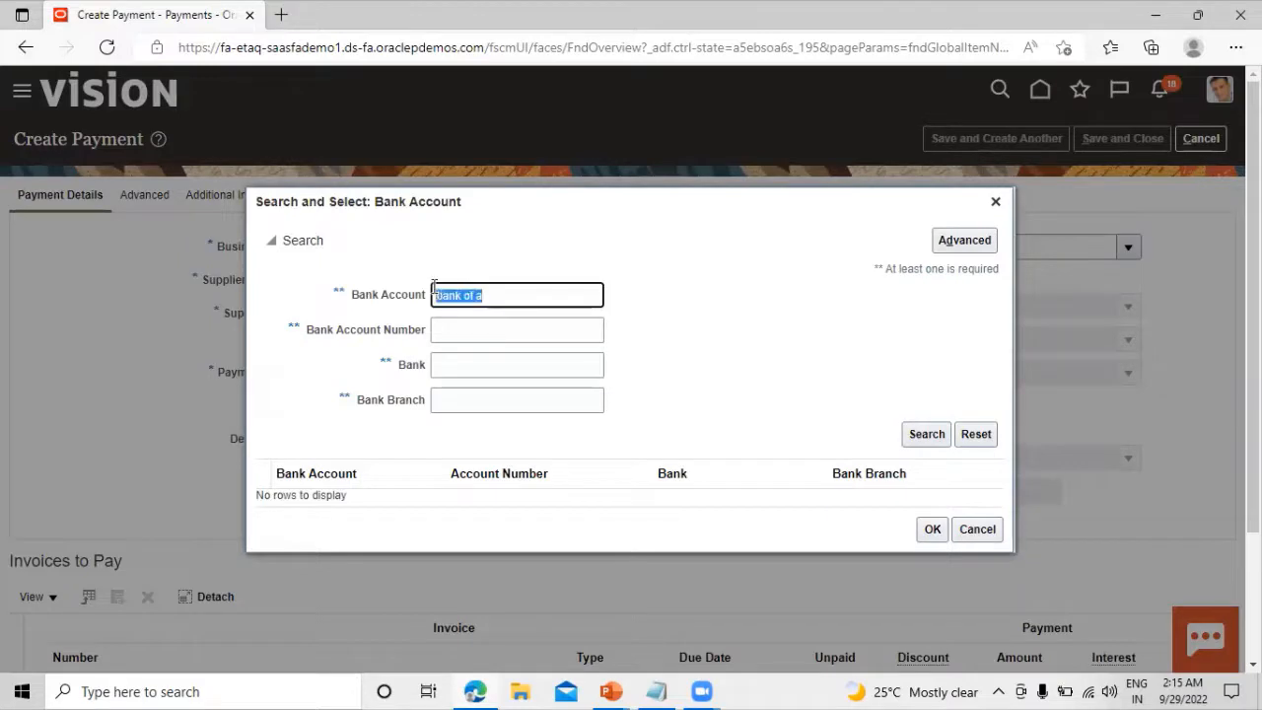
key("ctrl+x")
left_click(493, 367)
key("ctrl+v")
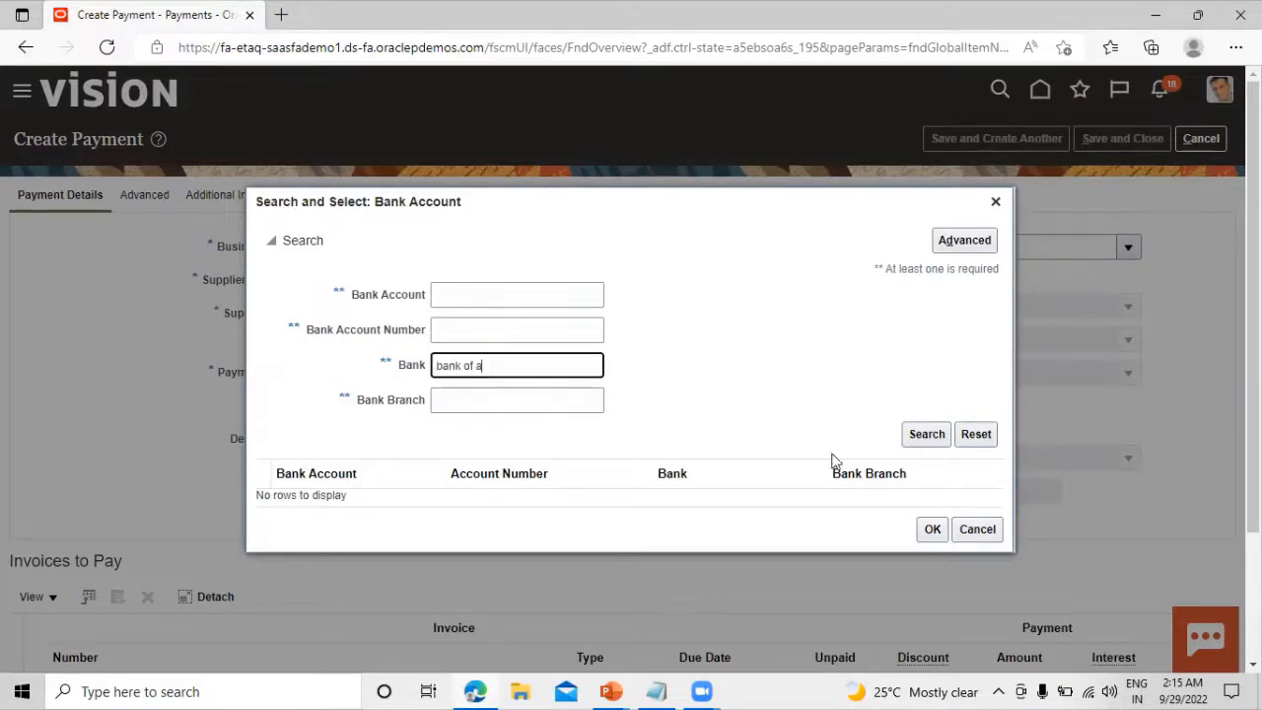
left_click(927, 434)
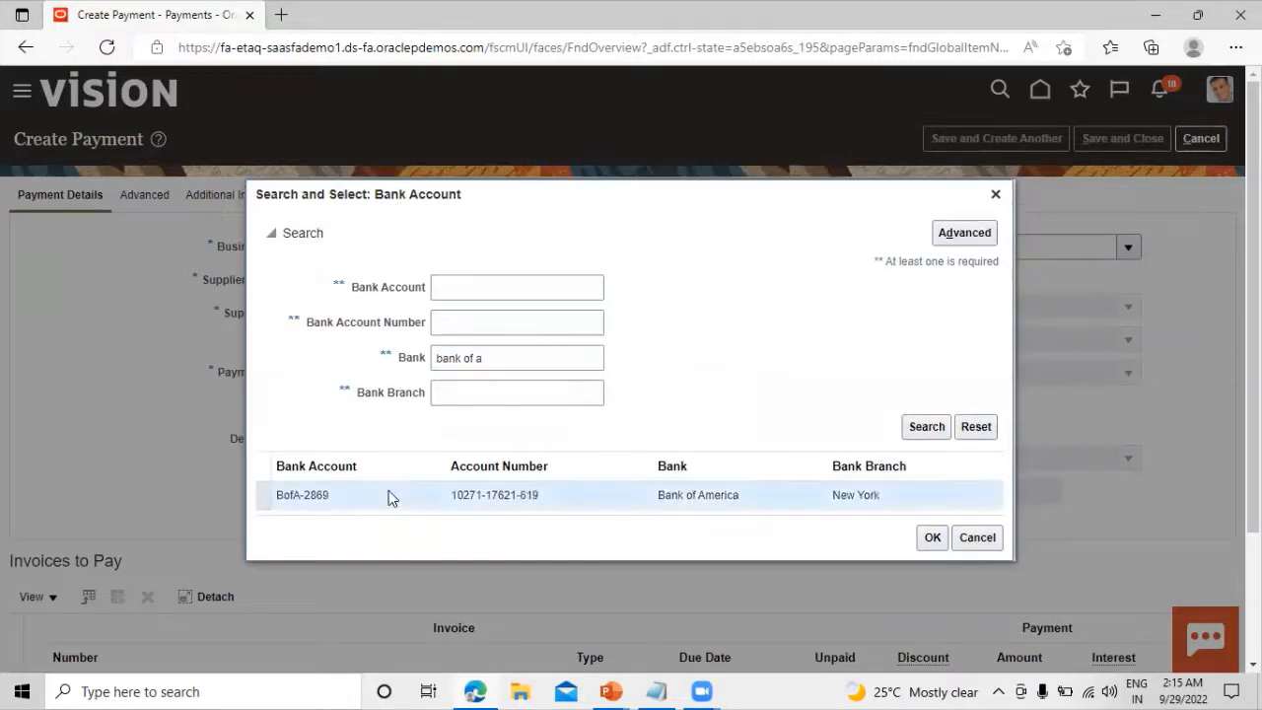
left_click(932, 537)
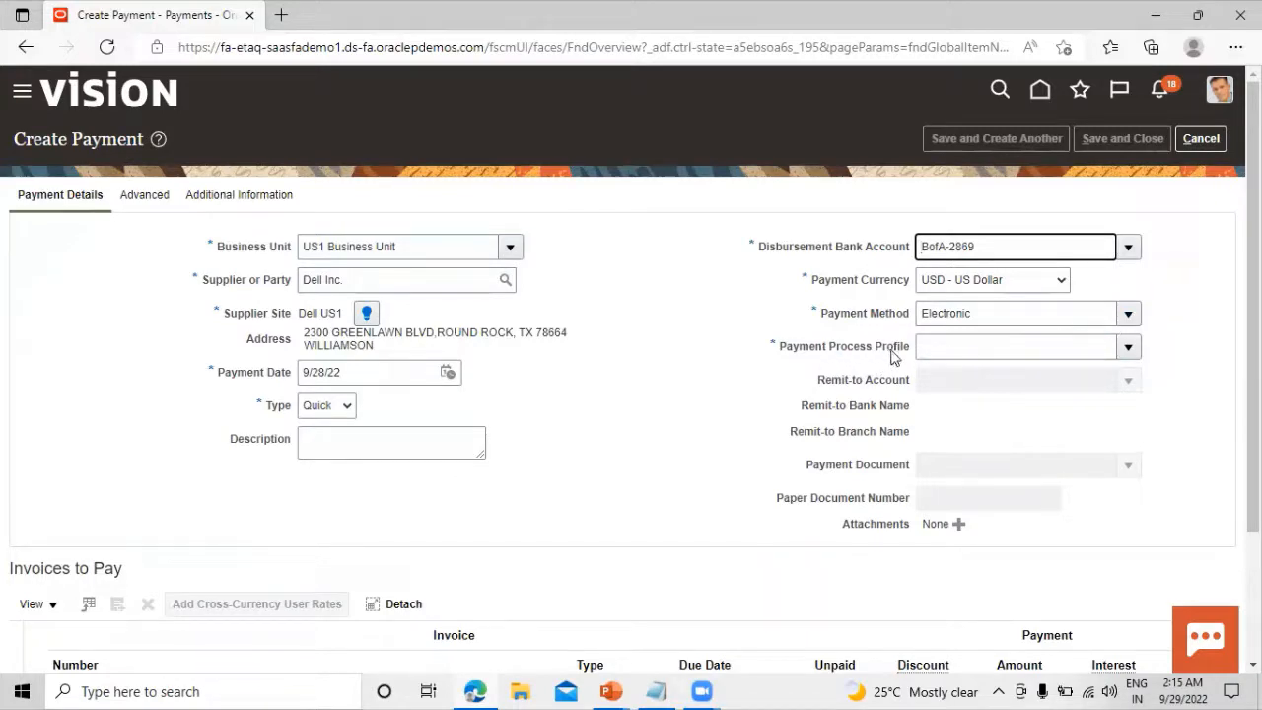
Set the payment process profile to TATA Payment Process Profile and the payment document to Check Stock A
left_click(1122, 345)
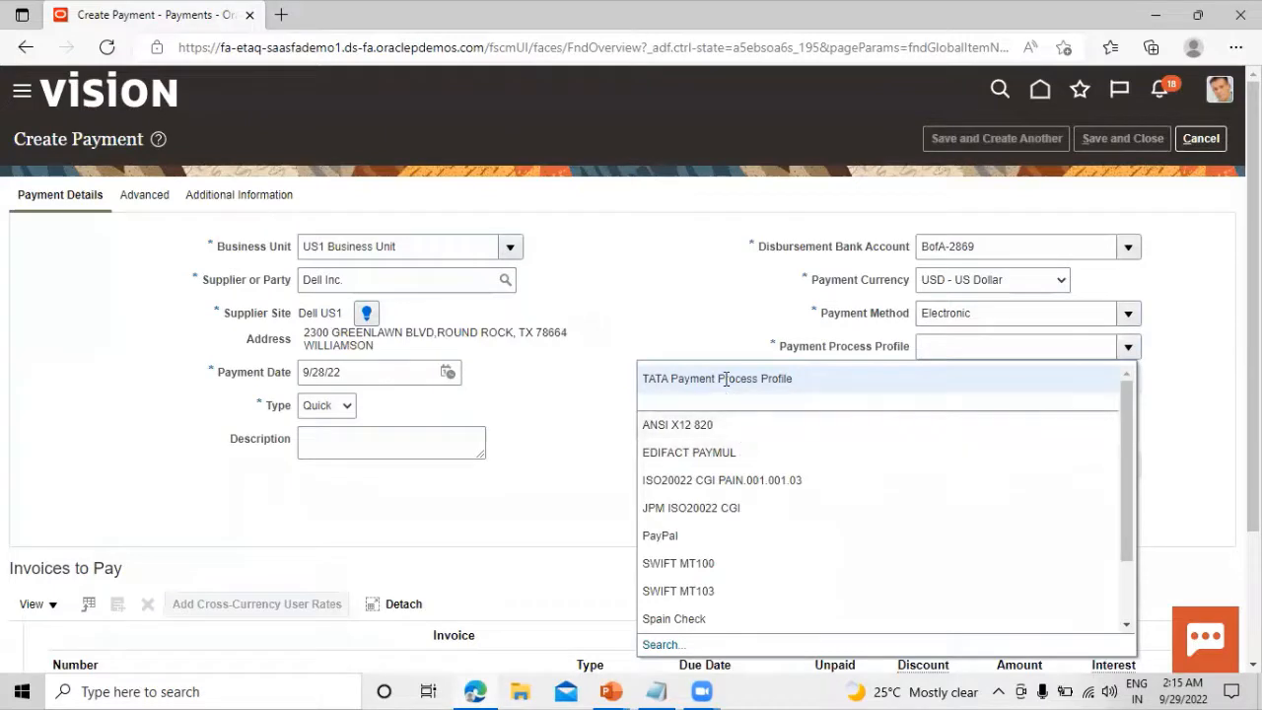
left_click(726, 375)
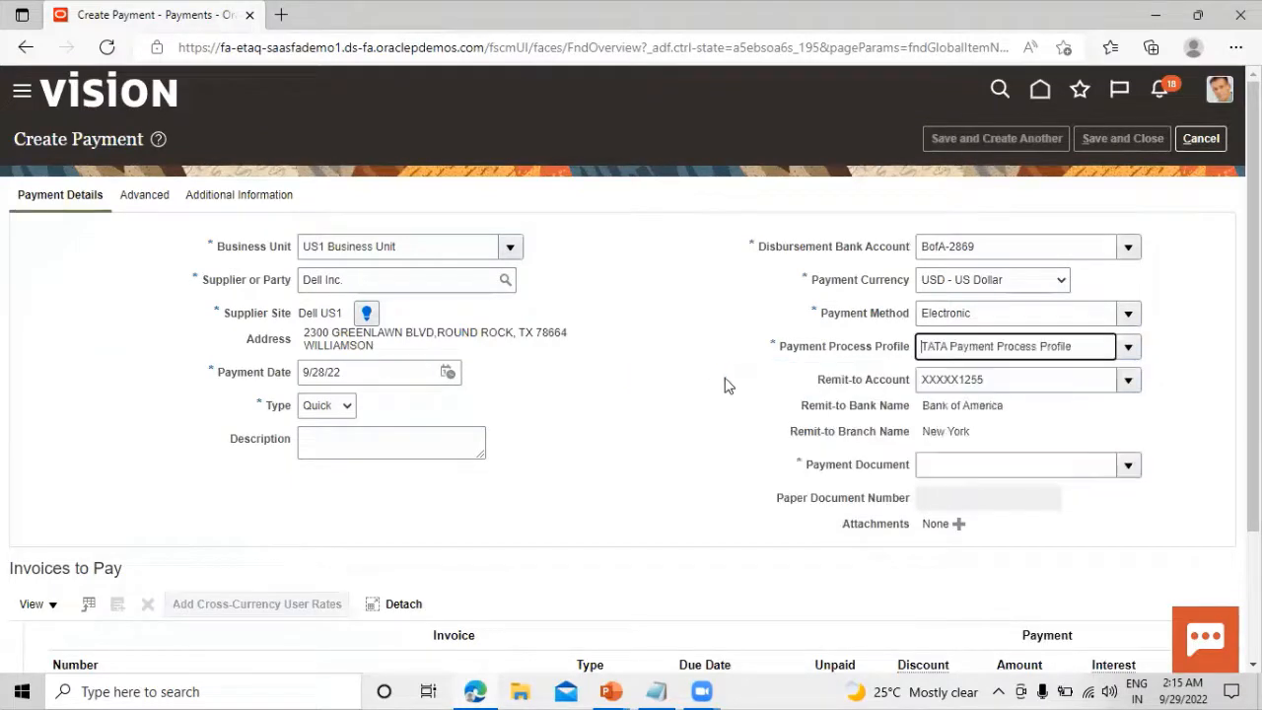
scroll(730, 395, "down", 1)
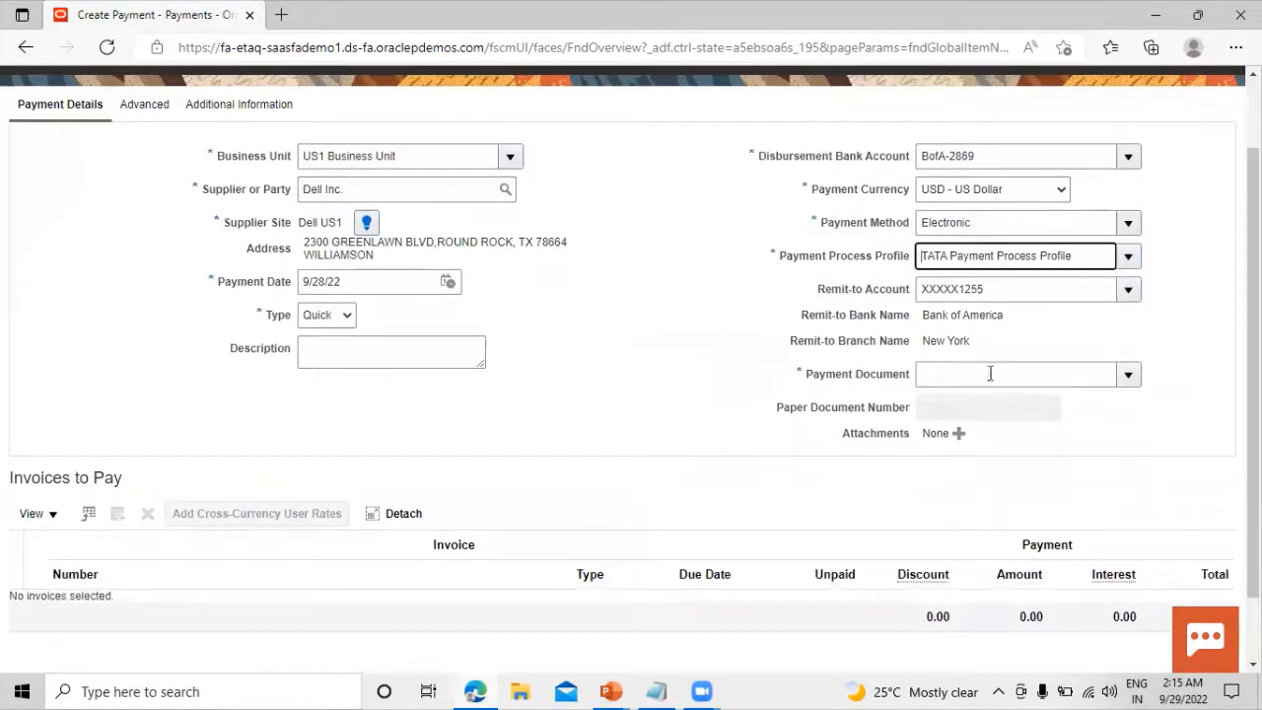
left_click(1130, 380)
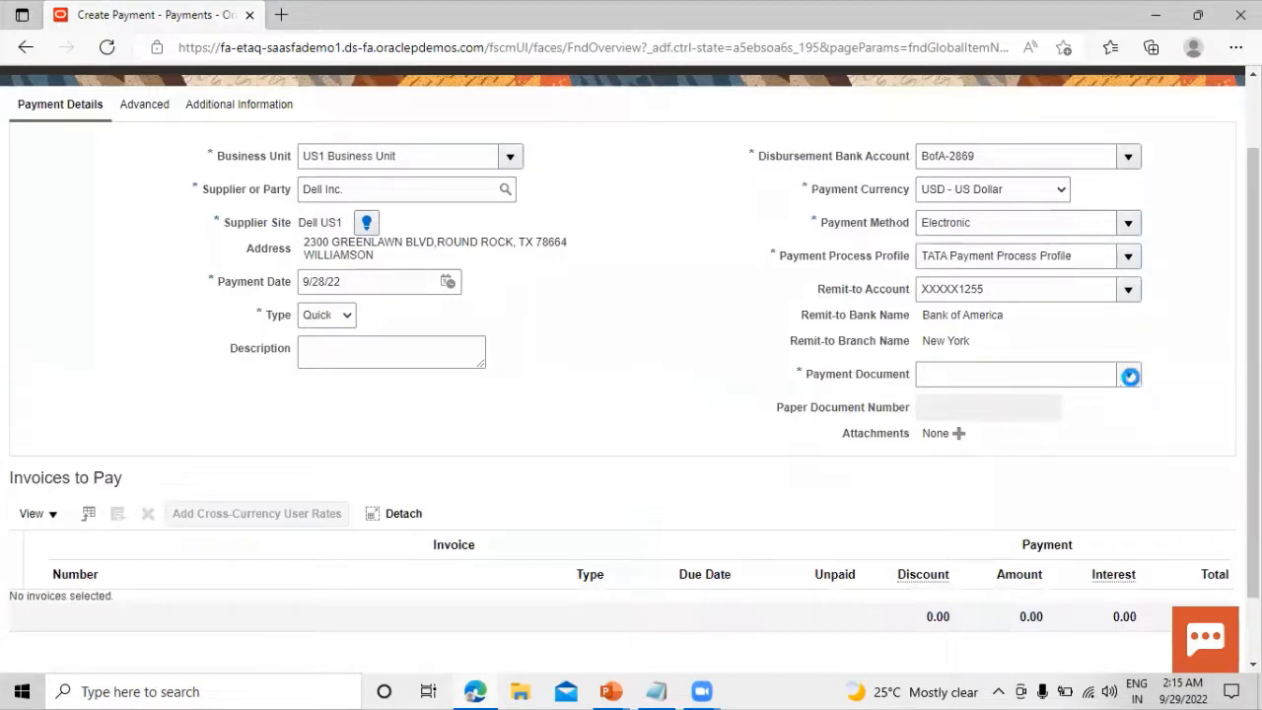
left_click(746, 437)
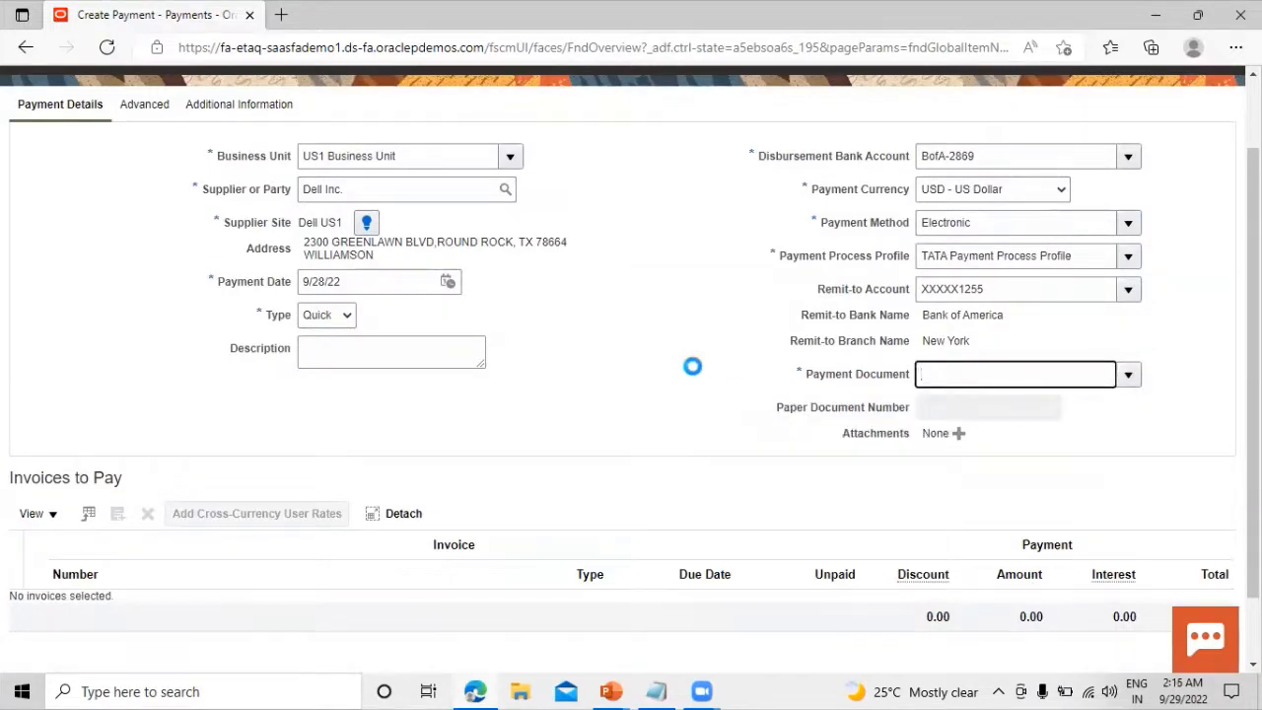
Add invoice 2222 from the available invoices to the payment's invoices to pay
scroll(694, 374, "down", 2)
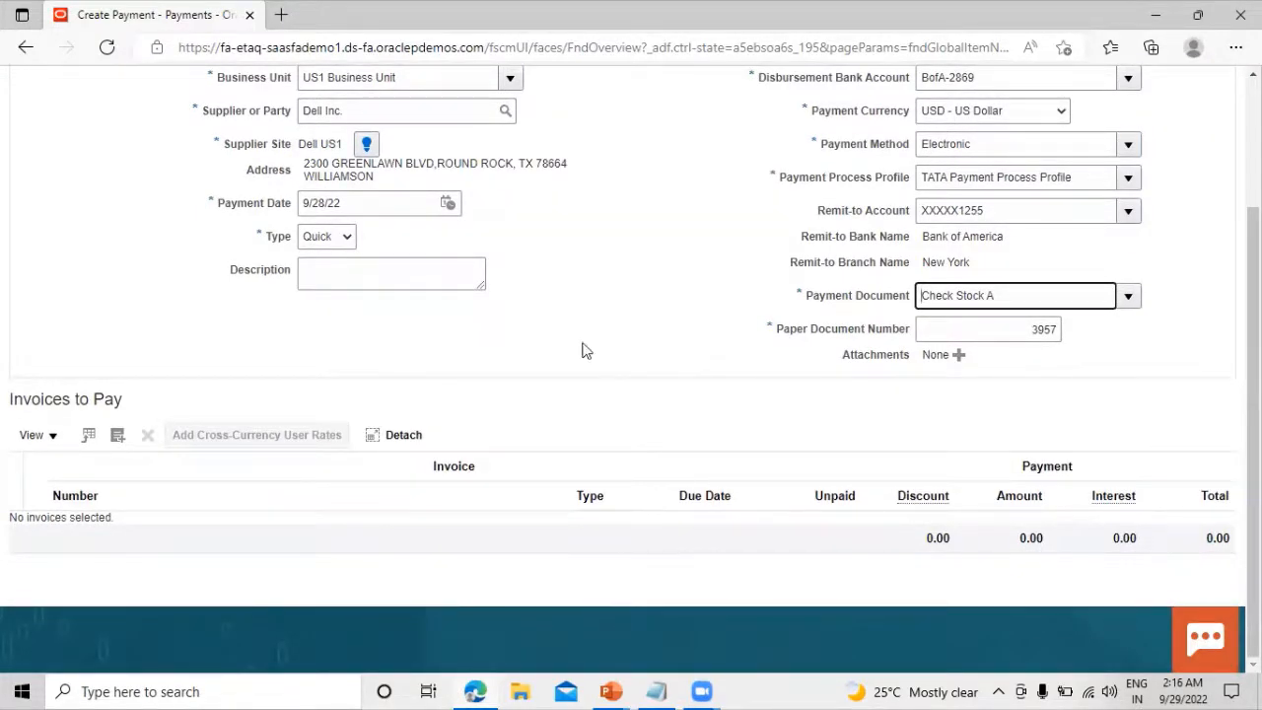
left_click(118, 435)
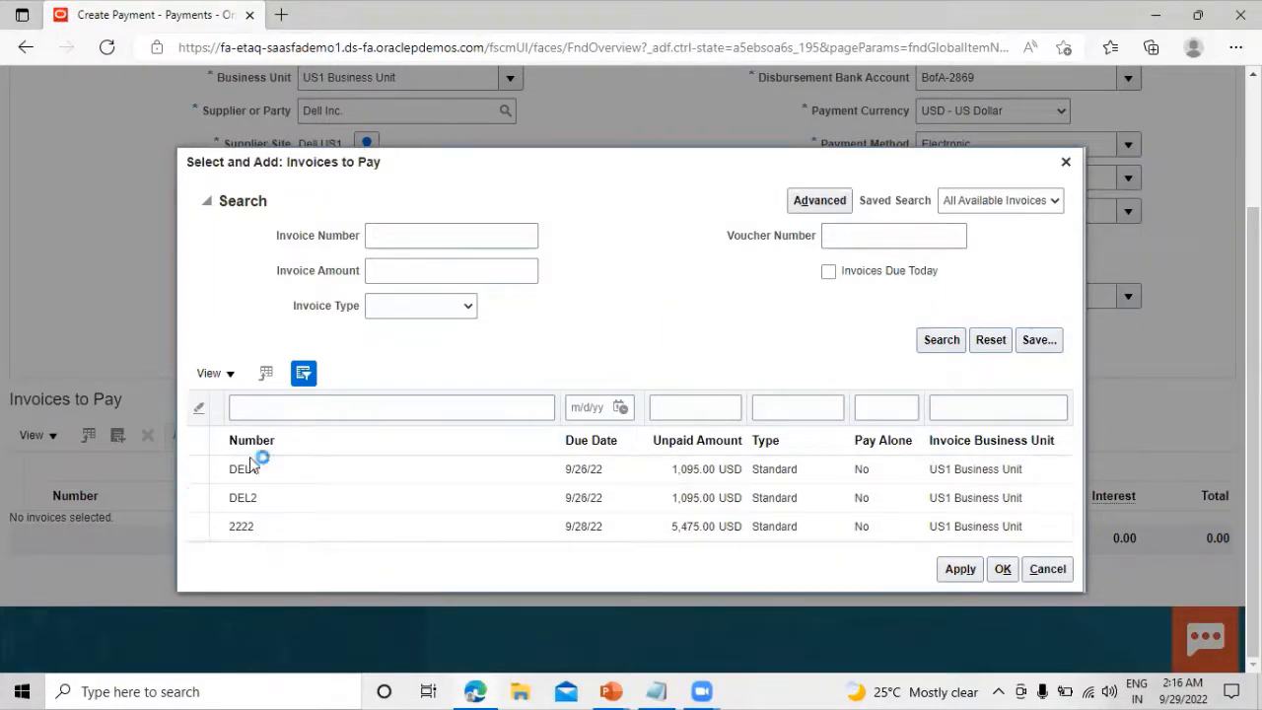
left_click(274, 533)
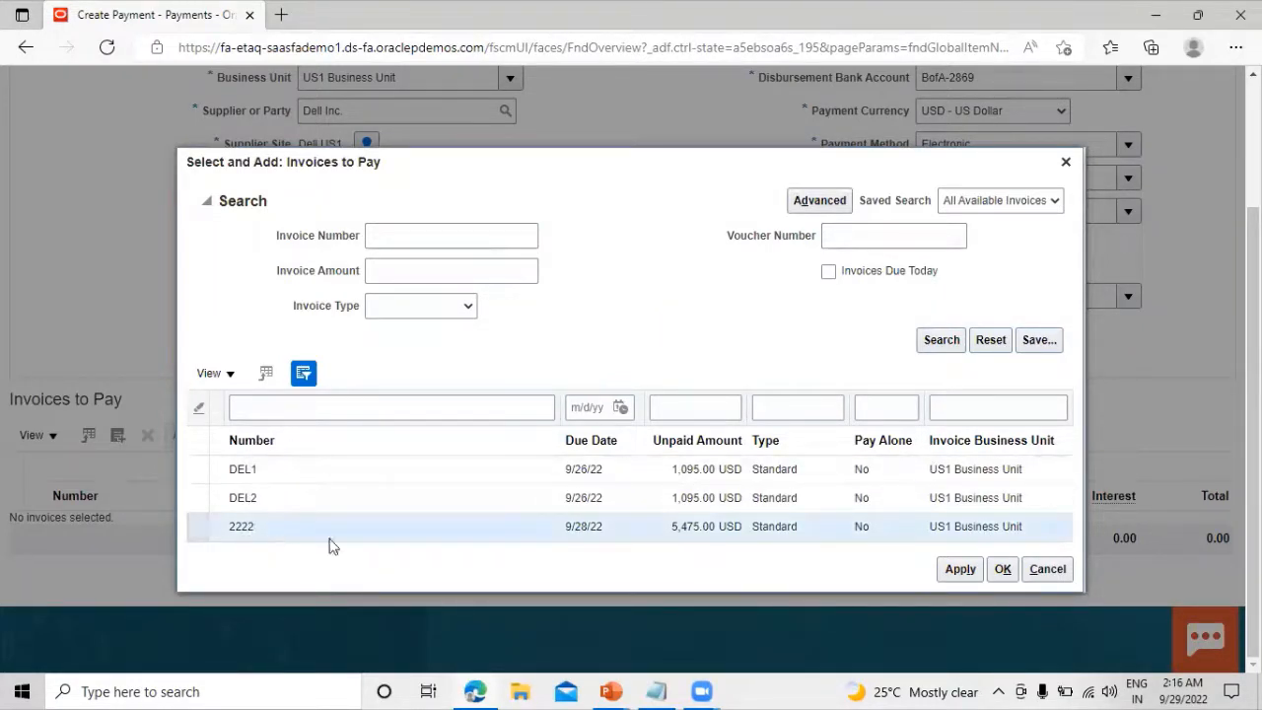
left_click(953, 574)
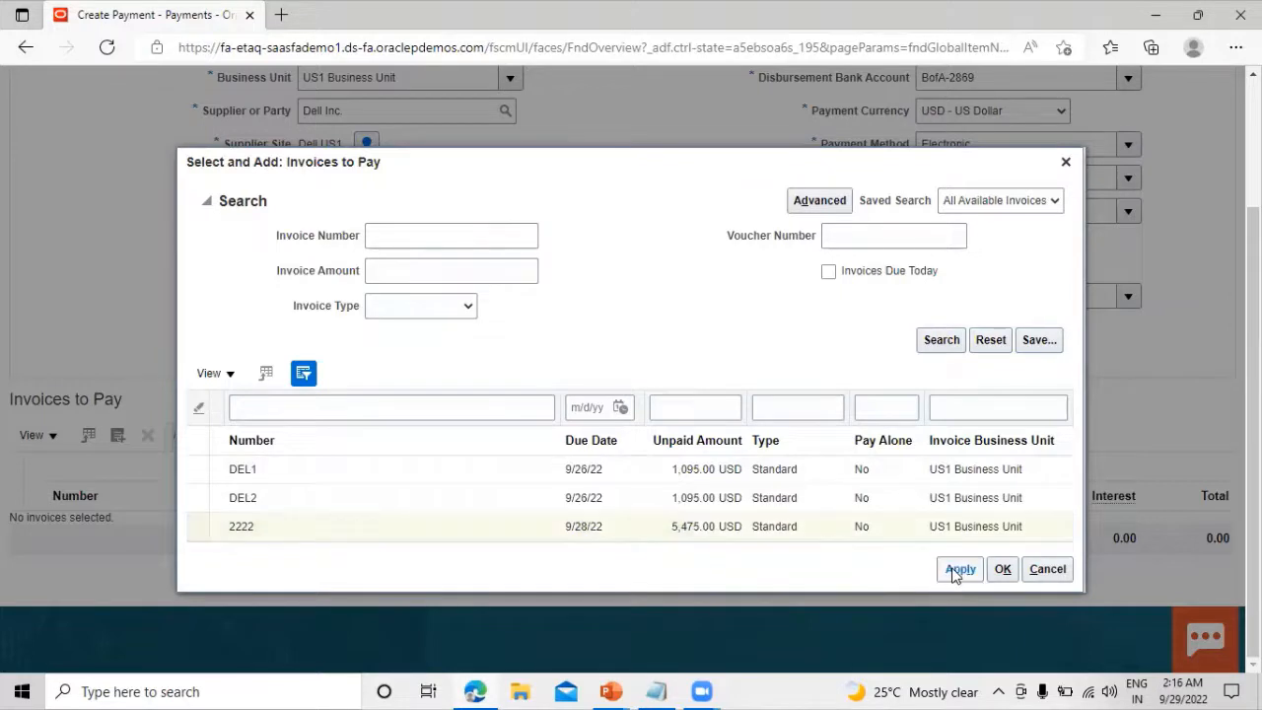
left_click(1003, 555)
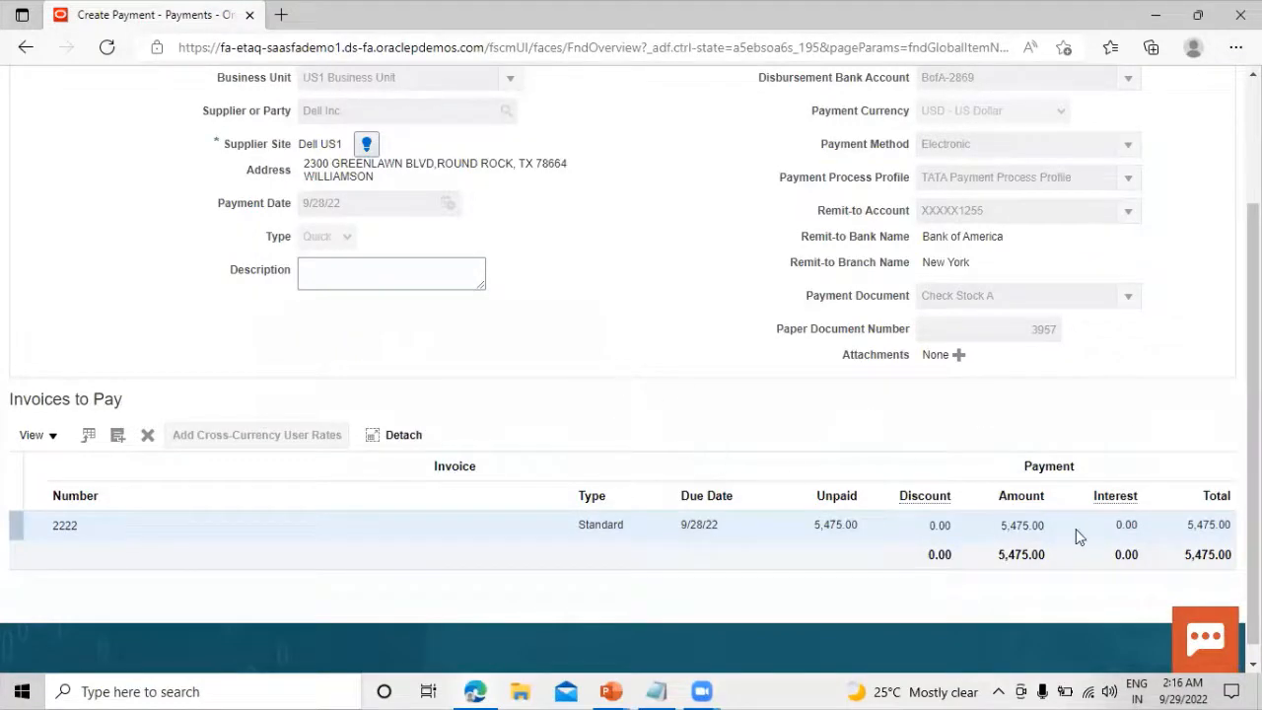
Review the payment details and invoice line, save and close the payment, and dismiss the confirmation
scroll(1162, 432, "up", 2)
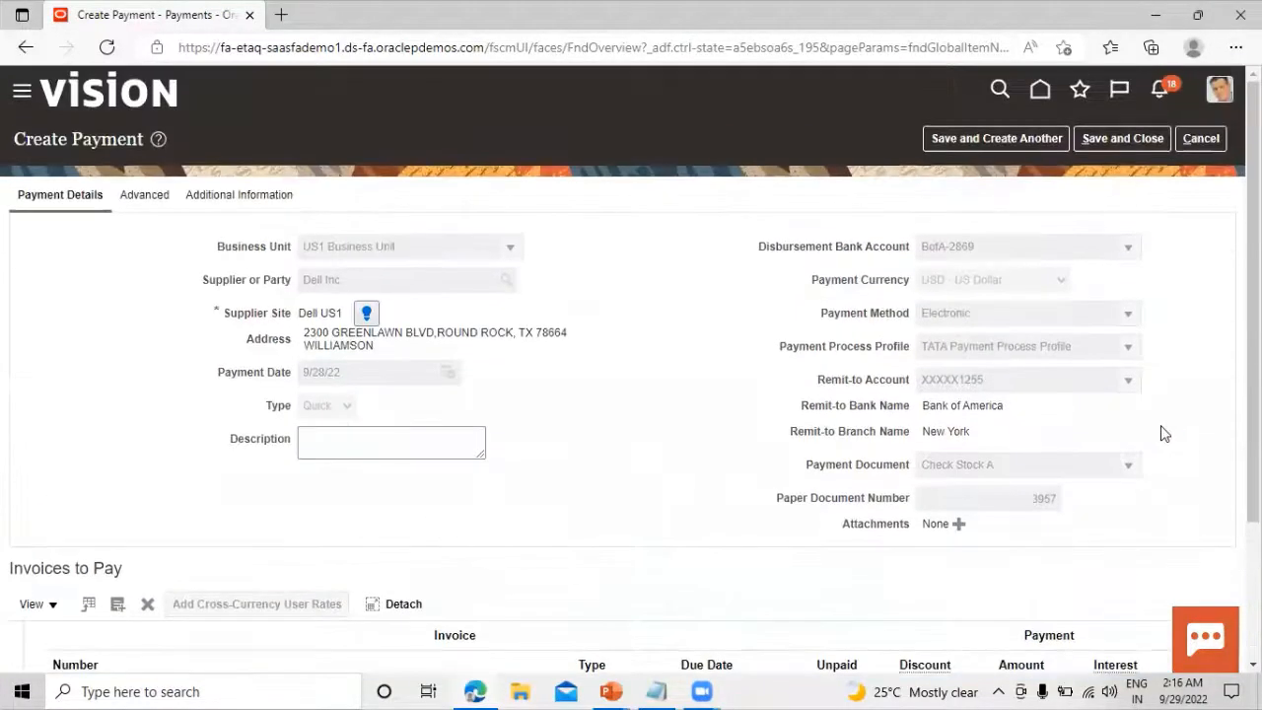
scroll(1117, 207, "down", 2)
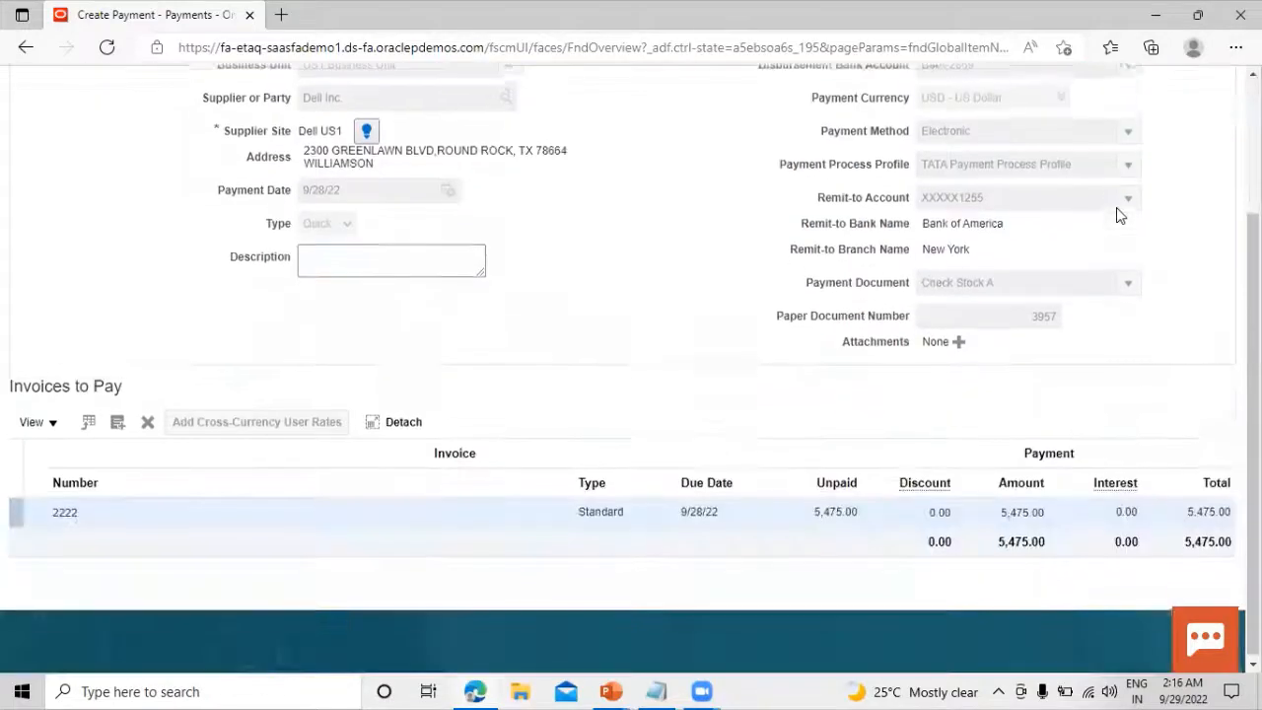
scroll(1117, 208, "up", 2)
left_click(1120, 138)
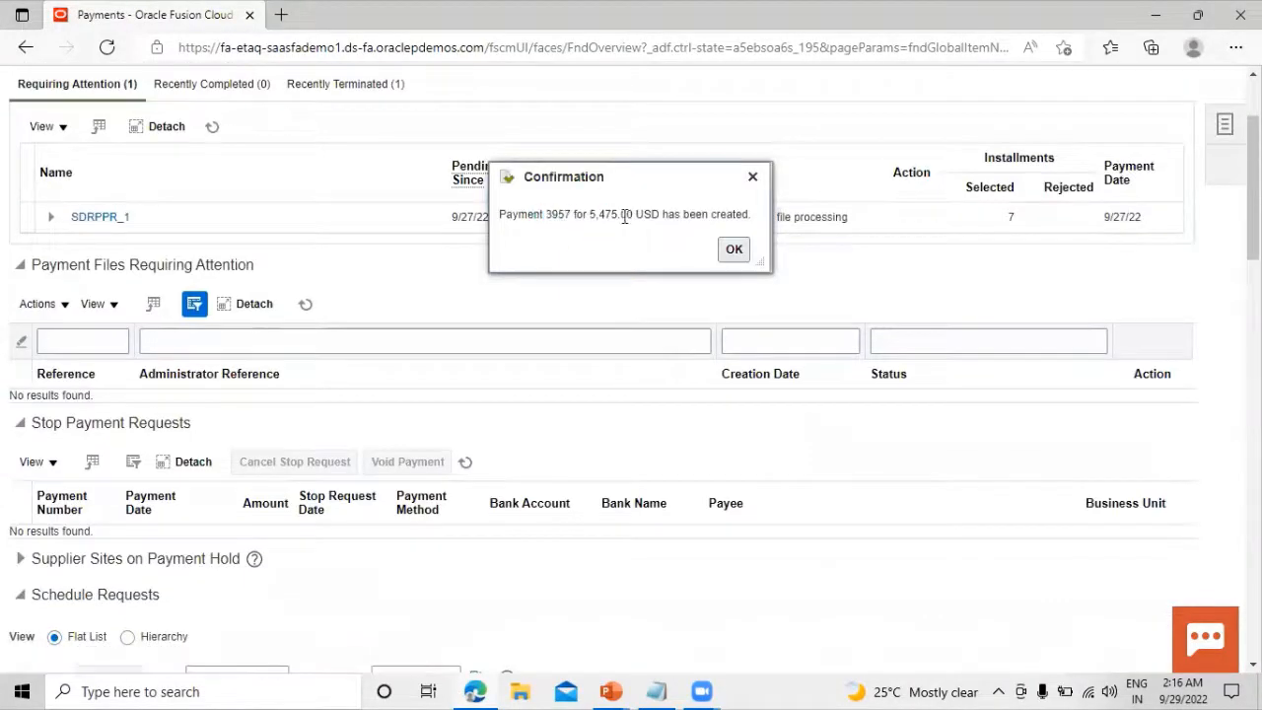
left_click(734, 250)
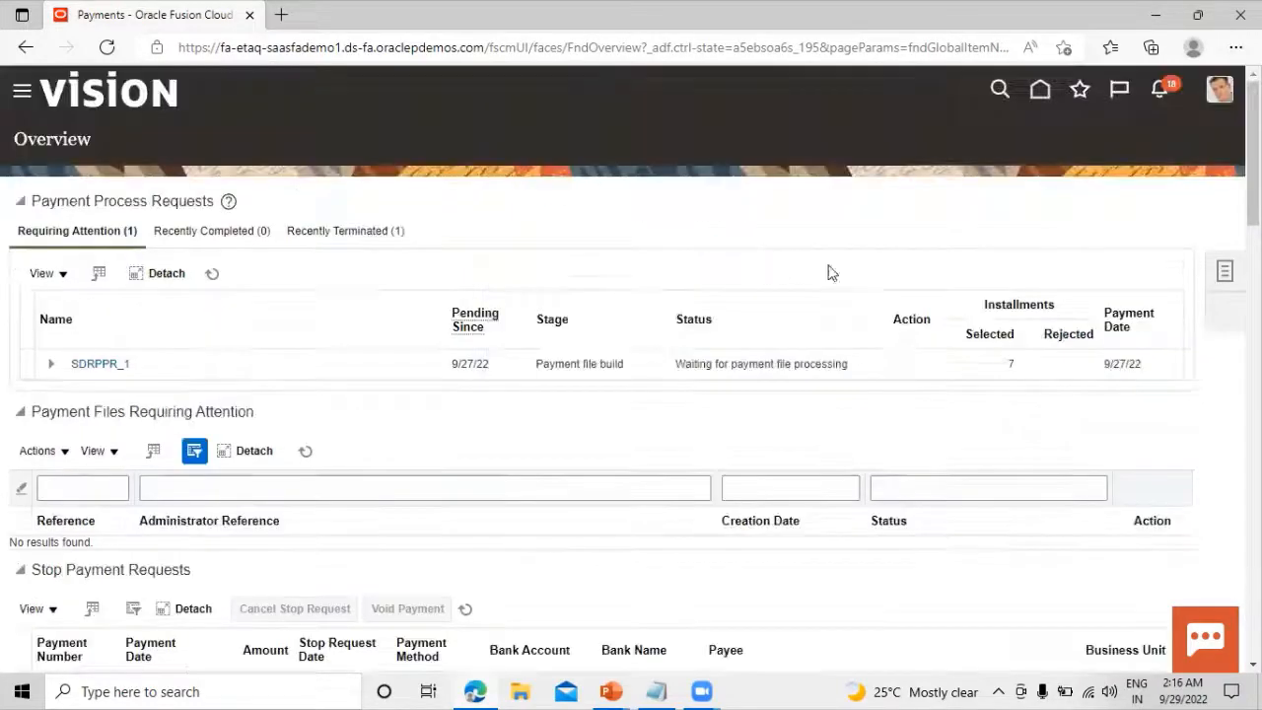
scroll(683, 460, "down", 5)
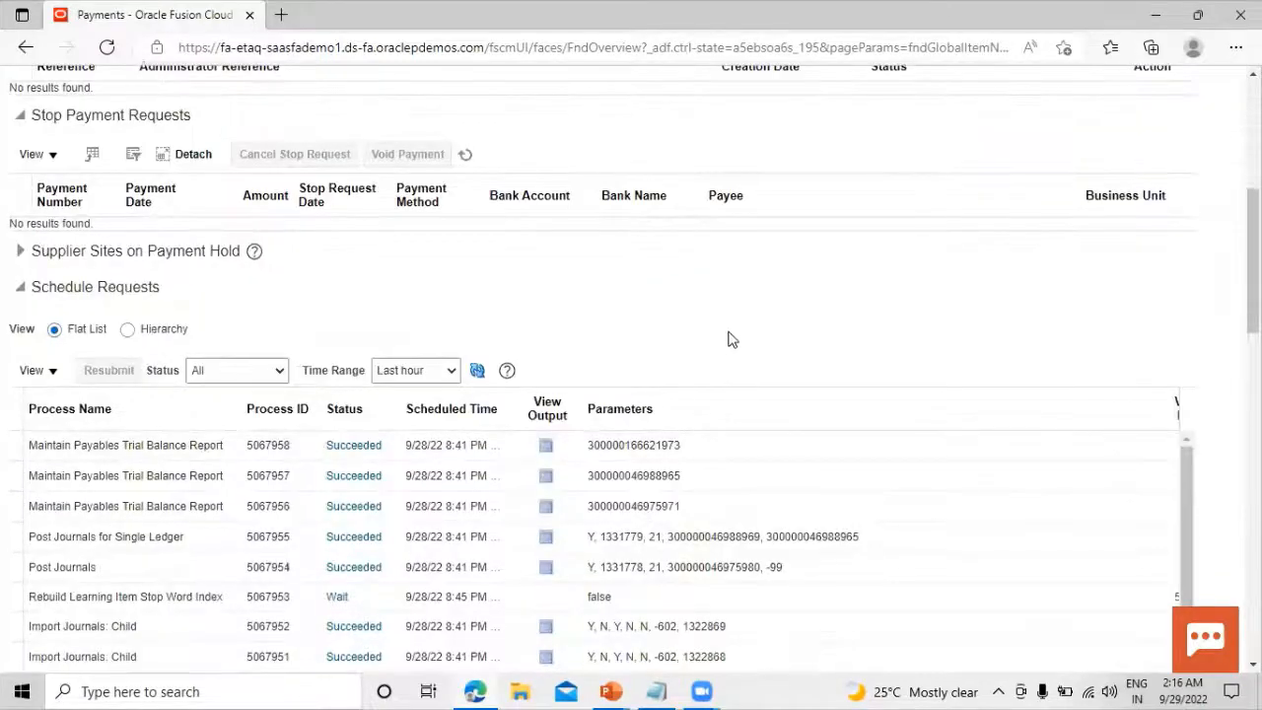
scroll(803, 265, "down", 6)
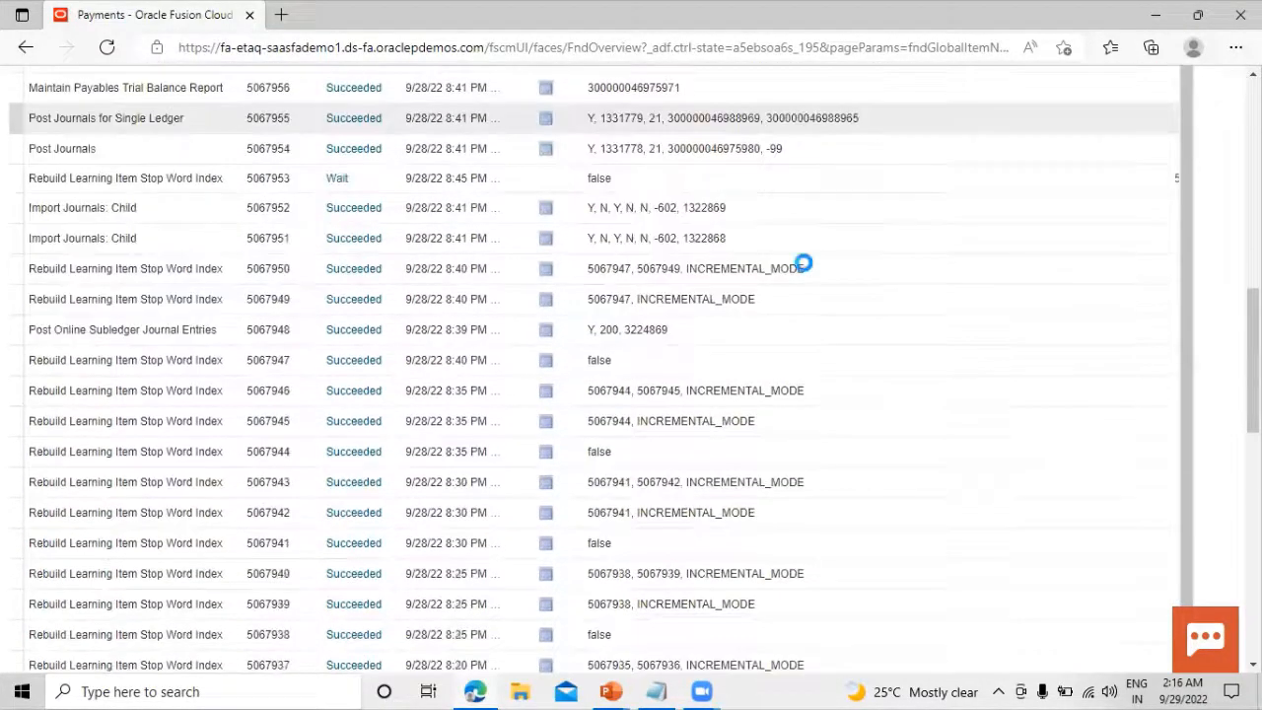
scroll(804, 263, "up", 12)
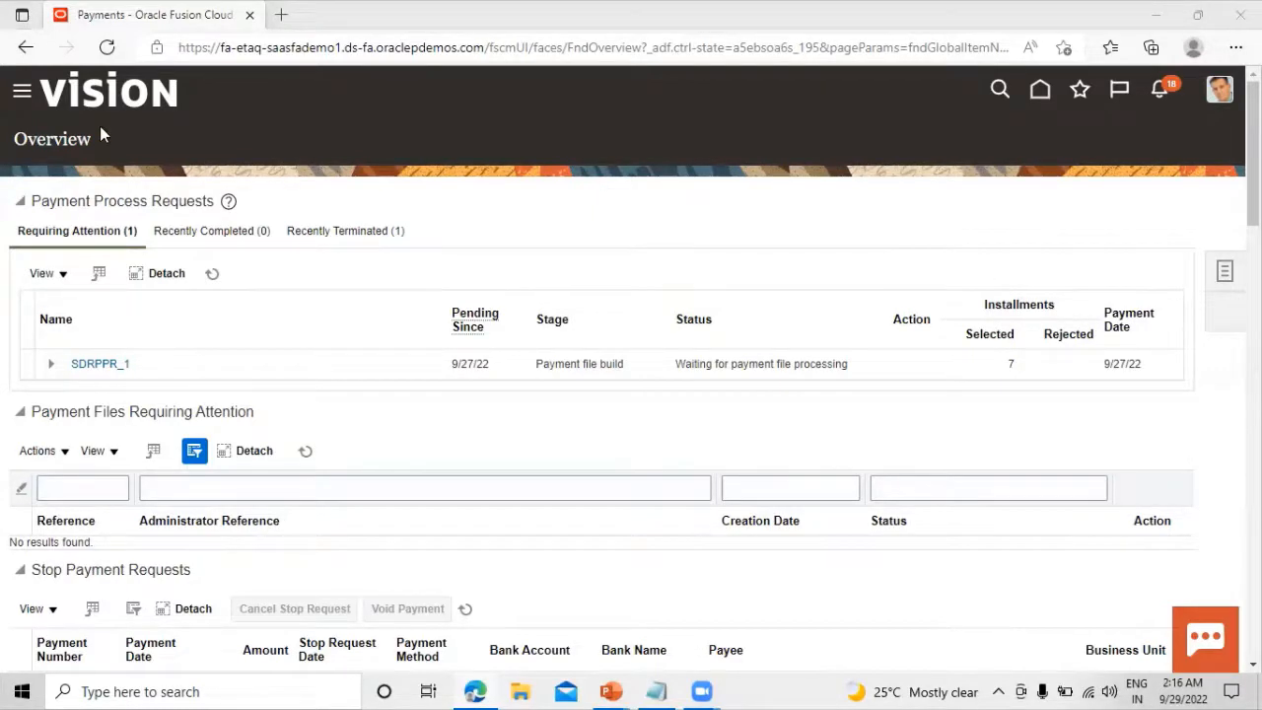
Go to the Journals work area under General Accounting and open the Manage Journals task
left_click(22, 90)
scroll(175, 209, "down", 3)
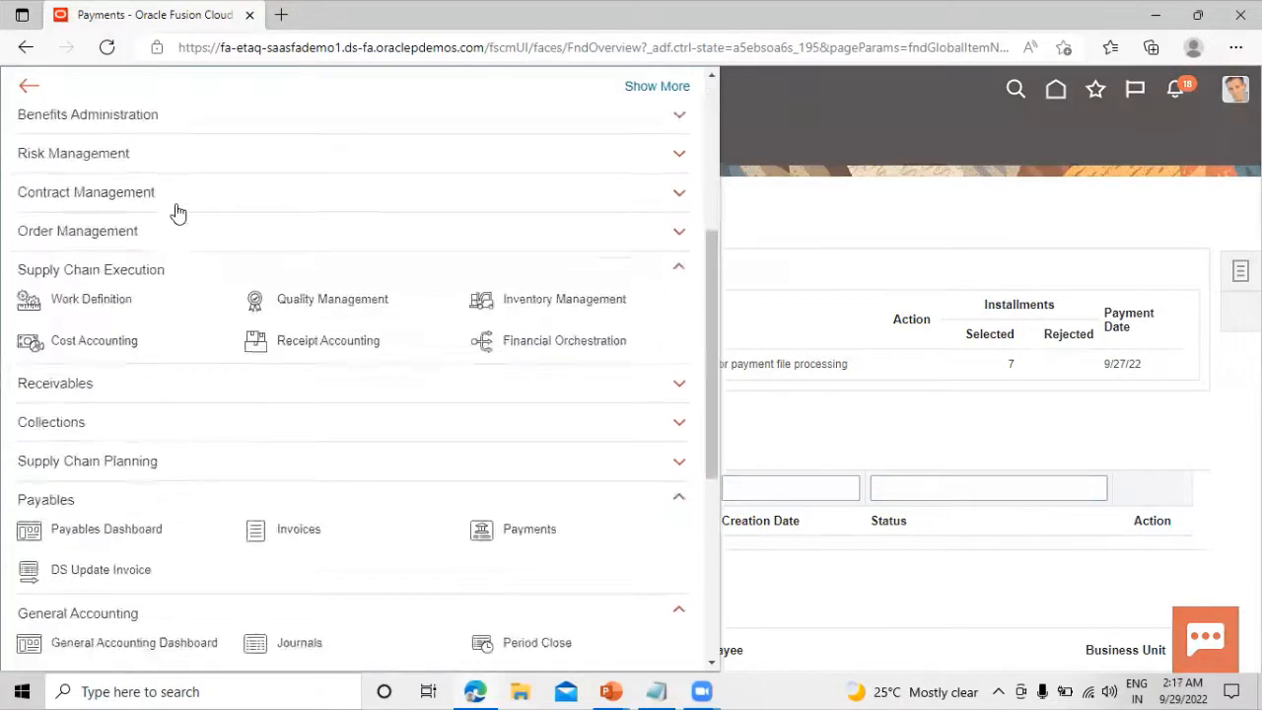
scroll(175, 211, "down", 3)
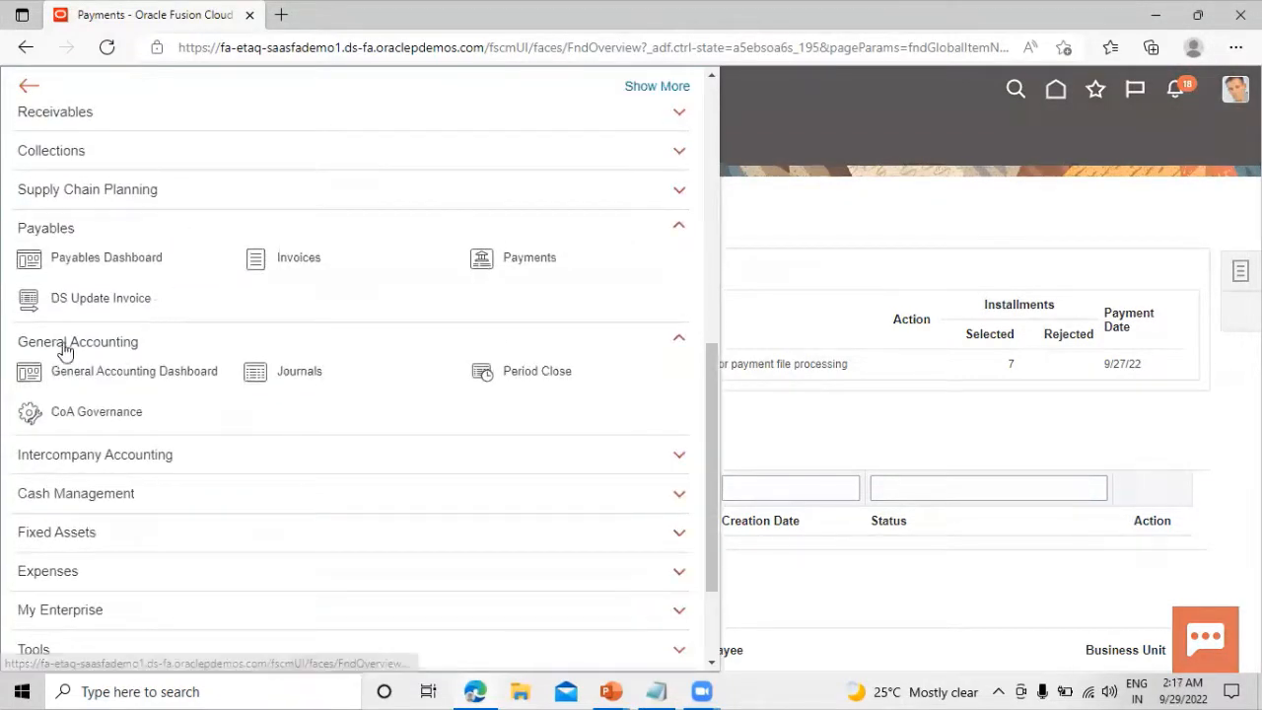
left_click(285, 380)
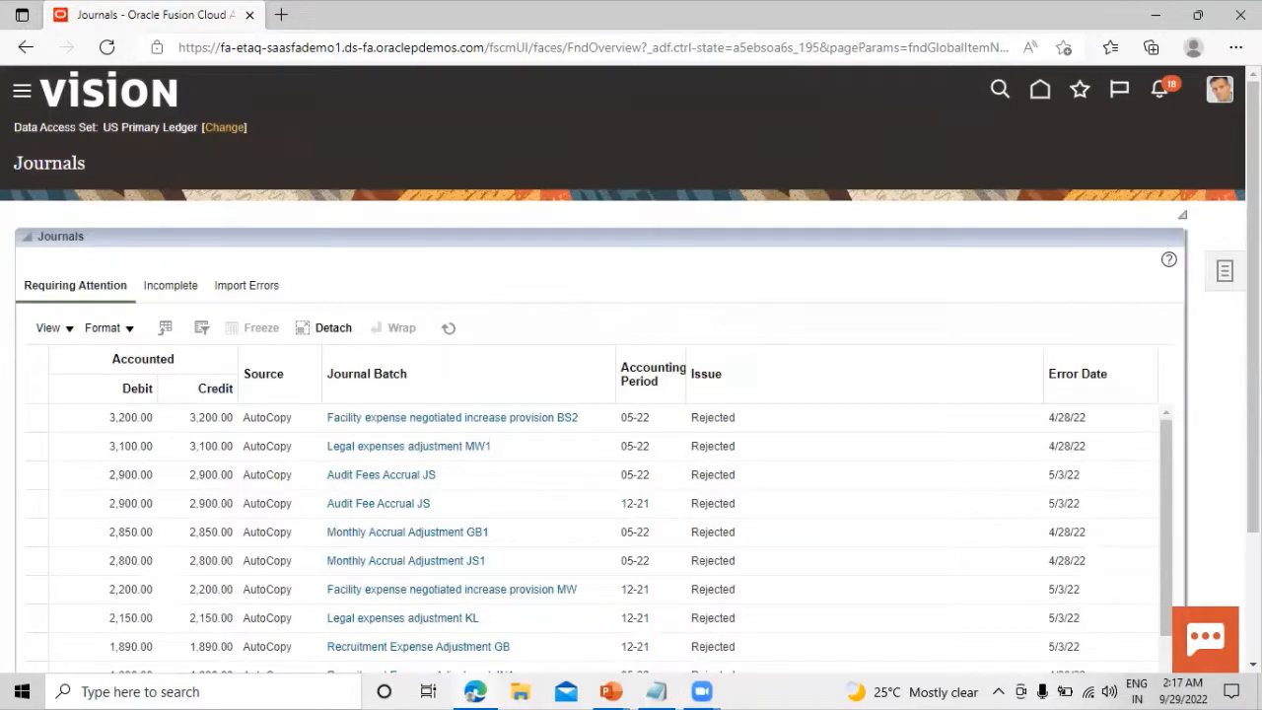
left_click(1227, 275)
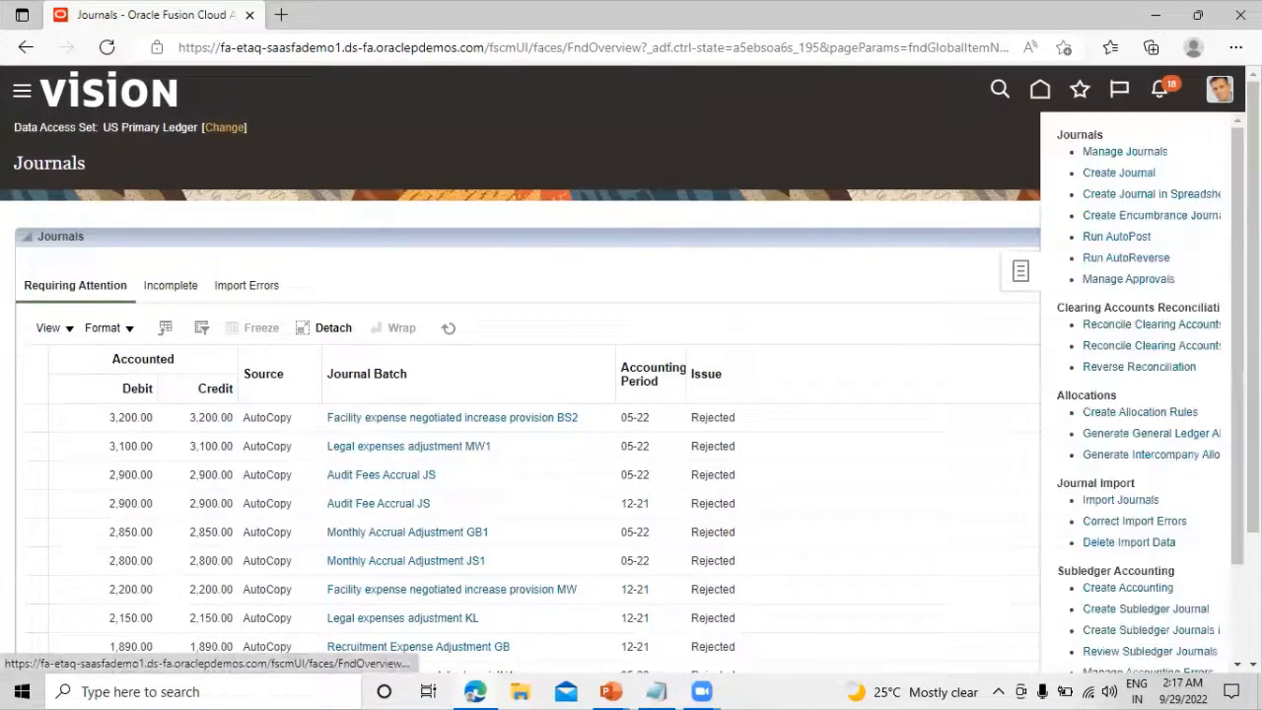
left_click(1119, 153)
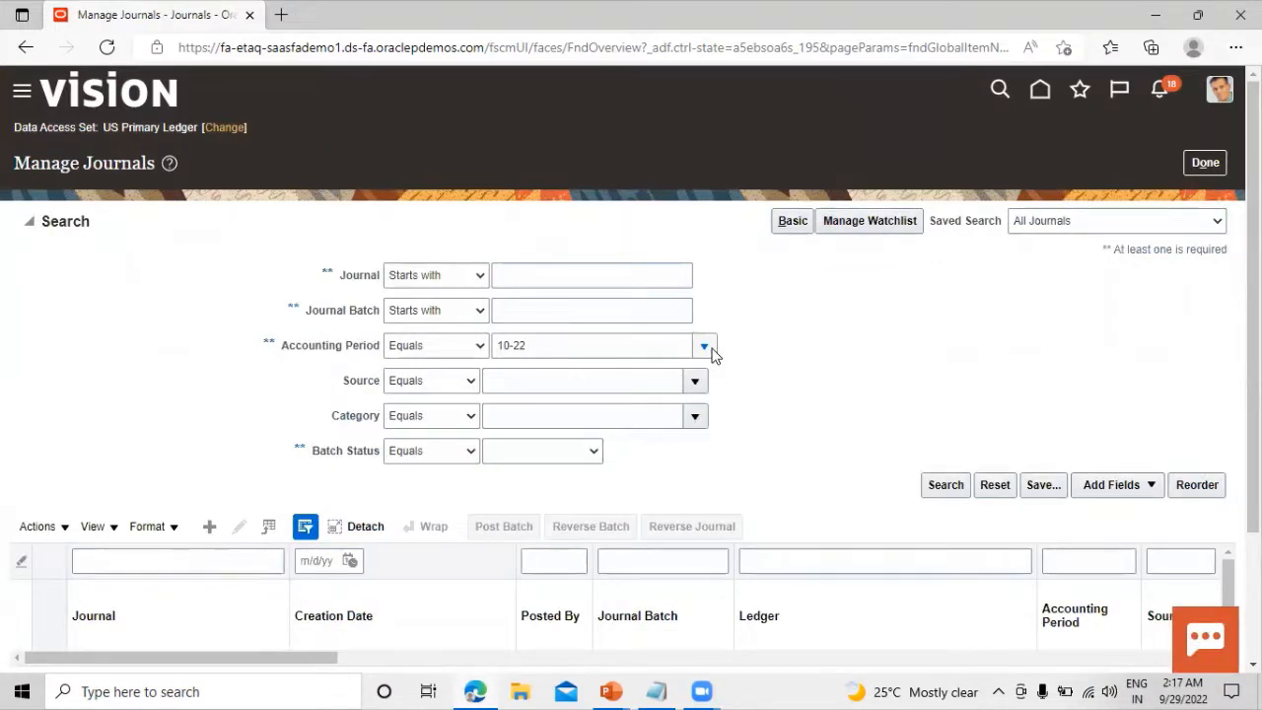
Search the journals for accounting period 09-22 with source Payables
left_click(714, 355)
left_click(545, 399)
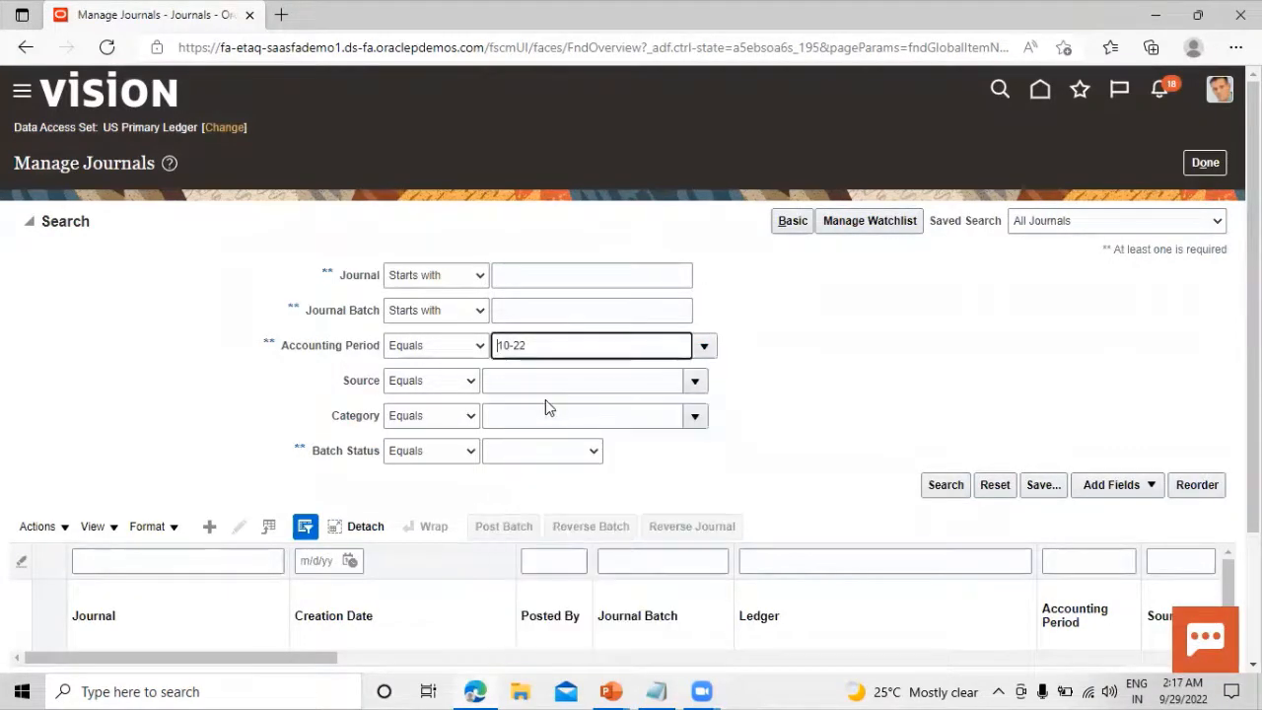
left_click(696, 382)
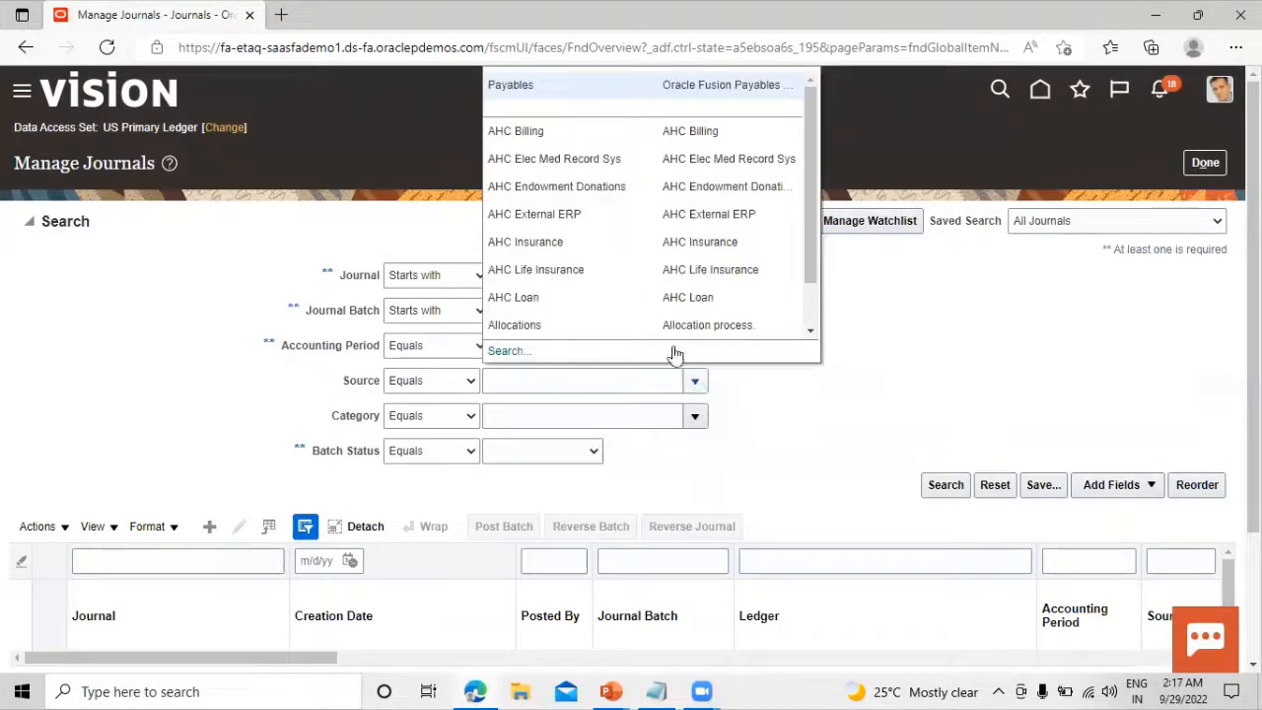
left_click(578, 94)
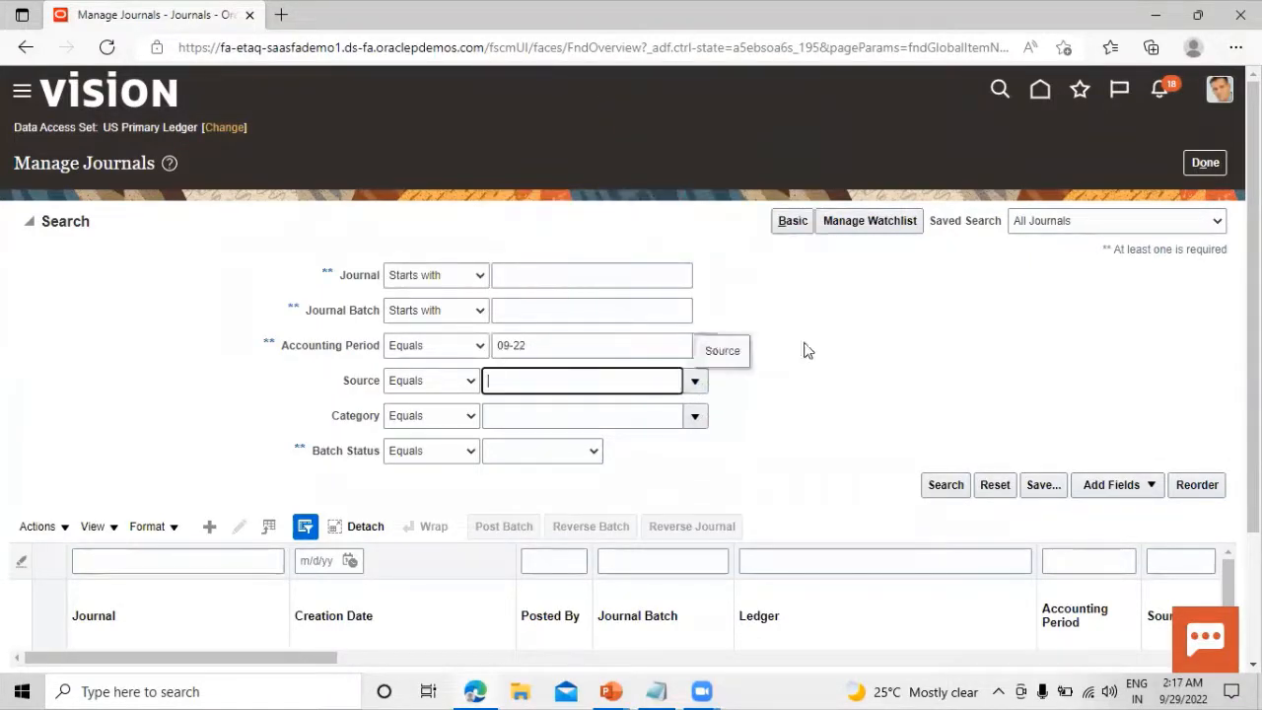
left_click(942, 484)
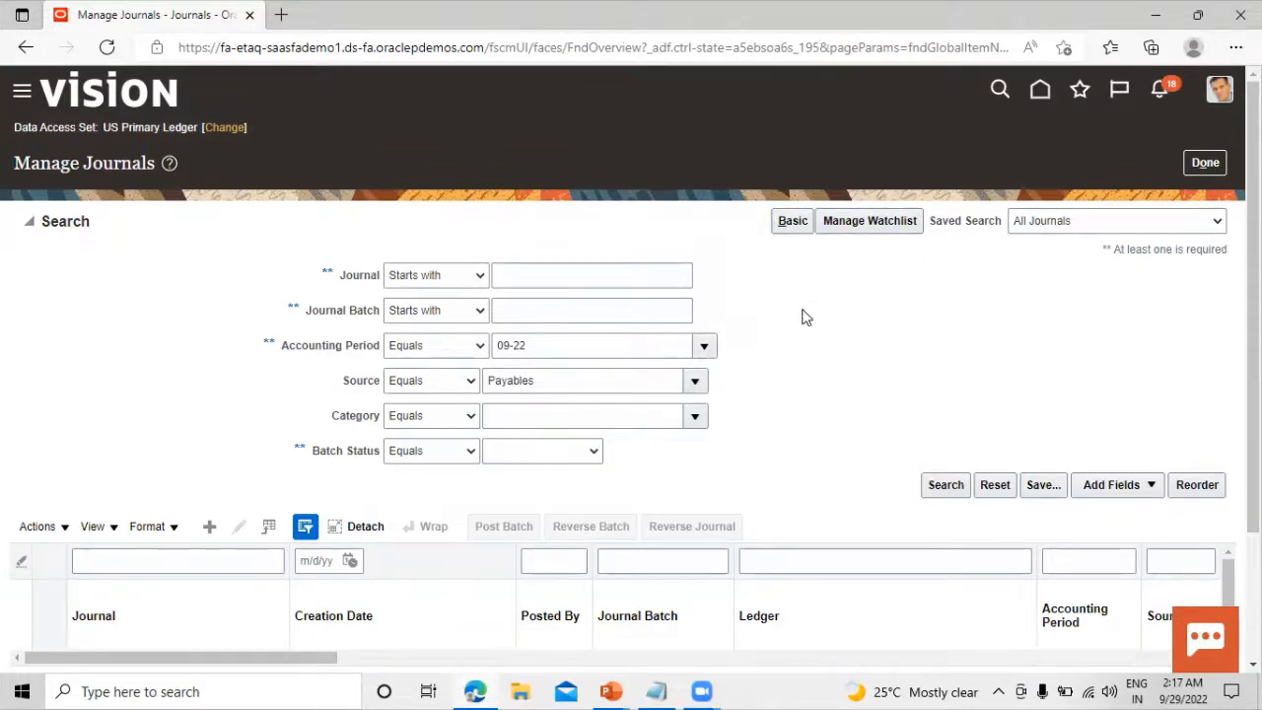
Compare the found journals' dates and amounts, and open the US Primary Ledger 09-22 Purchase Invoices journal created 9/28/22 8:41 PM
scroll(873, 323, "down", 5)
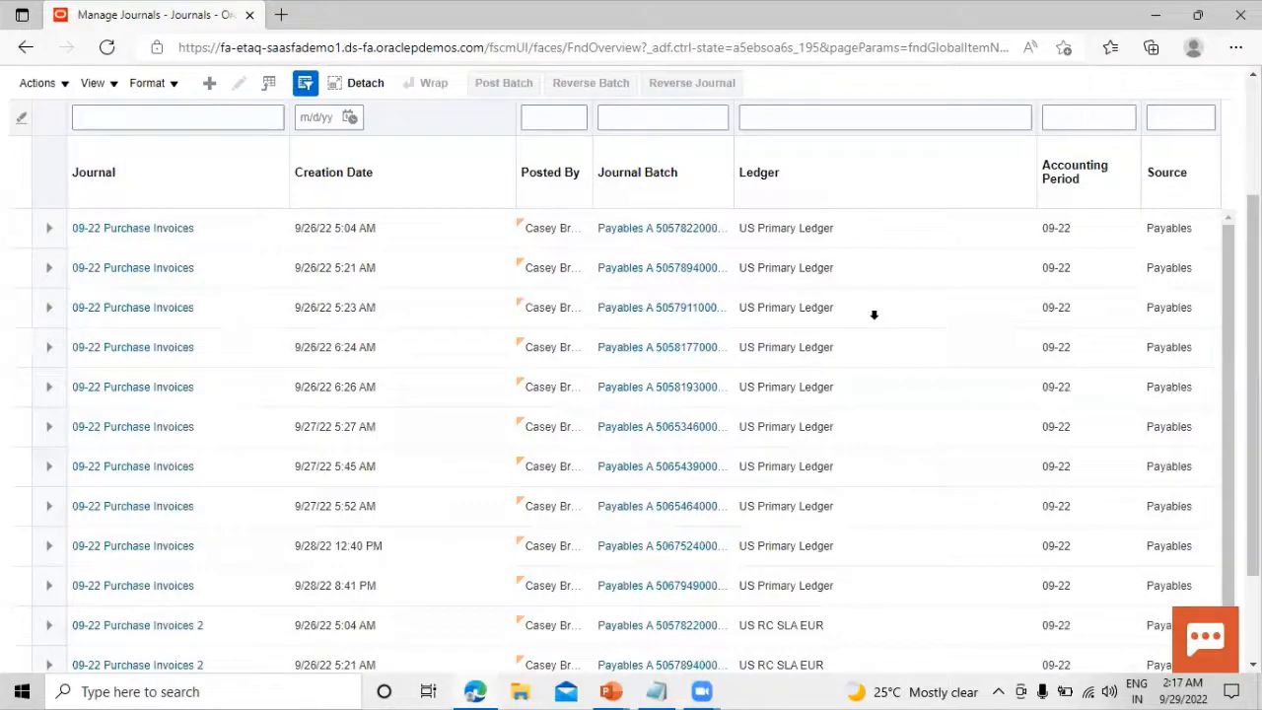
scroll(876, 318, "down", 3)
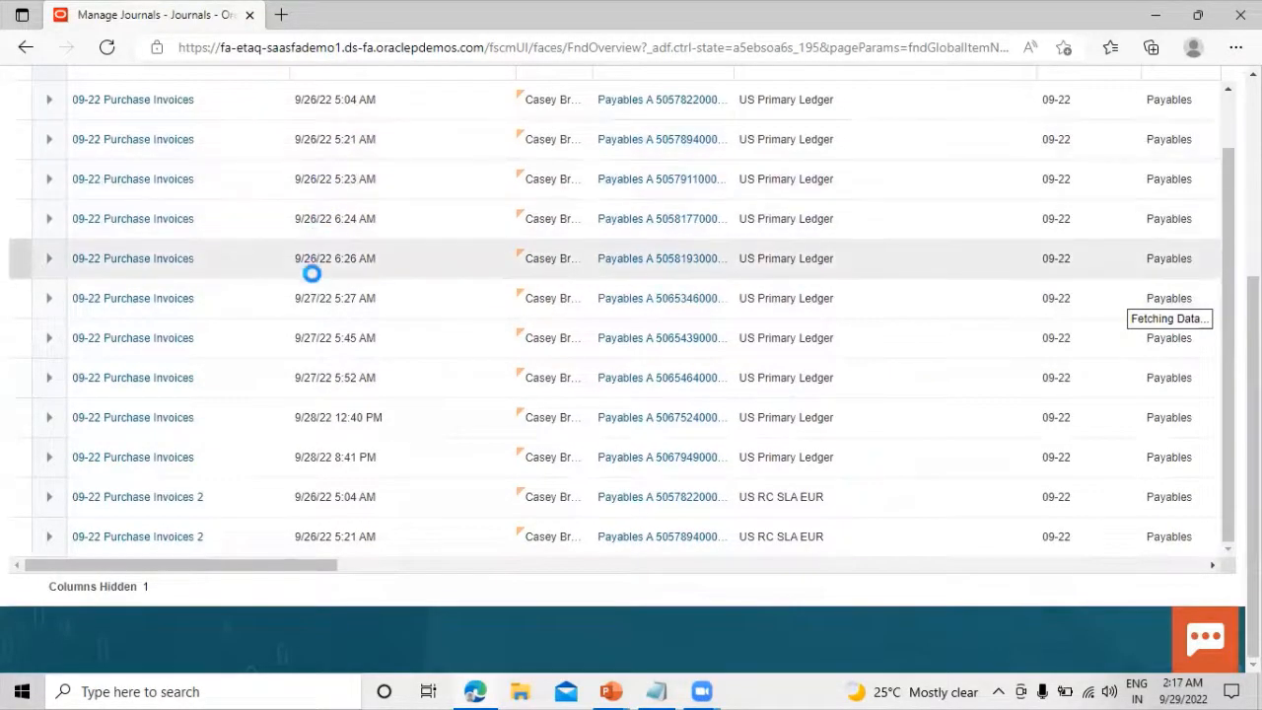
scroll(315, 296, "down", 1)
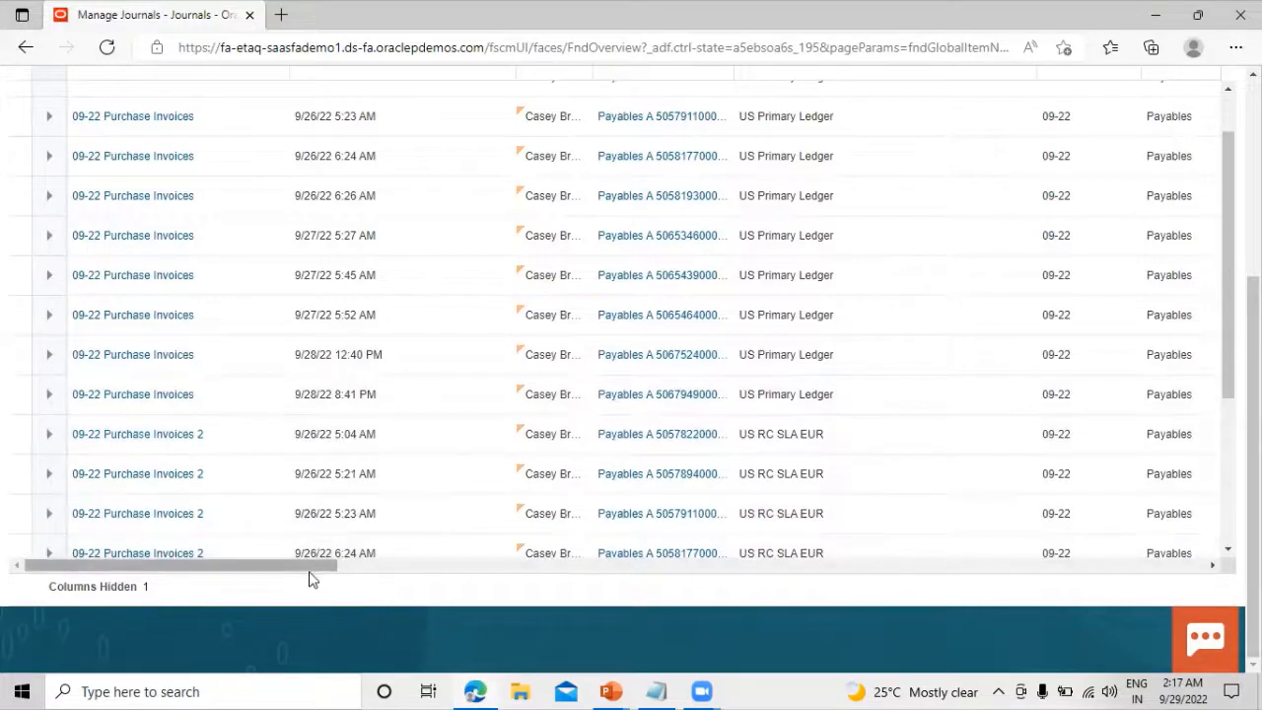
left_click_drag(311, 570, 431, 595)
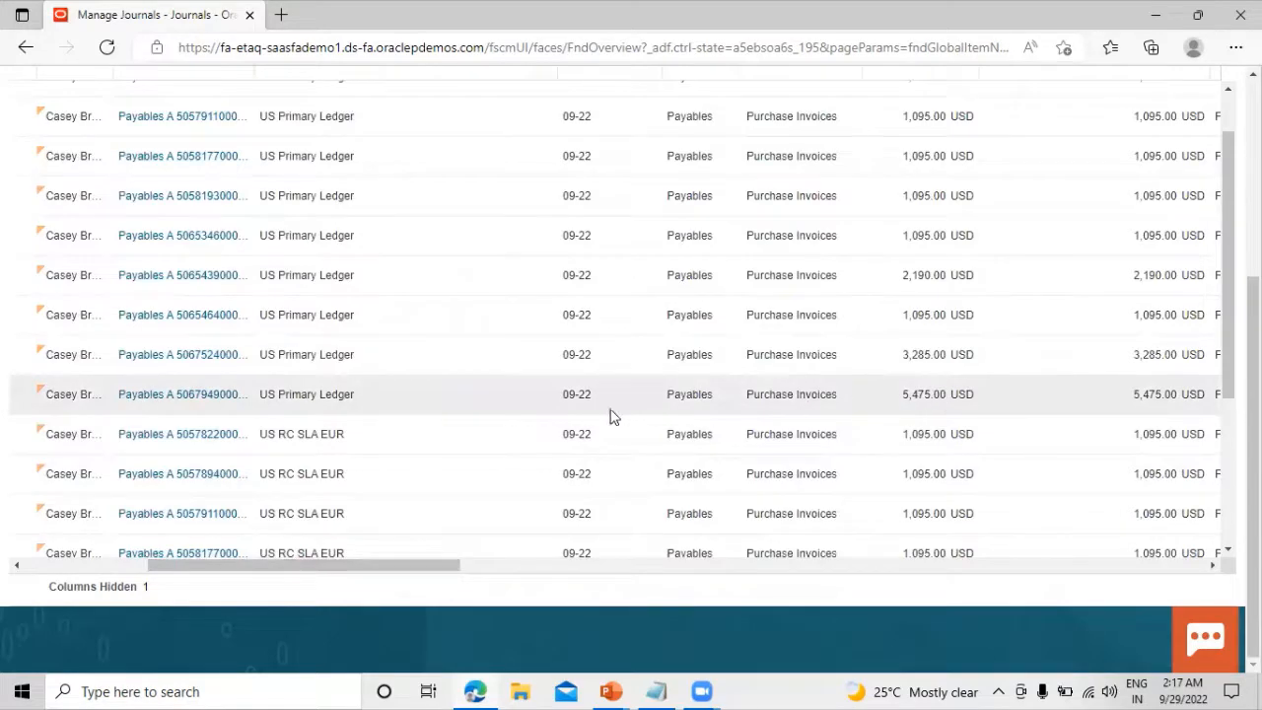
left_click_drag(423, 563, 295, 566)
left_click(360, 390)
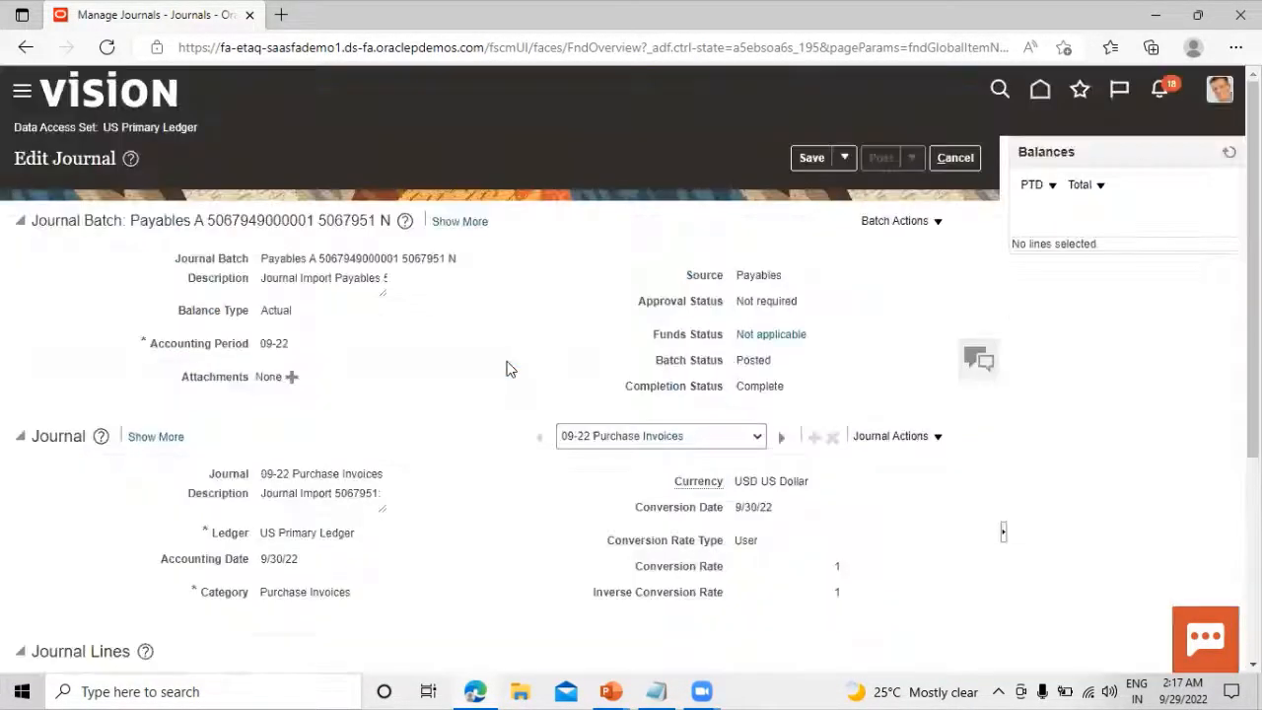
Examine the journal's batch status, header details and debit and credit lines, then leave it without saving
scroll(418, 339, "down", 1)
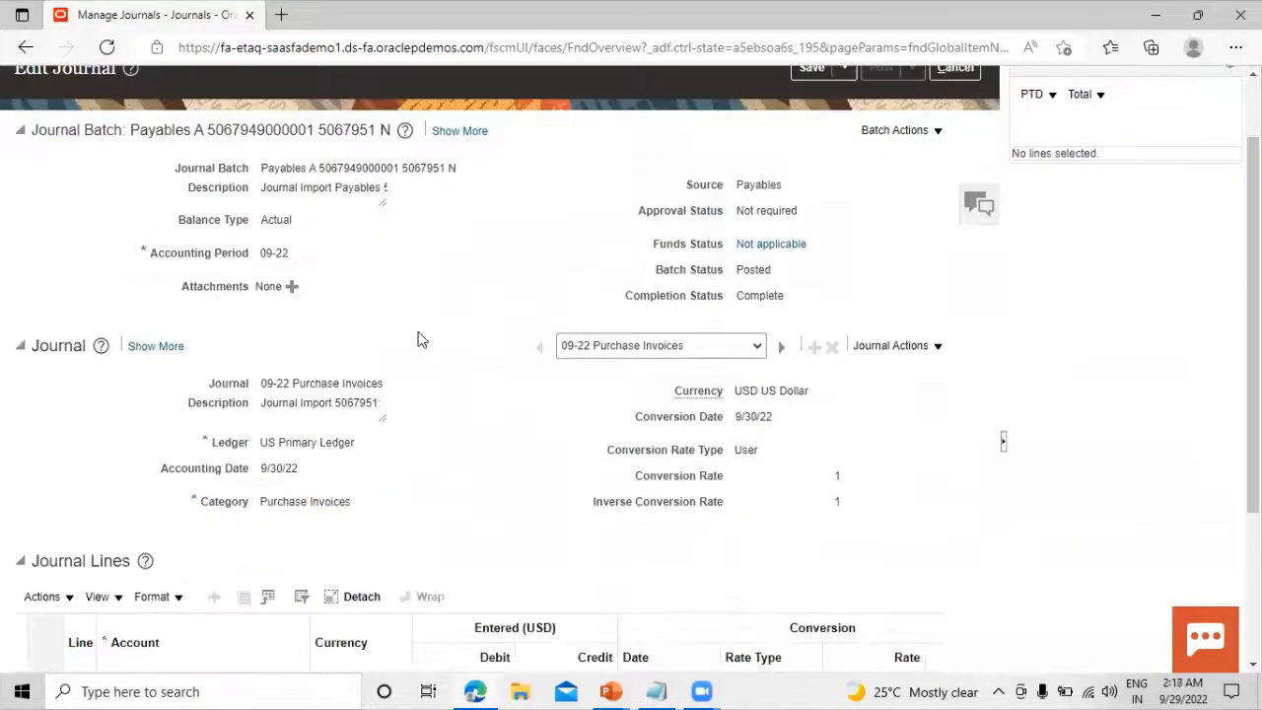
scroll(467, 326, "down", 2)
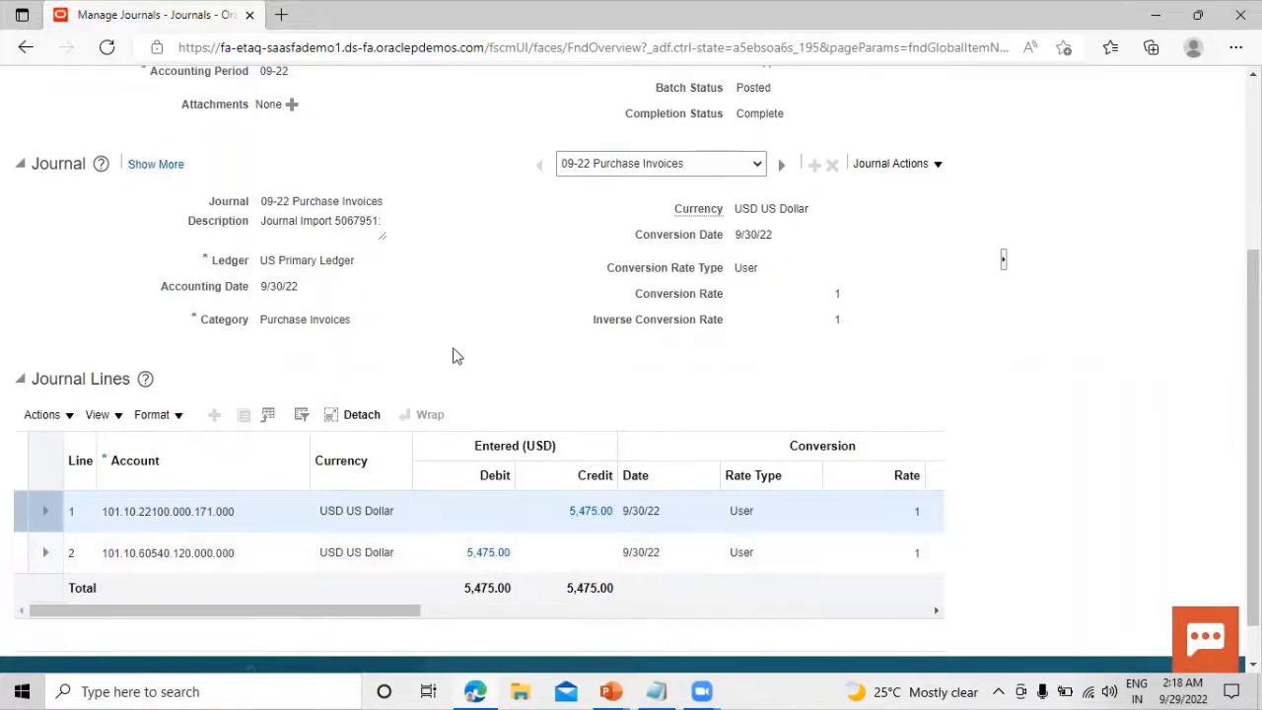
scroll(454, 355, "up", 5)
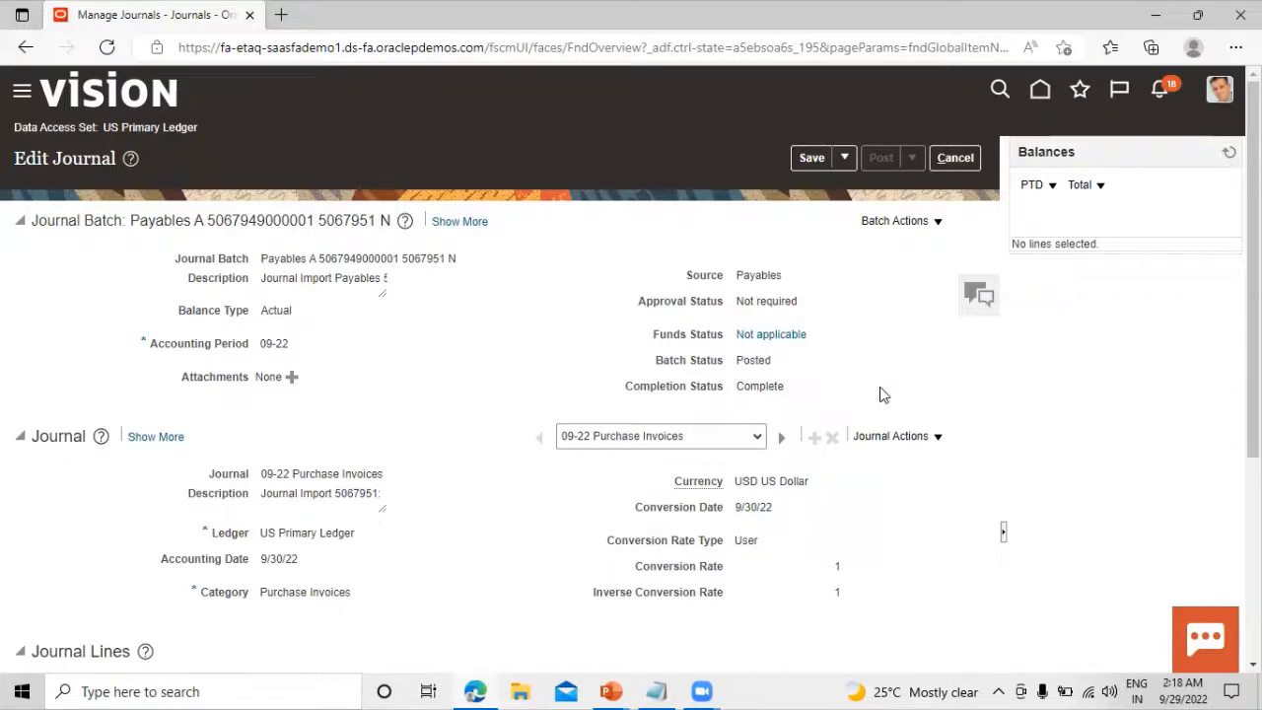
scroll(878, 394, "down", 3)
scroll(882, 384, "up", 3)
left_click(953, 159)
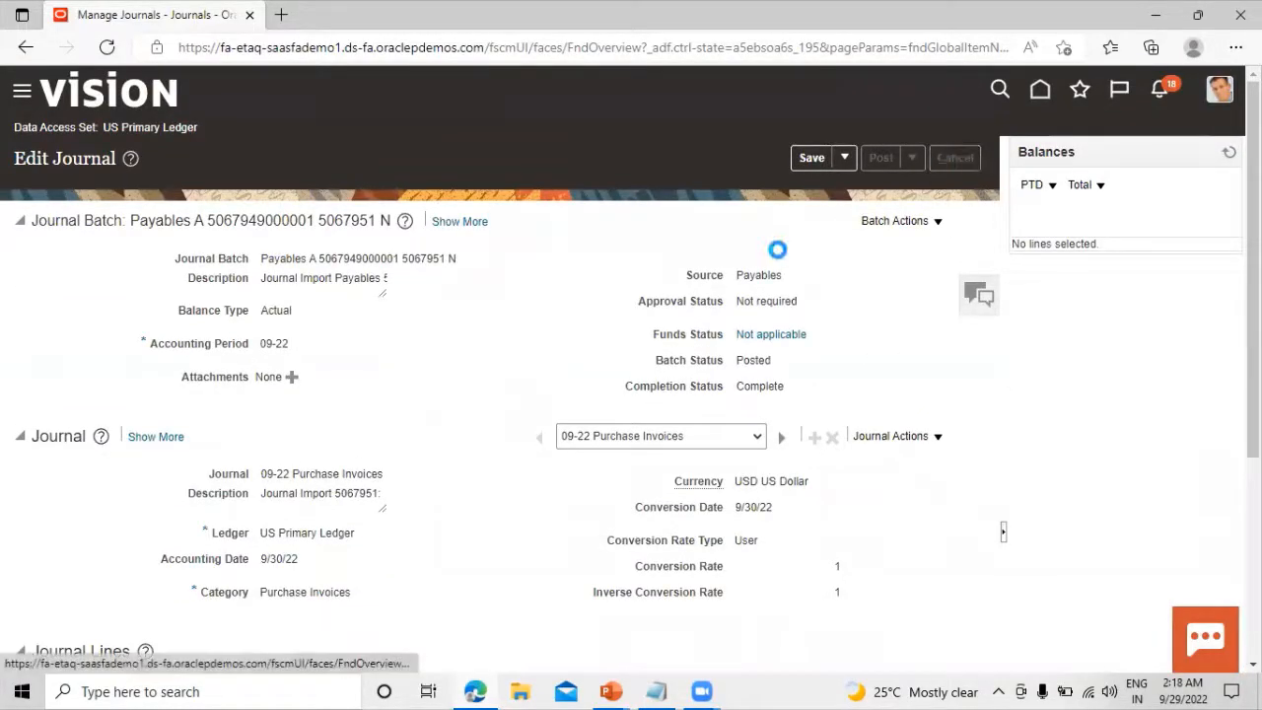